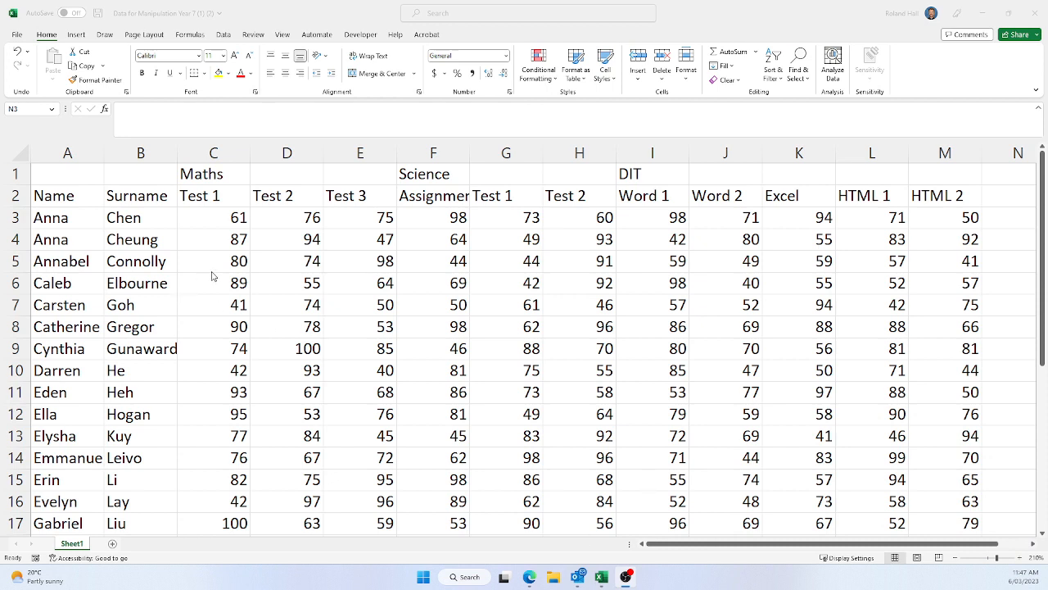
- Examine the Maths, Science and DIT headings and the assessment score columns grouped under each subject
left_click(212, 179)
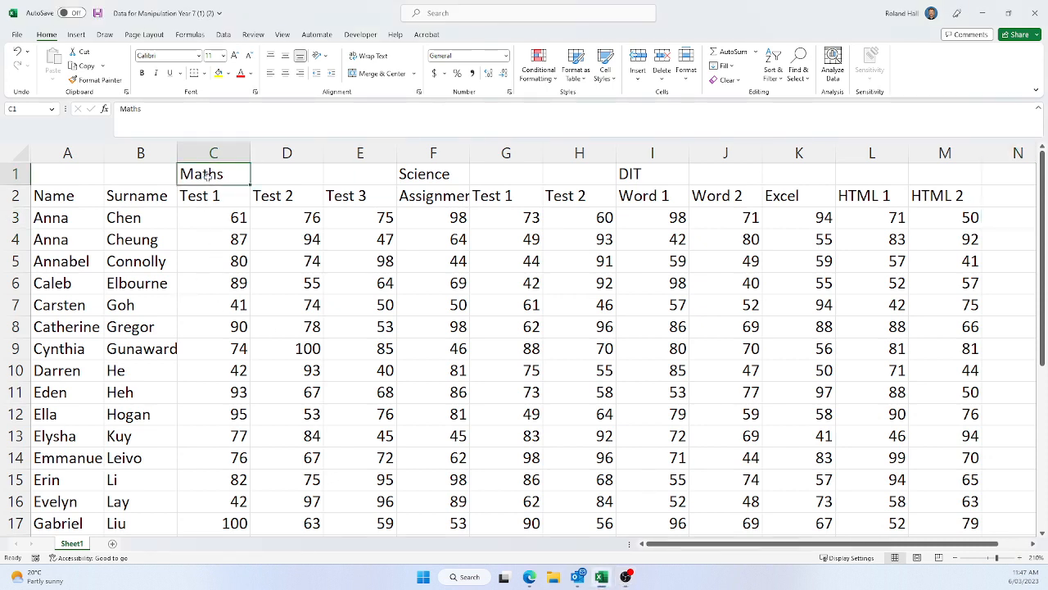
left_click(432, 172)
left_click(628, 174)
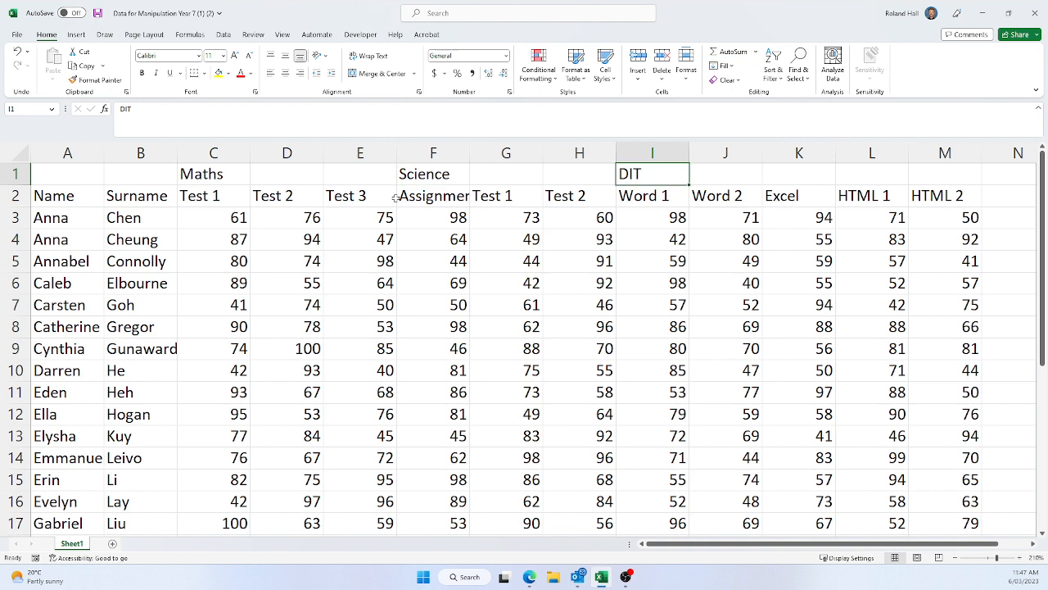
left_click_drag(197, 200, 361, 373)
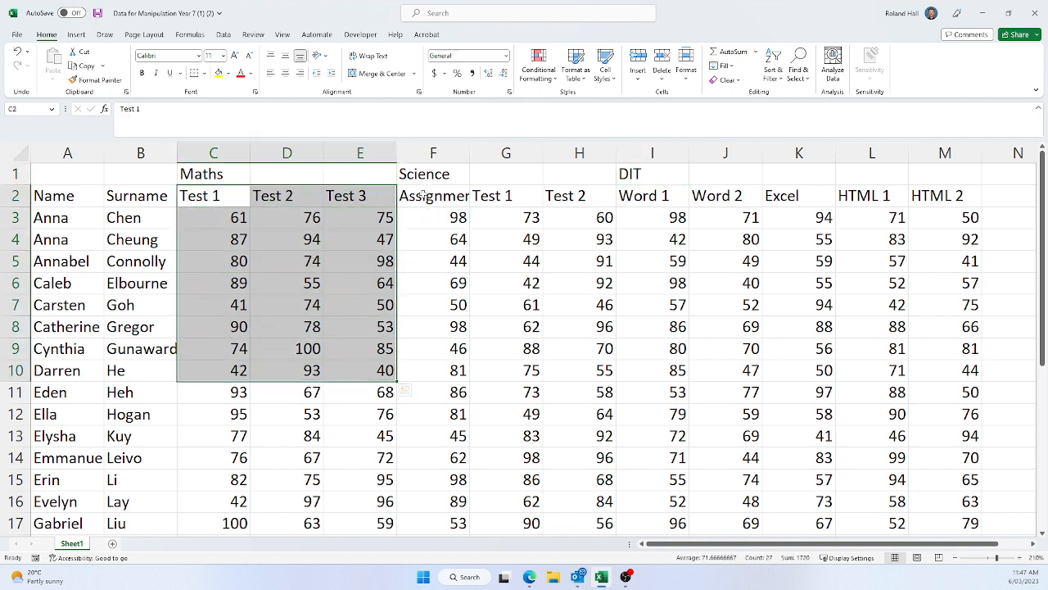
left_click_drag(422, 196, 587, 502)
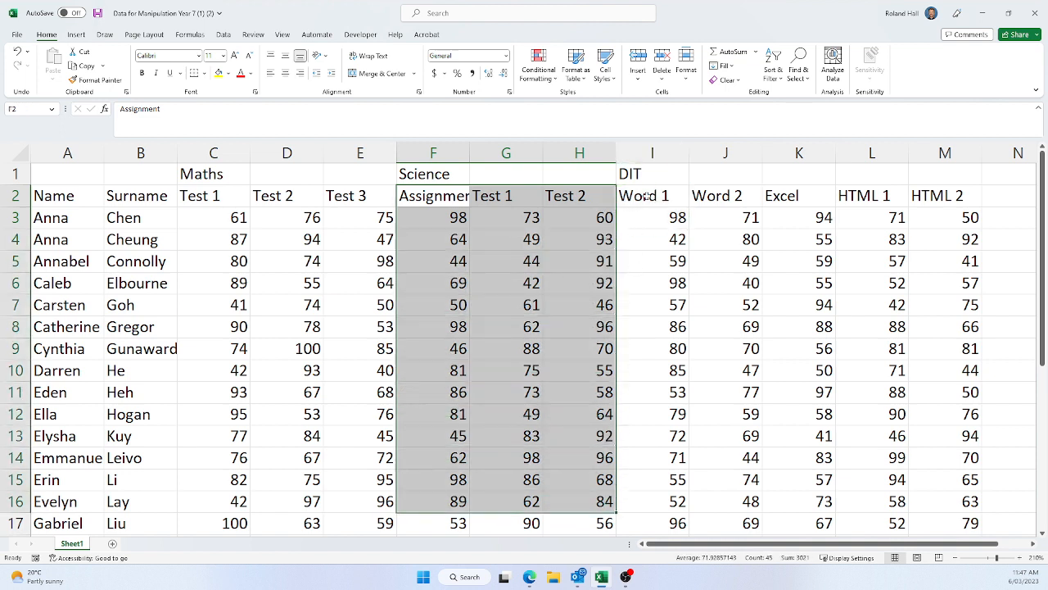
left_click_drag(647, 196, 939, 513)
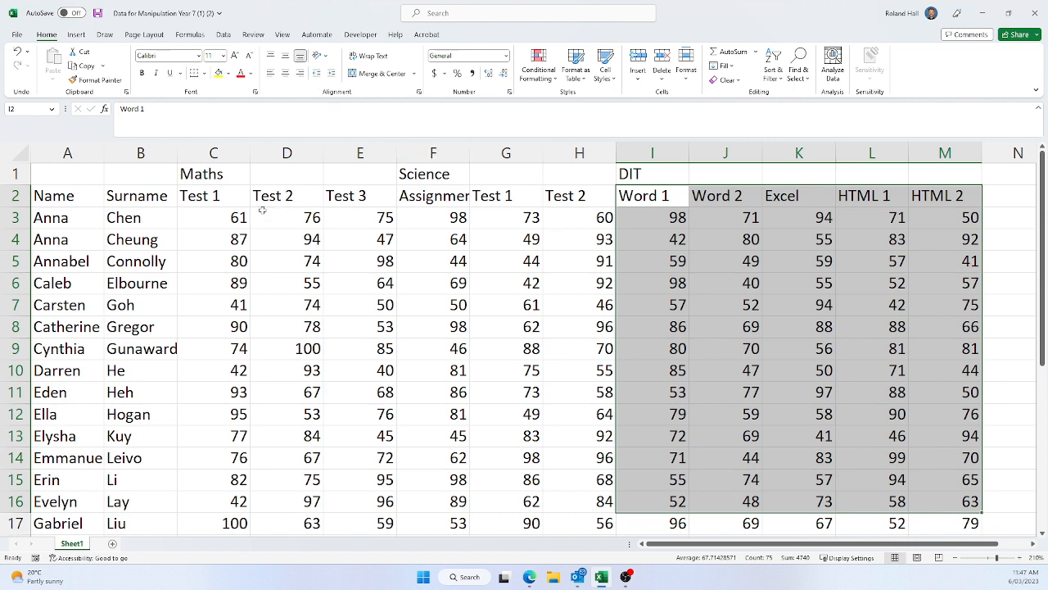
left_click(351, 179)
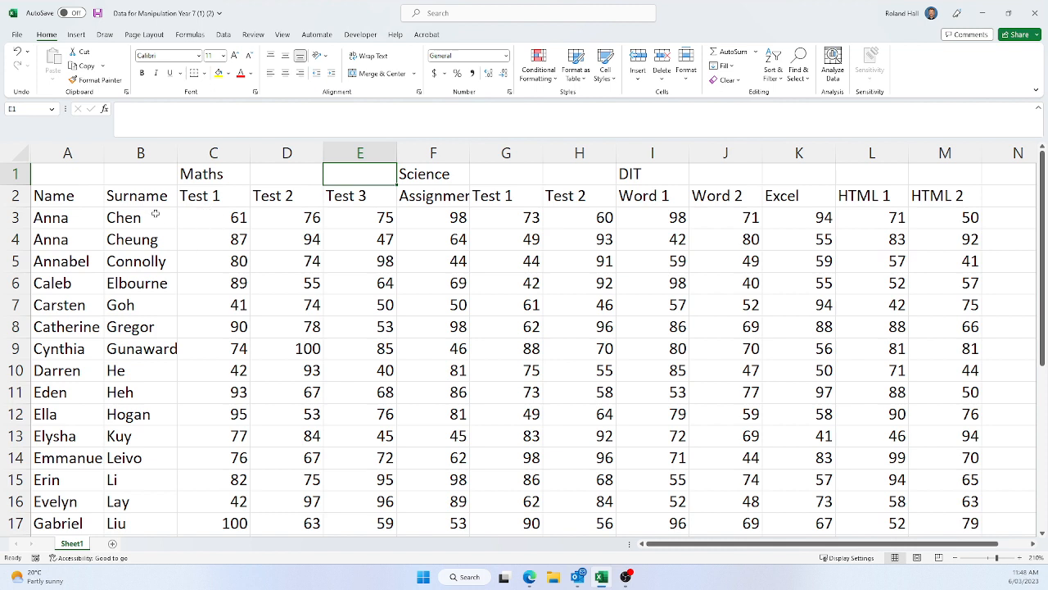
- Insert a blank column directly before each of the Maths, Science and DIT score blocks
left_click(208, 154)
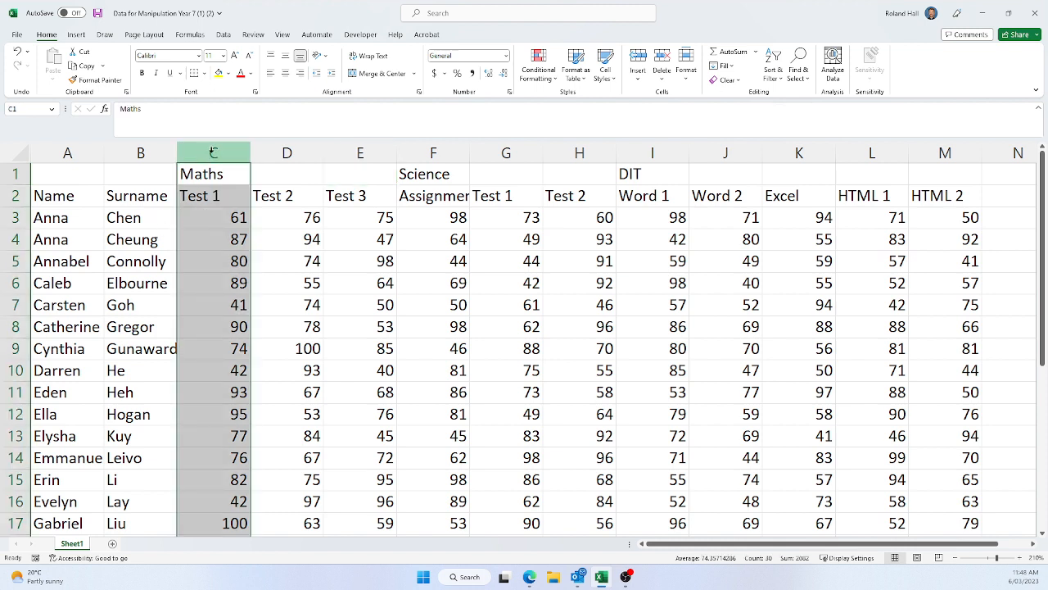
right_click(212, 152)
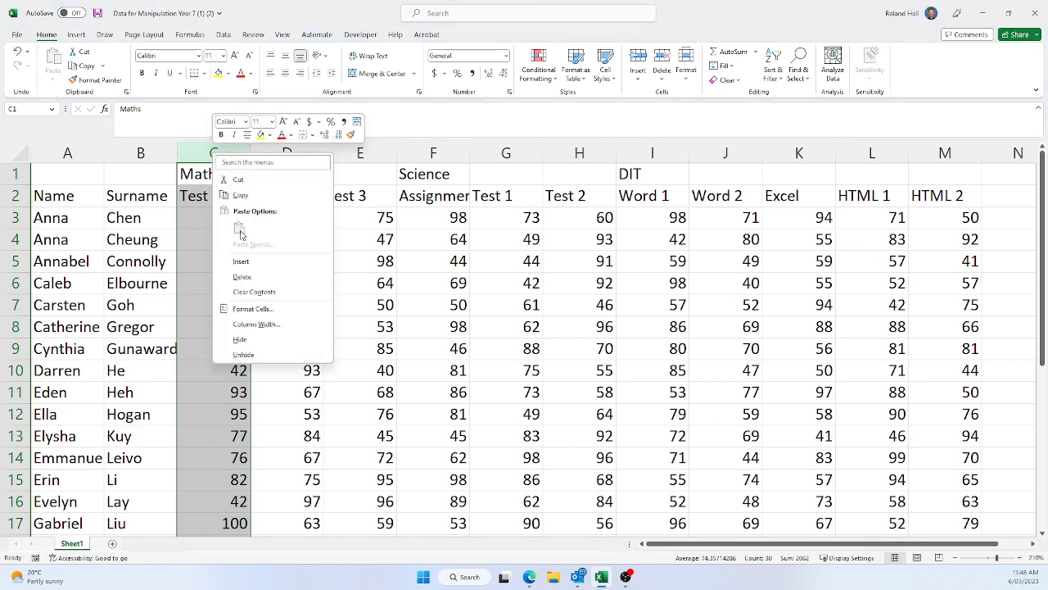
left_click(243, 262)
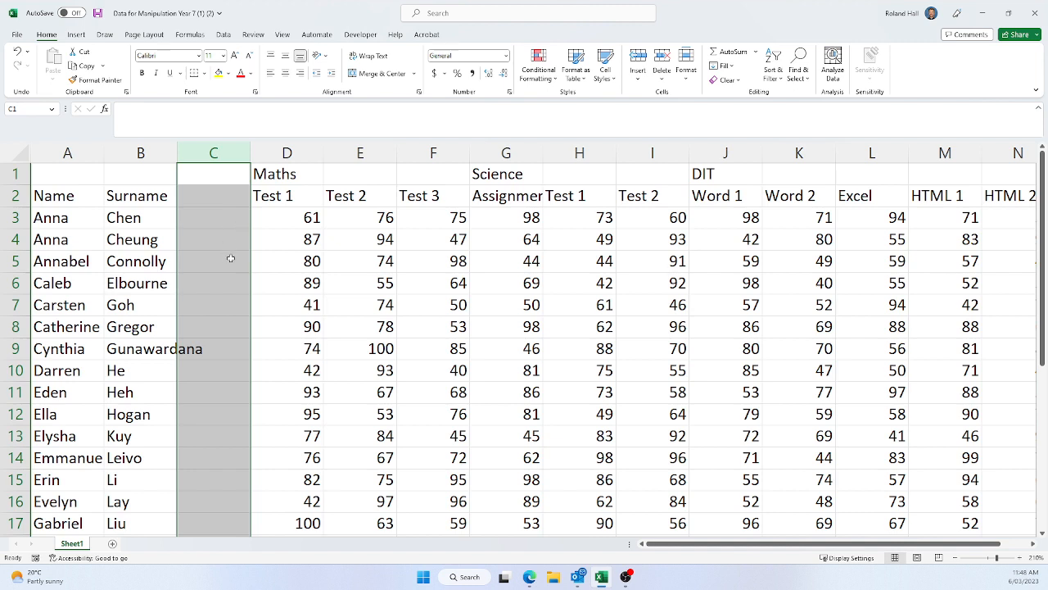
left_click(498, 154)
right_click(497, 156)
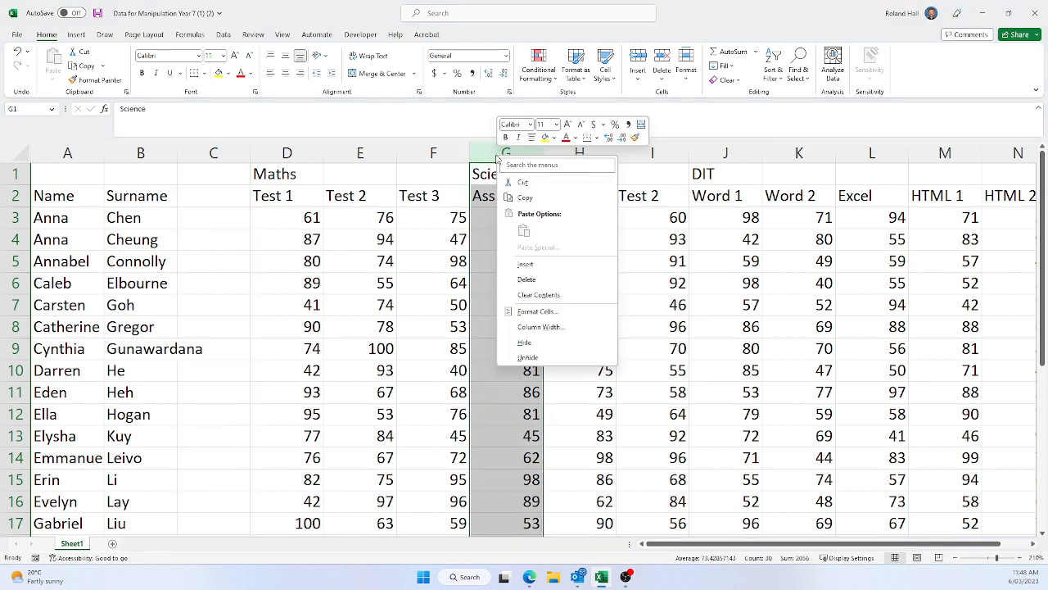
left_click(522, 265)
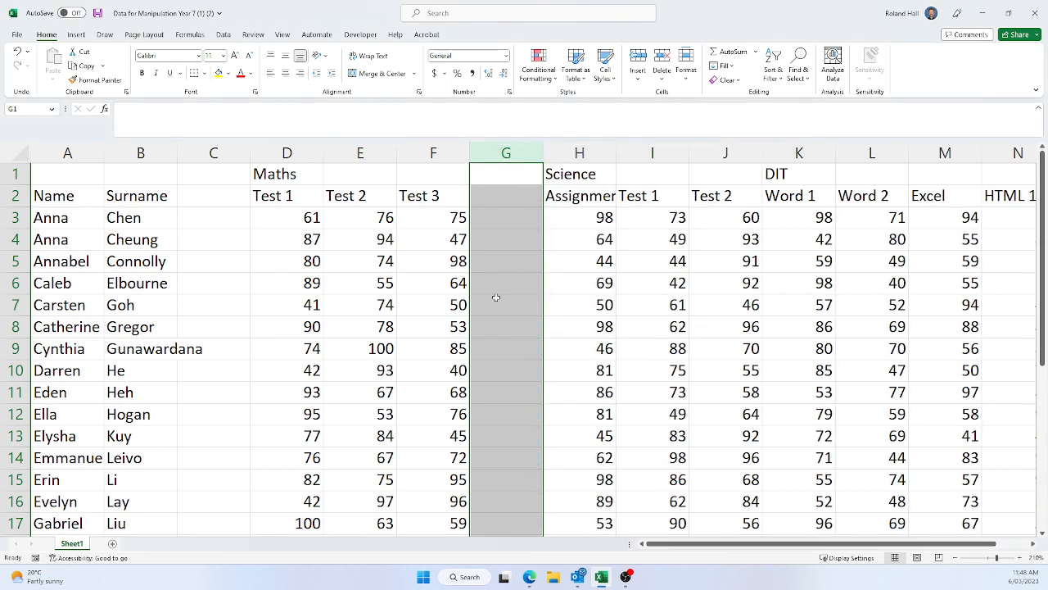
left_click(787, 152)
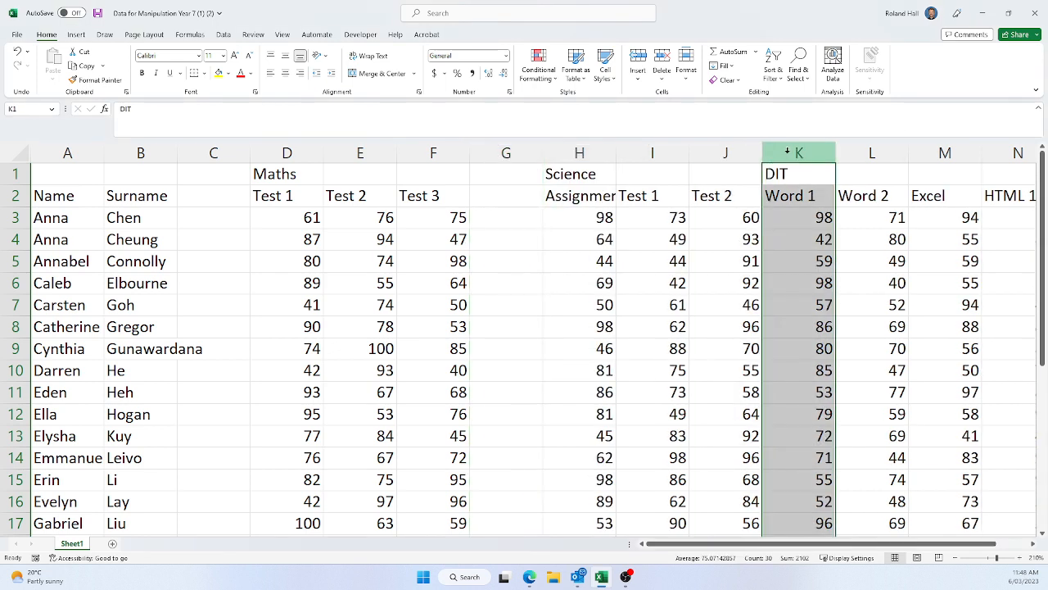
right_click(787, 153)
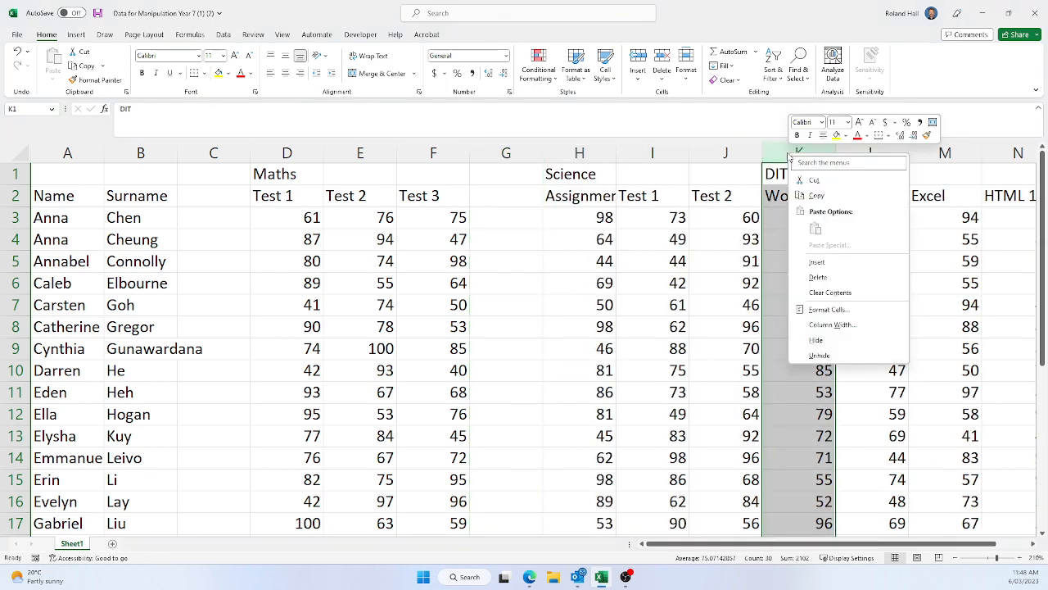
left_click(816, 260)
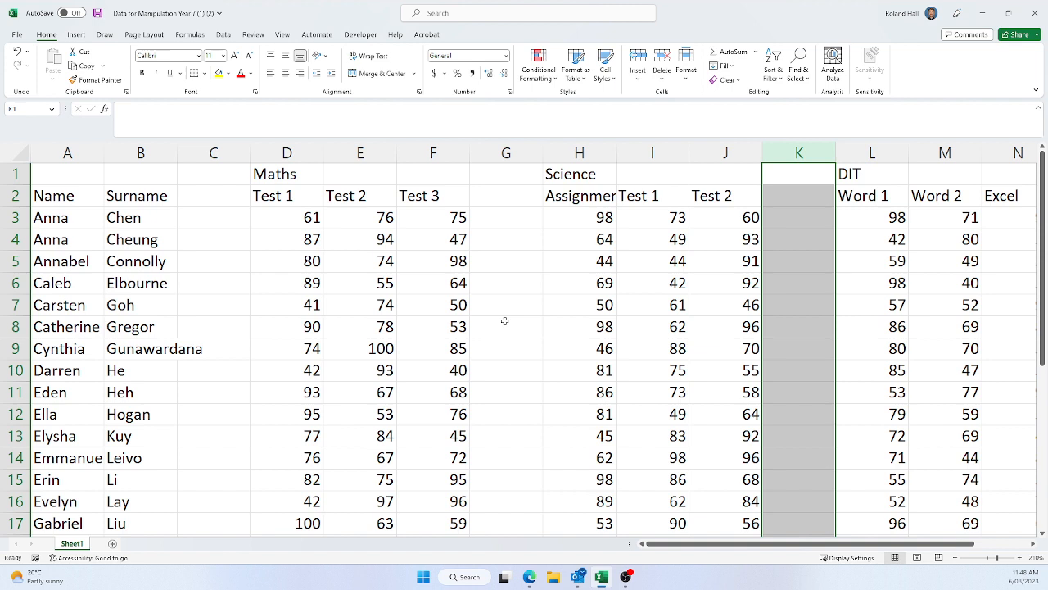
- Enter the heading "Grade" in row 2 of the three blank columns, in cells C2, G2 and K2
left_click(223, 195)
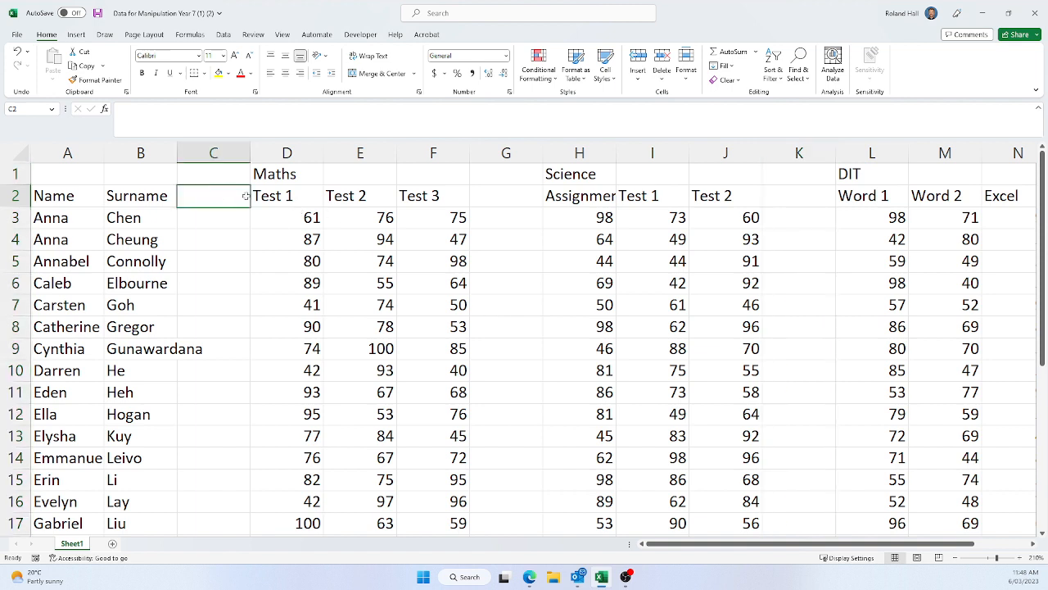
type("Grade")
key("Return")
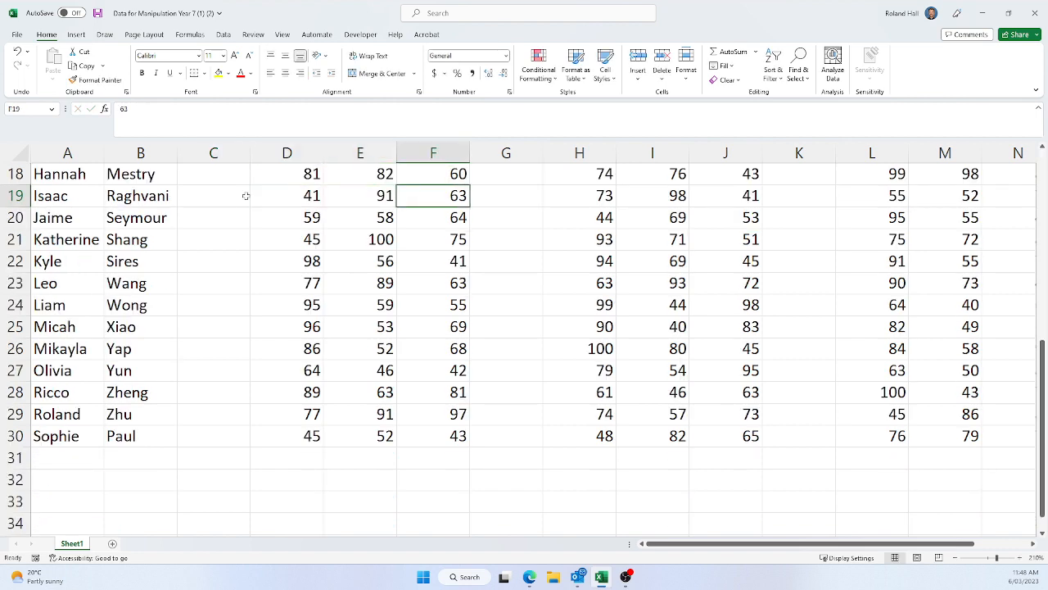
scroll(246, 195, "up", 6)
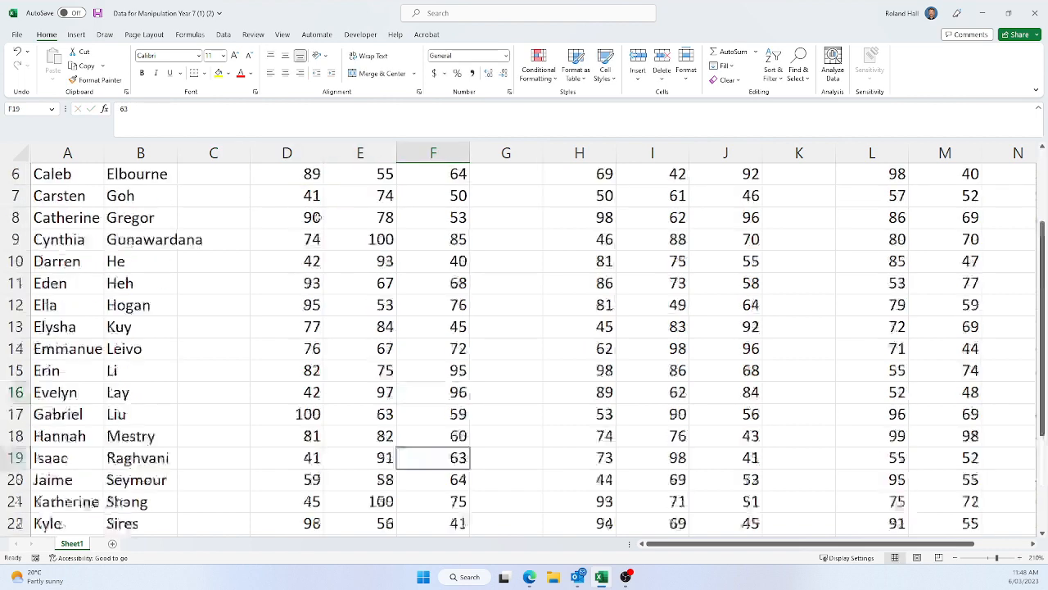
left_click(504, 195)
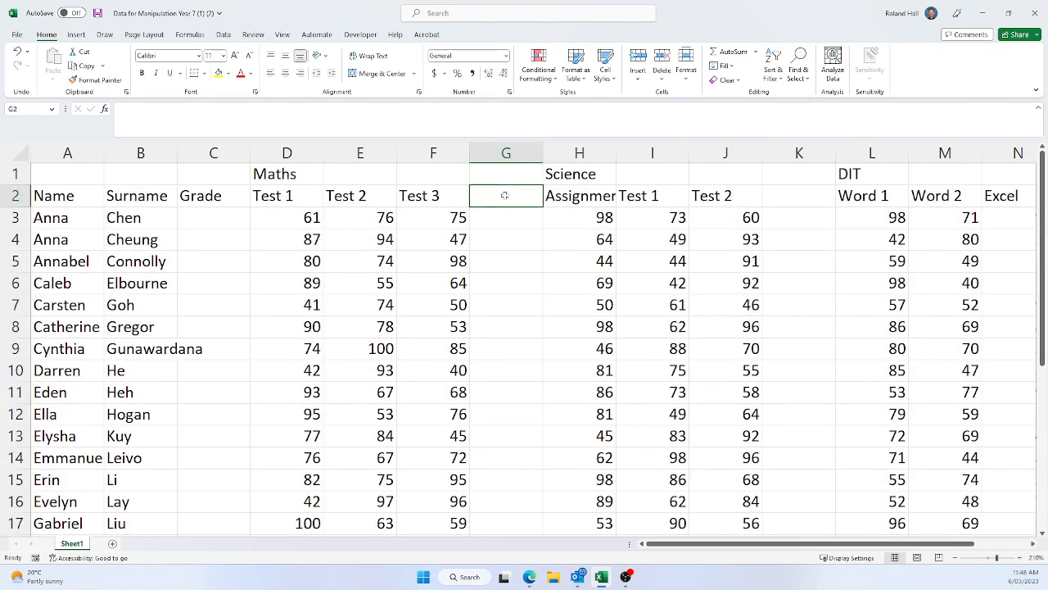
type("Grade")
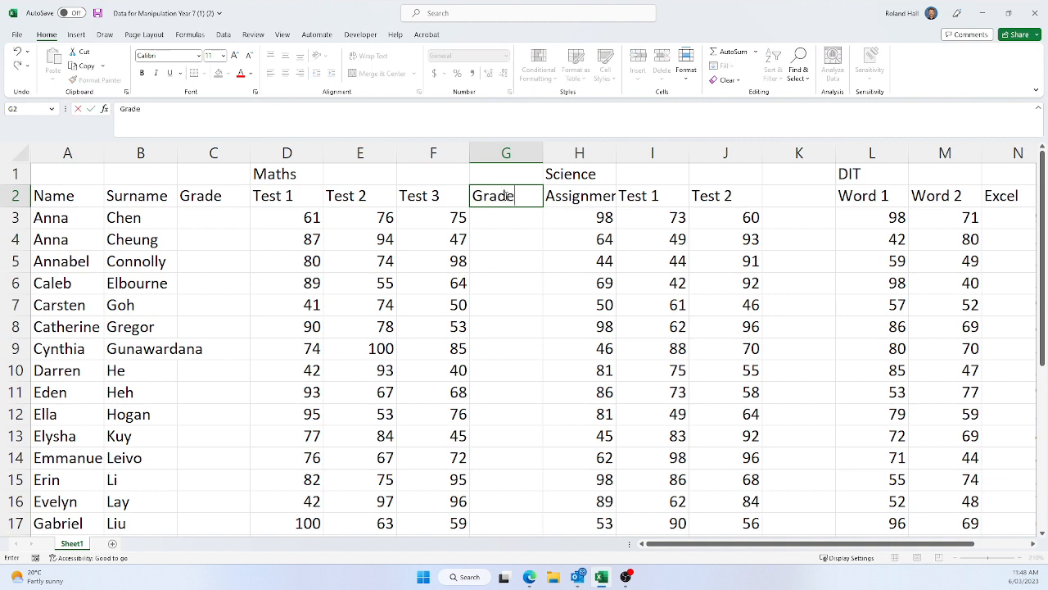
left_click(793, 191)
type("Grade")
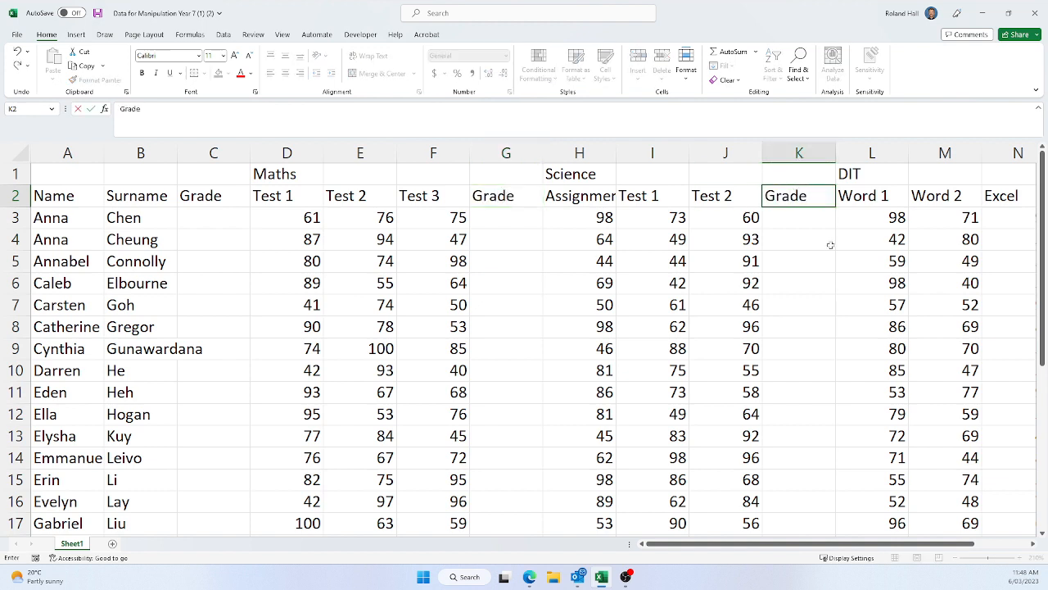
left_click(831, 243)
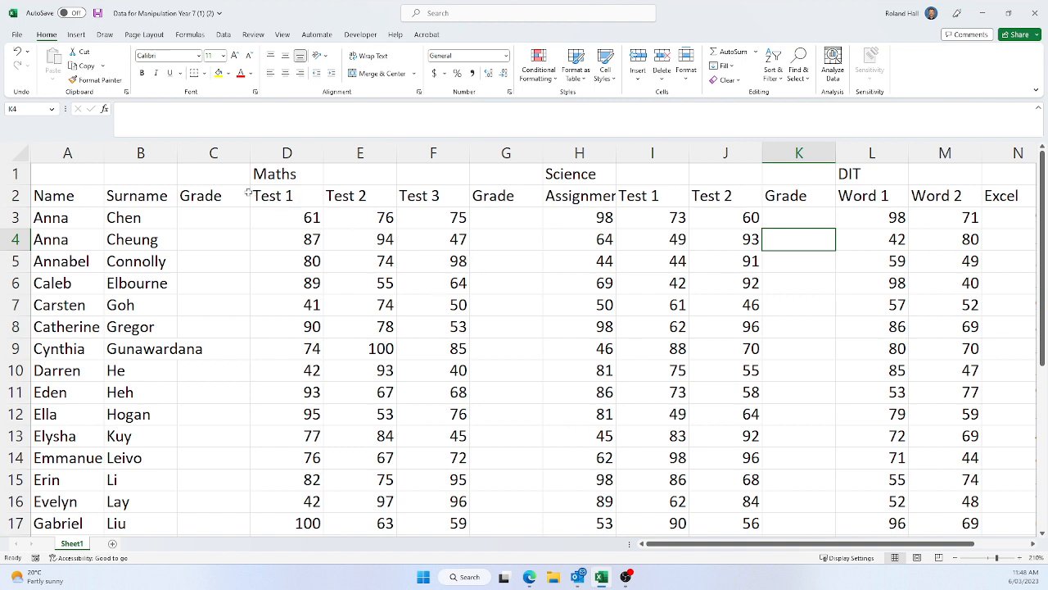
- Move the Maths heading from D1 to C1, above its Grade column
left_click(268, 174)
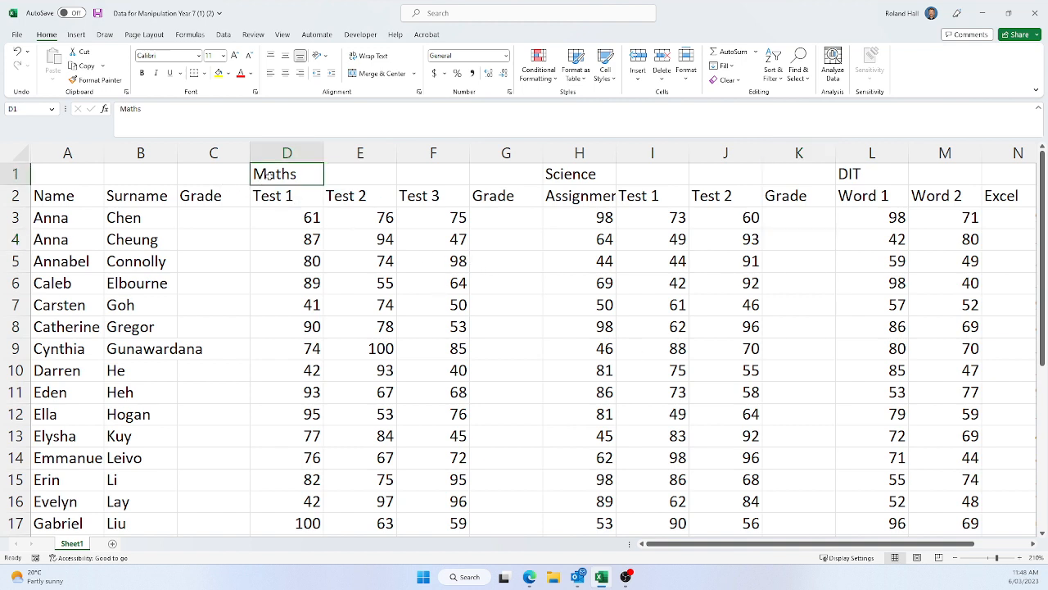
left_click(224, 178)
left_click(268, 173)
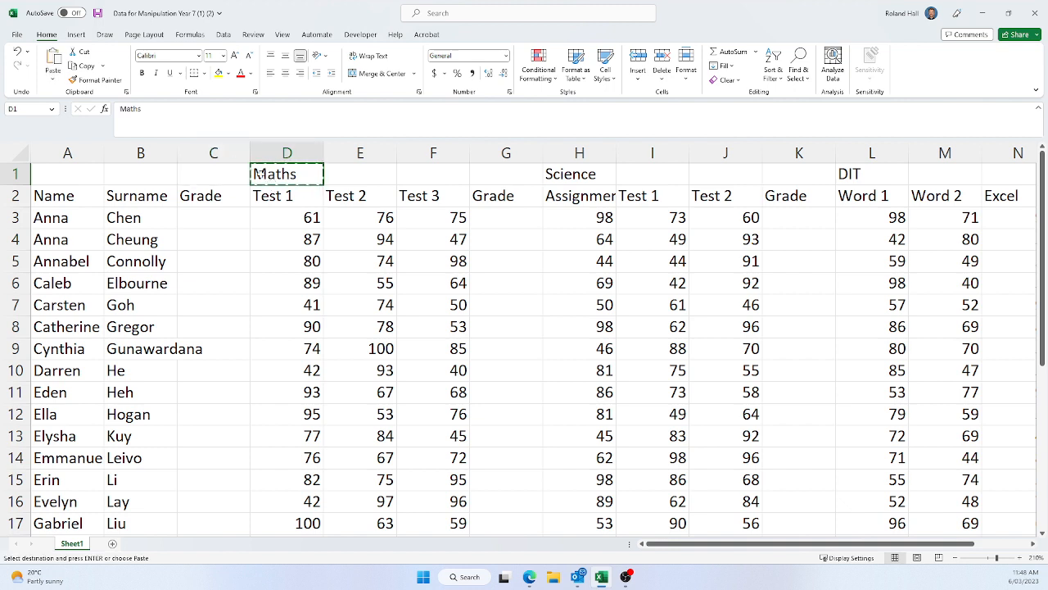
left_click(222, 174)
key("ctrl+c")
left_click(269, 174)
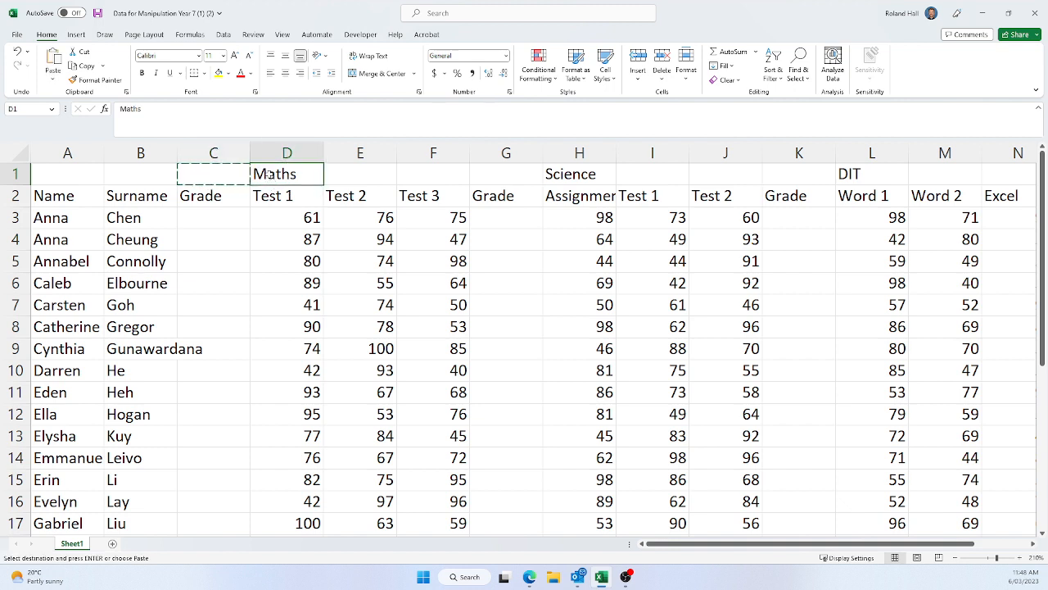
left_click_drag(250, 177, 230, 176)
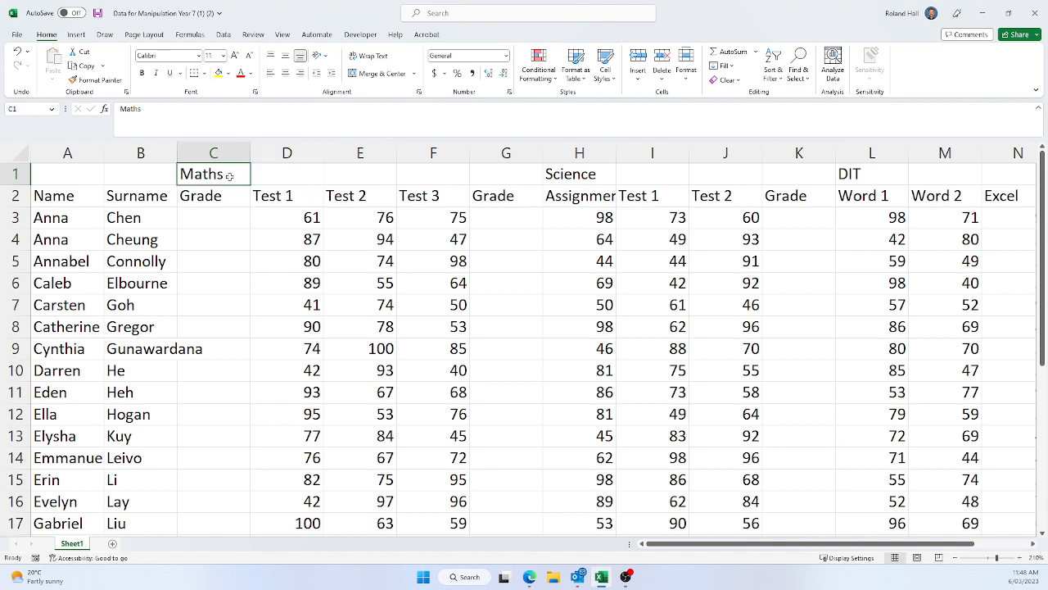
- Move the Science heading to G1 and the DIT heading to K1, above their Grade columns
left_click(599, 176)
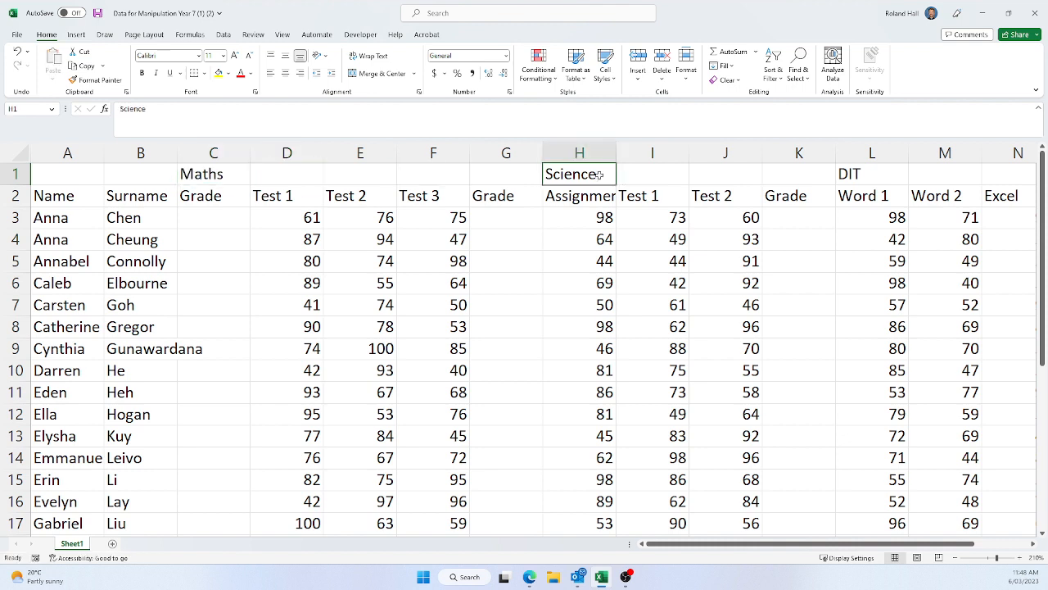
left_click_drag(602, 175, 500, 173)
left_click(864, 177)
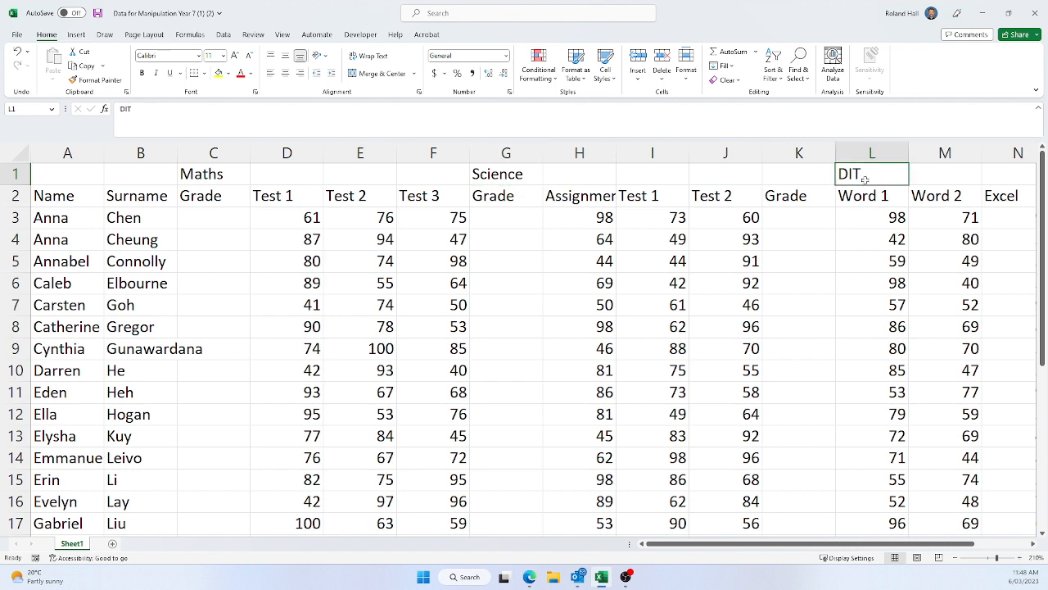
key("ctrl+x")
left_click(784, 173)
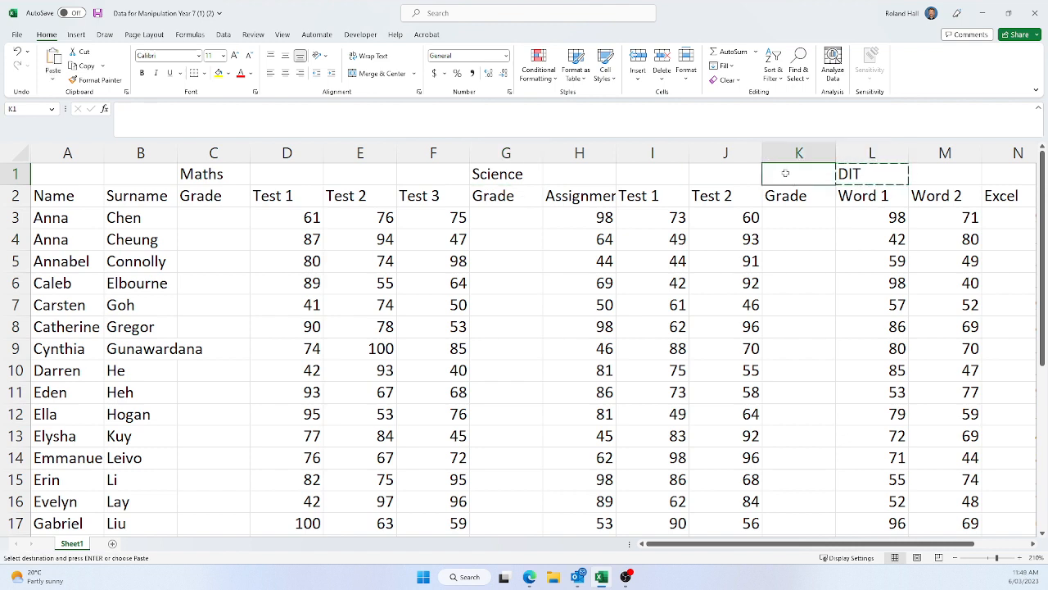
key("ctrl+v")
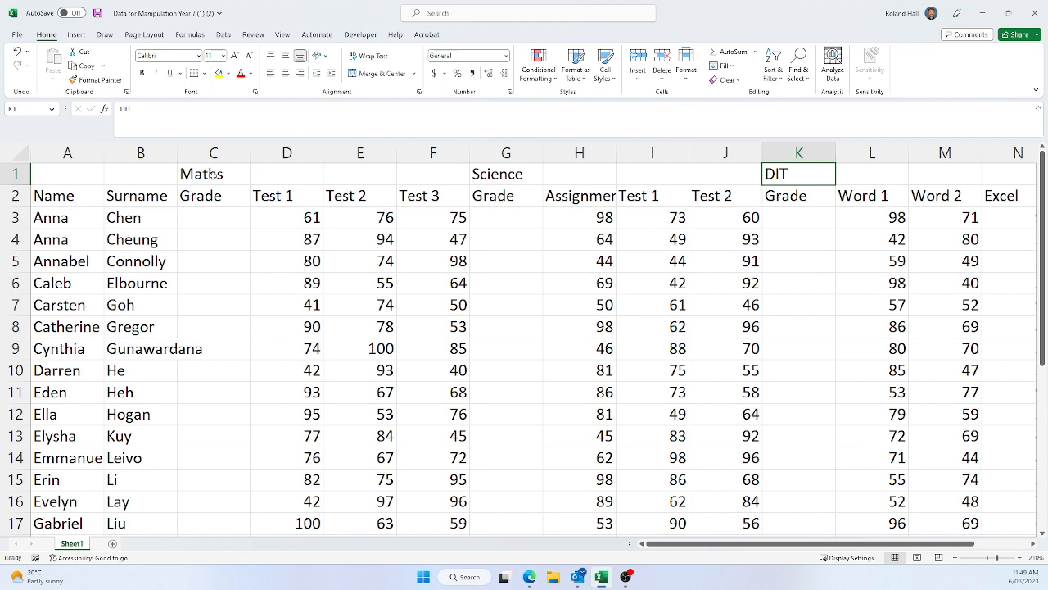
- Center the Maths heading over cells C1:F1 using the Center Across Selection horizontal alignment, without merging the cells
left_click_drag(210, 174, 427, 166)
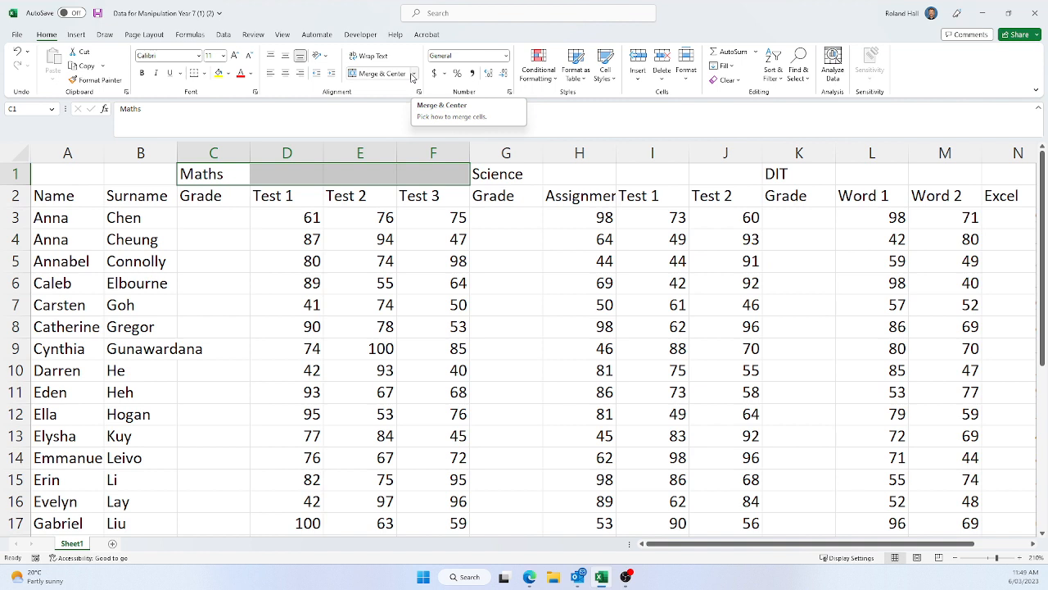
left_click(505, 56)
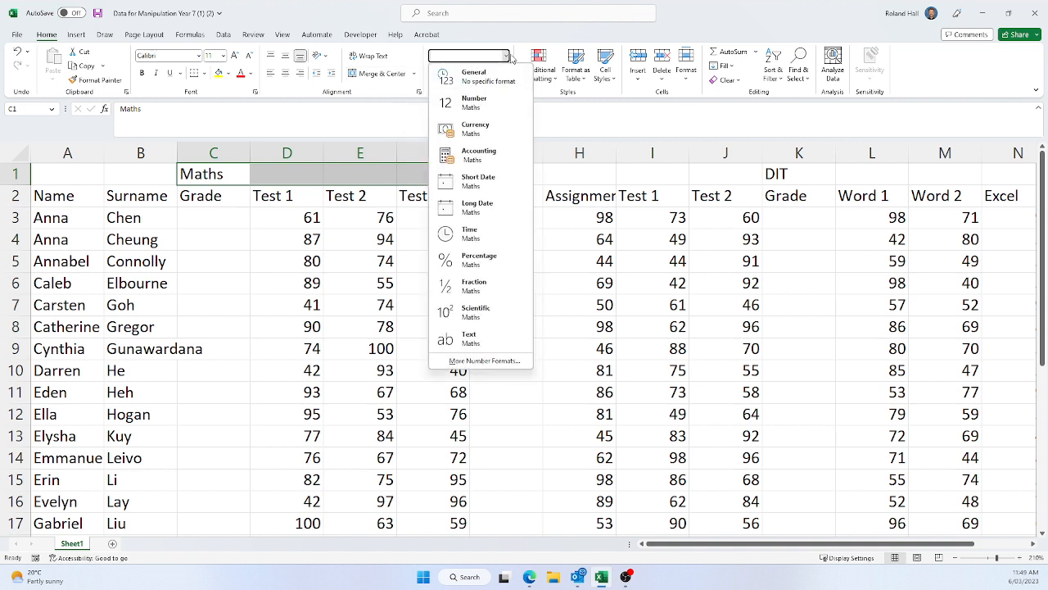
left_click(507, 57)
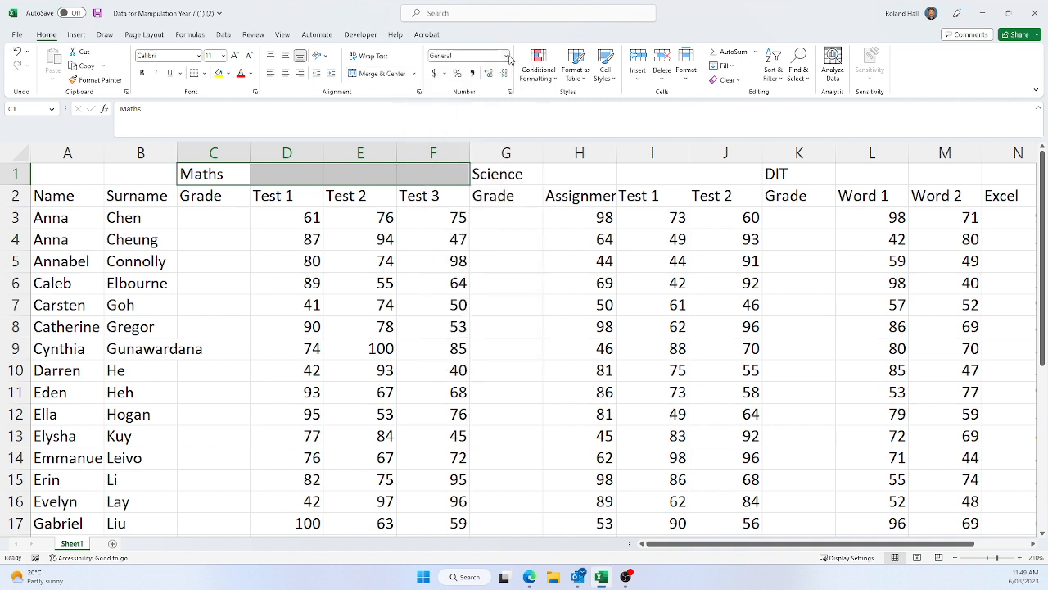
right_click(295, 176)
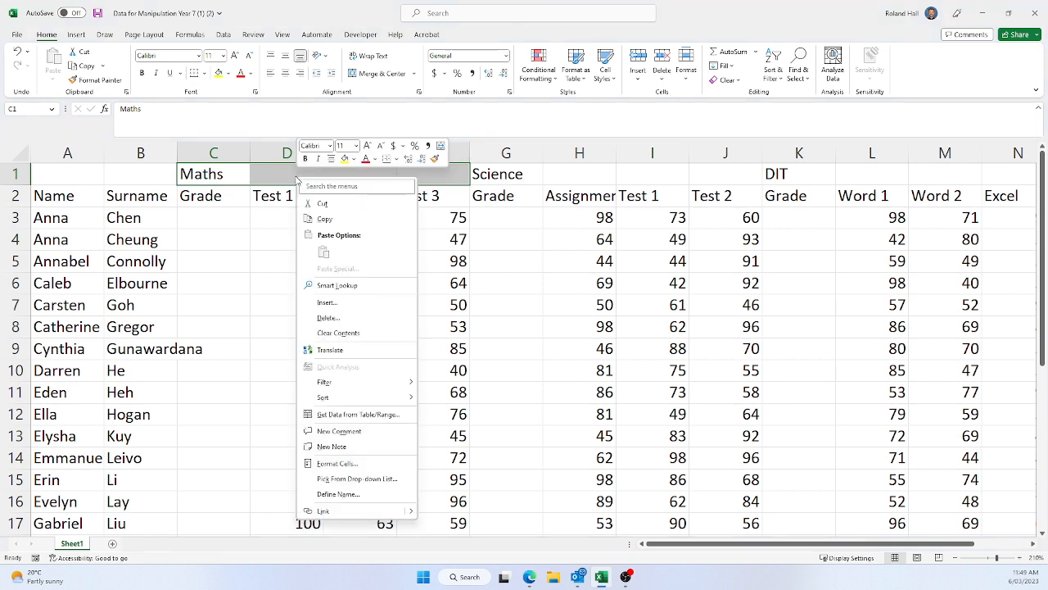
left_click(338, 463)
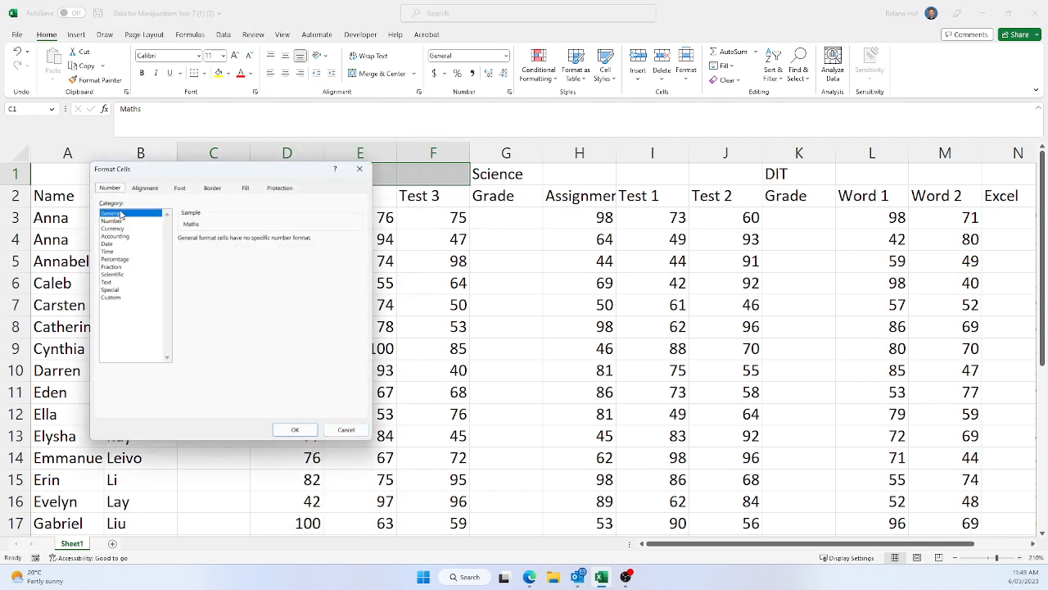
left_click(145, 188)
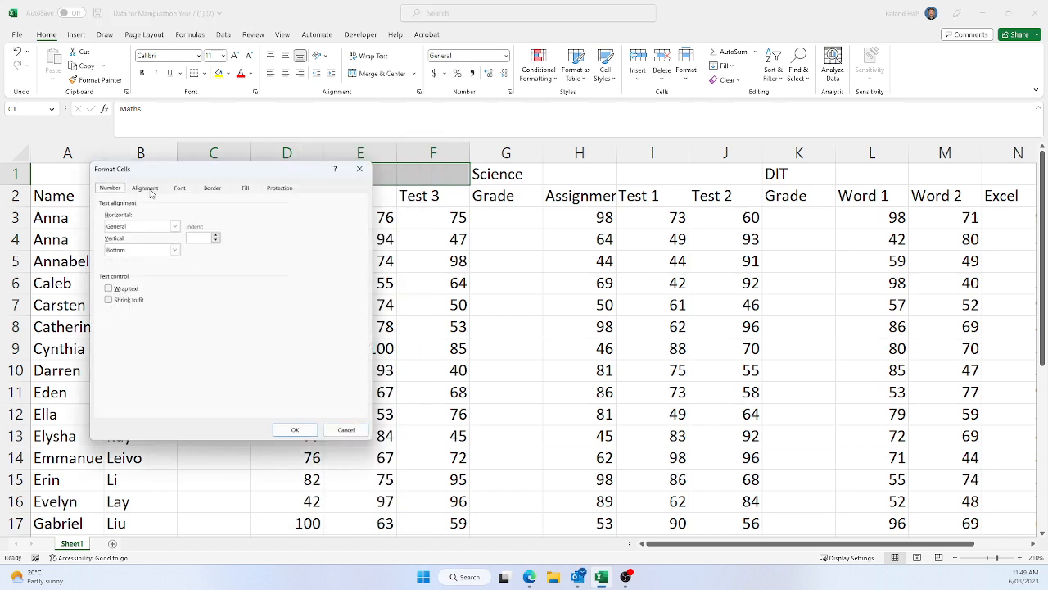
left_click(175, 226)
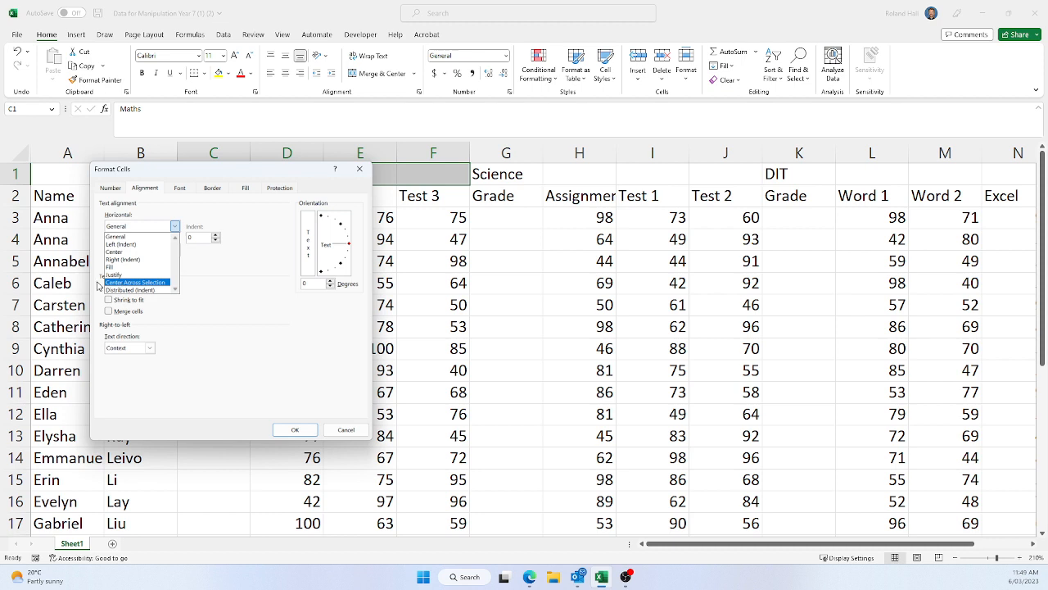
left_click(148, 284)
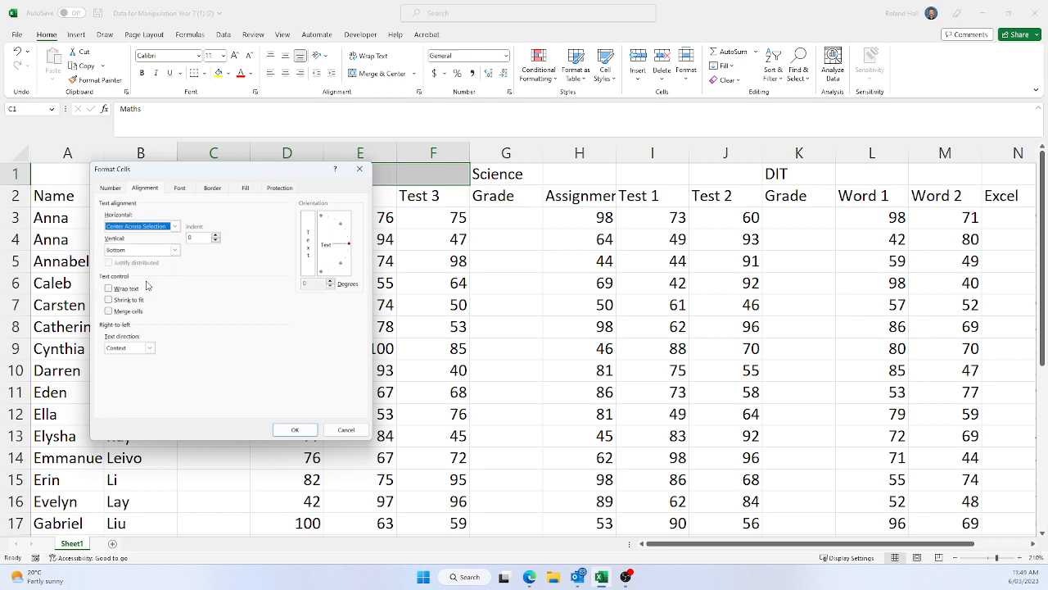
left_click(294, 430)
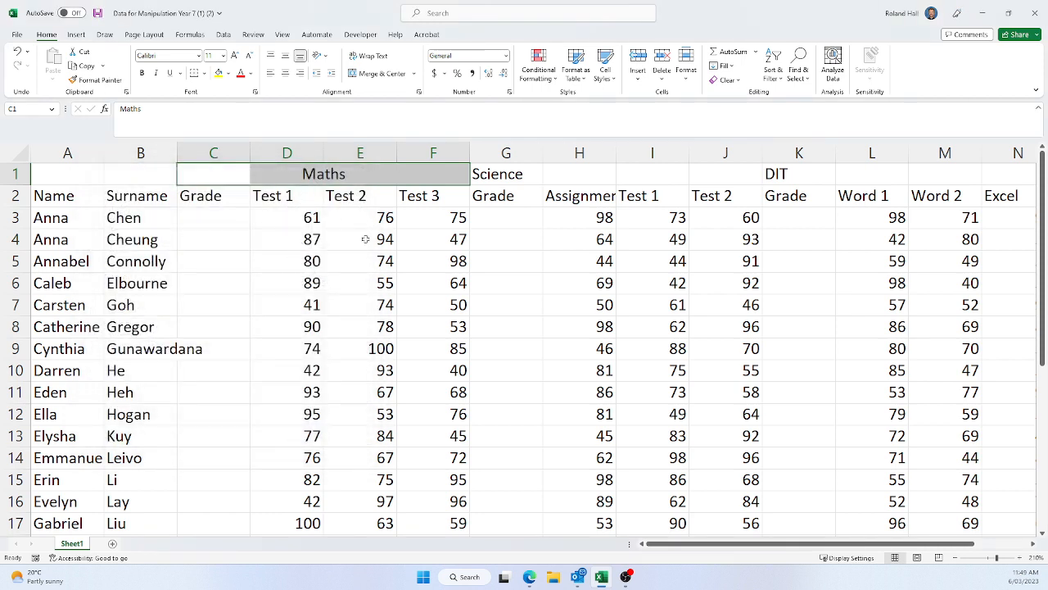
- Check cells C1 to F1 one by one to see which of them holds the Maths heading
left_click(500, 262)
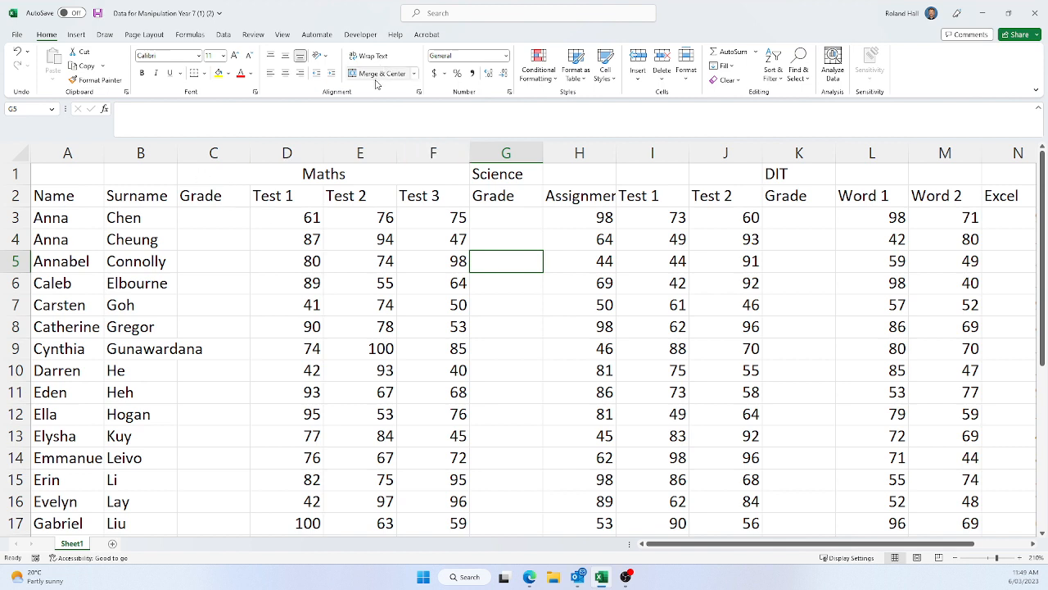
left_click(211, 170)
left_click(302, 175)
left_click(372, 173)
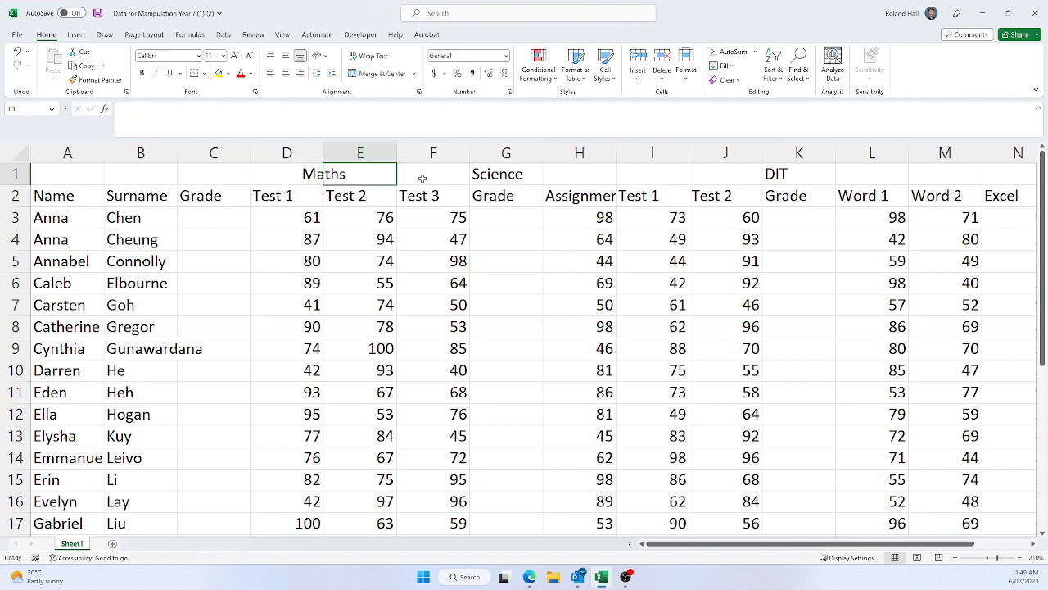
left_click(421, 177)
left_click(209, 172)
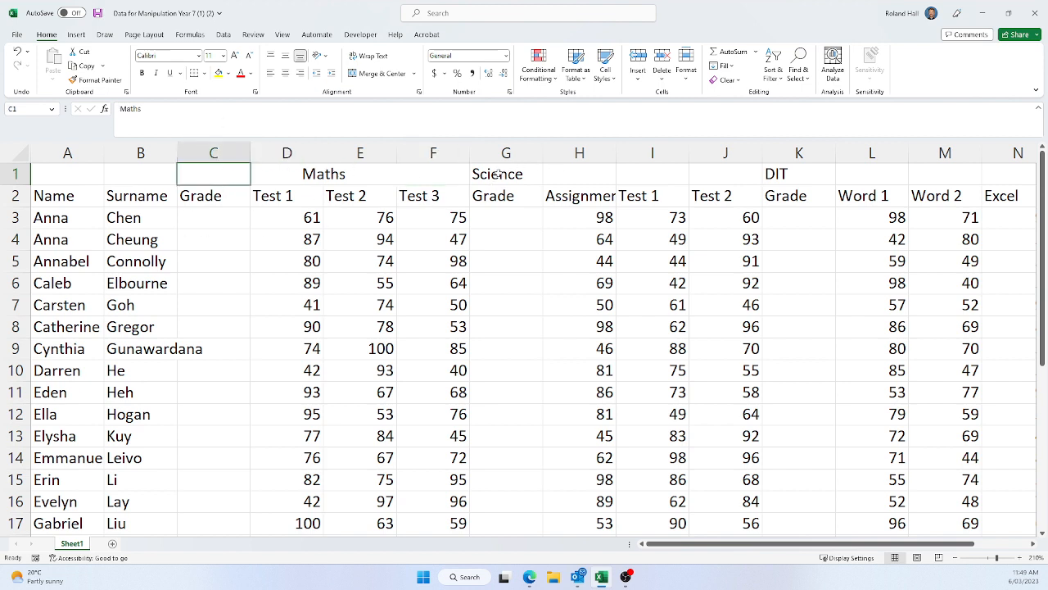
- Center the Science heading over cells G1:J1 with the Center Across Selection horizontal alignment
left_click_drag(497, 174, 709, 174)
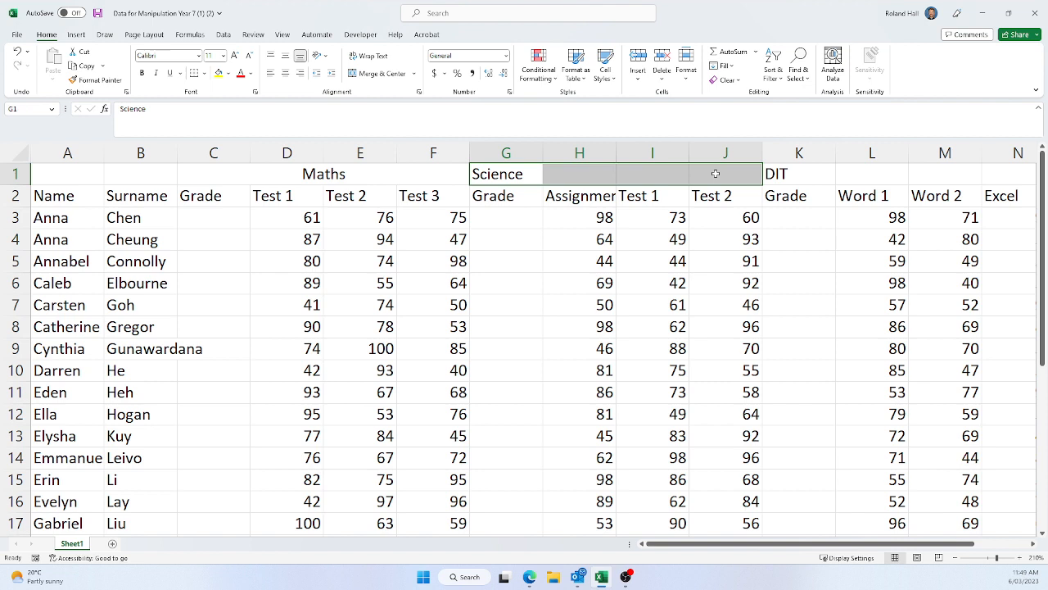
right_click(611, 170)
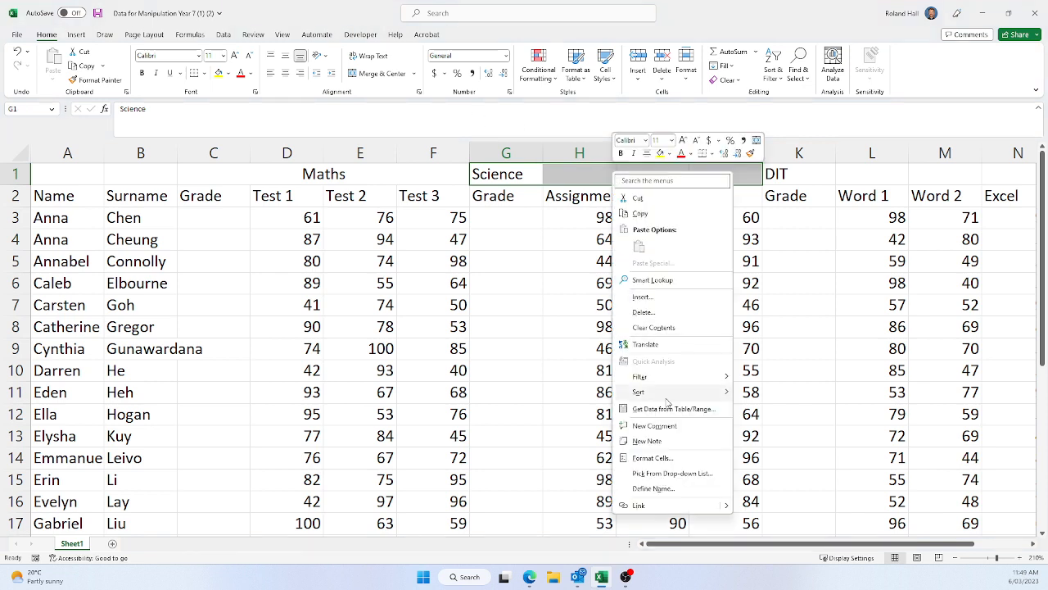
left_click(669, 461)
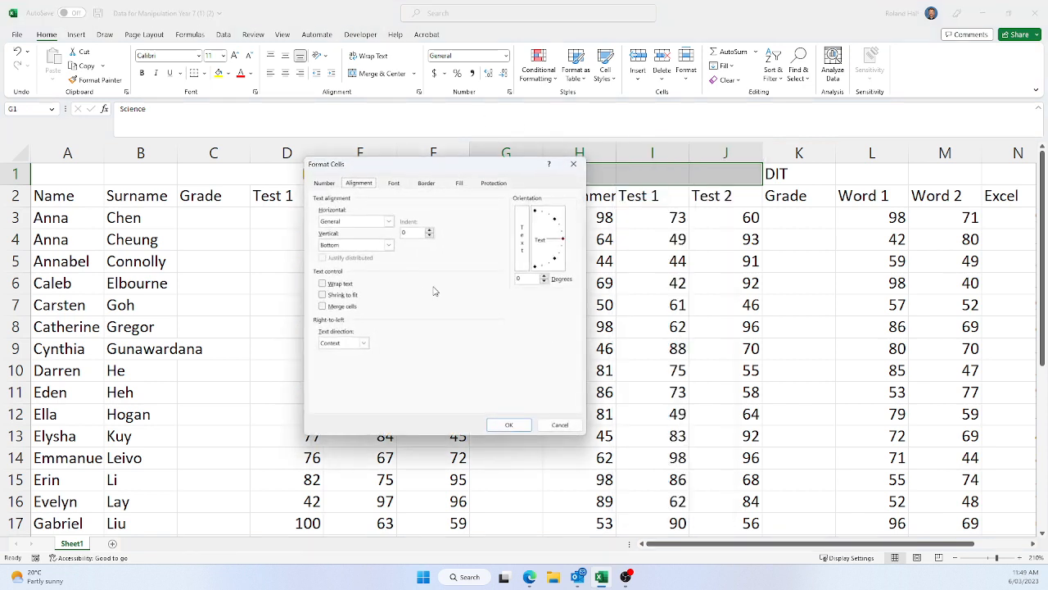
left_click(390, 222)
left_click(356, 279)
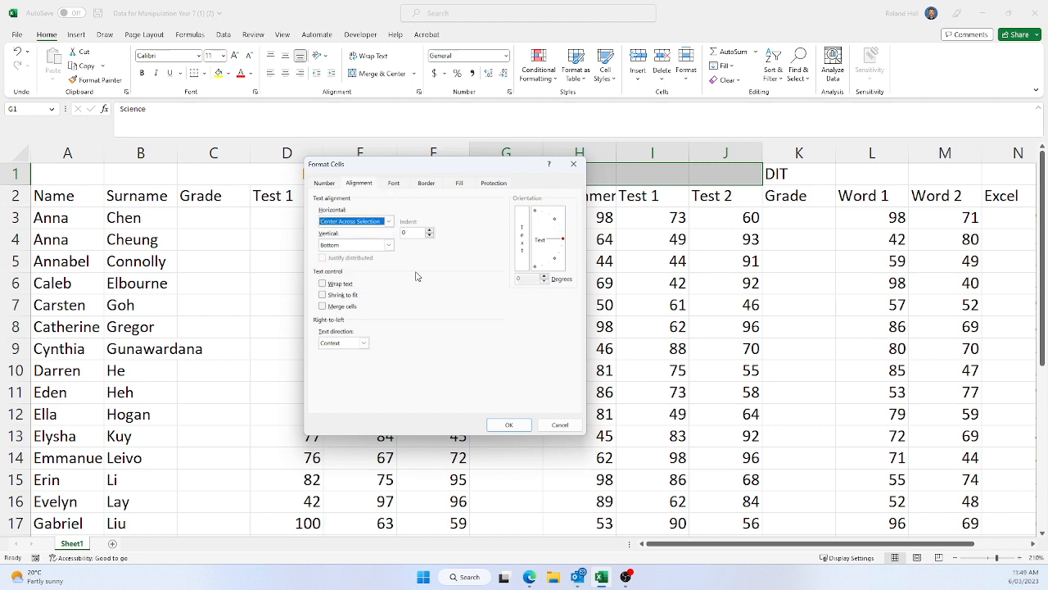
left_click(520, 421)
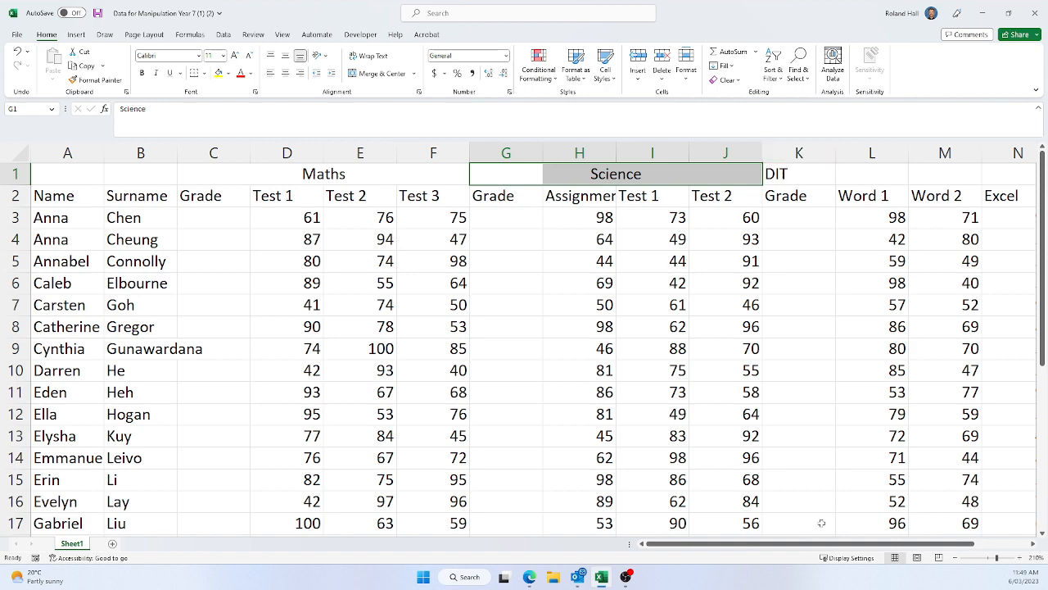
- Center the DIT heading over cells K1:P1 with the Center Across Selection horizontal alignment
left_click_drag(831, 544, 905, 547)
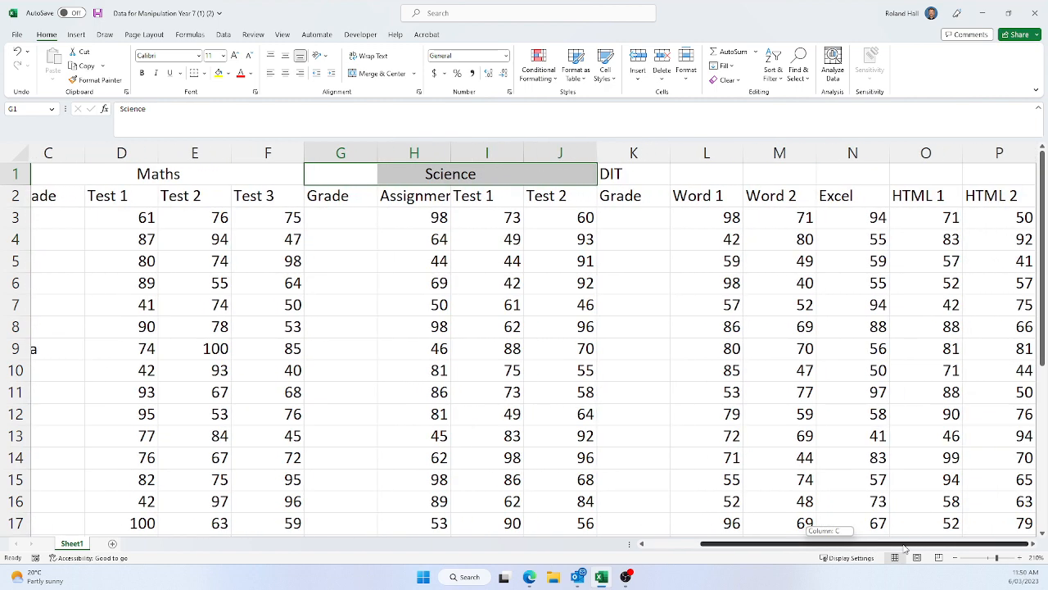
left_click_drag(649, 174, 978, 183)
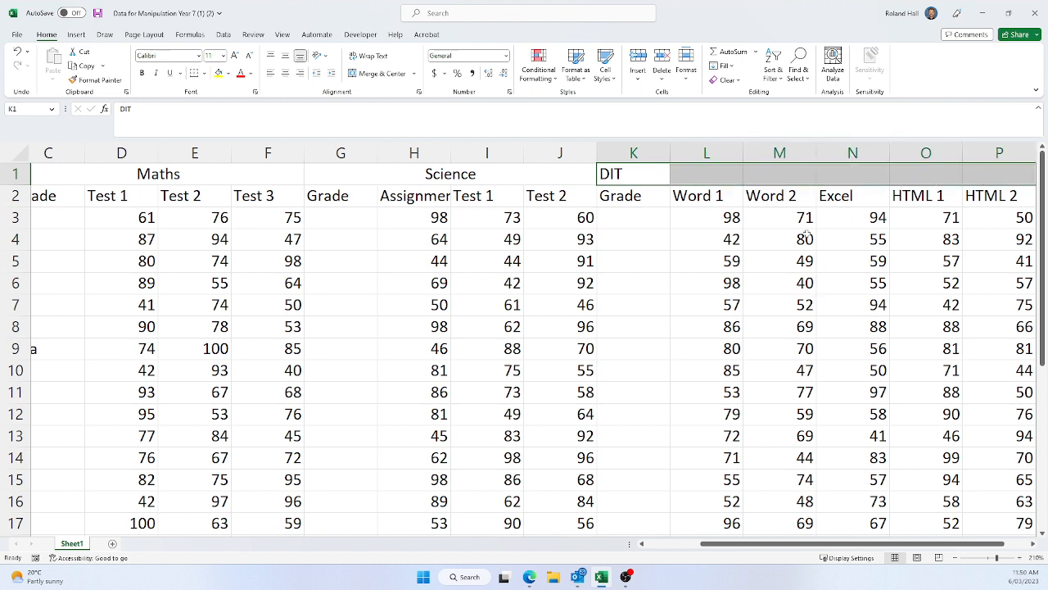
right_click(828, 172)
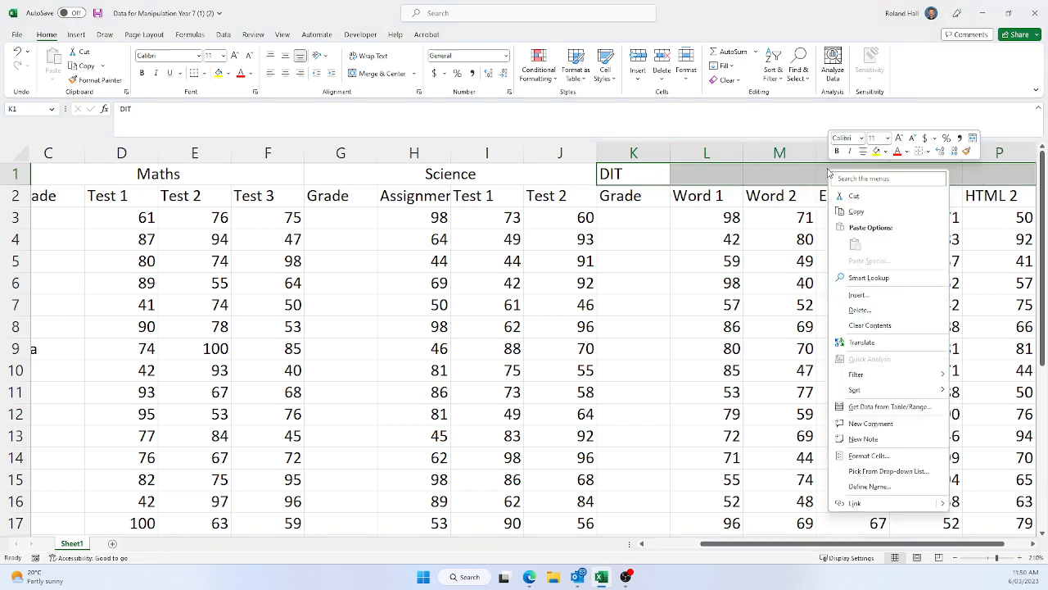
left_click(870, 455)
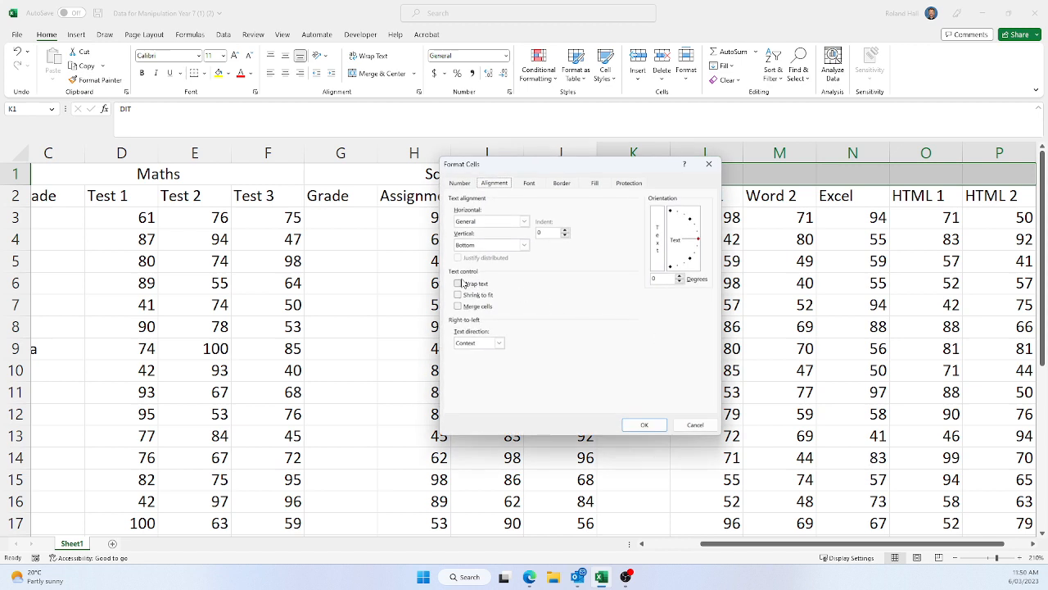
left_click(524, 221)
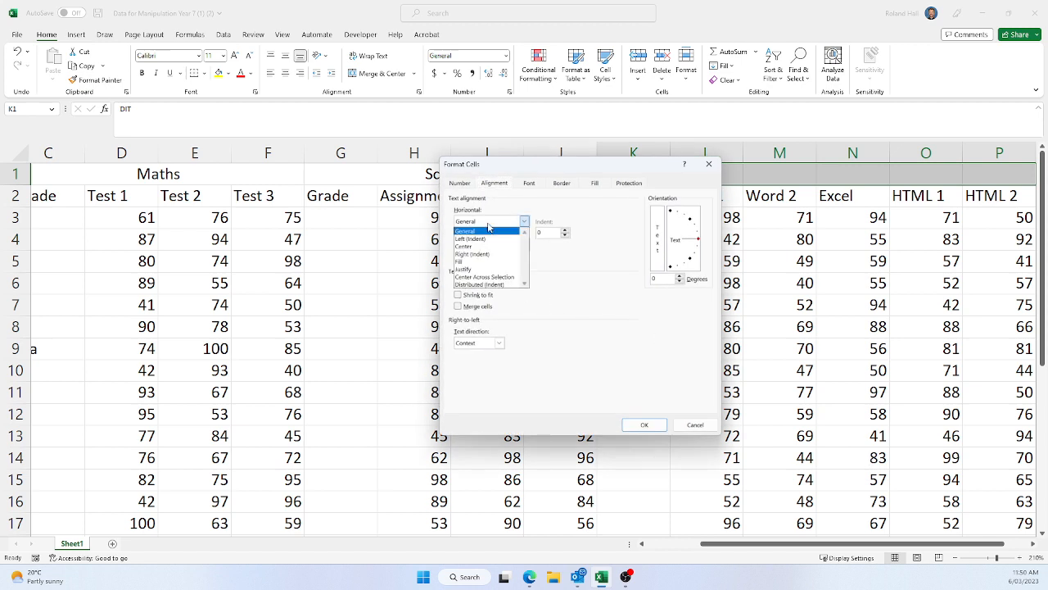
left_click(480, 278)
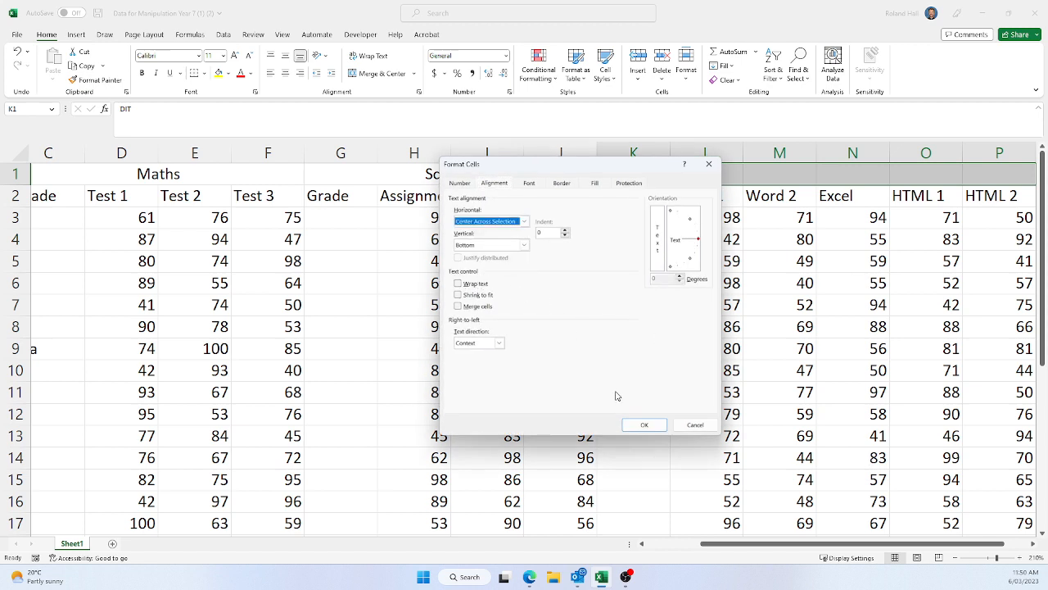
left_click(652, 425)
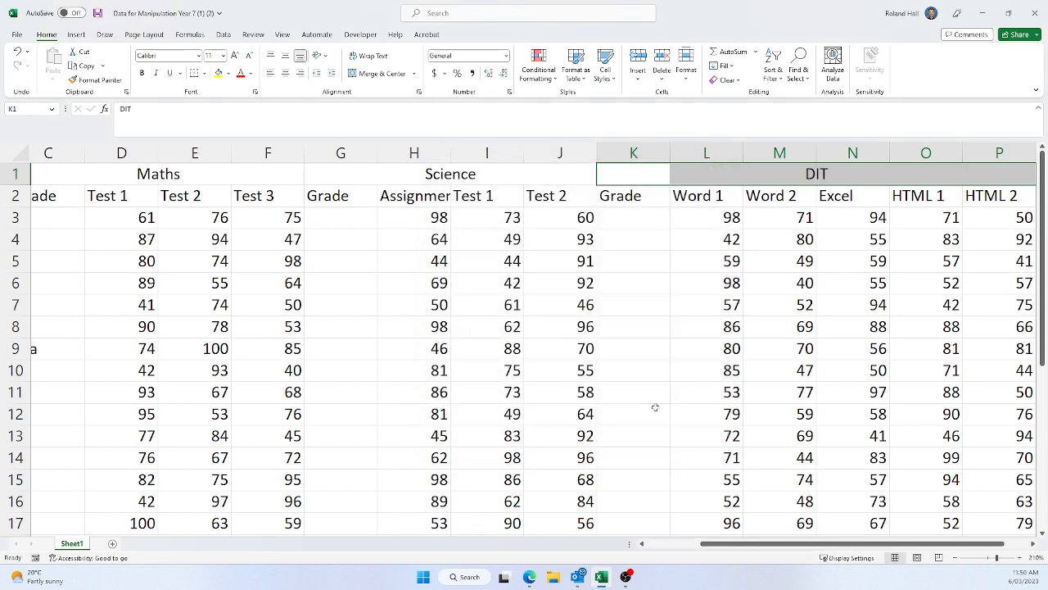
- Fill the Maths block C2:F30 with the lightest shade of the blue theme colour
left_click_drag(770, 541, 714, 542)
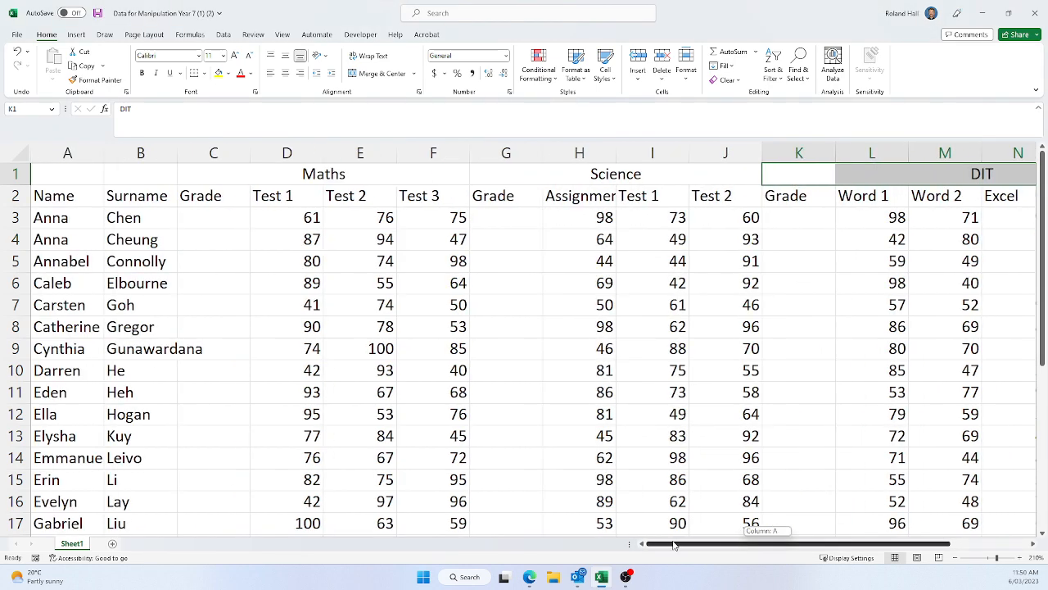
left_click(473, 321)
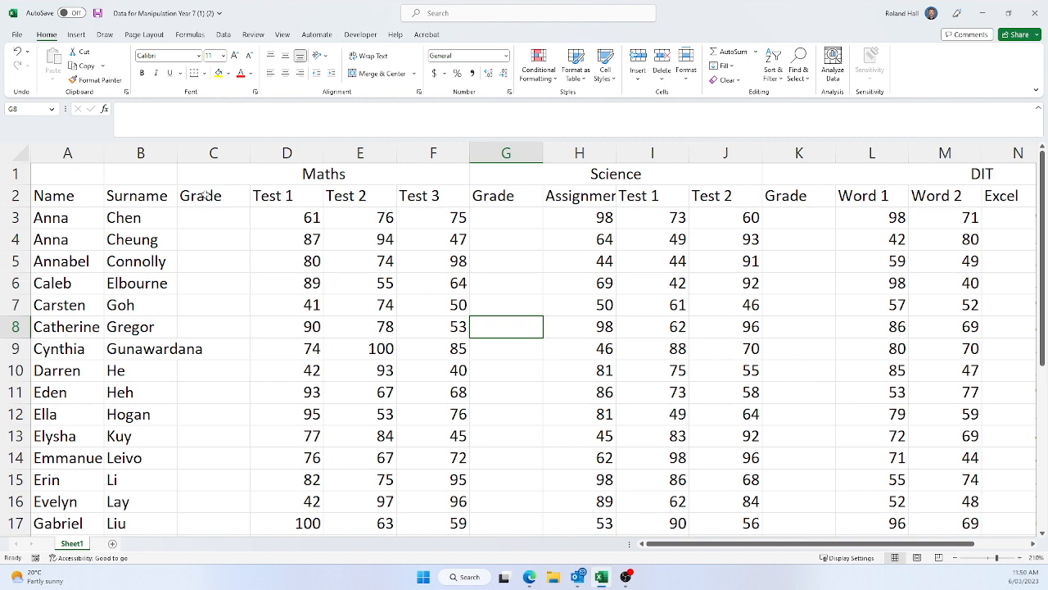
left_click_drag(205, 195, 434, 501)
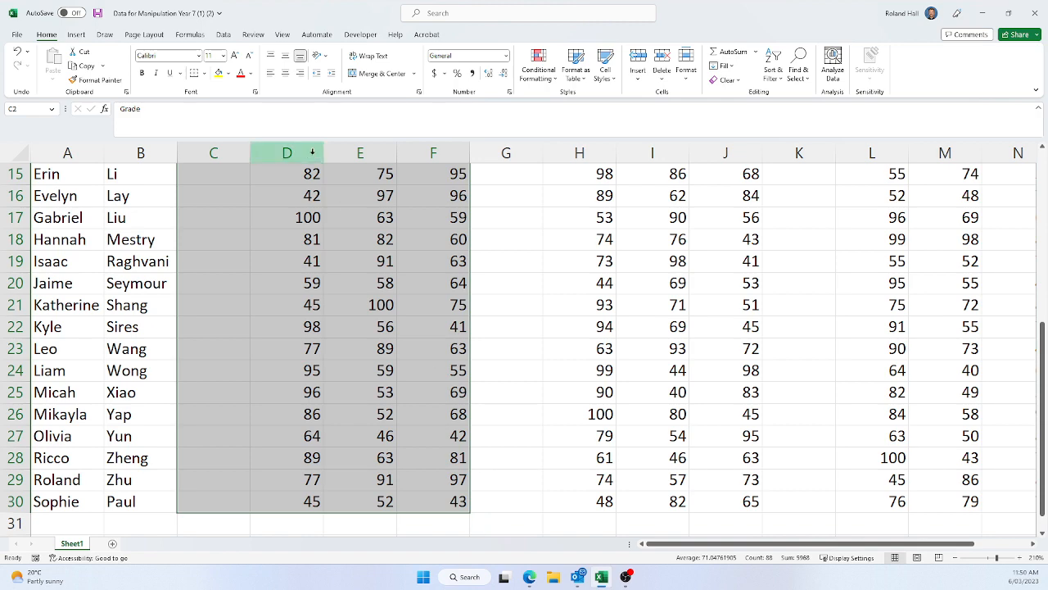
left_click(228, 73)
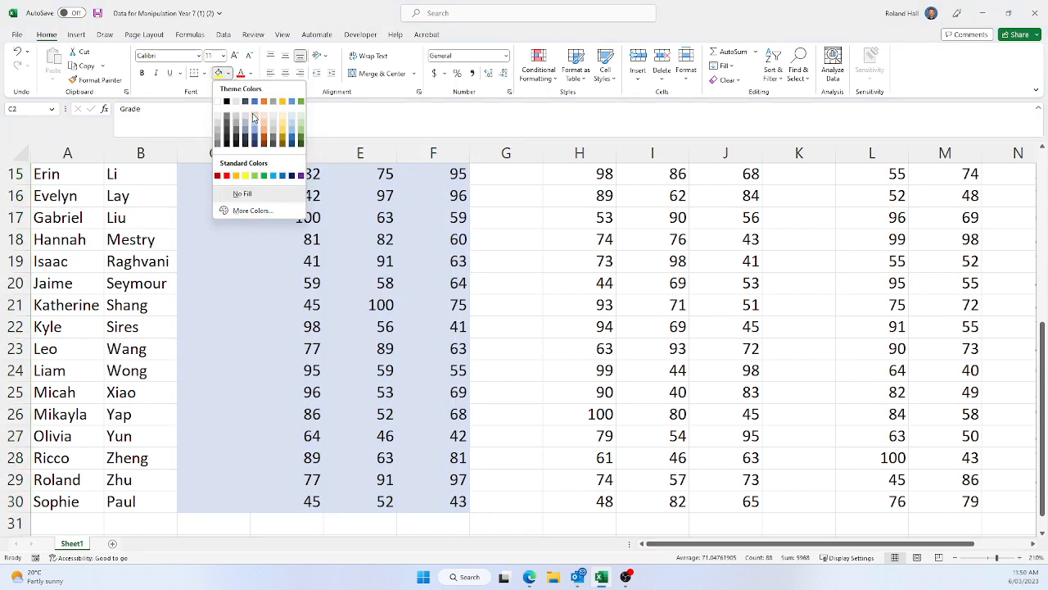
left_click(254, 120)
- Fill the Science block G2:J30 with a blue theme shade one step darker than the Maths block
scroll(491, 327, "up", 5)
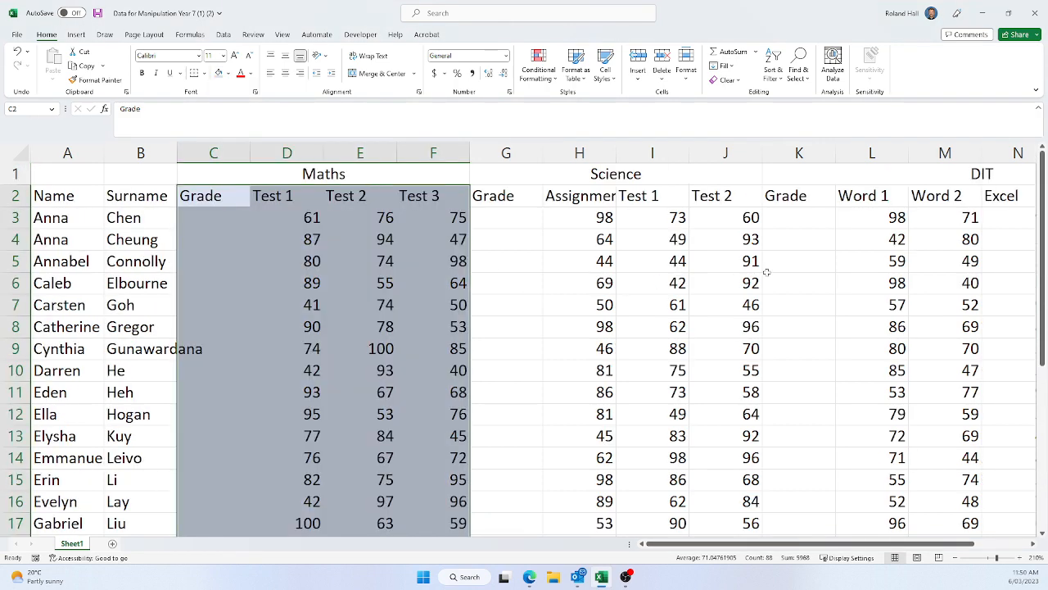
left_click_drag(509, 199, 699, 571)
left_click_drag(701, 529, 702, 496)
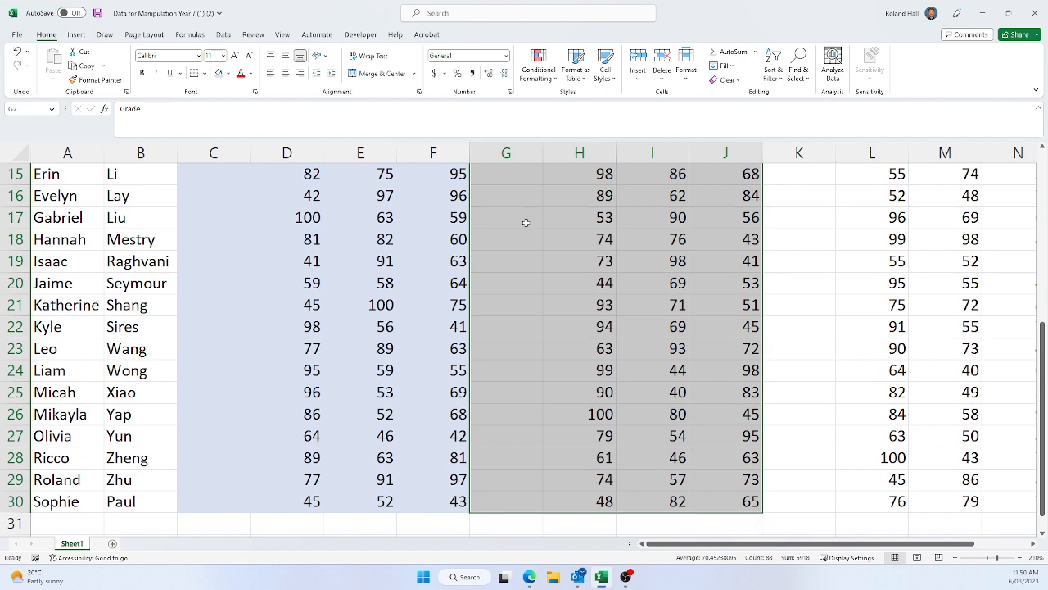
left_click(228, 75)
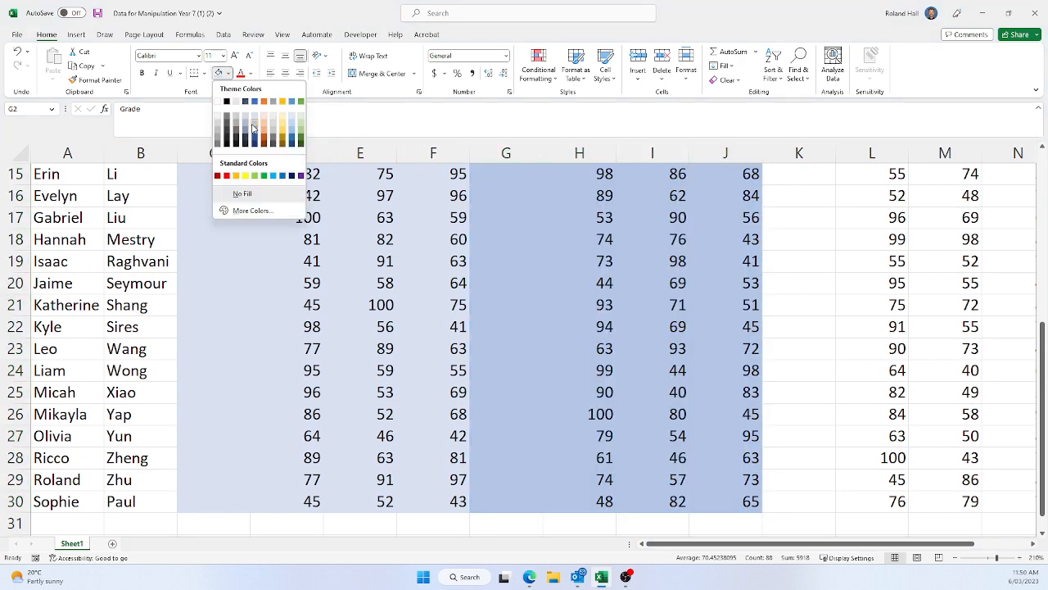
left_click(254, 127)
- Fill the DIT cells K2:O30 with the lightest shade of the blue-grey theme colour
scroll(573, 344, "up", 5)
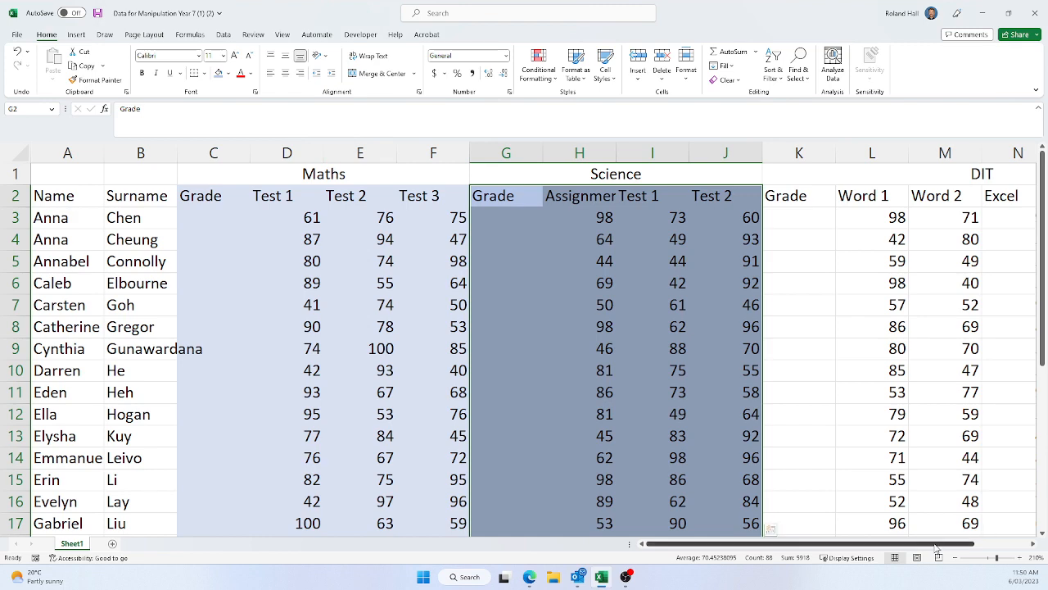
left_click_drag(936, 547, 972, 551)
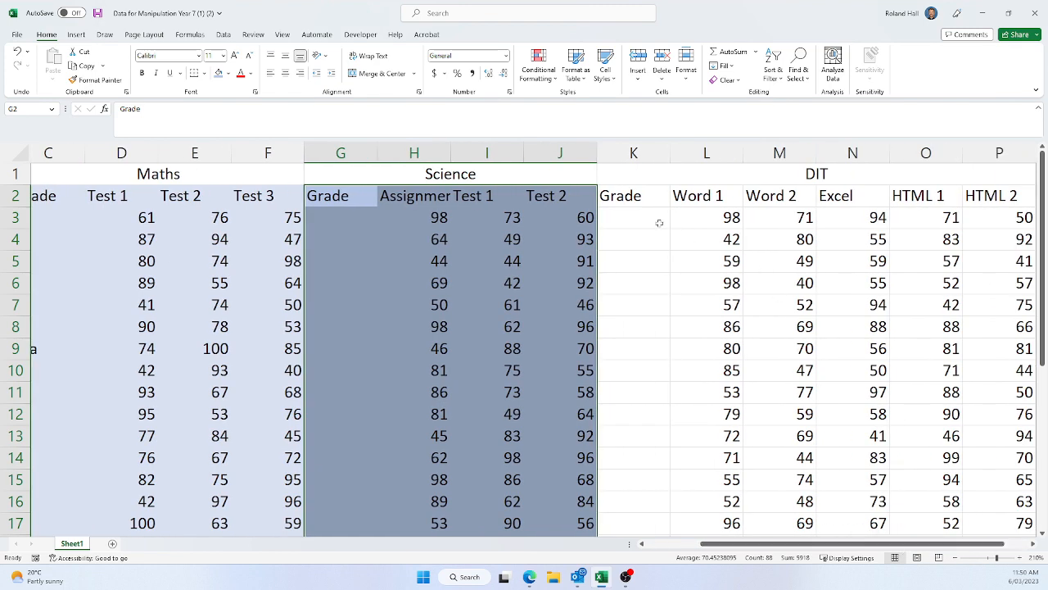
left_click_drag(629, 195, 954, 483)
left_click_drag(955, 555, 963, 505)
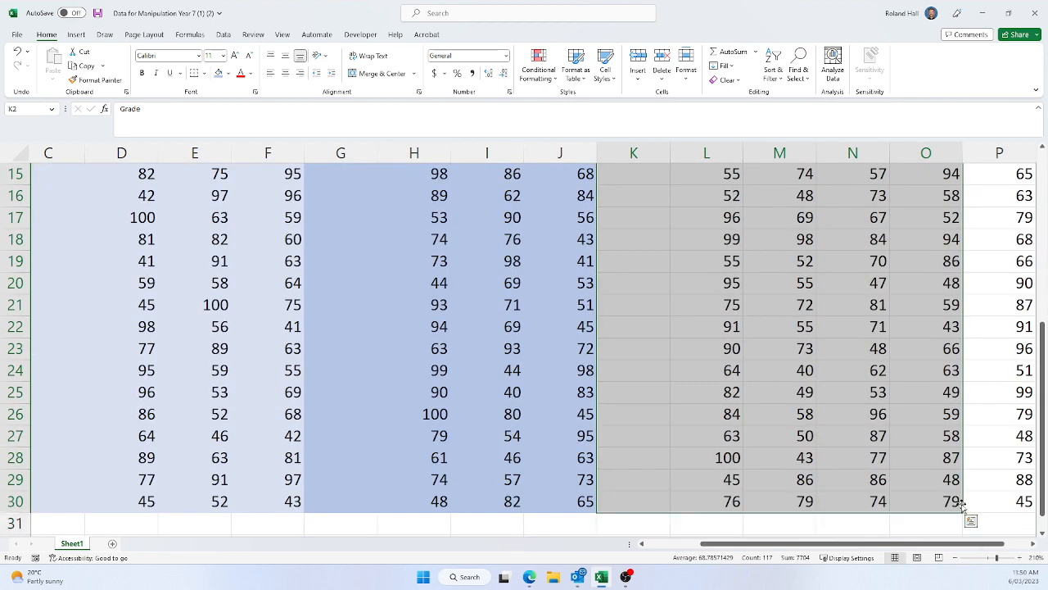
left_click(229, 74)
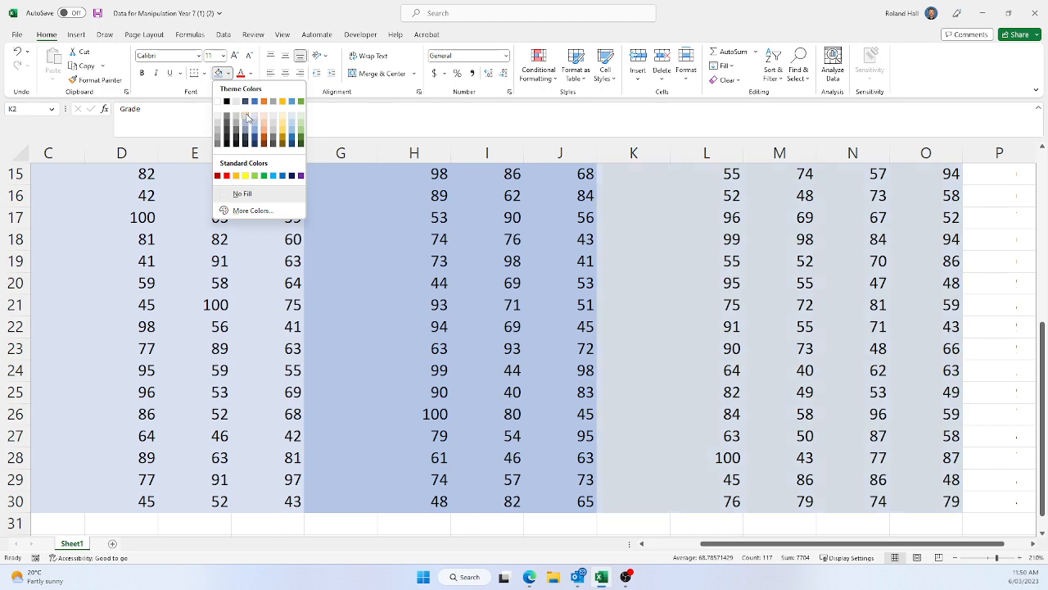
left_click(247, 119)
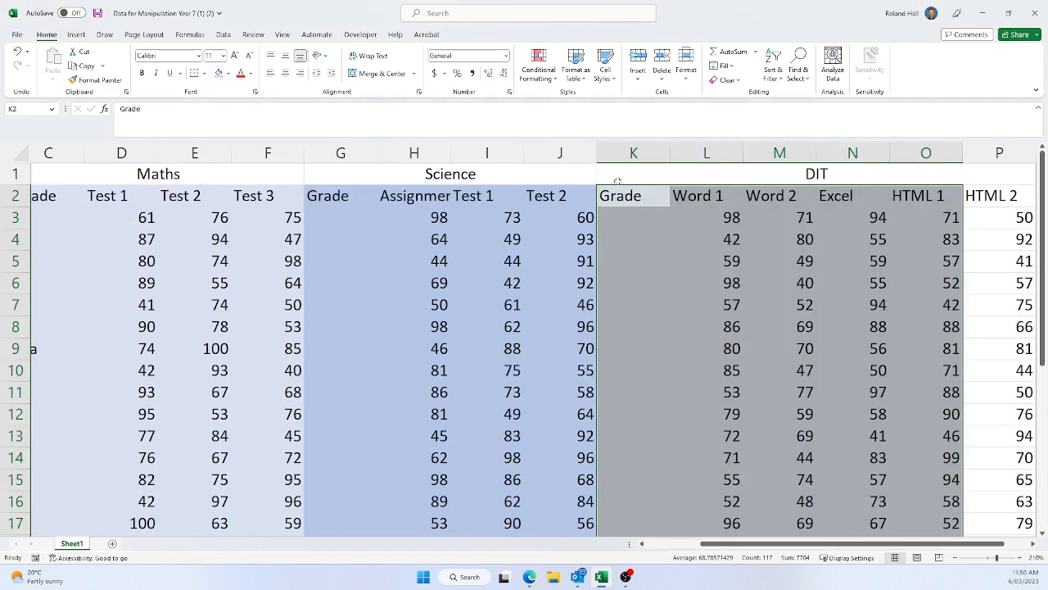
left_click(619, 174)
left_click(724, 323)
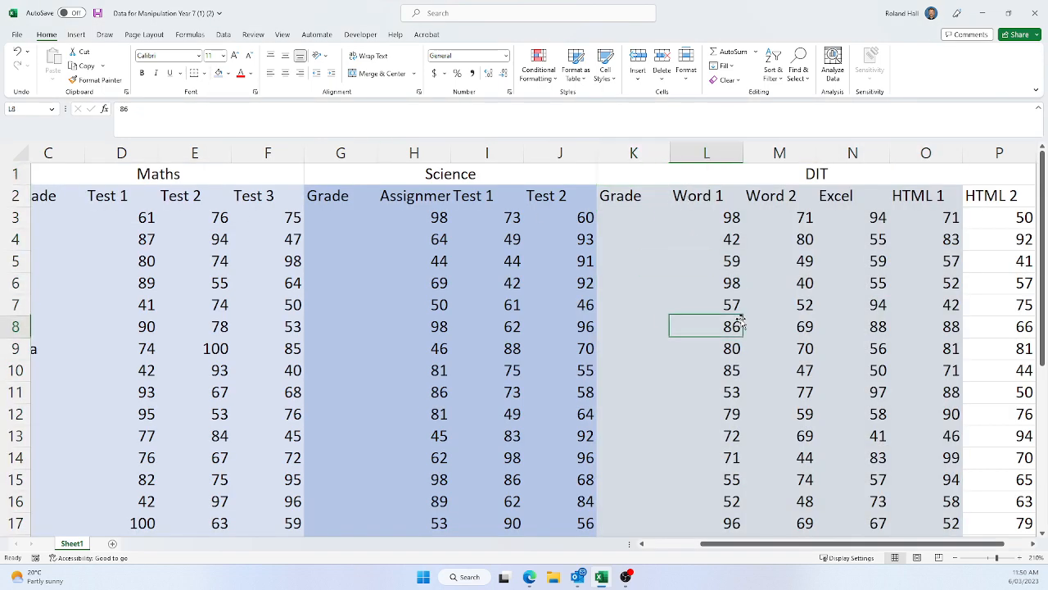
- Review the coloured subject blocks back across to the Name column
key("Left")
key("Left")
key("Left")
key("Left")
key("Left")
key("Left")
key("Left")
key("Left")
key("Left")
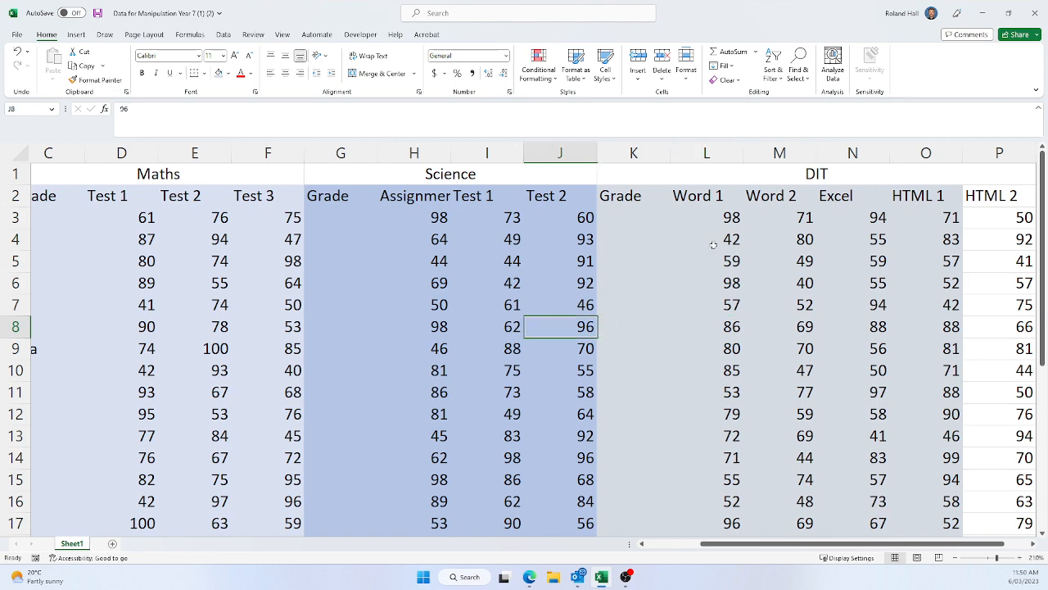
key("Left")
key("Left")
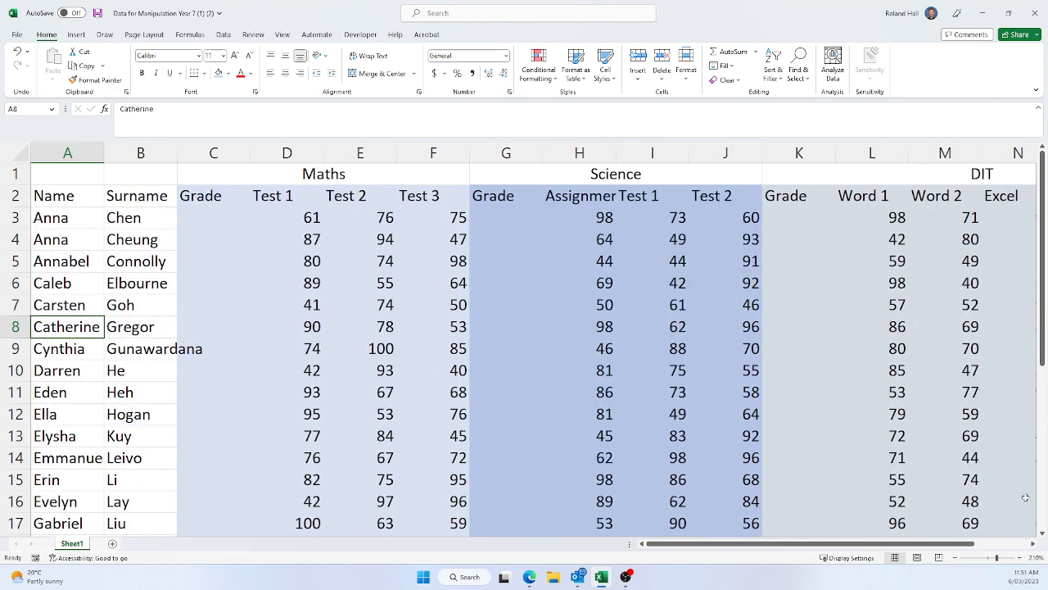
- Extend the DIT block's lightest blue-grey fill to the HTML 2 column, cells P2:P30
left_click(955, 560)
left_click(955, 560)
left_click(956, 560)
left_click(958, 560)
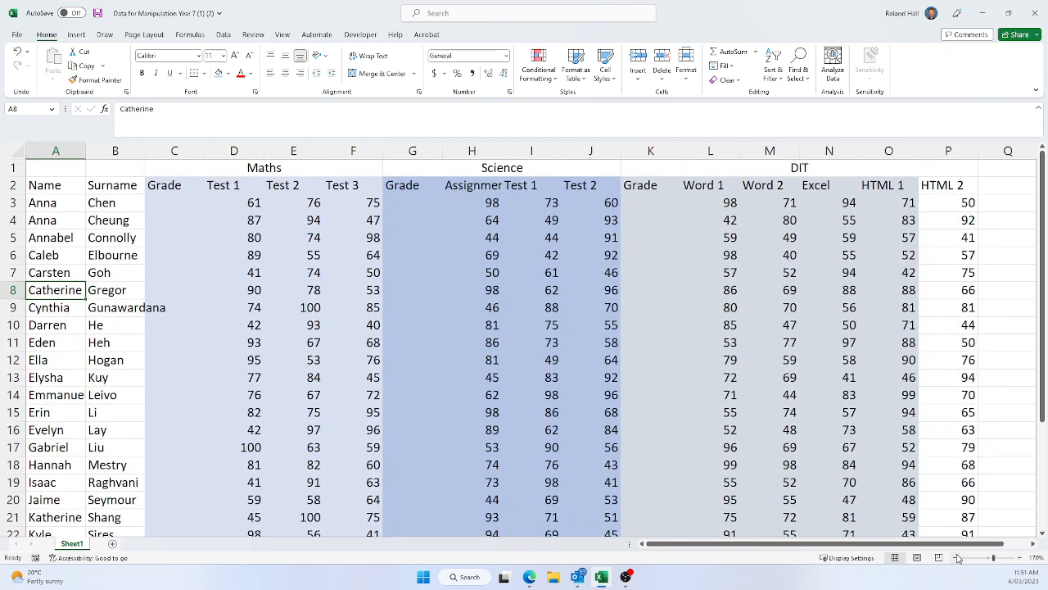
left_click_drag(945, 186, 978, 509)
scroll(955, 471, "down", 1)
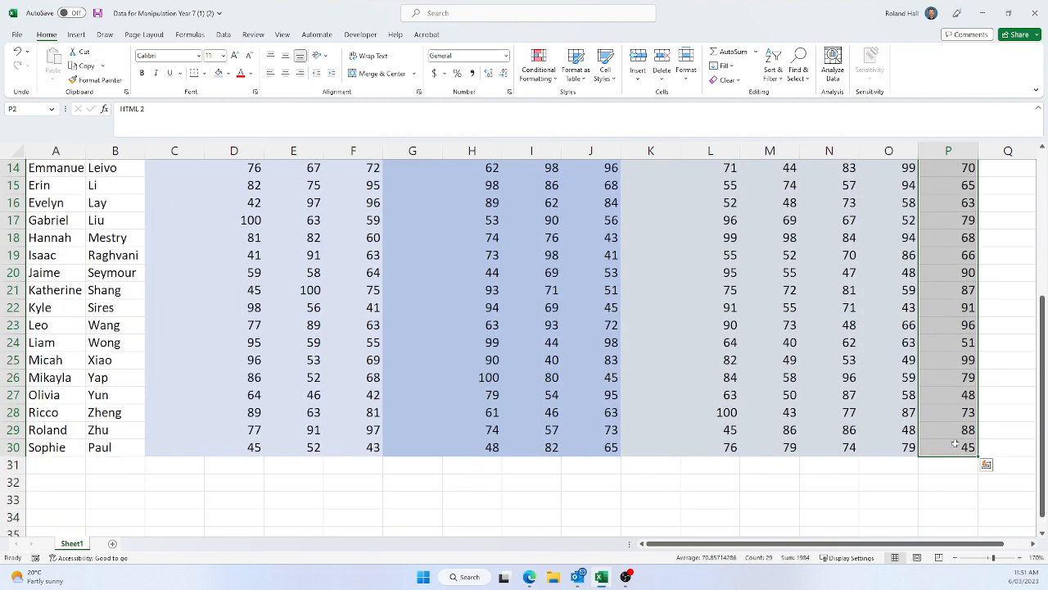
scroll(524, 328, "up", 4)
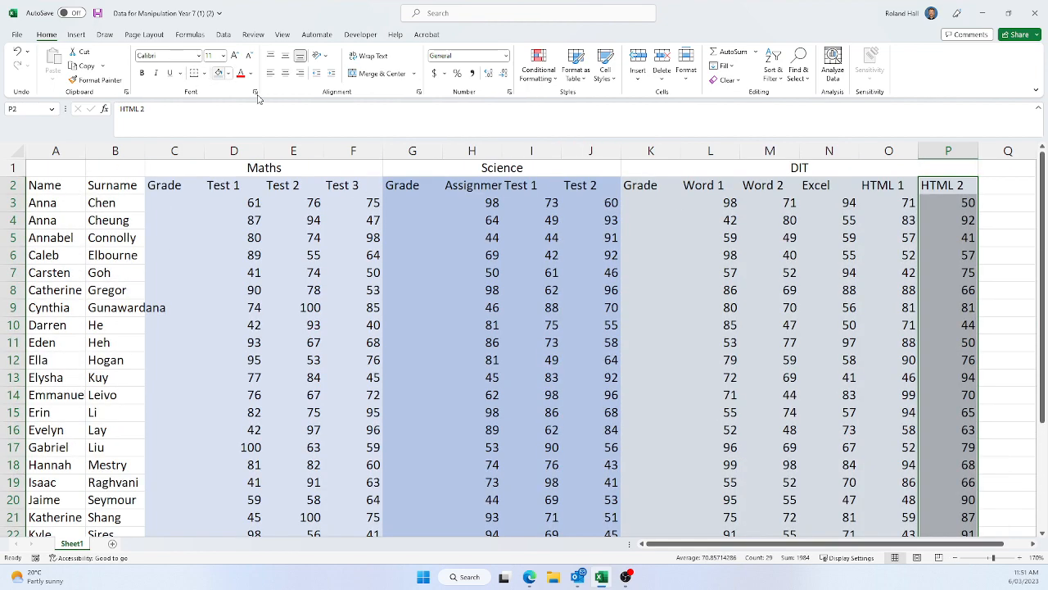
left_click(778, 274)
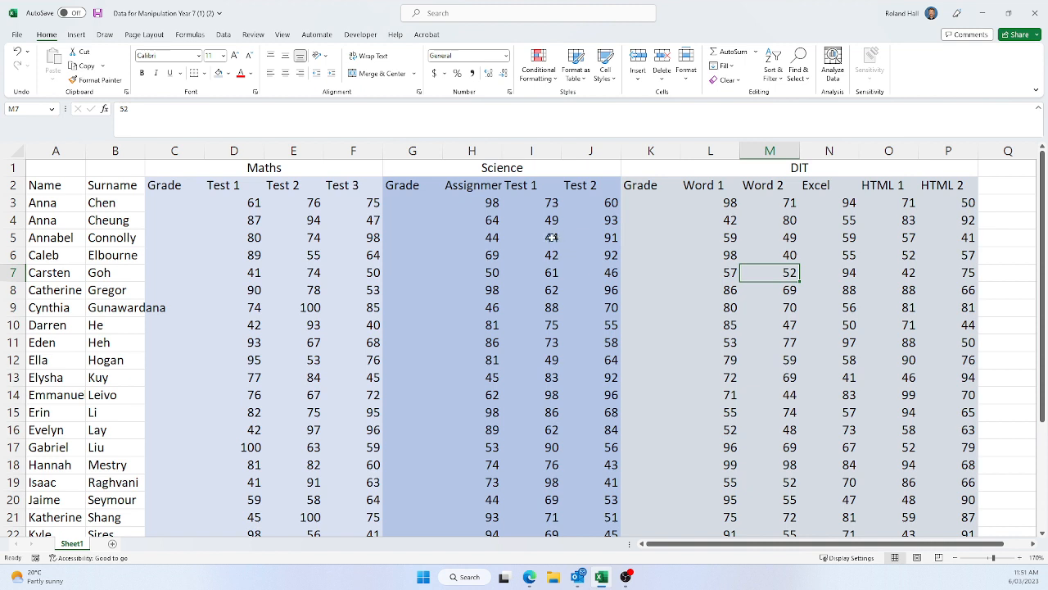
- Insert a blank column before the Maths Grade column
left_click(153, 199)
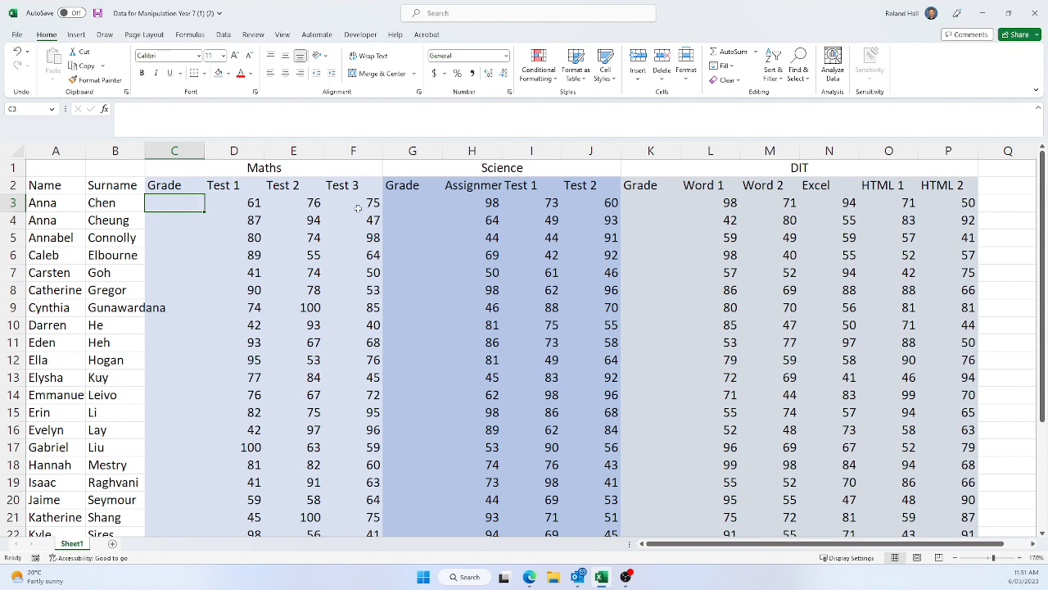
left_click(174, 152)
right_click(173, 153)
left_click(201, 262)
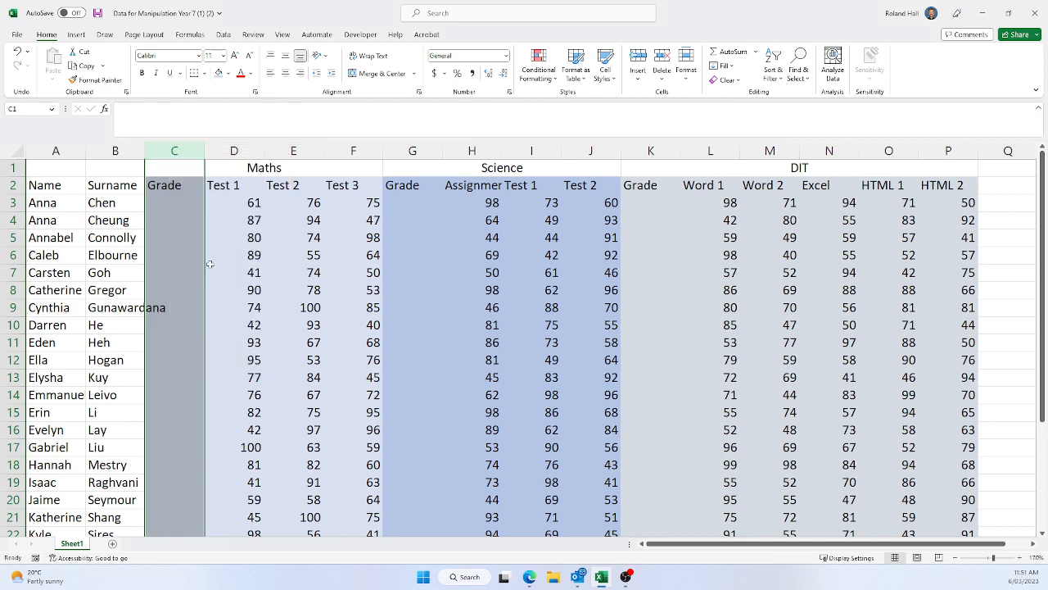
left_click(229, 252)
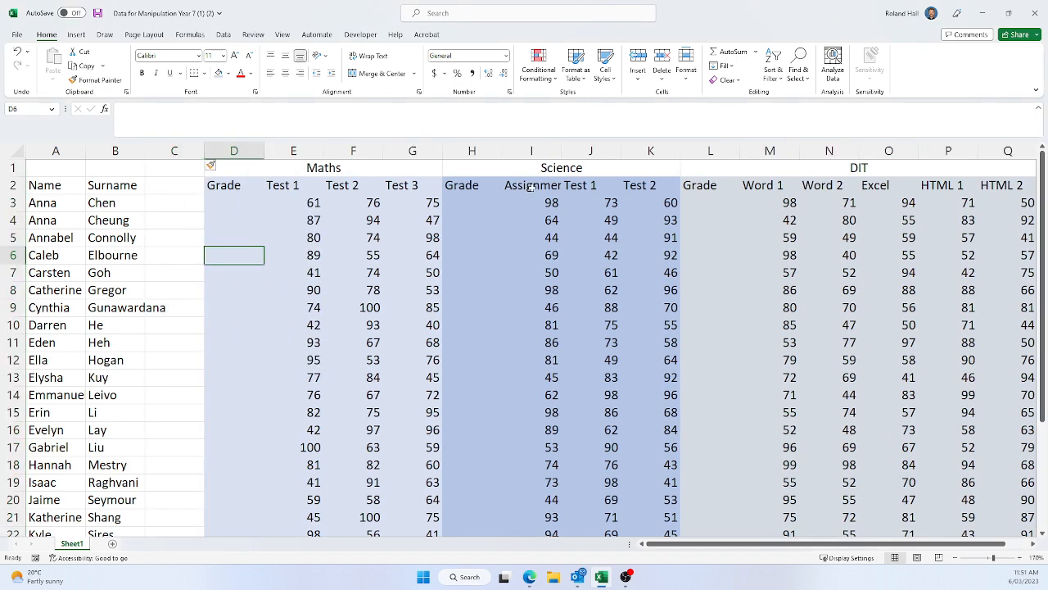
- Insert a blank column before the Science Grade column and another before the DIT Grade column
left_click(492, 153)
right_click(493, 155)
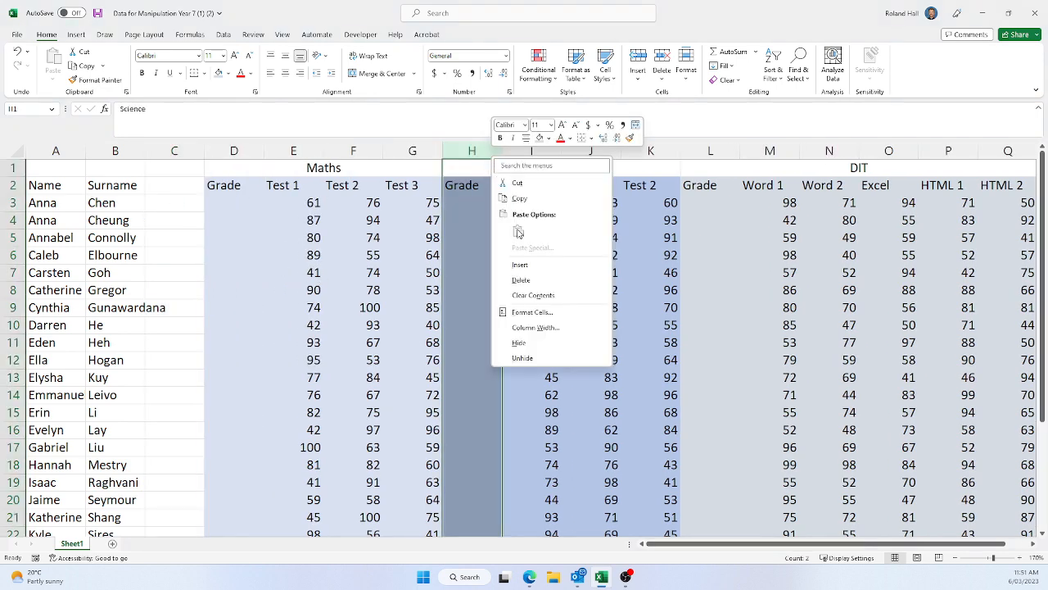
left_click(521, 264)
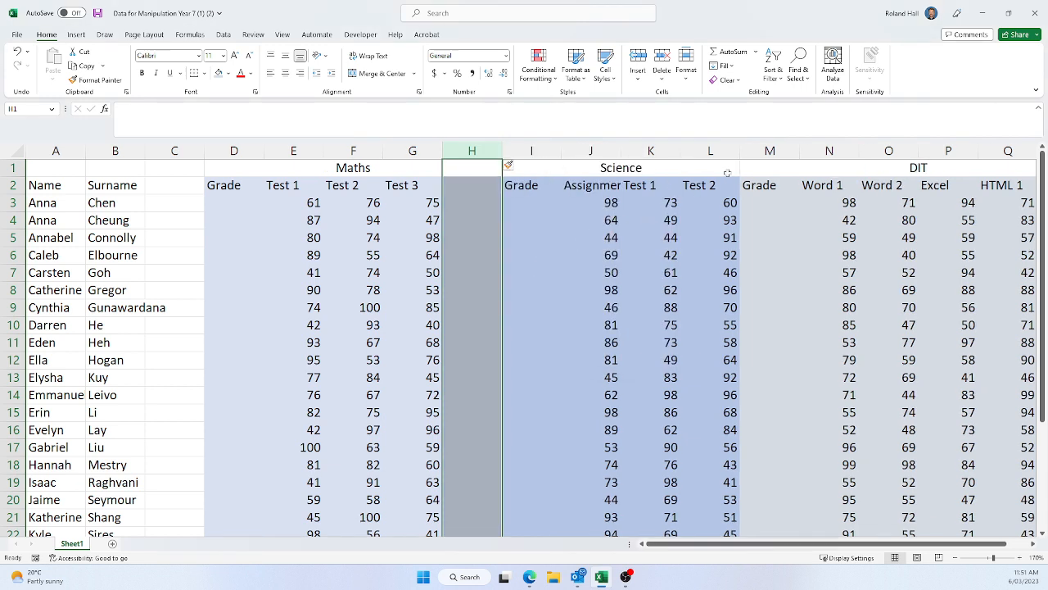
left_click(770, 151)
right_click(770, 156)
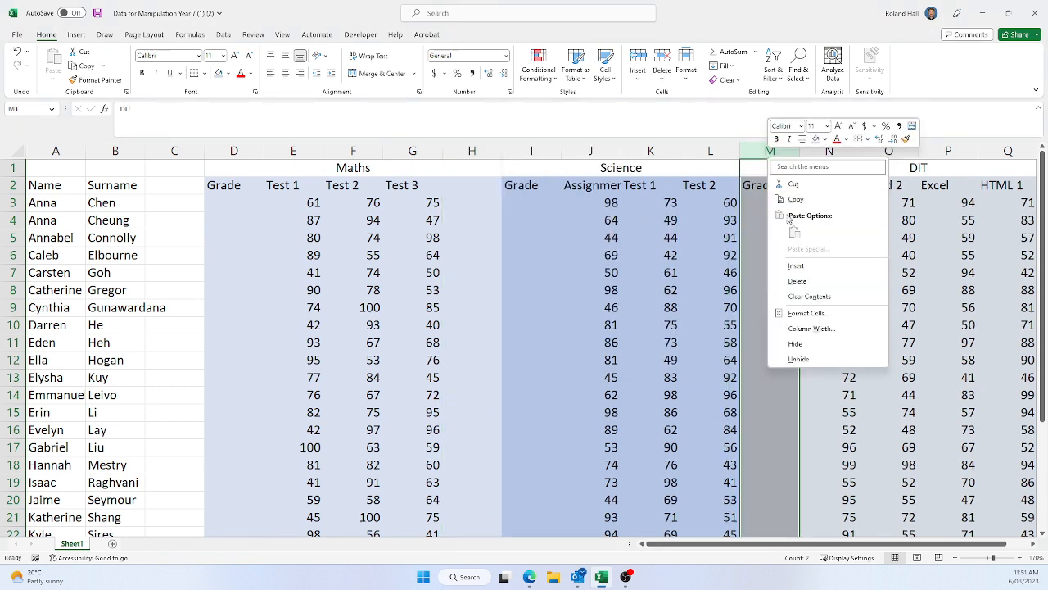
left_click(795, 266)
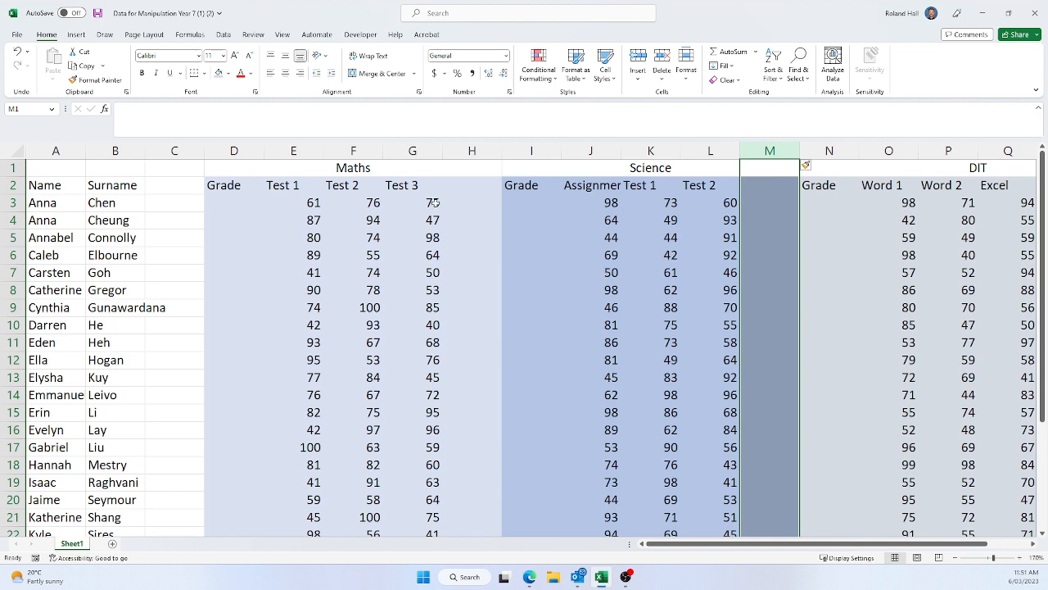
- Fill the blank column before Science Grade, H2:H30, with the Science block's blue theme shade
left_click_drag(472, 186, 494, 501)
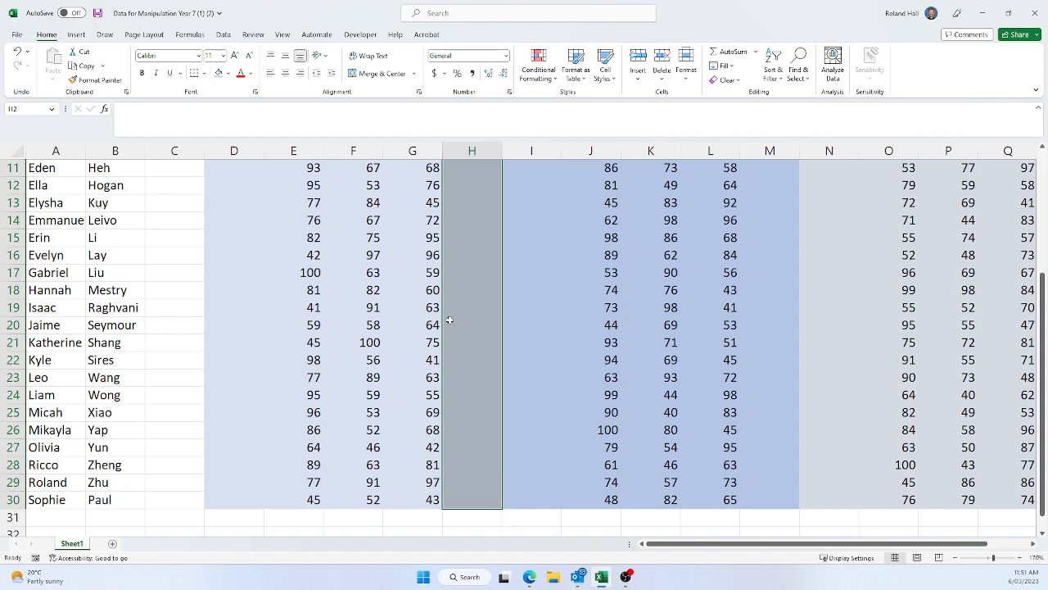
left_click(228, 72)
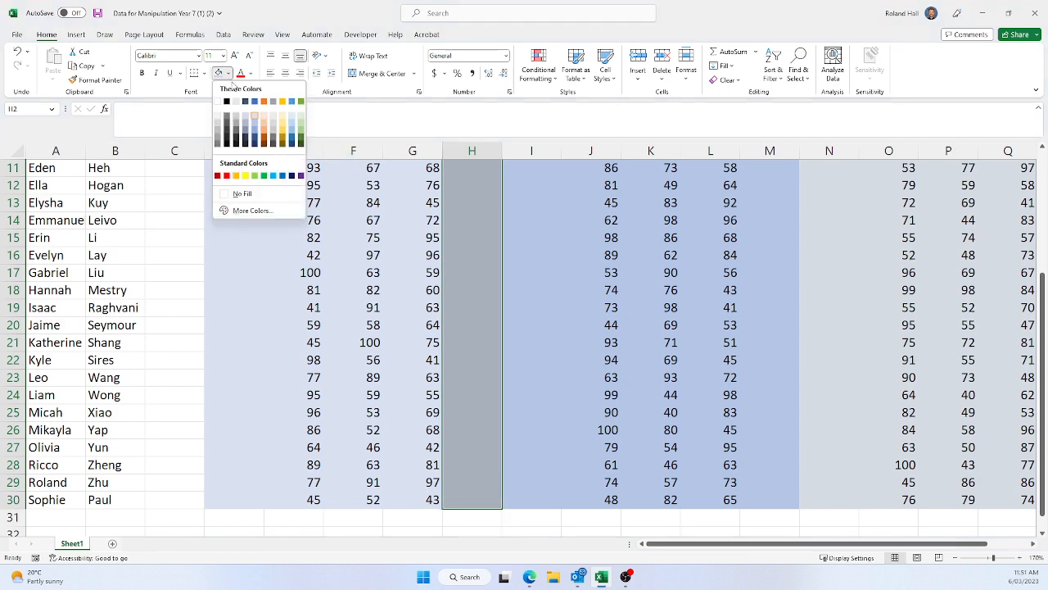
left_click(256, 124)
scroll(437, 199, "up", 4)
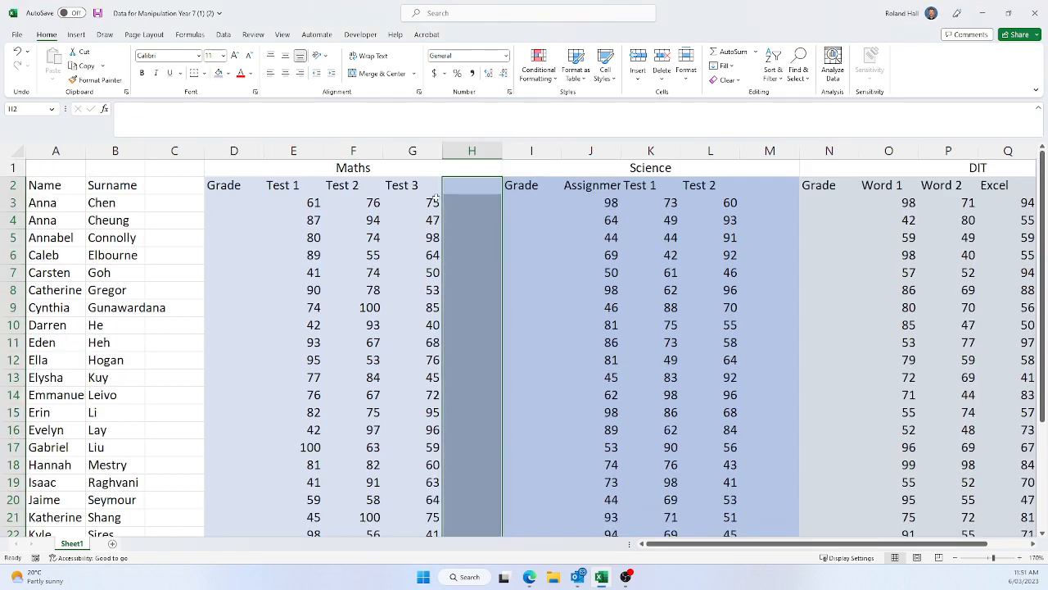
- Fill the blank column before DIT Grade, M2:M30, with the DIT block's lightest blue-grey shade
left_click(782, 184)
left_click_drag(775, 185, 777, 503)
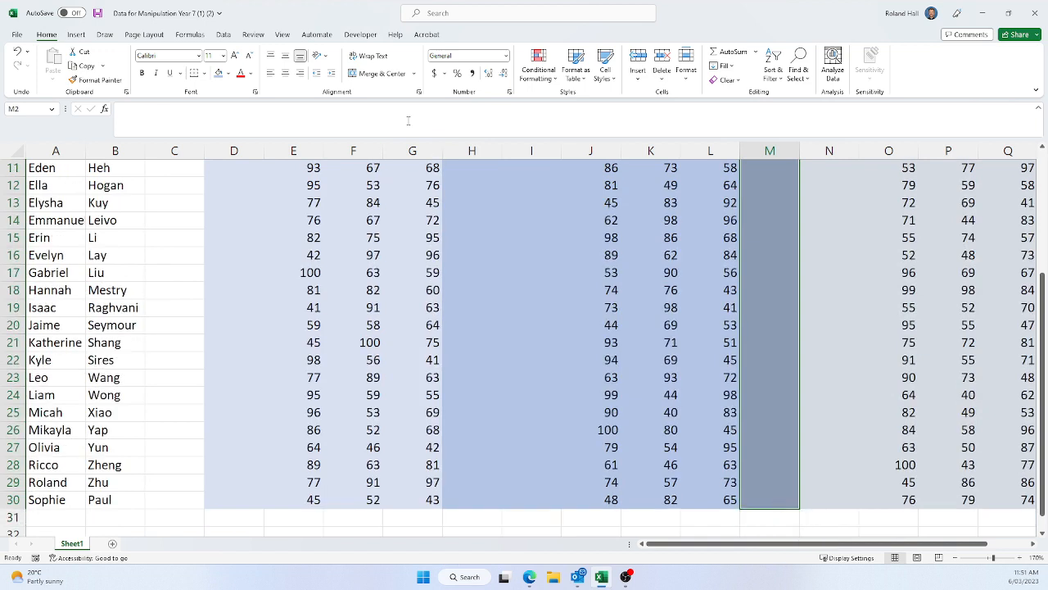
left_click(229, 74)
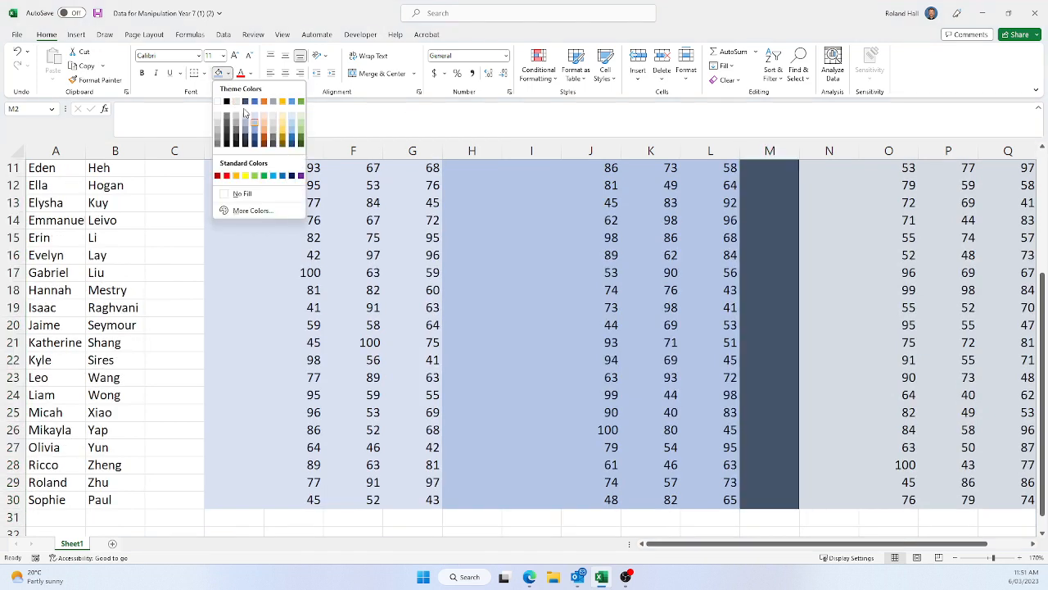
left_click(248, 120)
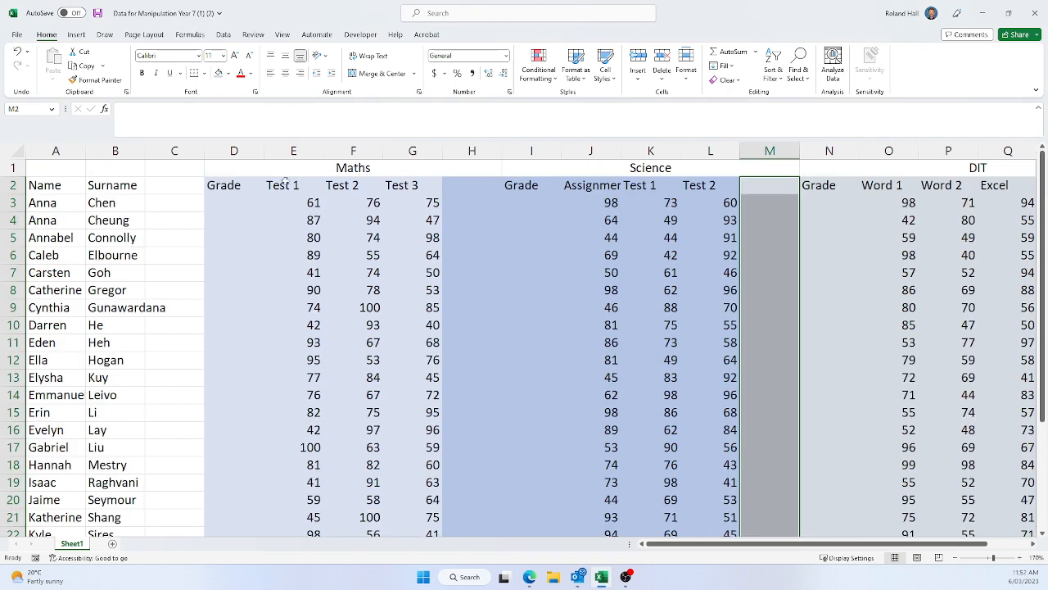
- Fill the blank column before Maths Grade, C2:C30, with the Maths block's lightest blue theme shade
left_click_drag(182, 190, 175, 502)
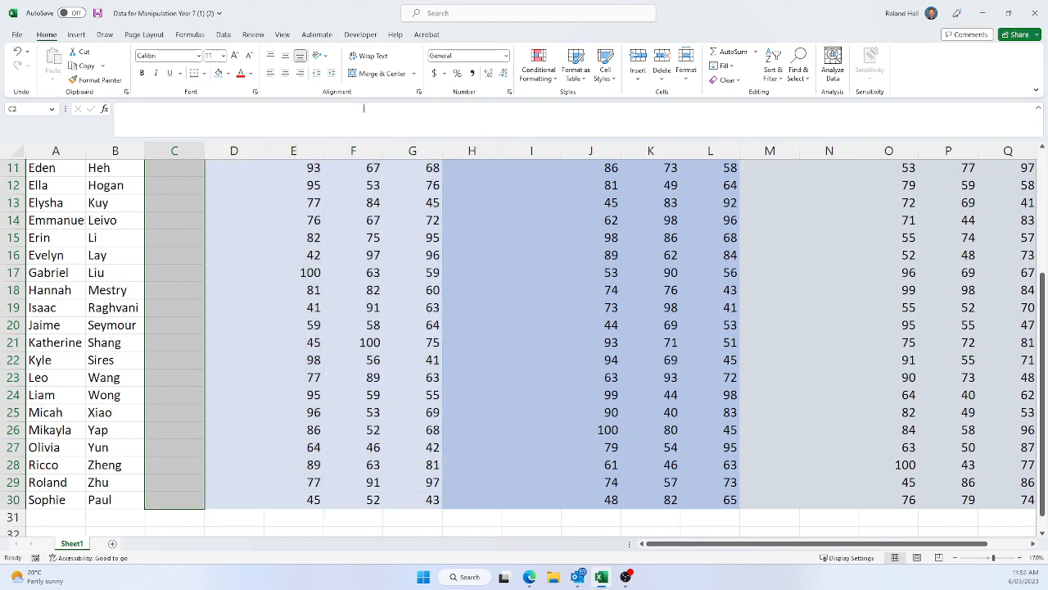
left_click(228, 73)
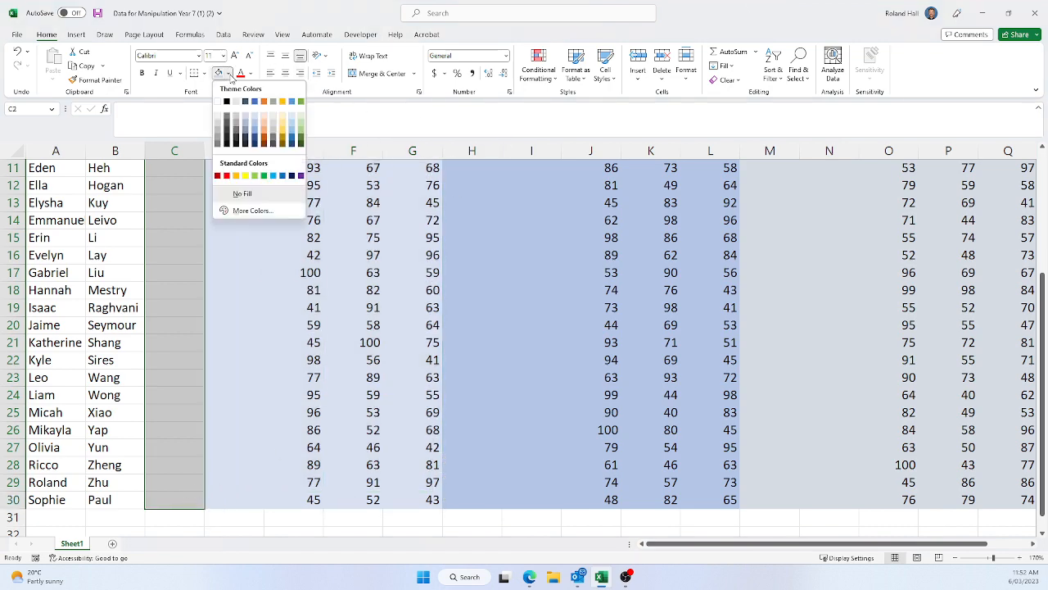
left_click(255, 121)
scroll(346, 274, "up", 4)
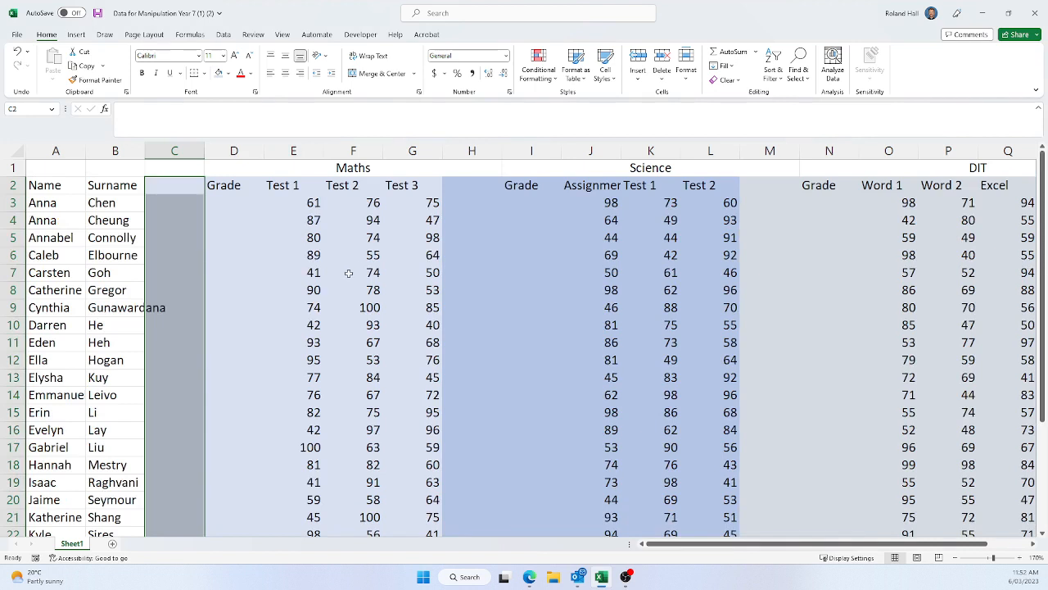
- Enter the heading Score in C2, H2 and M2 for the Maths, Science and DIT blocks
left_click(176, 185)
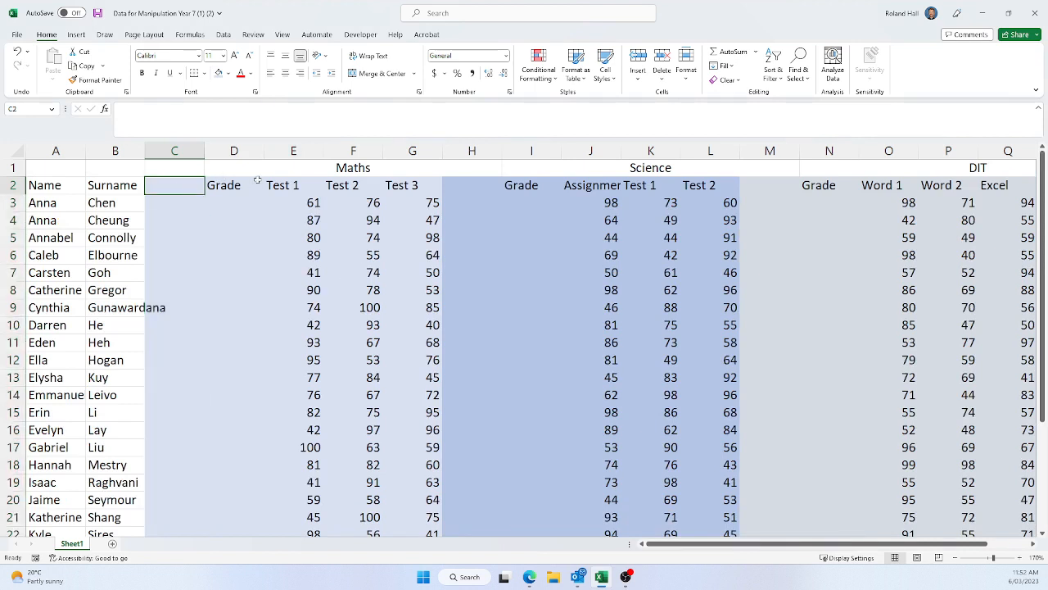
type("Score")
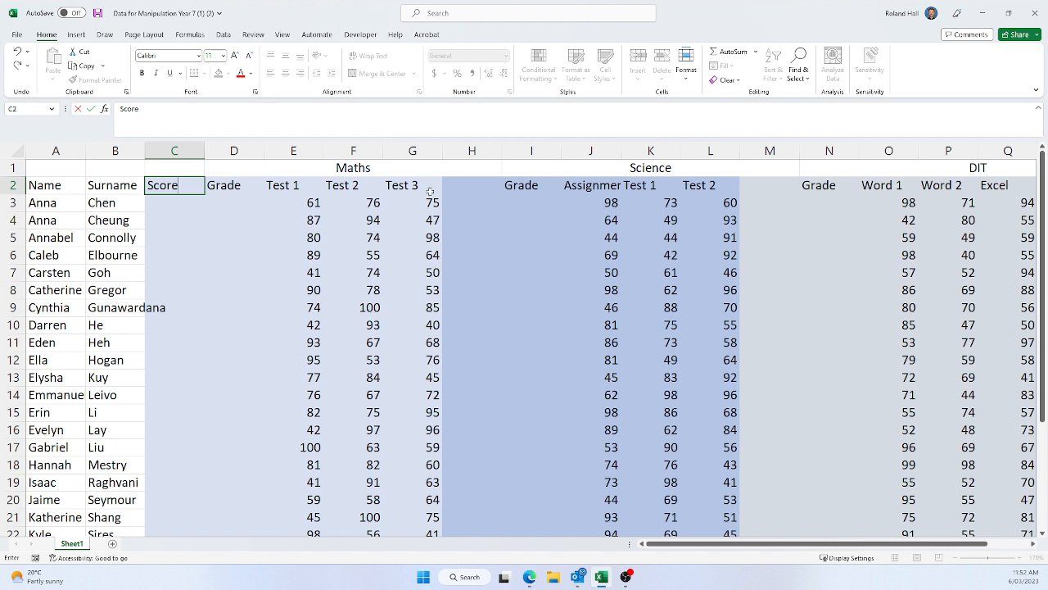
left_click(467, 180)
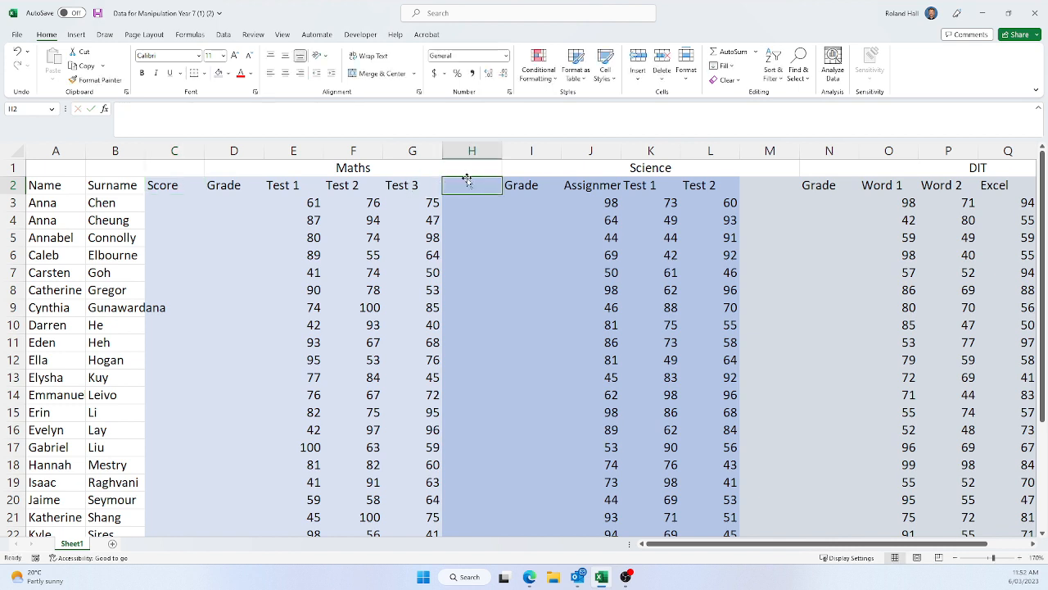
type("Scpre")
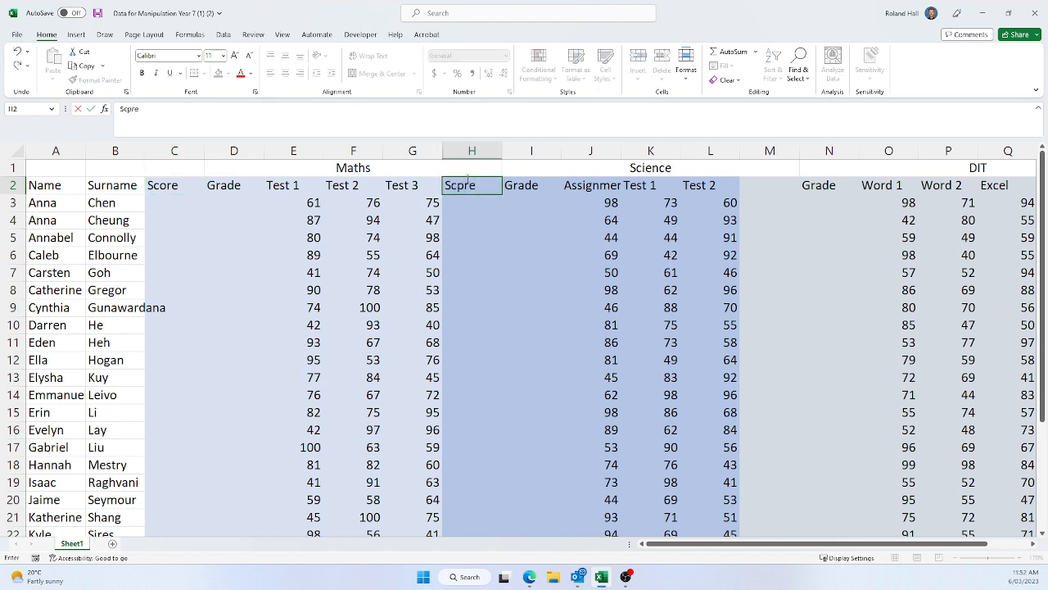
type("or")
left_click(769, 184)
type("Scopre")
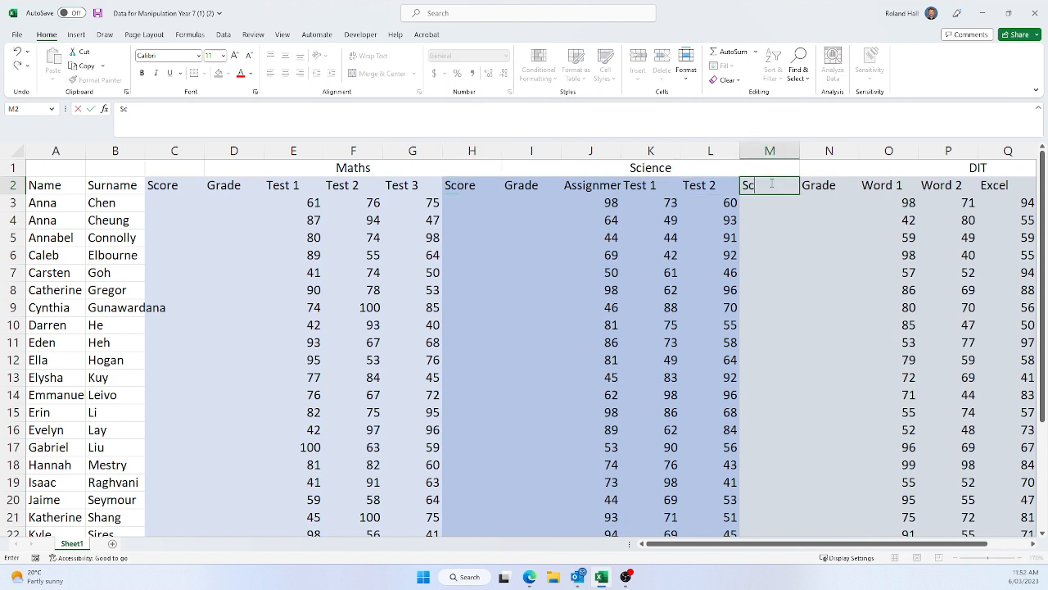
key("BackSpace")
key("BackSpace")
key("BackSpace")
left_click_drag(775, 300, 774, 327)
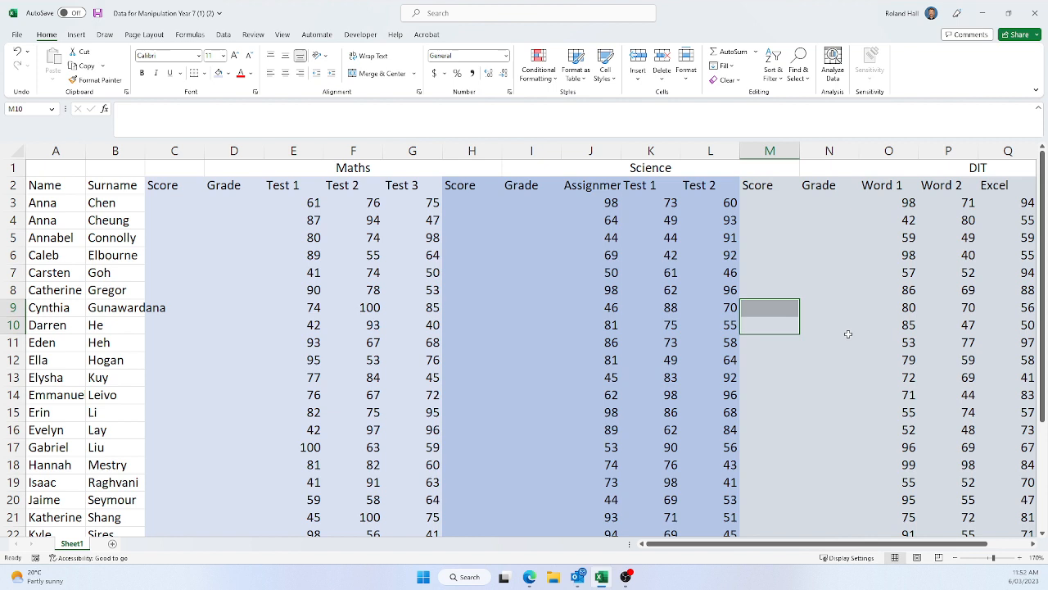
left_click(819, 270)
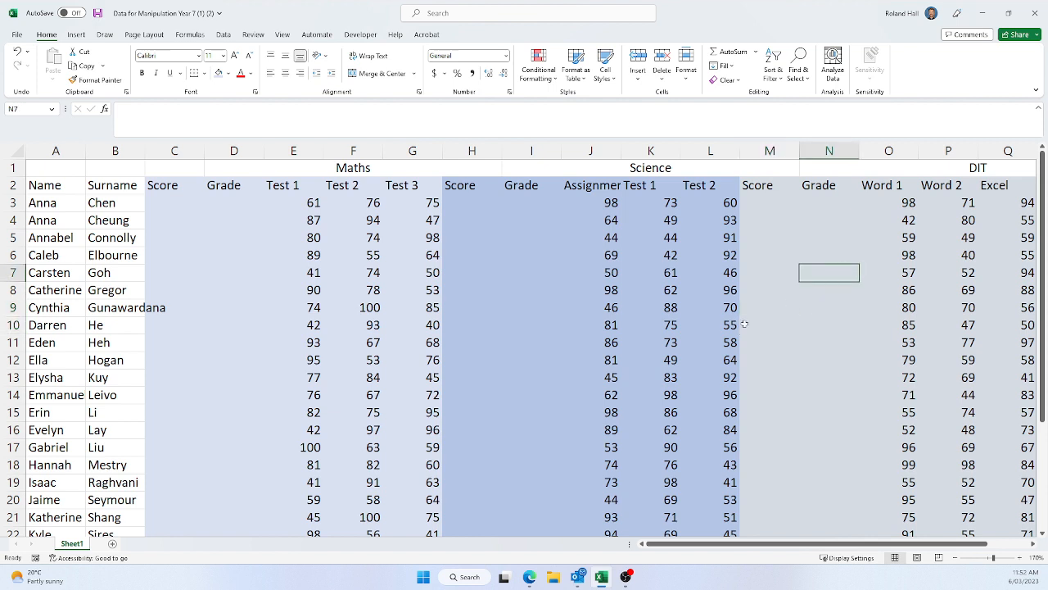
- Calculate the first student's Maths score in C3 with =AVERAGE(E3:G3)
left_click(176, 200)
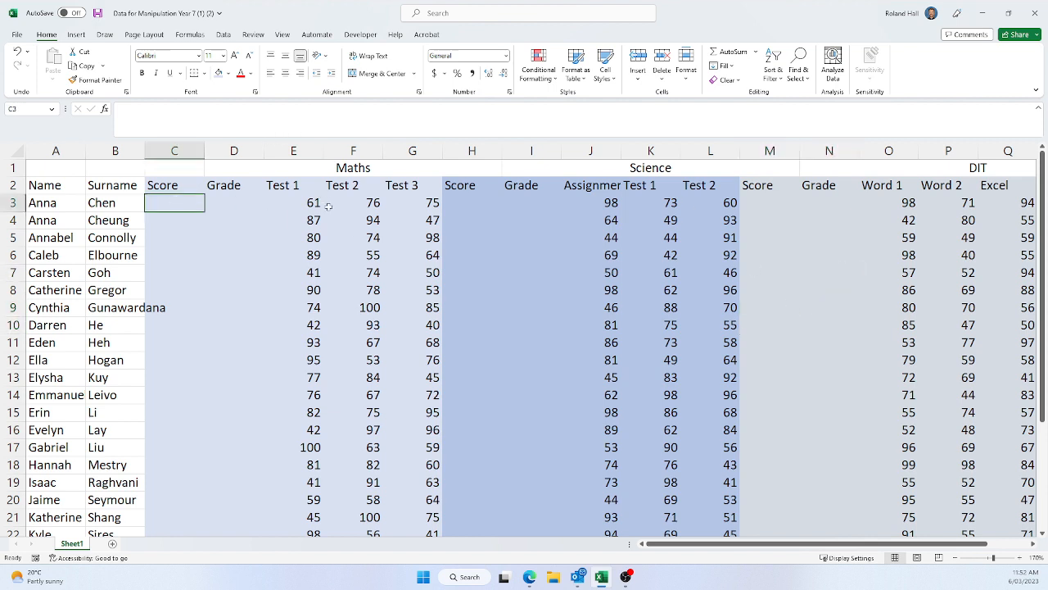
left_click_drag(309, 205, 410, 204)
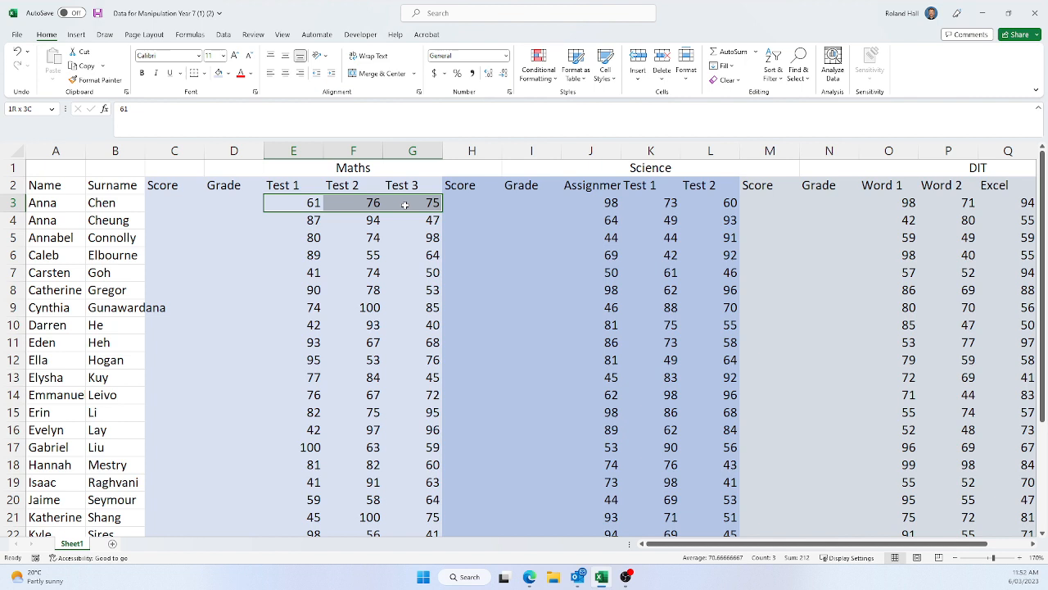
left_click(159, 199)
double_click(181, 199)
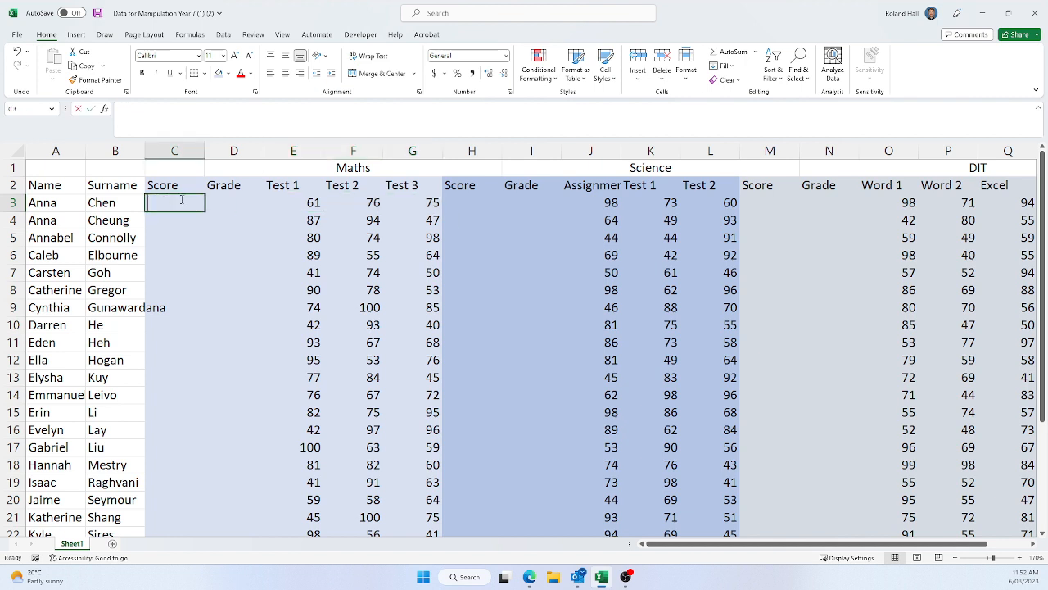
type("=aver")
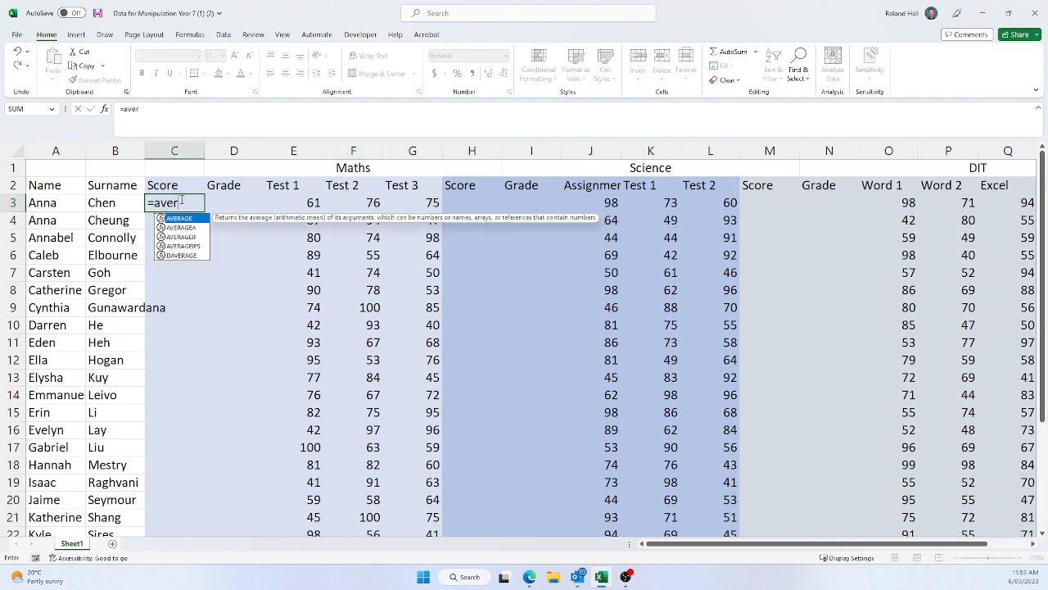
double_click(182, 219)
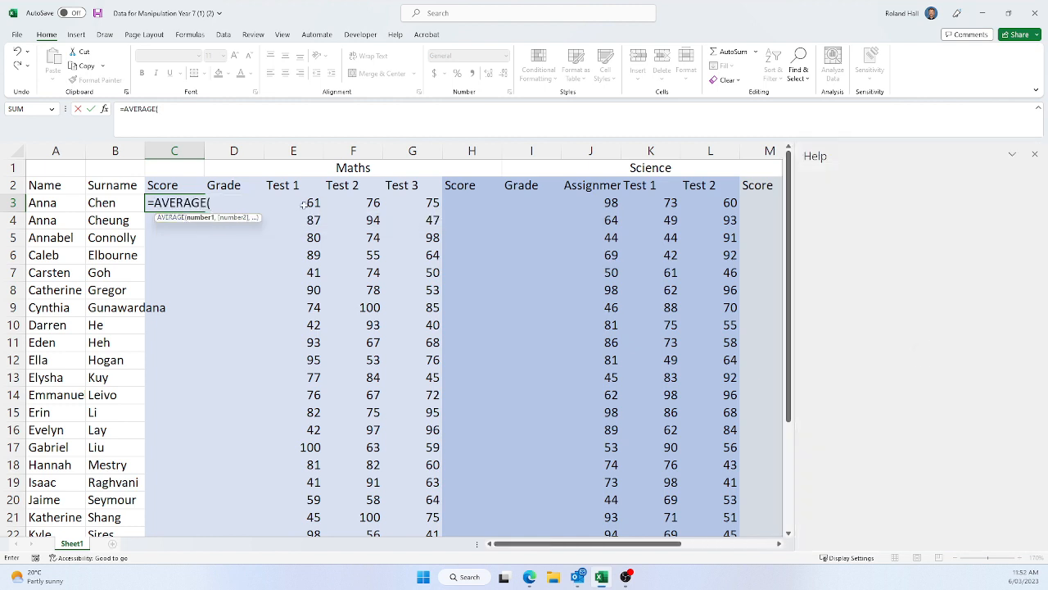
left_click_drag(305, 203, 411, 203)
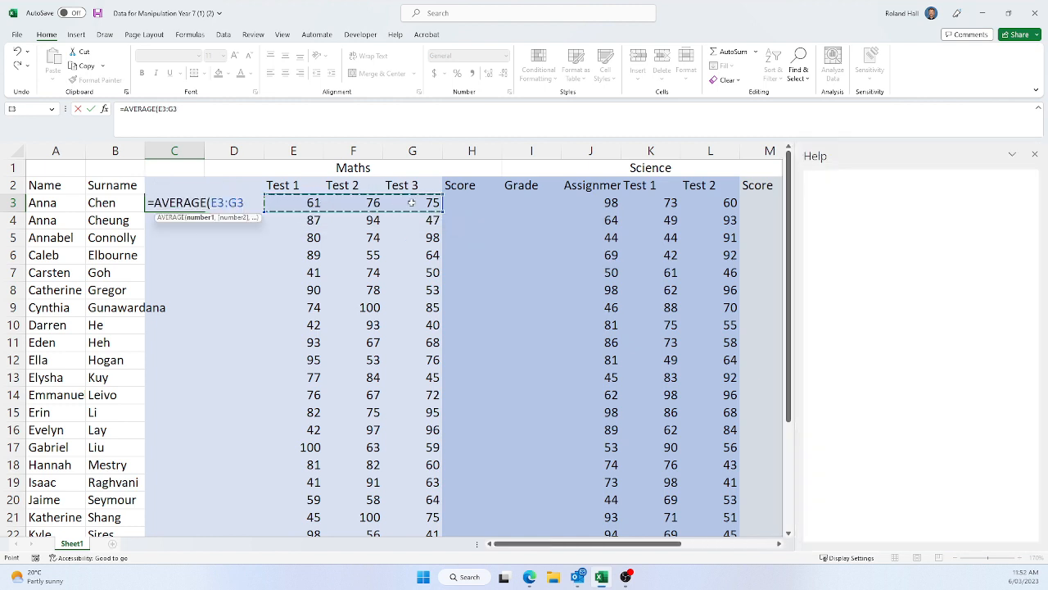
type(")")
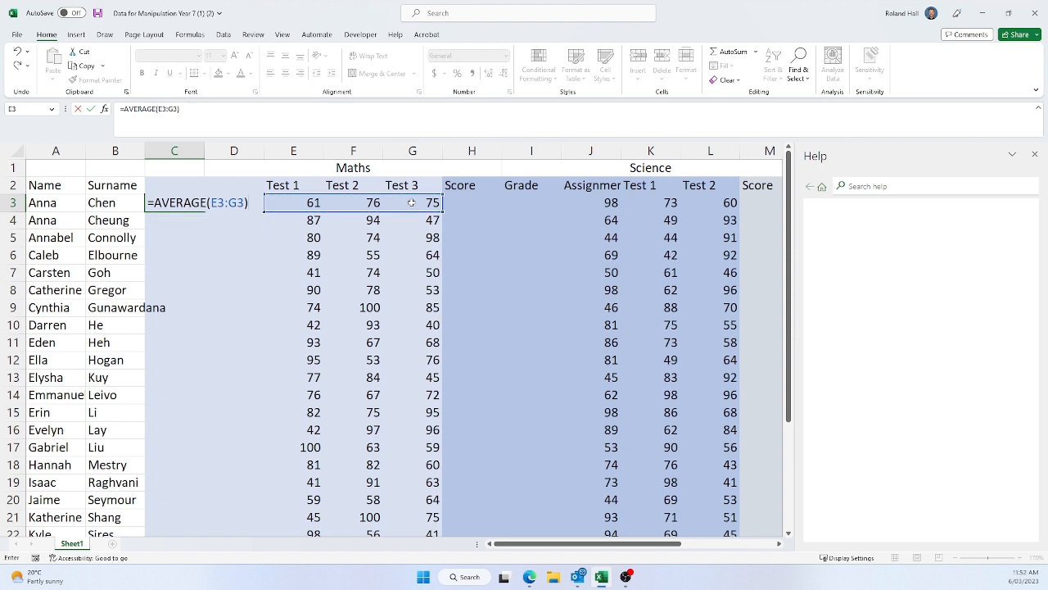
key("Return")
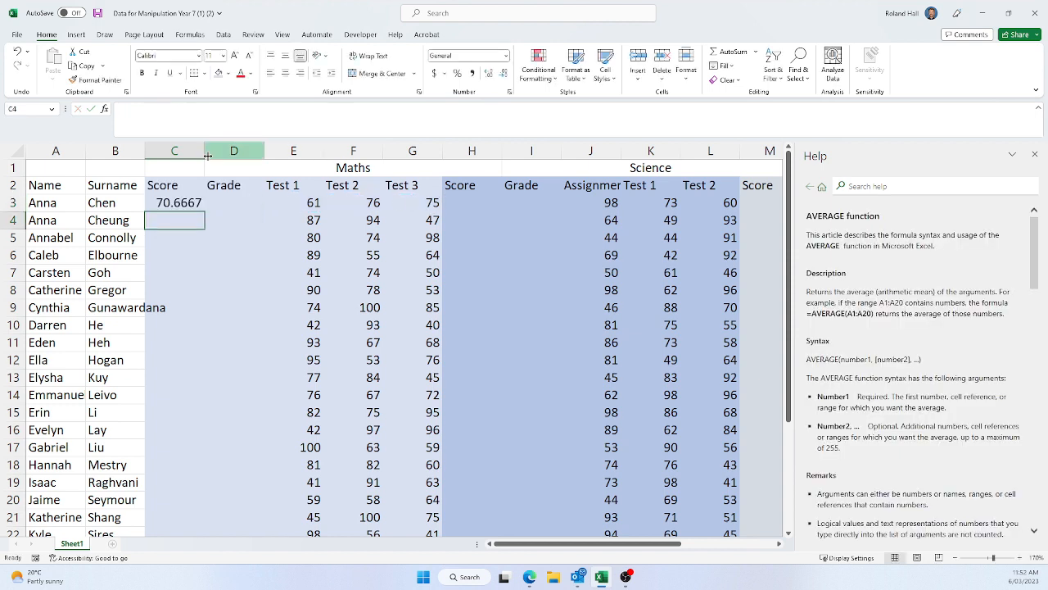
- Fill the Maths score formula from C3 down to C30 for all students
left_click(166, 204)
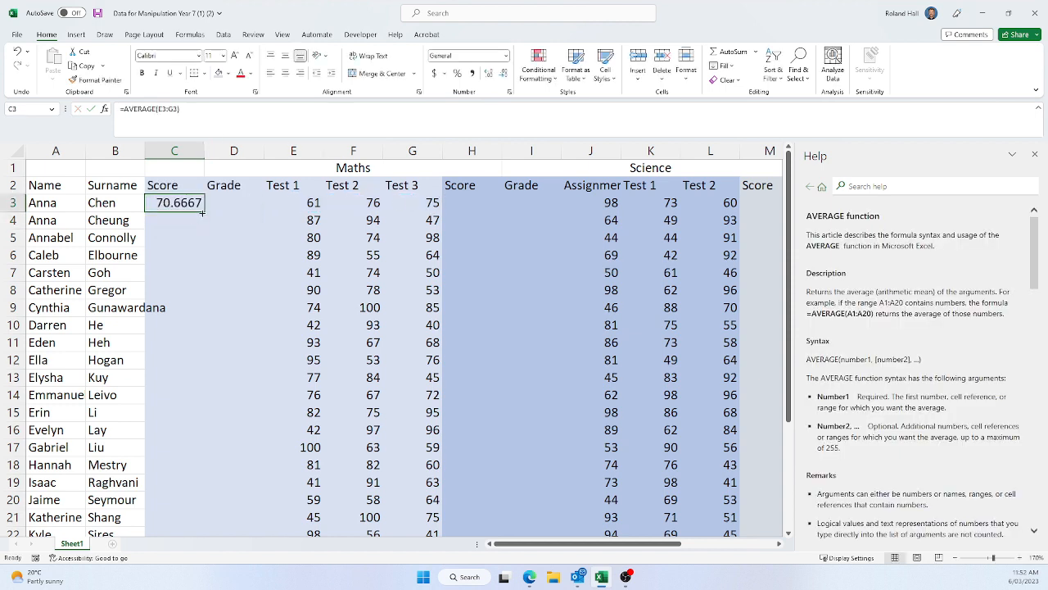
left_click_drag(205, 211, 206, 211)
left_click_drag(205, 210, 168, 506)
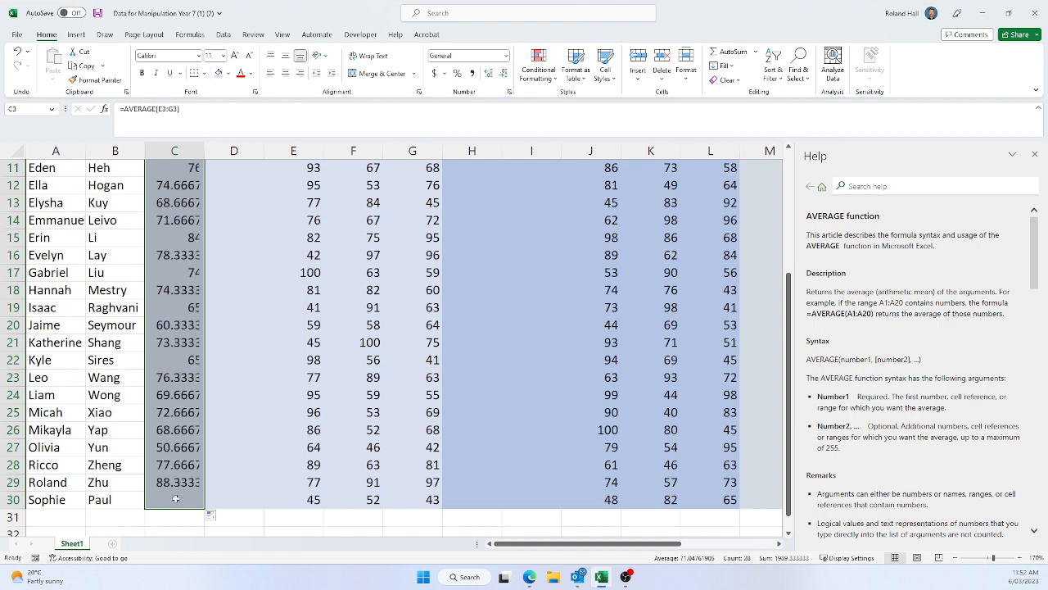
- Enter =AVERAGE(J3:L3) in H3 for the Science score and fill the formula down to H30
scroll(167, 436, "up", 4)
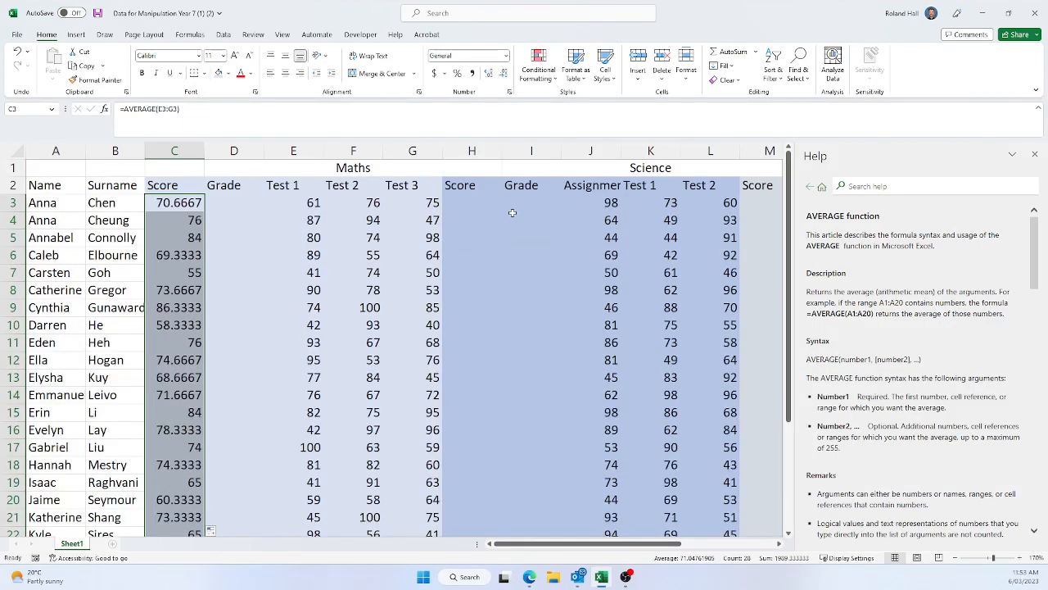
left_click(477, 204)
type("=av")
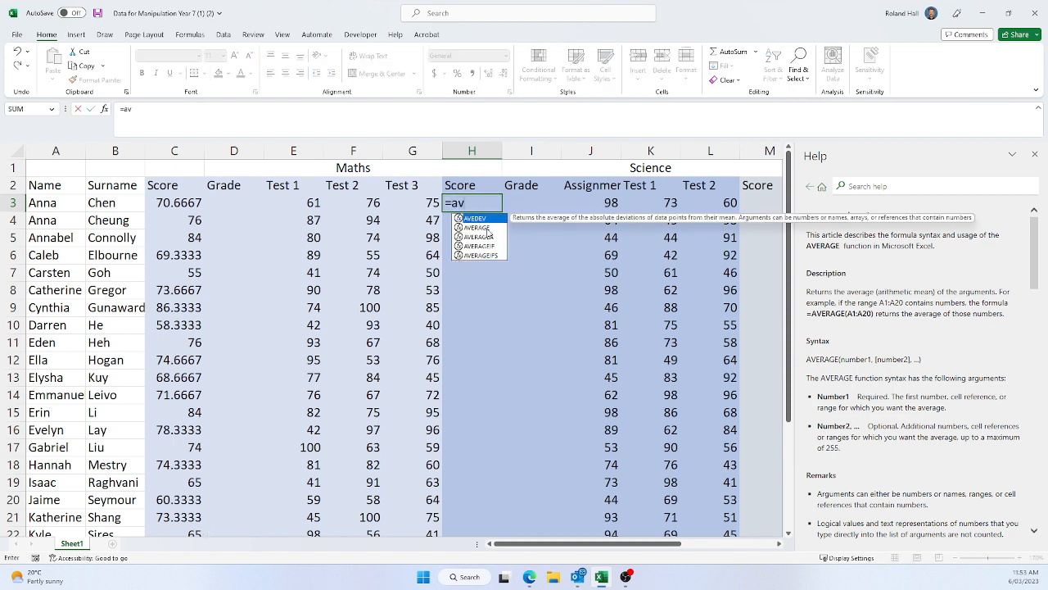
double_click(479, 227)
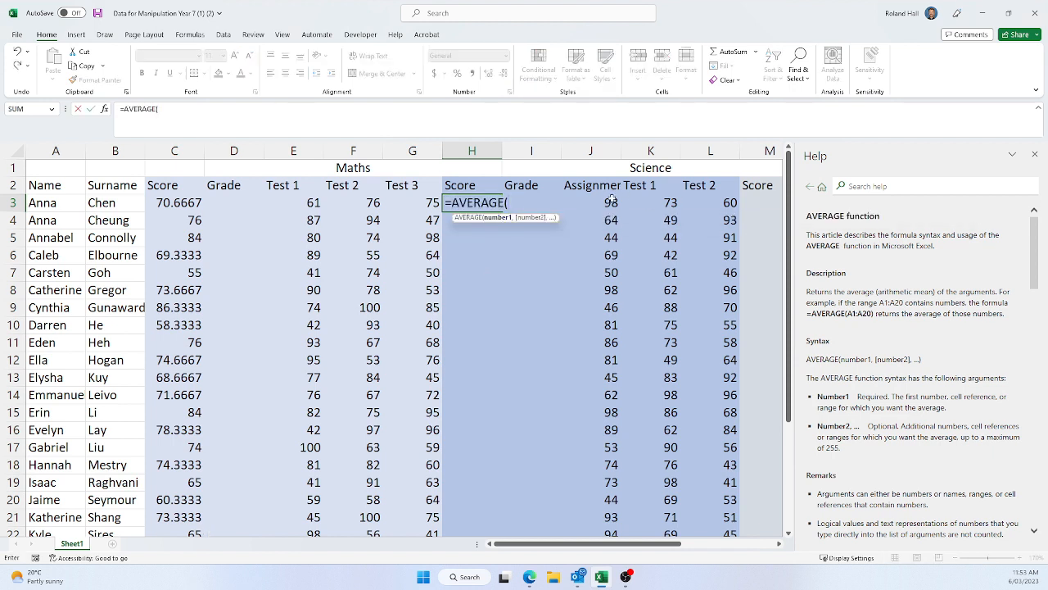
left_click_drag(612, 199, 705, 203)
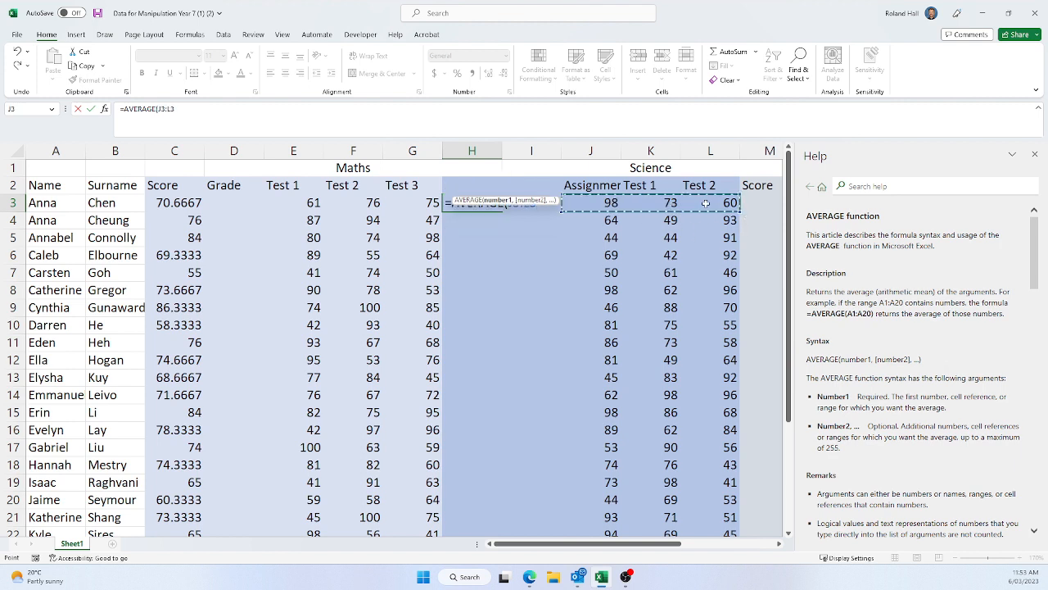
type(")")
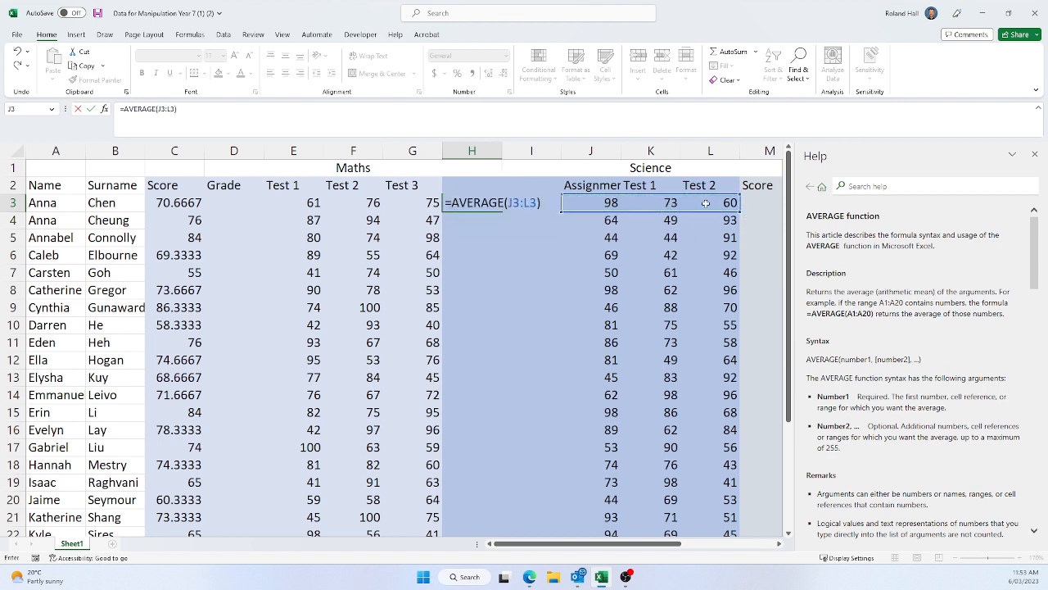
key("Return")
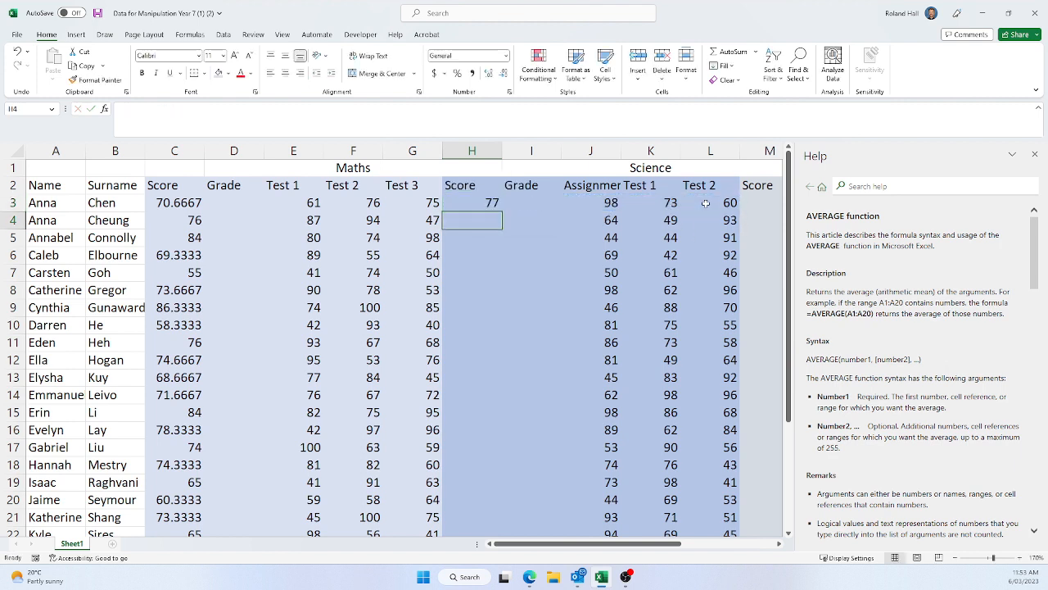
left_click(480, 205)
left_click_drag(499, 209, 507, 515)
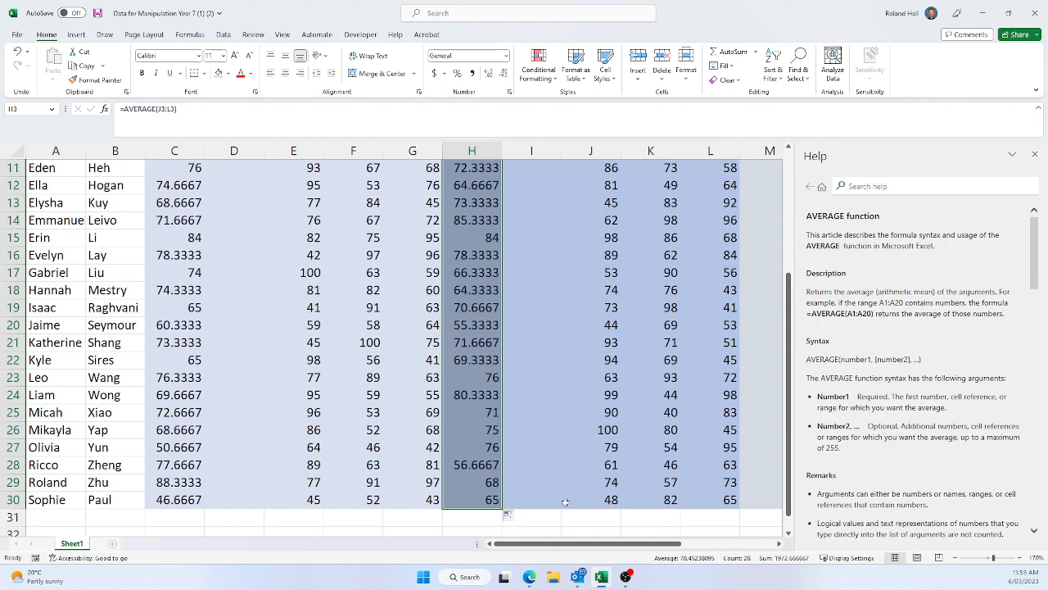
- Try to average the first student's DIT marks O3:S3 in M3, and undo the stray bracket entered in O3
scroll(573, 543, "right", 3)
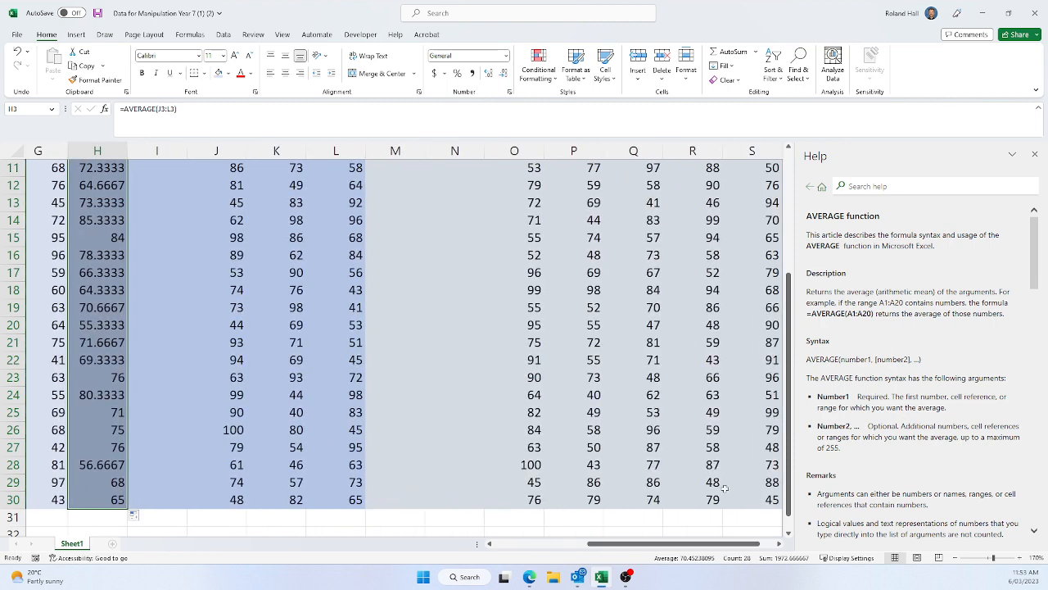
scroll(667, 544, "right", 1)
scroll(621, 408, "up", 4)
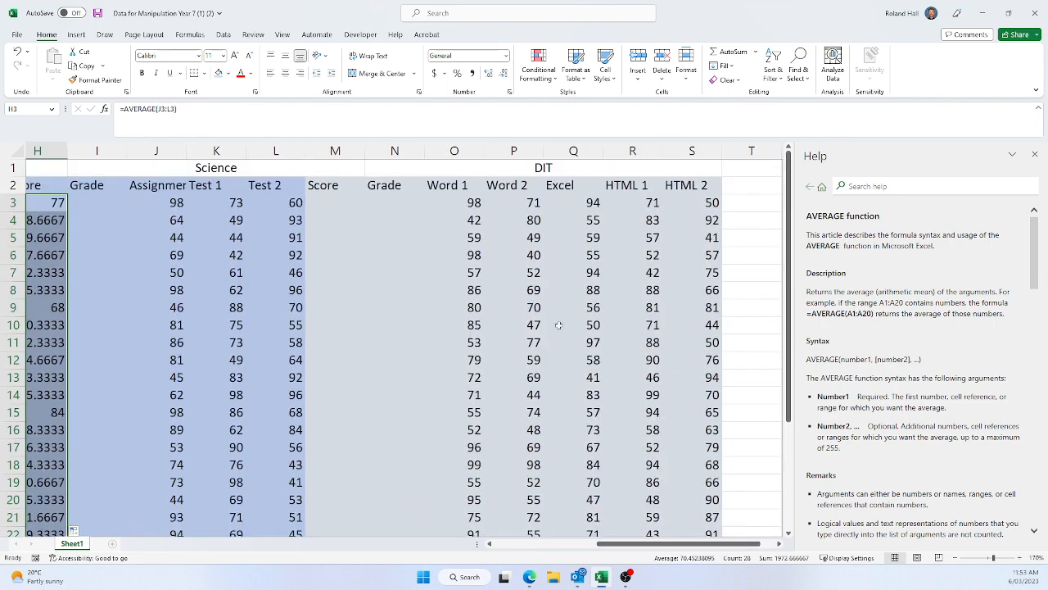
left_click(336, 205)
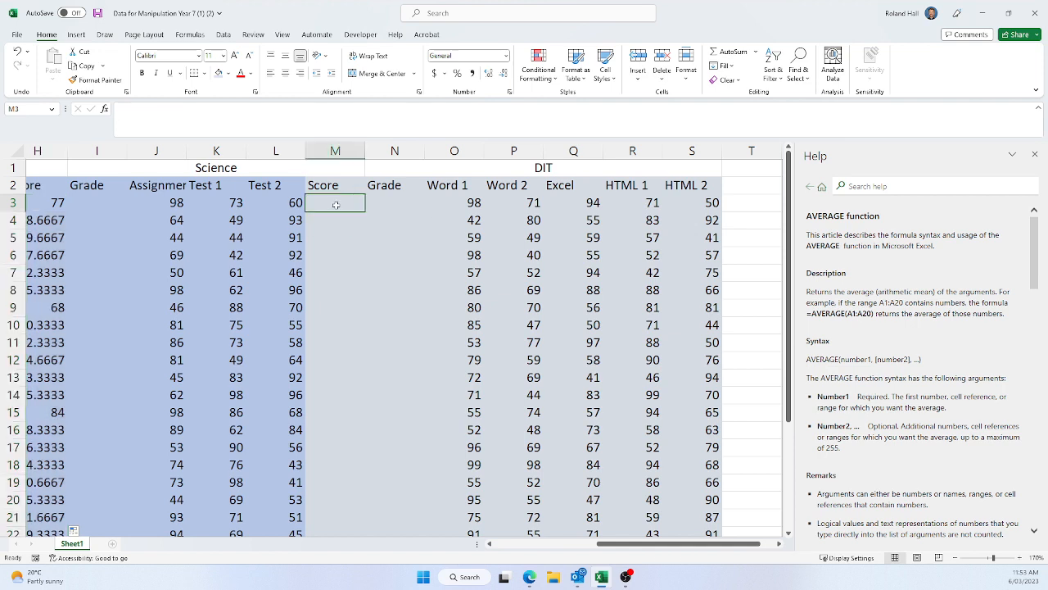
type("=ave")
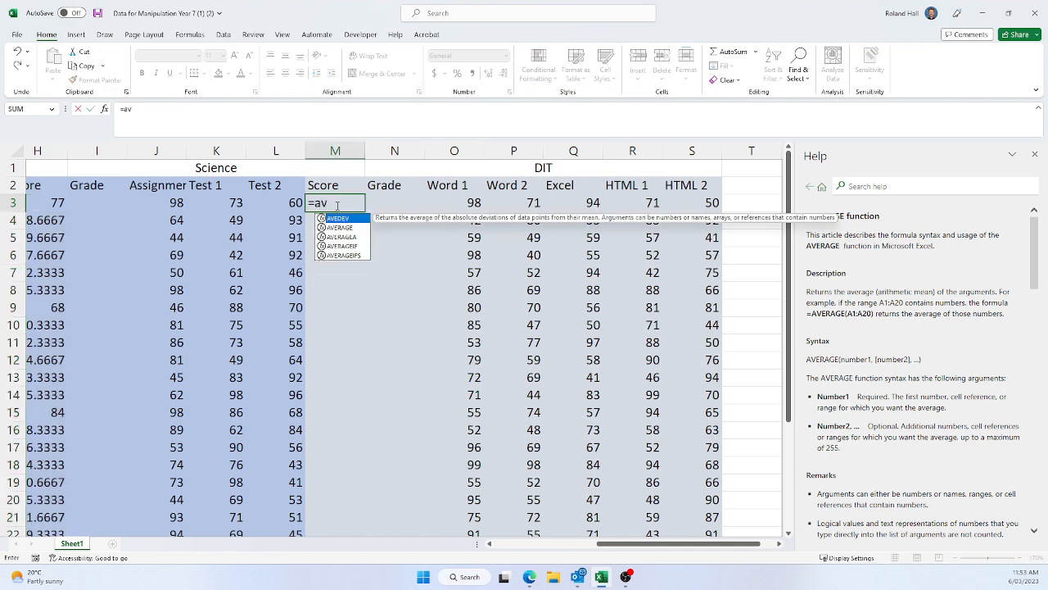
double_click(332, 228)
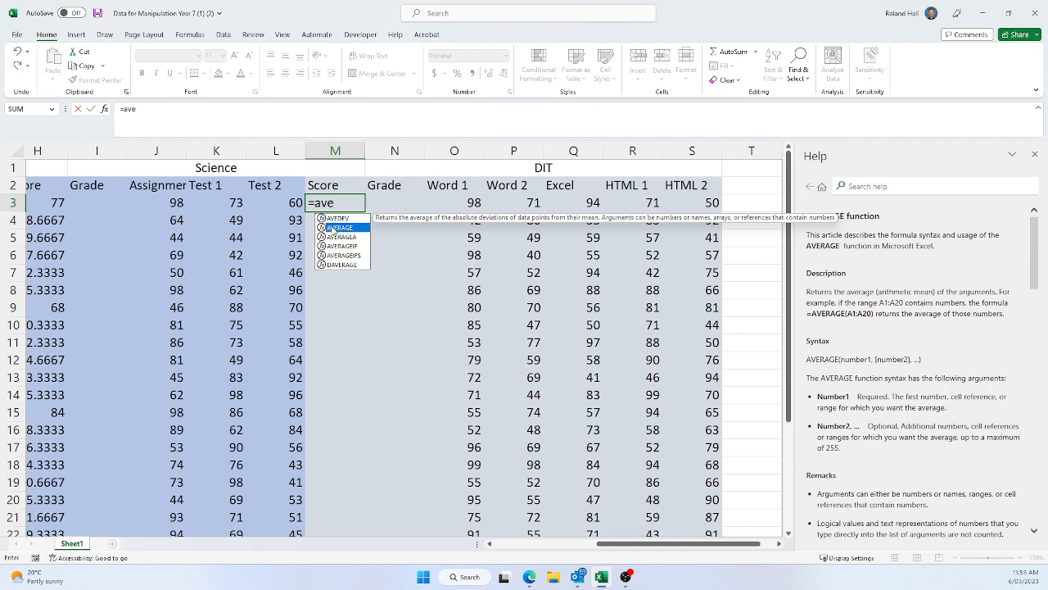
left_click(478, 202)
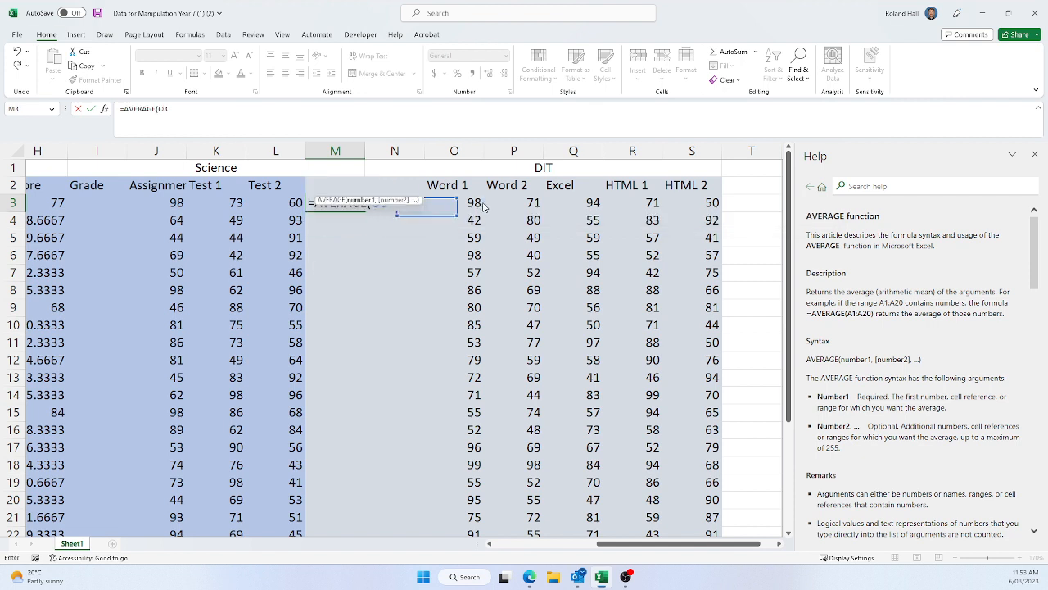
left_click_drag(475, 202, 684, 198)
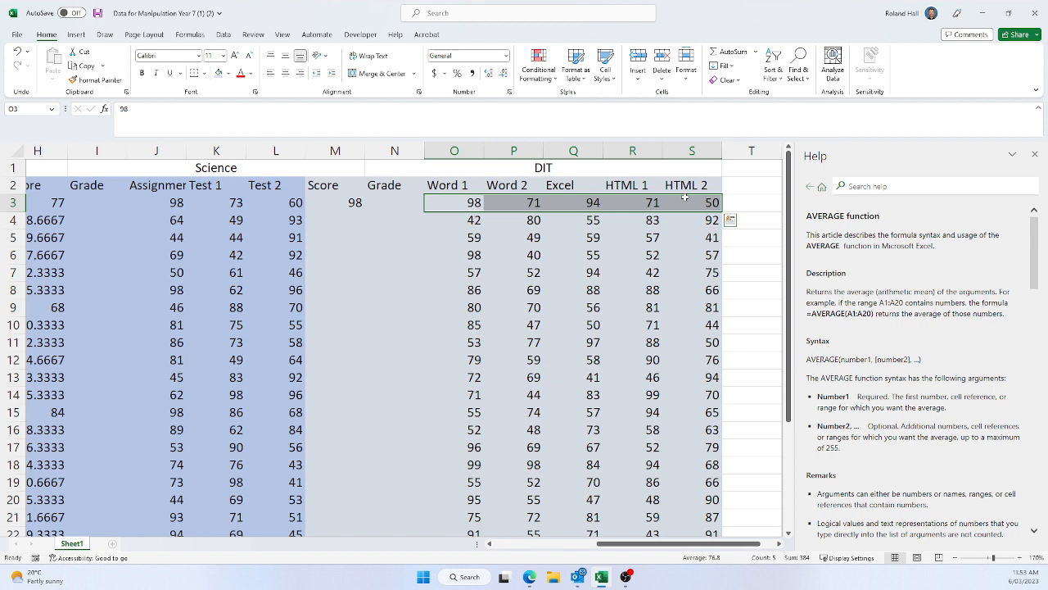
type(")")
key("Return")
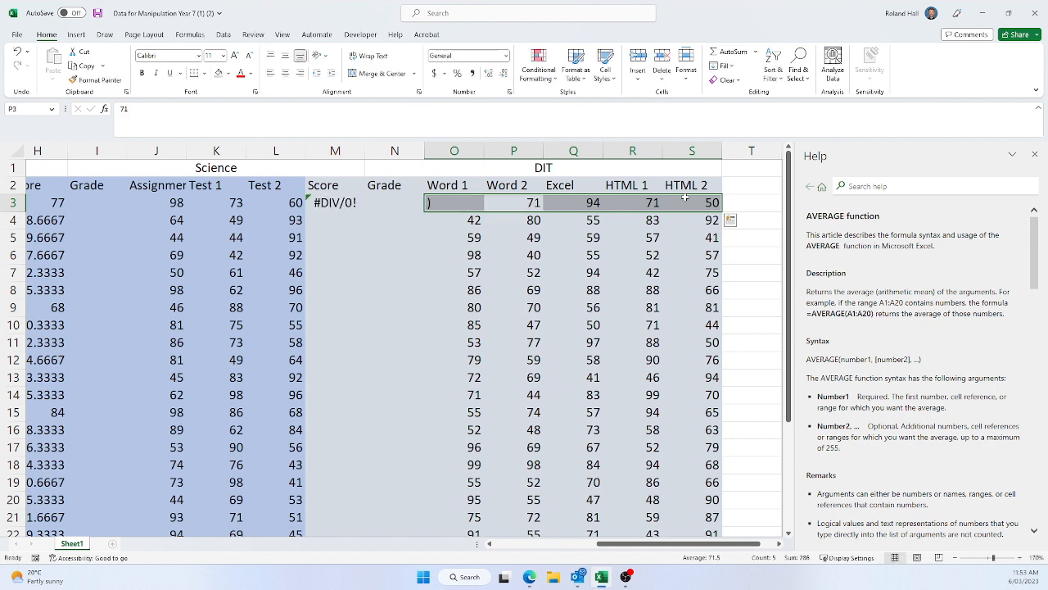
left_click(339, 203)
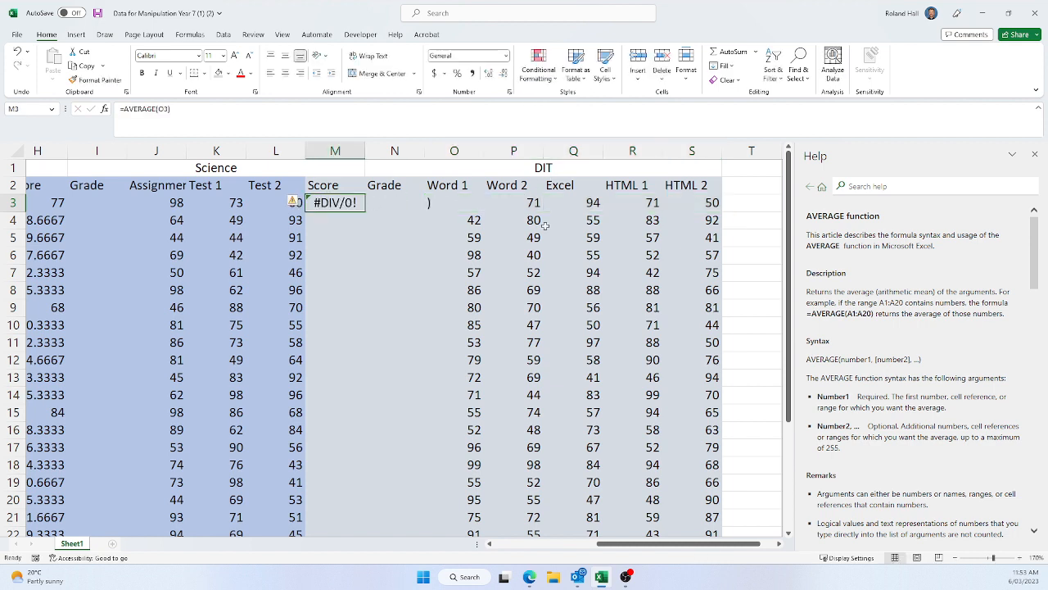
key("ctrl+z")
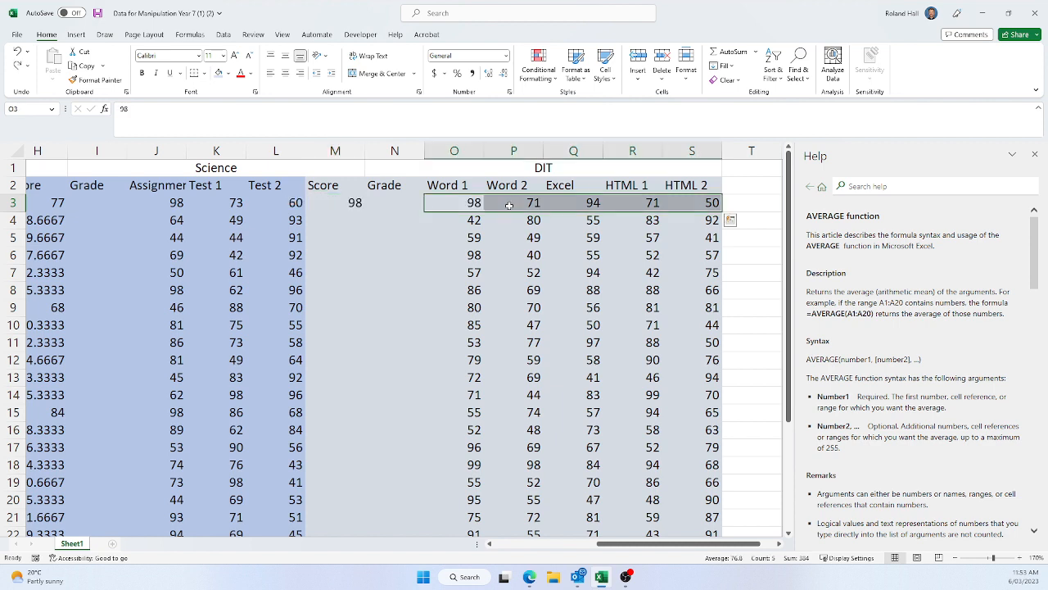
- Enter =AVERAGE(O3:S3) in M3 for the DIT score and fill the formula down to M30
left_click(338, 204)
type("=av")
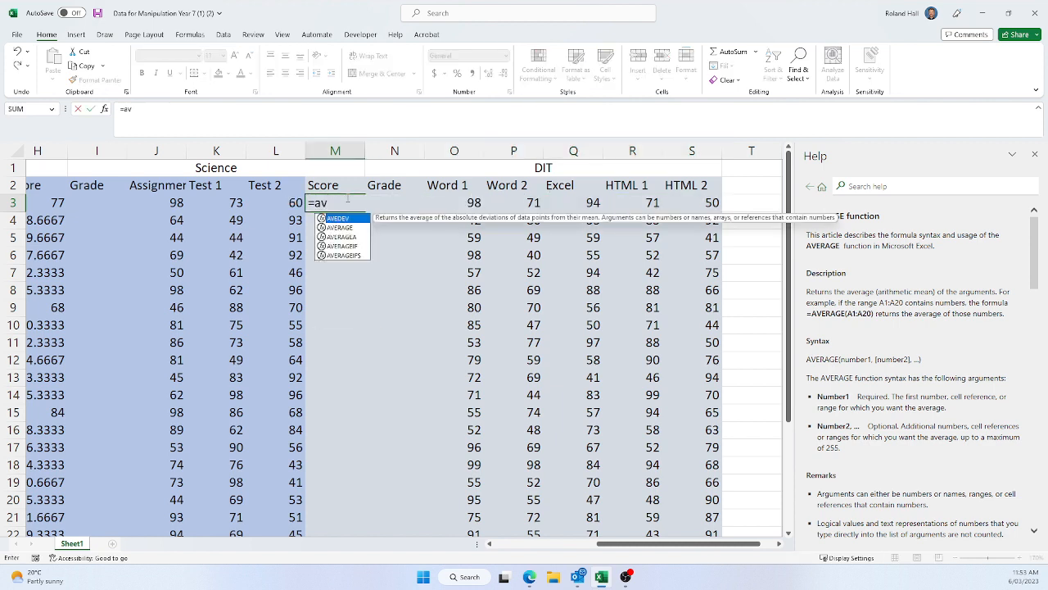
left_click(343, 228)
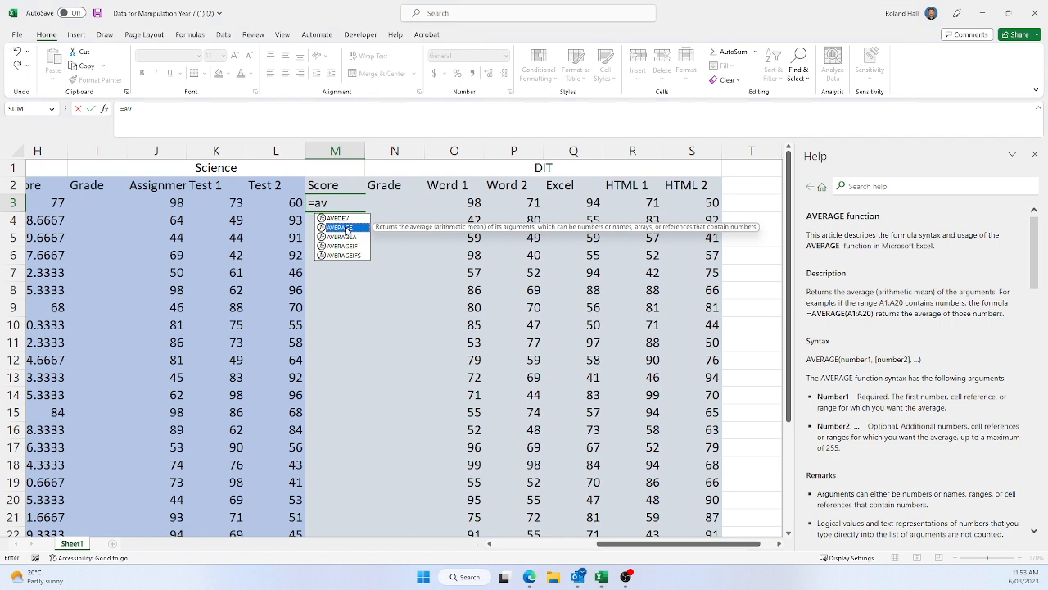
double_click(346, 228)
left_click_drag(476, 203, 698, 200)
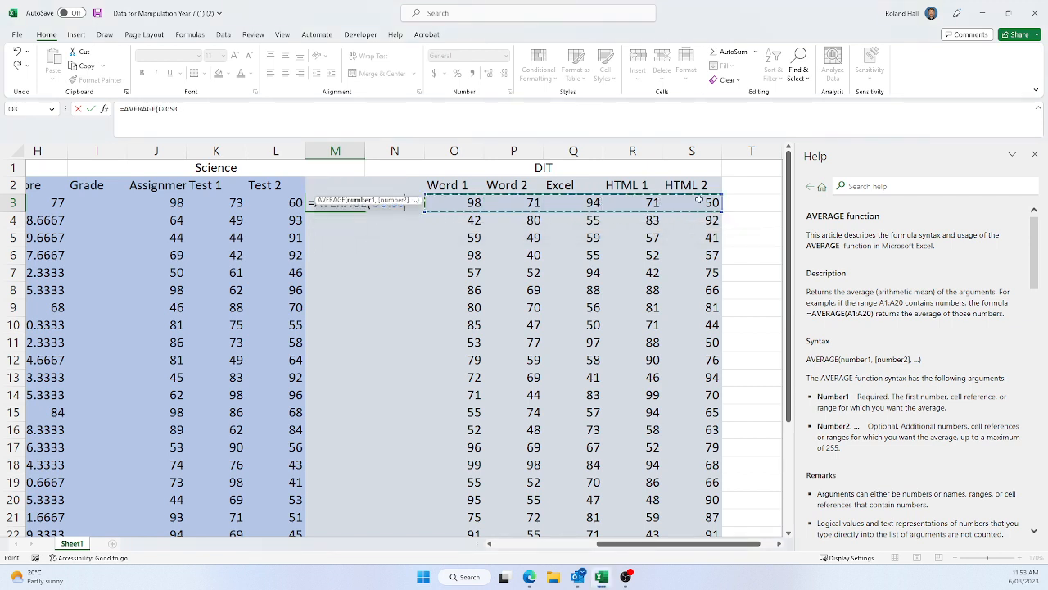
type(")")
key("Return")
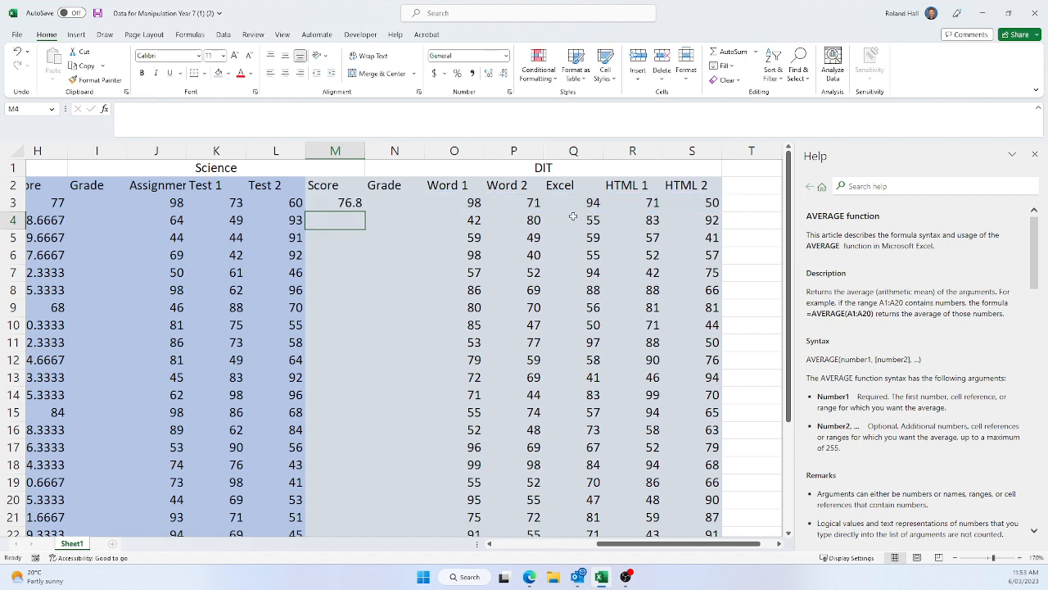
left_click(348, 207)
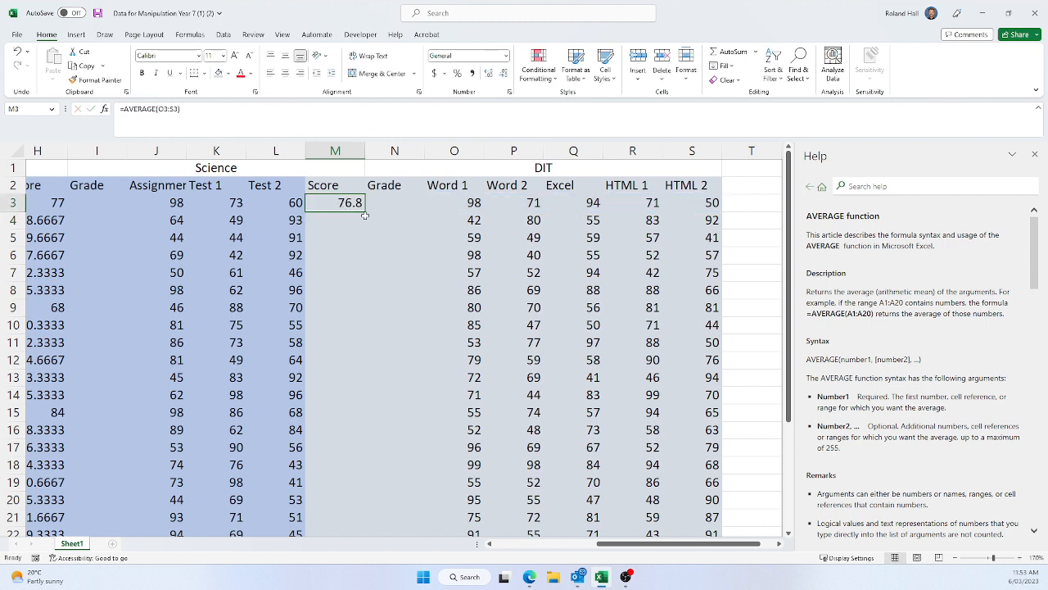
left_click_drag(366, 213, 370, 501)
- Select the Science scores H3:H30 and try increasing their indent, removing the indent again
scroll(376, 475, "up", 4)
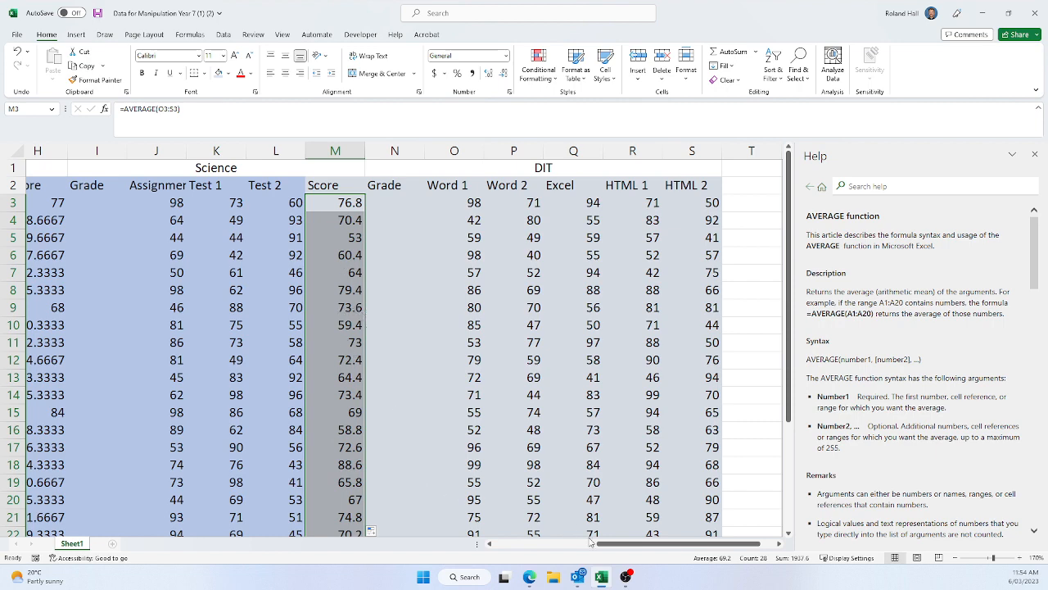
left_click_drag(603, 544, 496, 542)
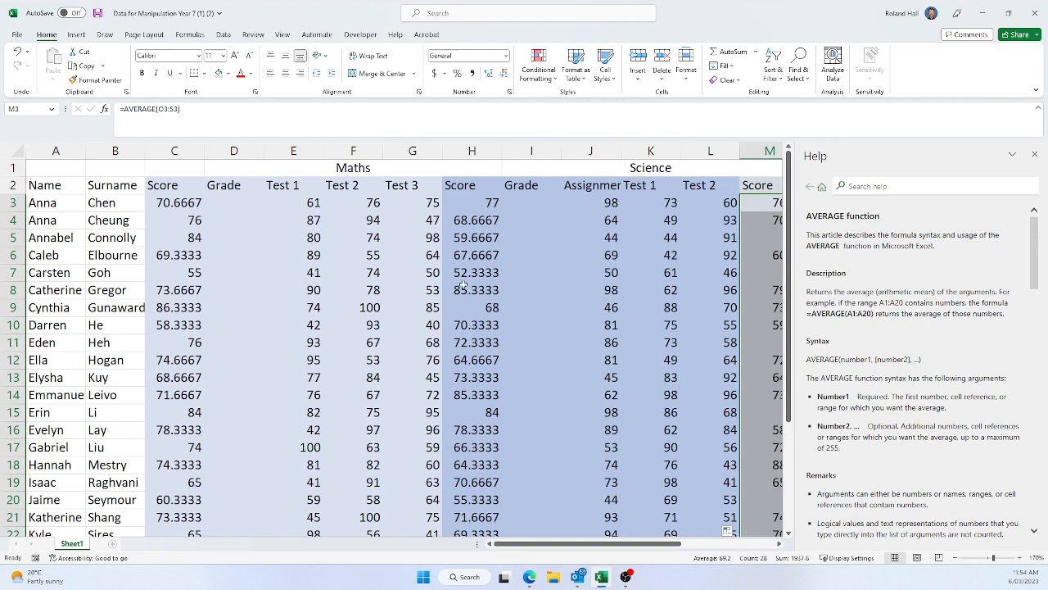
left_click_drag(469, 205, 485, 494)
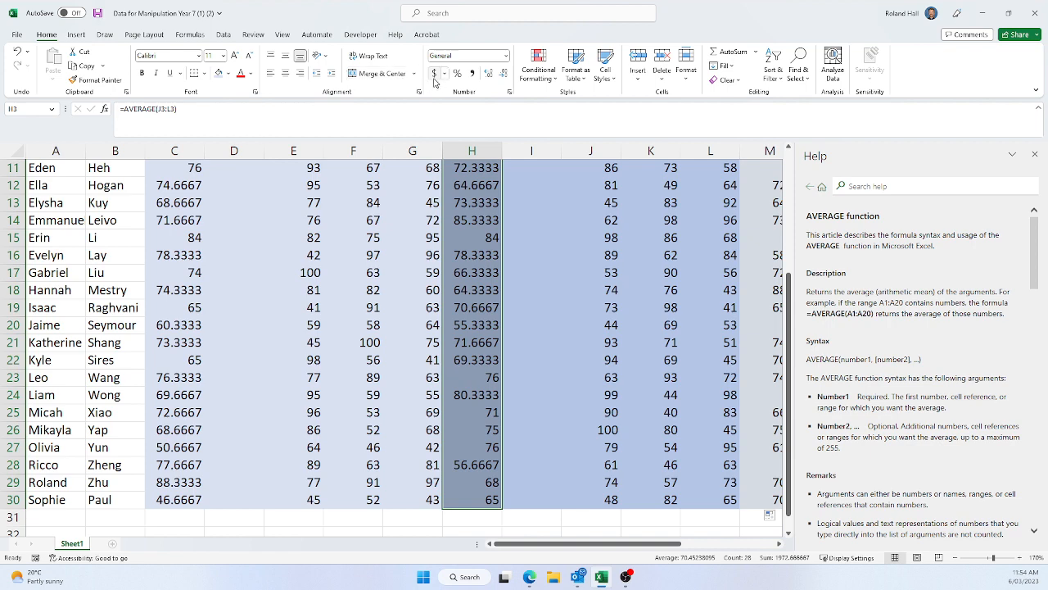
left_click(333, 75)
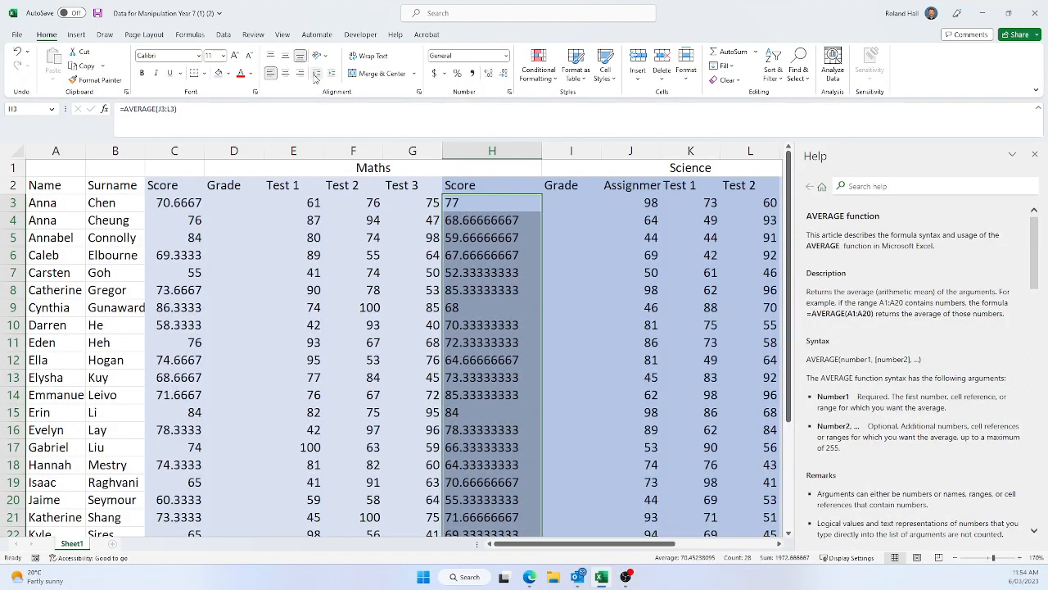
left_click(332, 74)
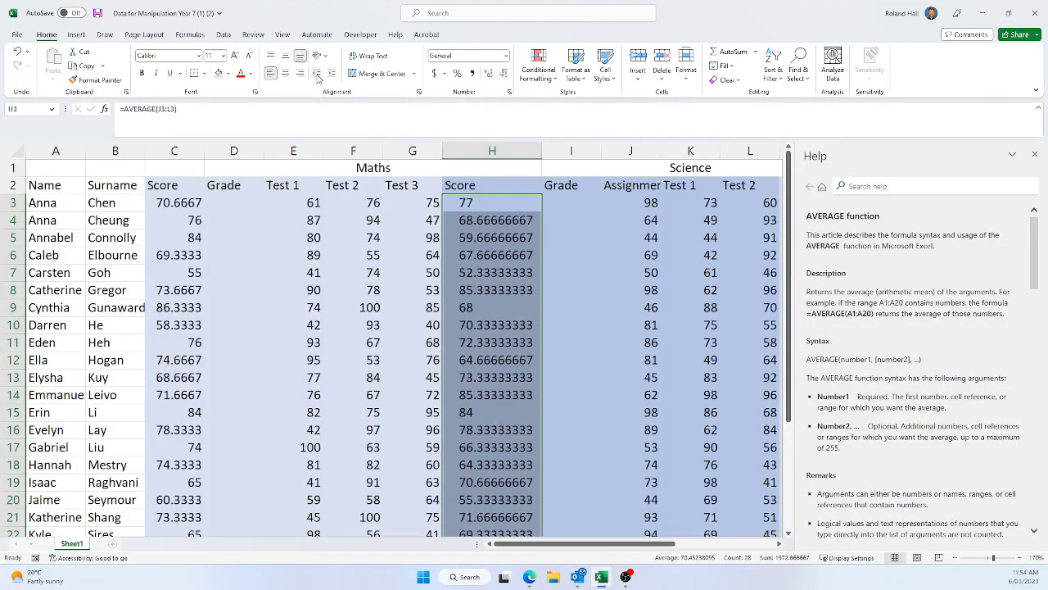
left_click(317, 75)
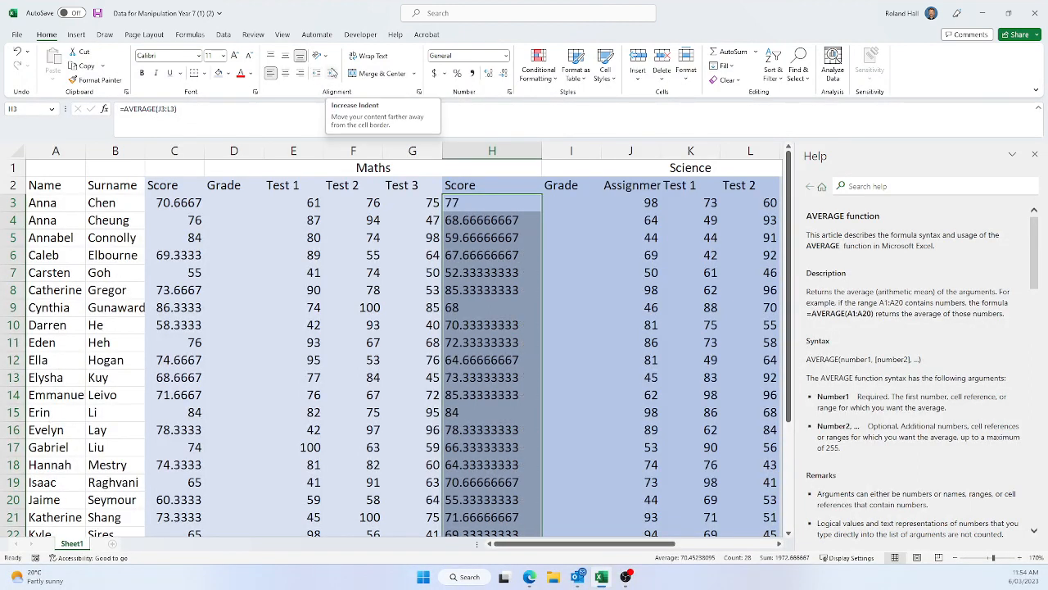
- Reduce the selected Science scores to one decimal place
left_click(505, 74)
left_click(505, 75)
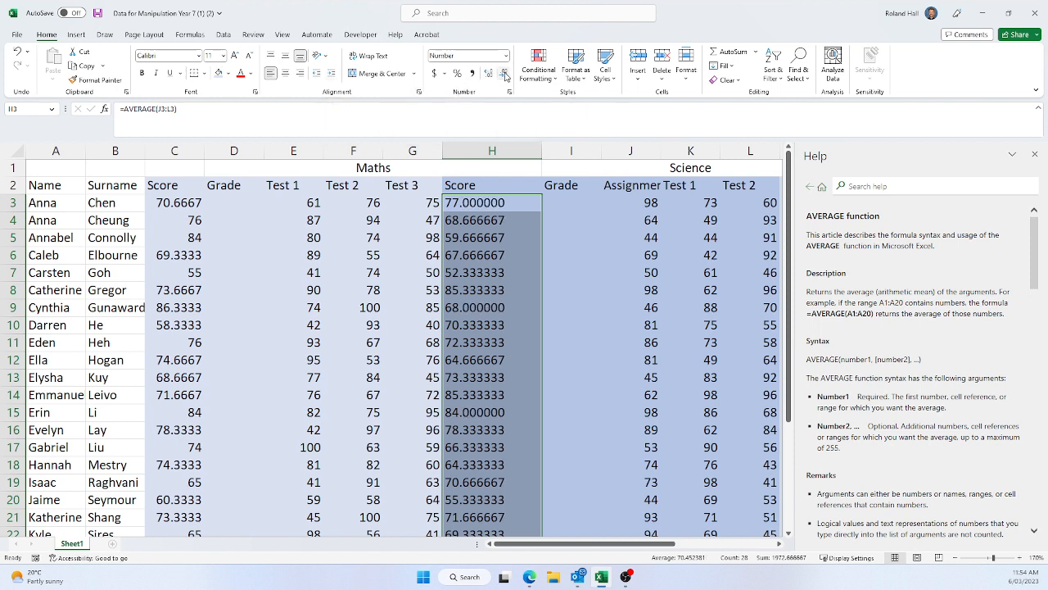
left_click(505, 74)
left_click(505, 74)
left_click(505, 74)
left_click(505, 75)
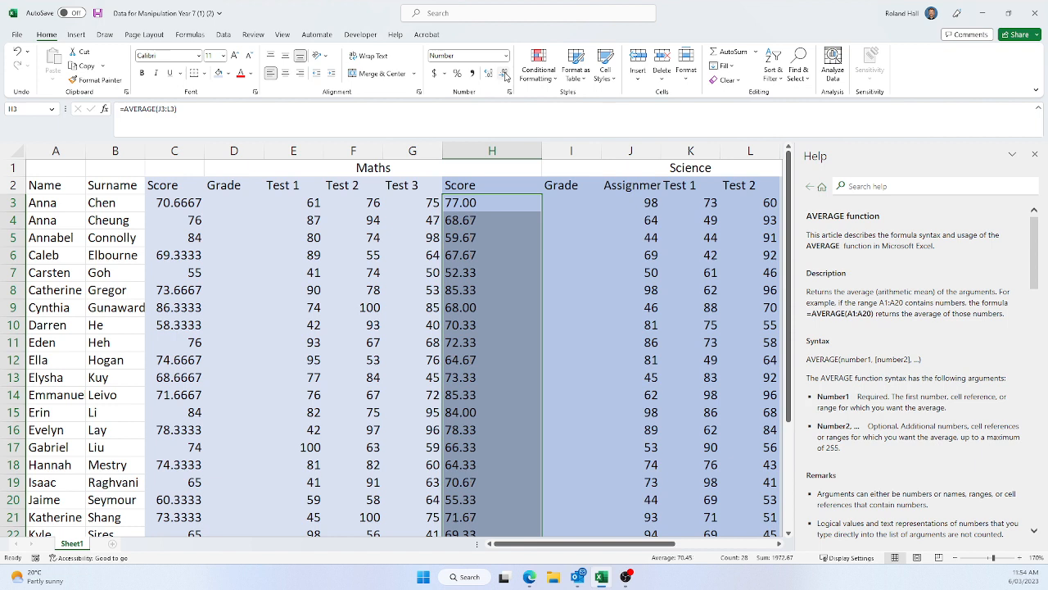
left_click(505, 74)
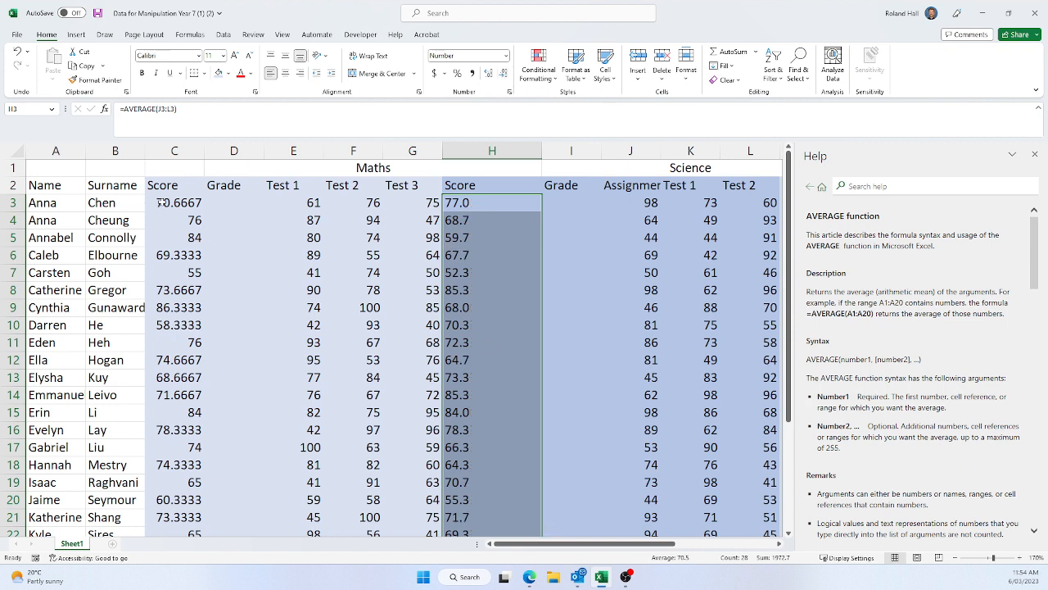
- Format the Maths scores C3:C30 to show one decimal place
left_click_drag(158, 202, 194, 504)
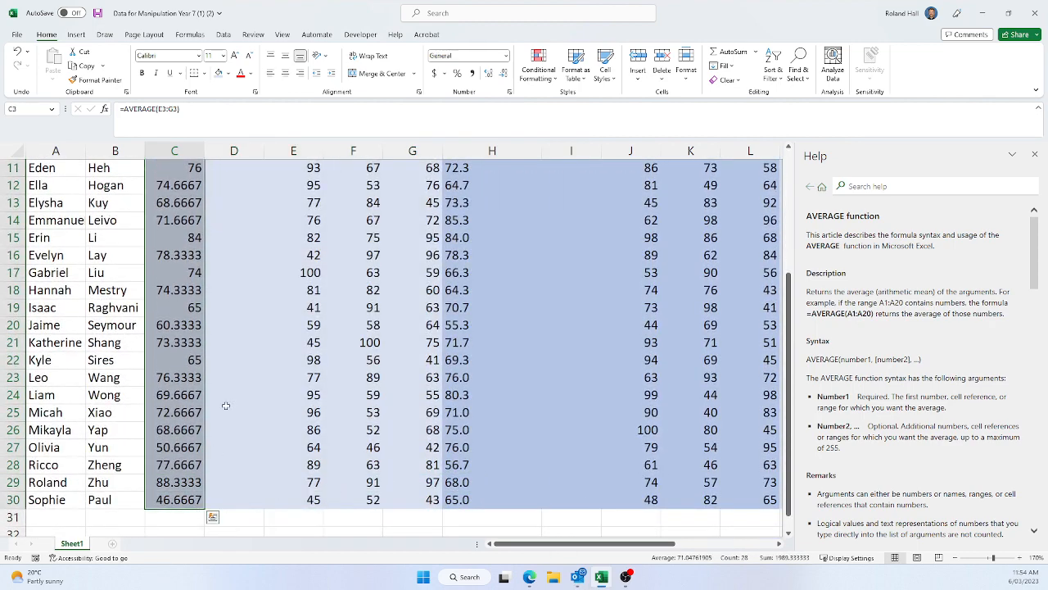
left_click(504, 72)
left_click(505, 73)
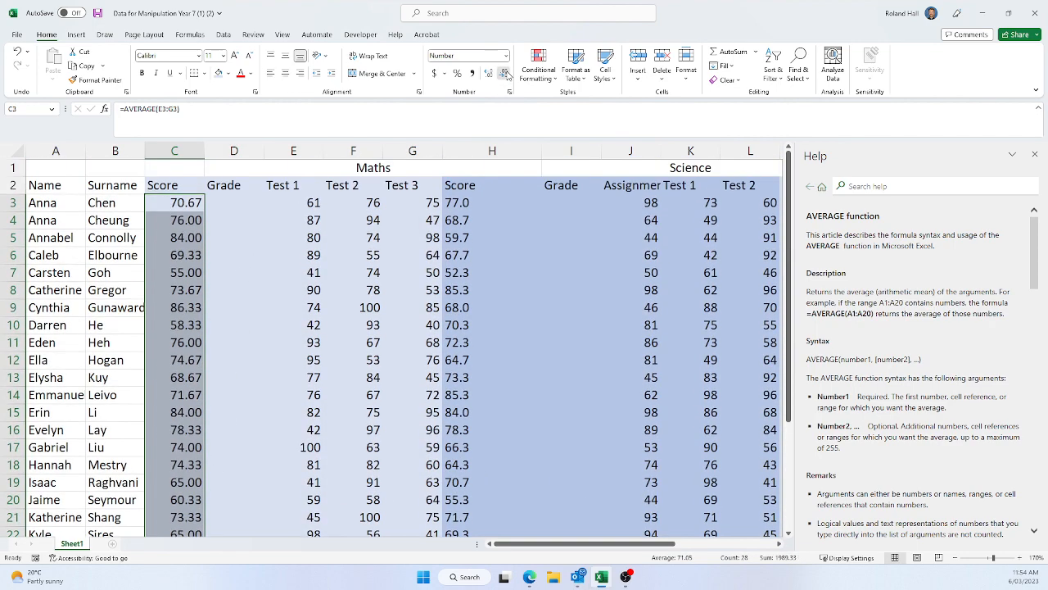
left_click(506, 74)
left_click(506, 74)
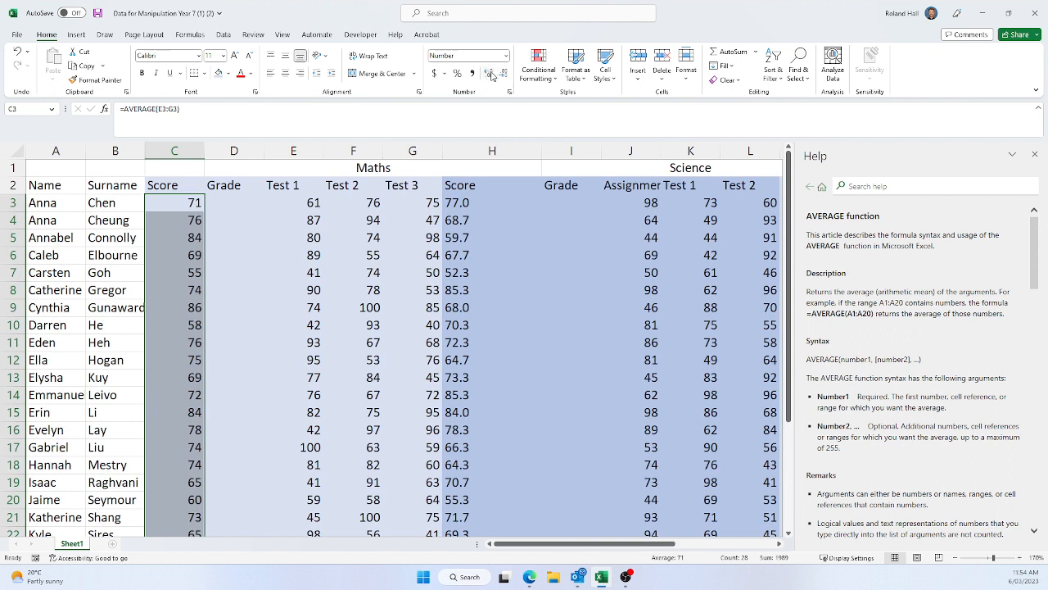
left_click(491, 74)
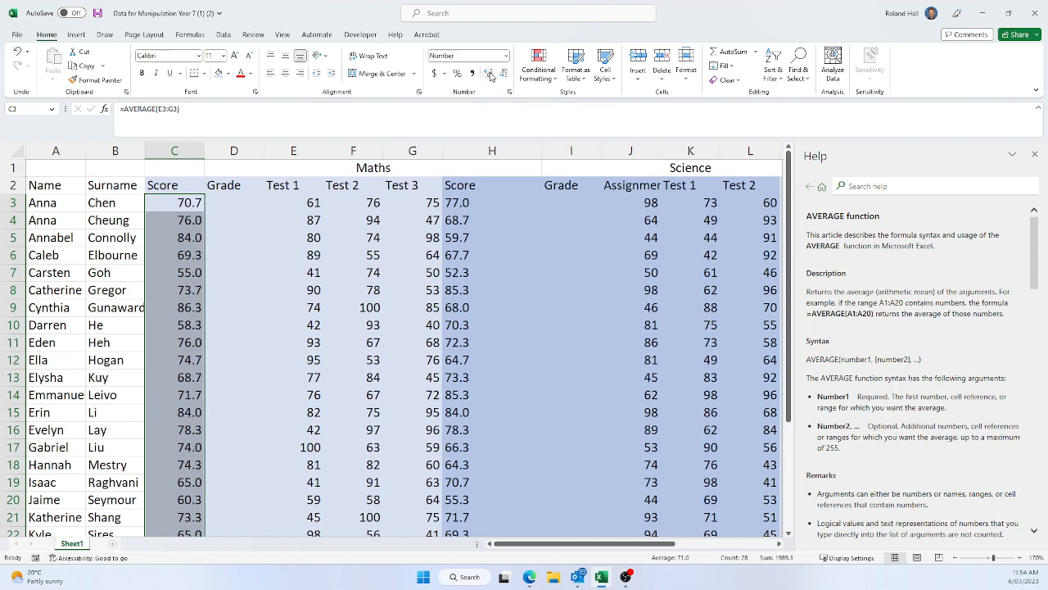
left_click(261, 222)
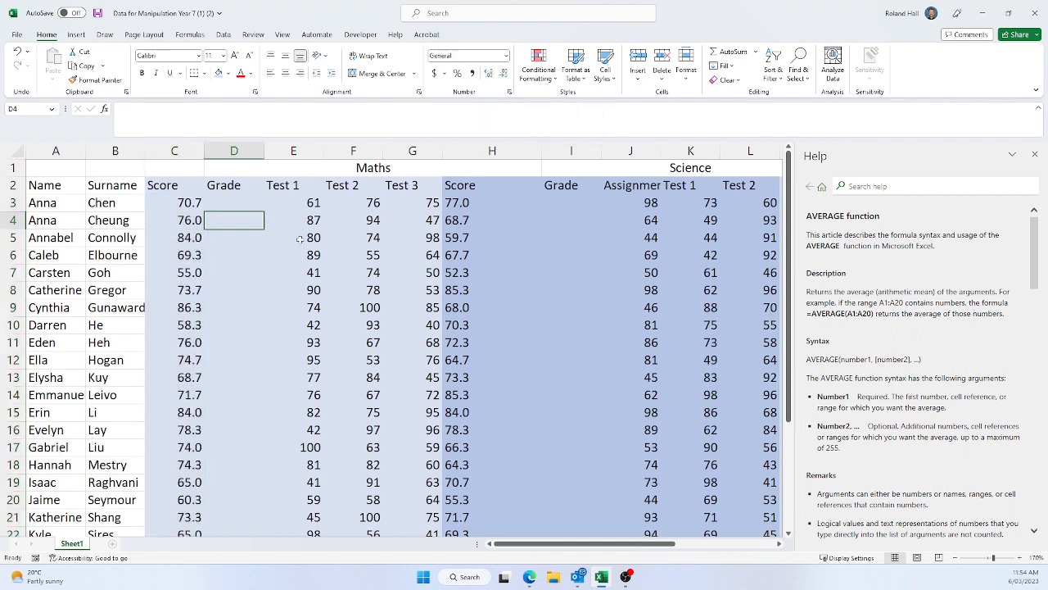
left_click(220, 204)
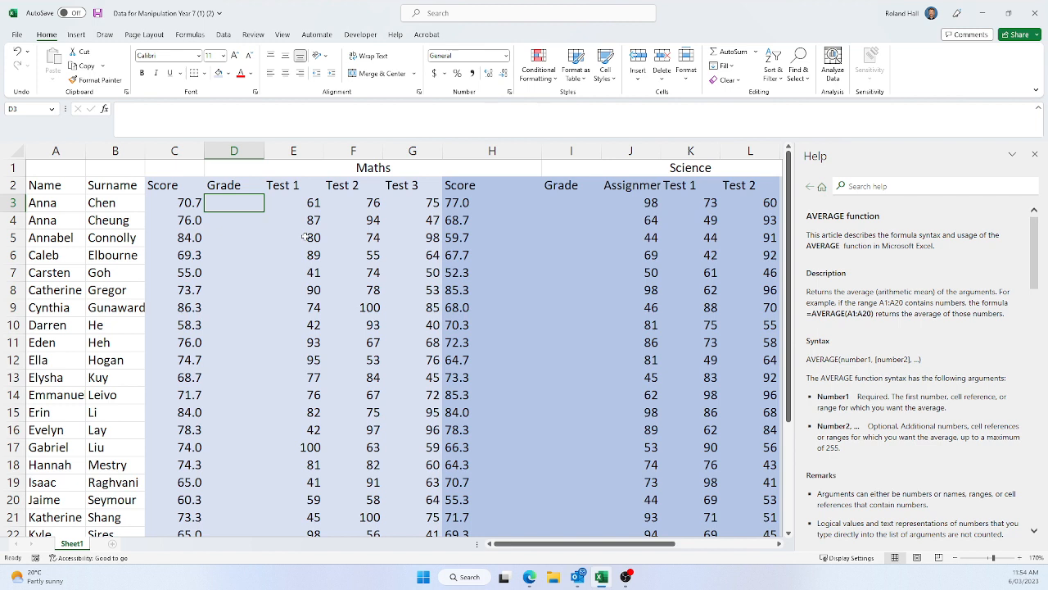
left_click(184, 203)
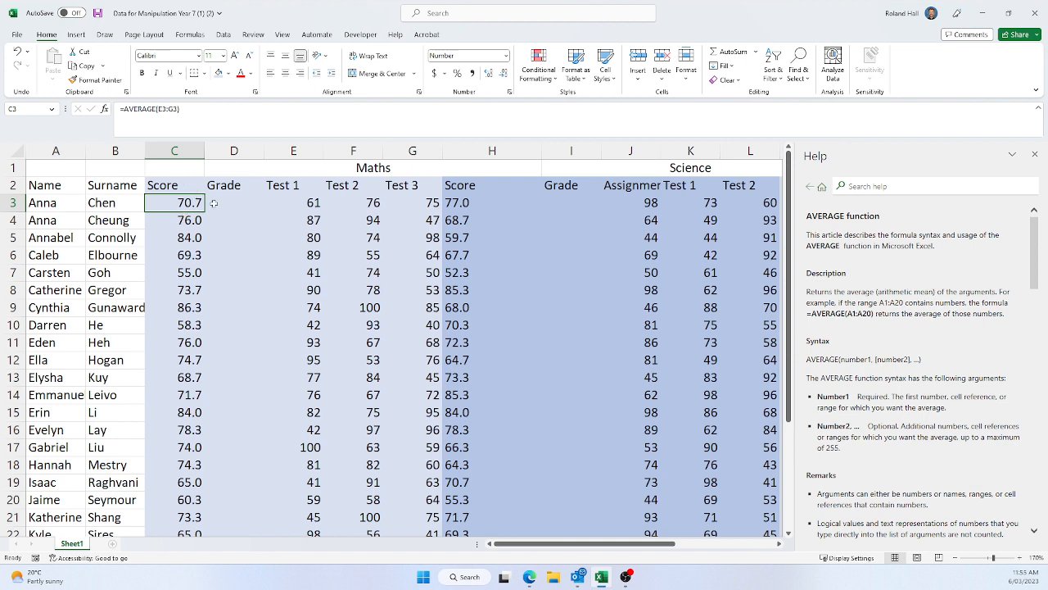
left_click(237, 205)
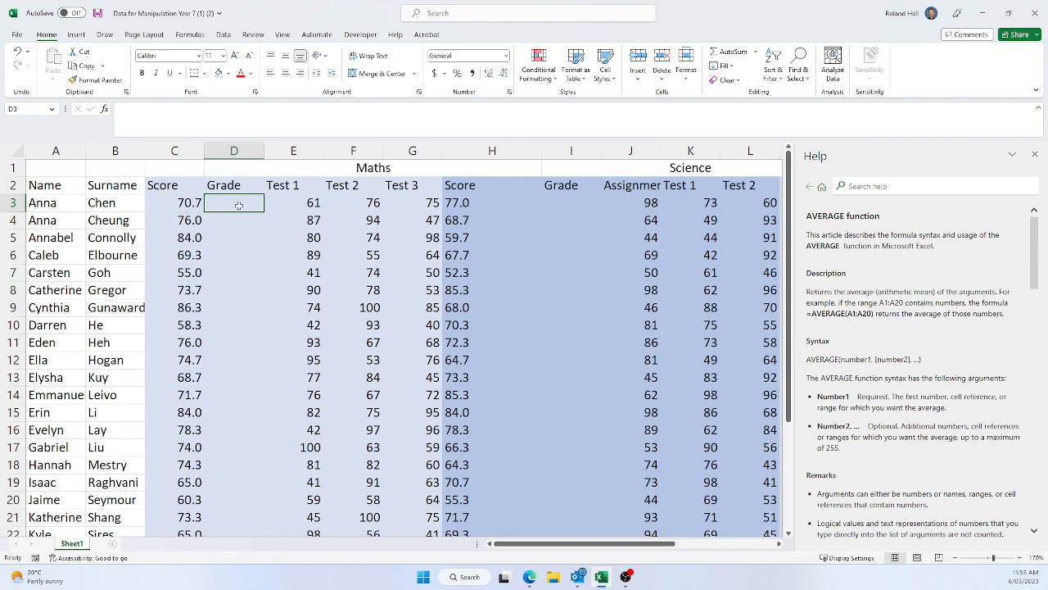
- Start a grade lookup table below the student data by entering the thresholds 0, 40, 50, 60, 70, 80 and 90 in C35:C41
scroll(236, 204, "down", 9)
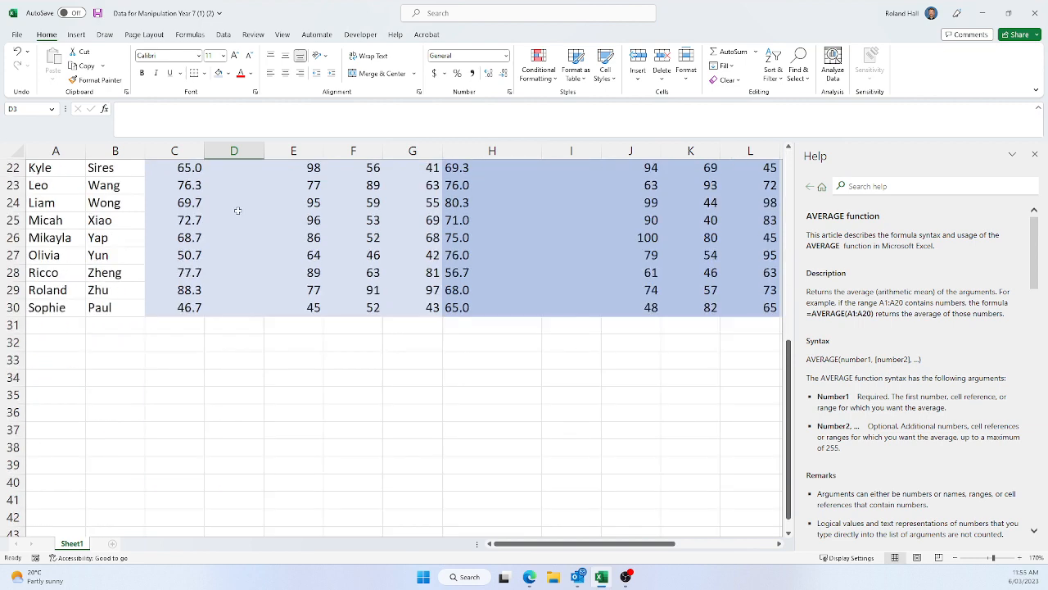
left_click(181, 292)
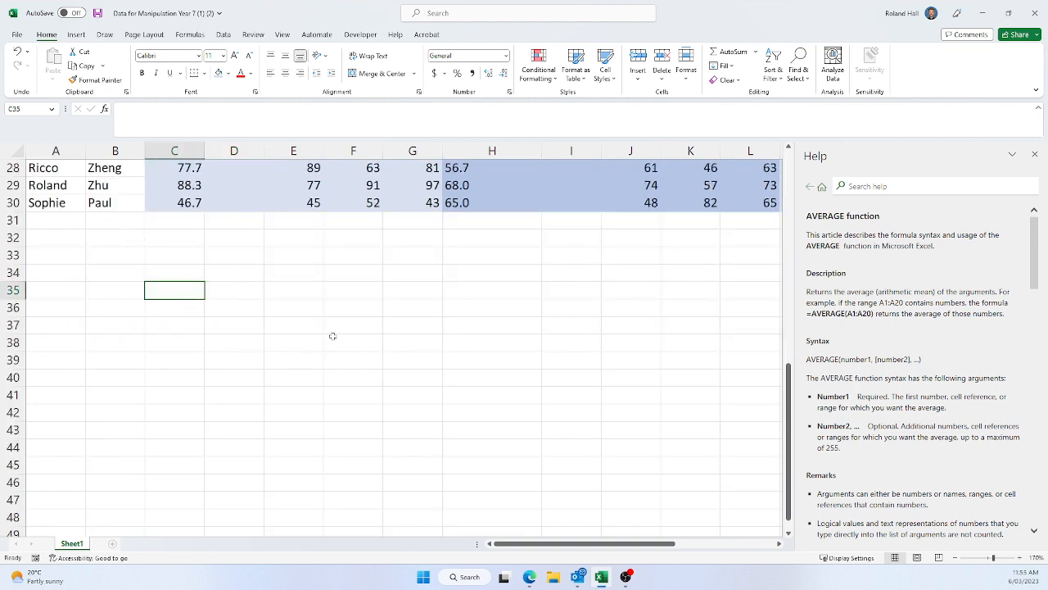
type("0")
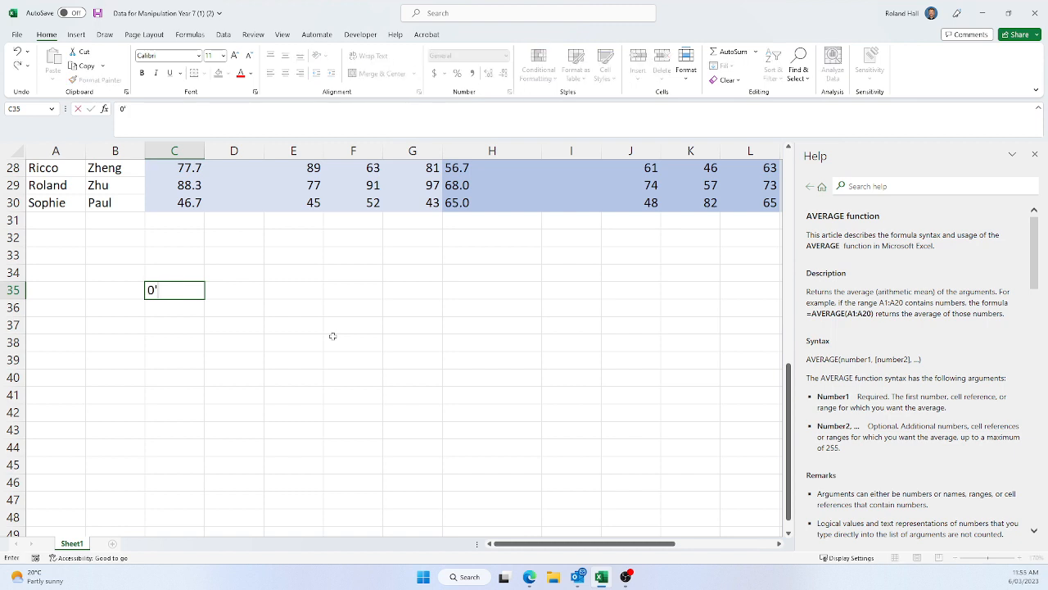
key("Return")
type("40")
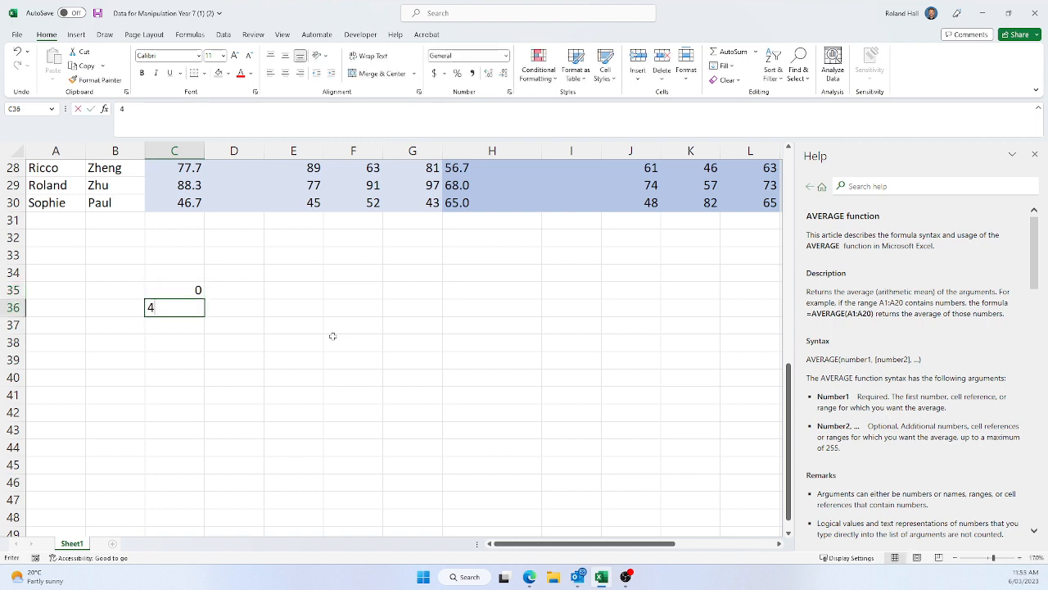
key("Return")
type("50")
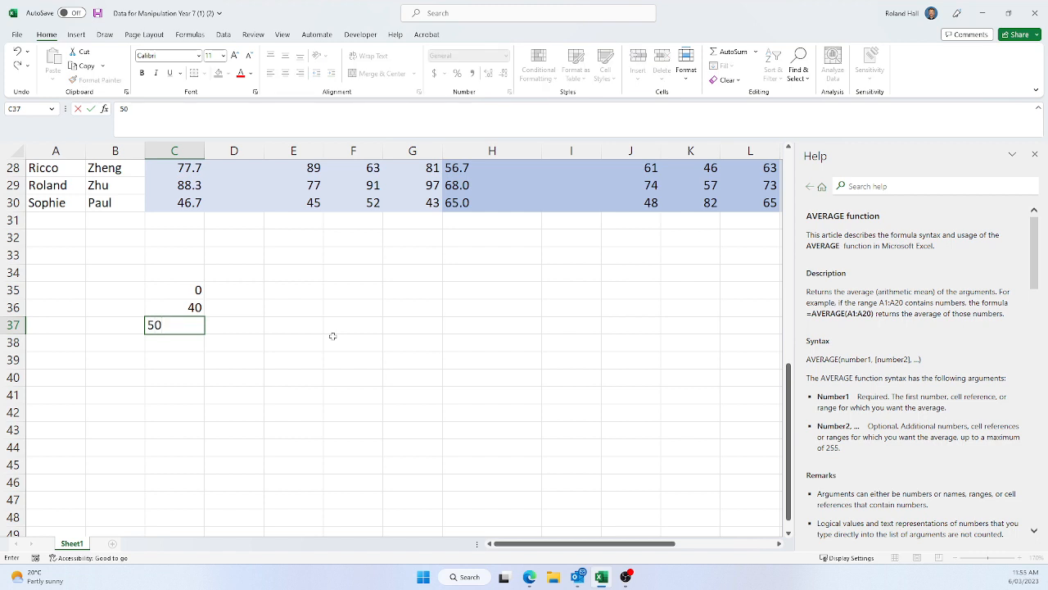
key("Return")
type("60")
key("Return")
type("70")
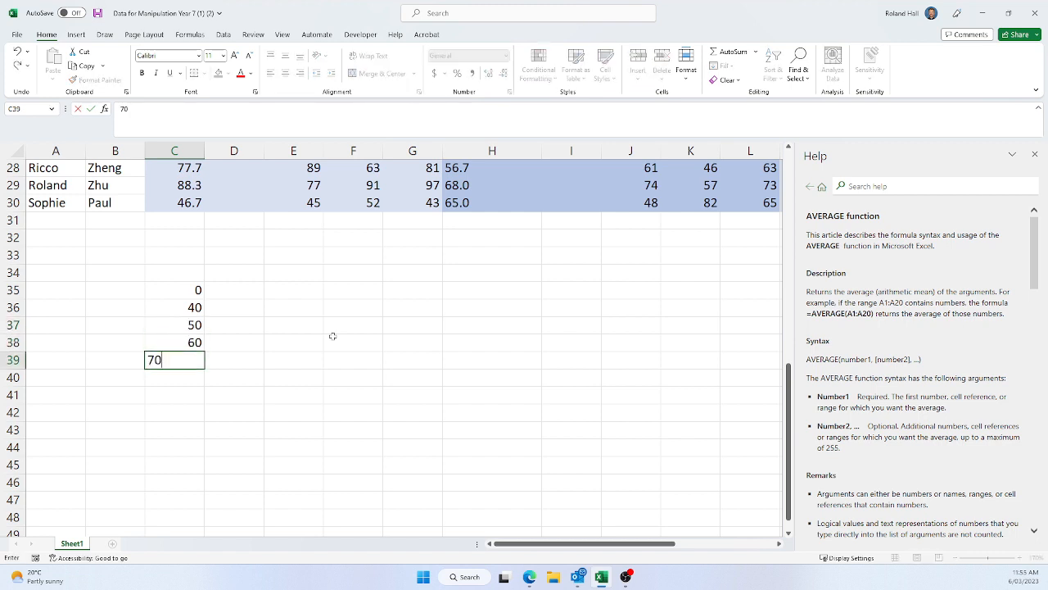
key("Return")
type("80")
key("Return")
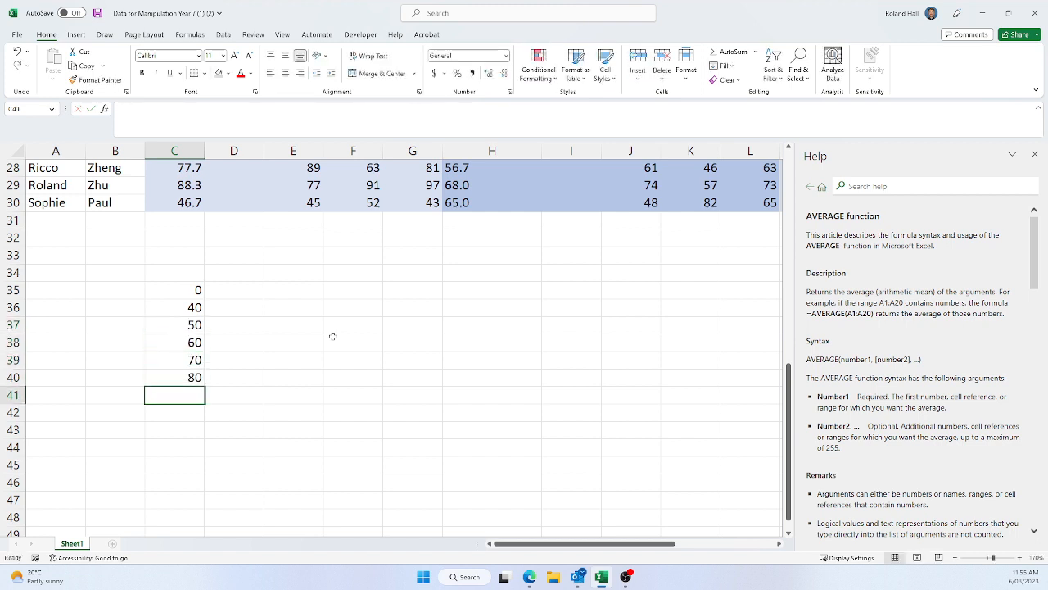
type("90")
key("Return")
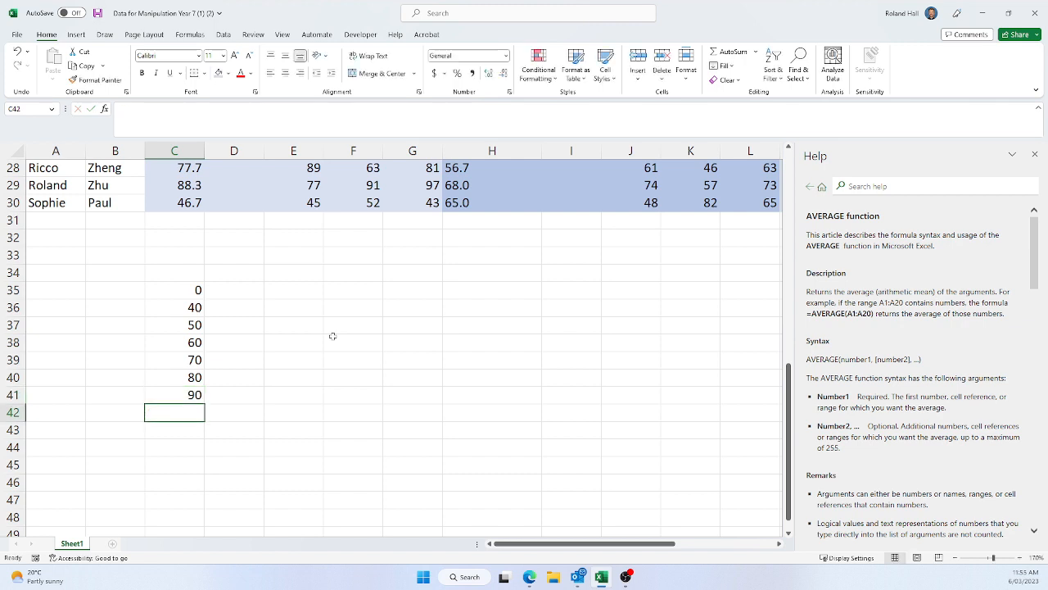
- Enter the grade A+ beside the 90 threshold in D41 and A beside the 80 threshold in D40
left_click(219, 293)
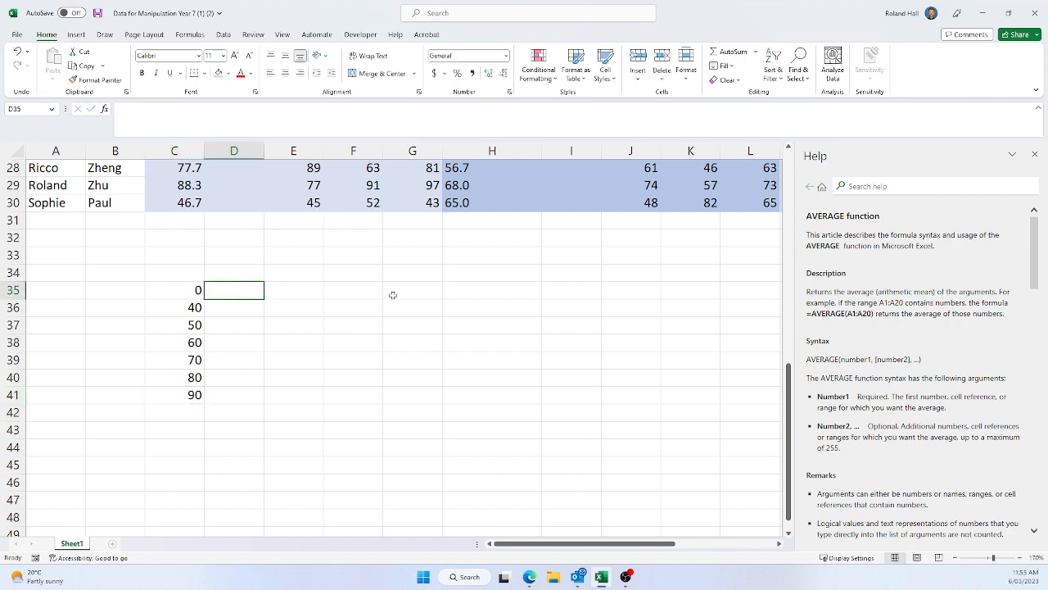
key("Down")
key("Down")
key("Down")
key("Down")
key("Down")
key("Down")
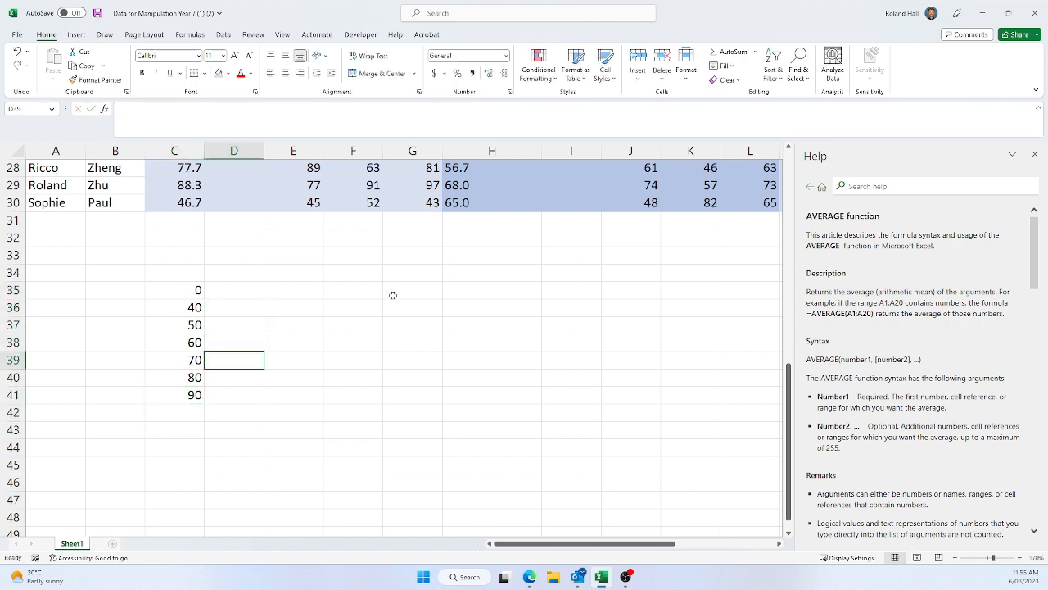
type("A+")
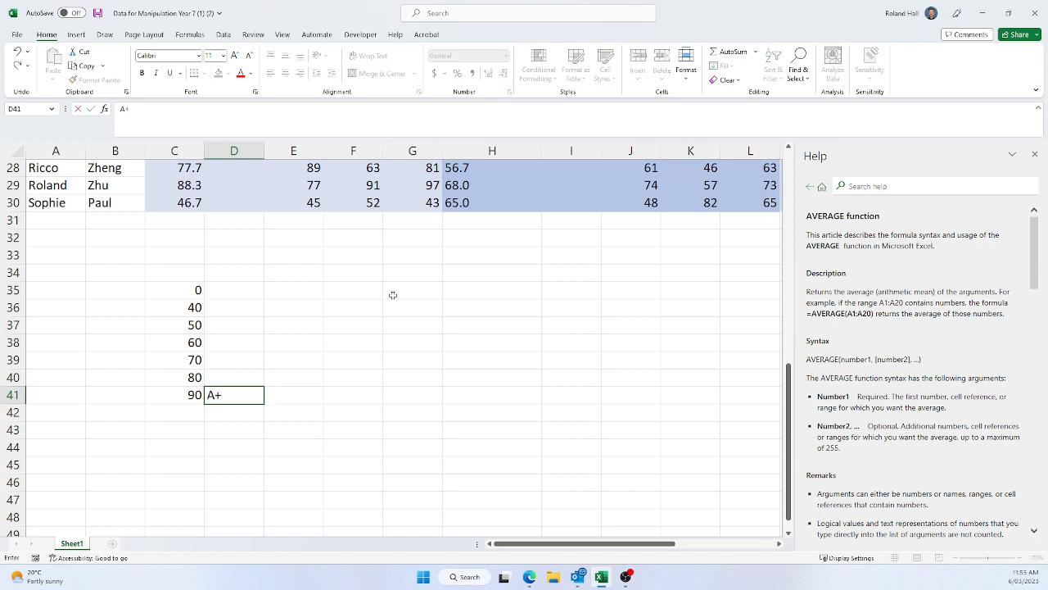
key("Up")
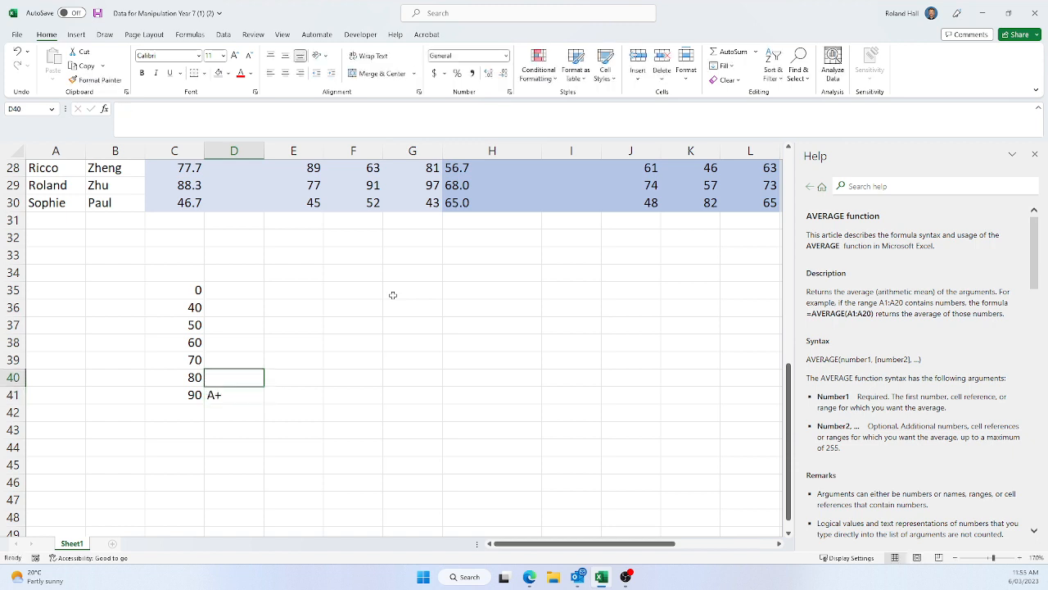
type("A+")
key("BackSpace")
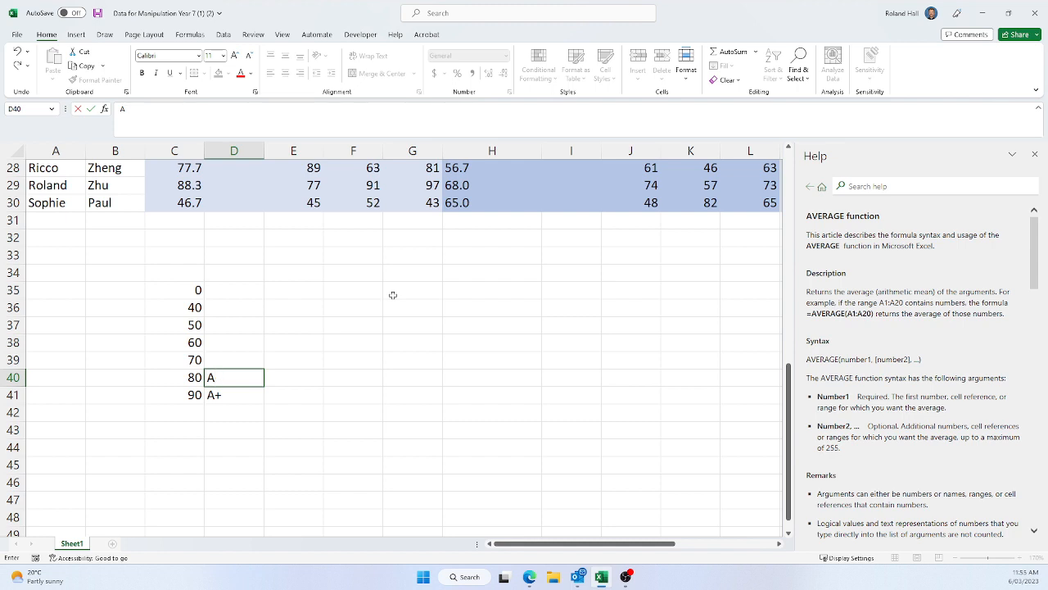
key("Up")
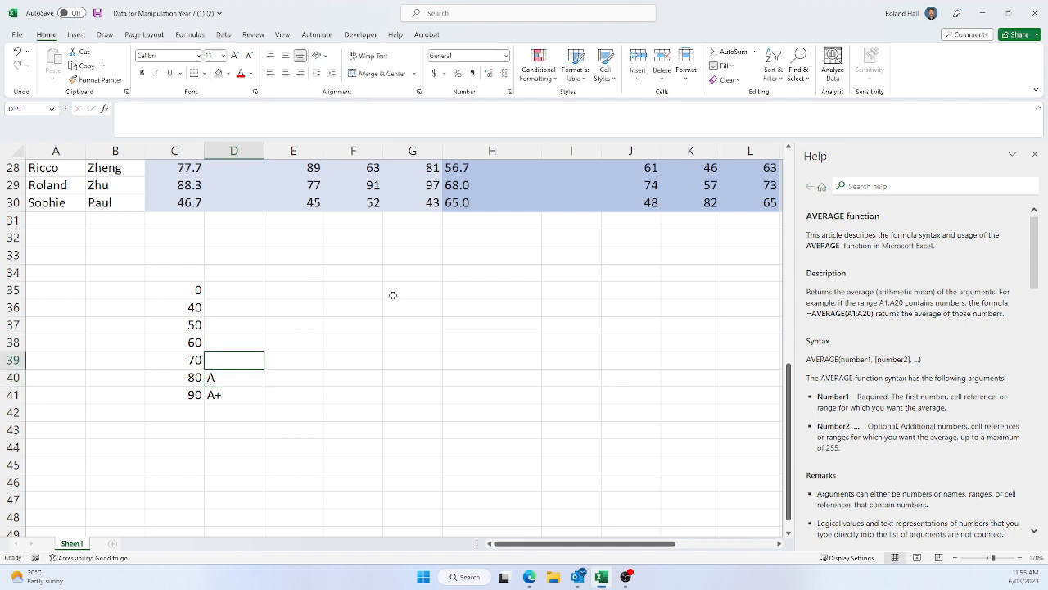
- Complete the grade letters upward from D39 to D35 with B, C, D, E and F
type("B")
key("Up")
type("C")
key("Up")
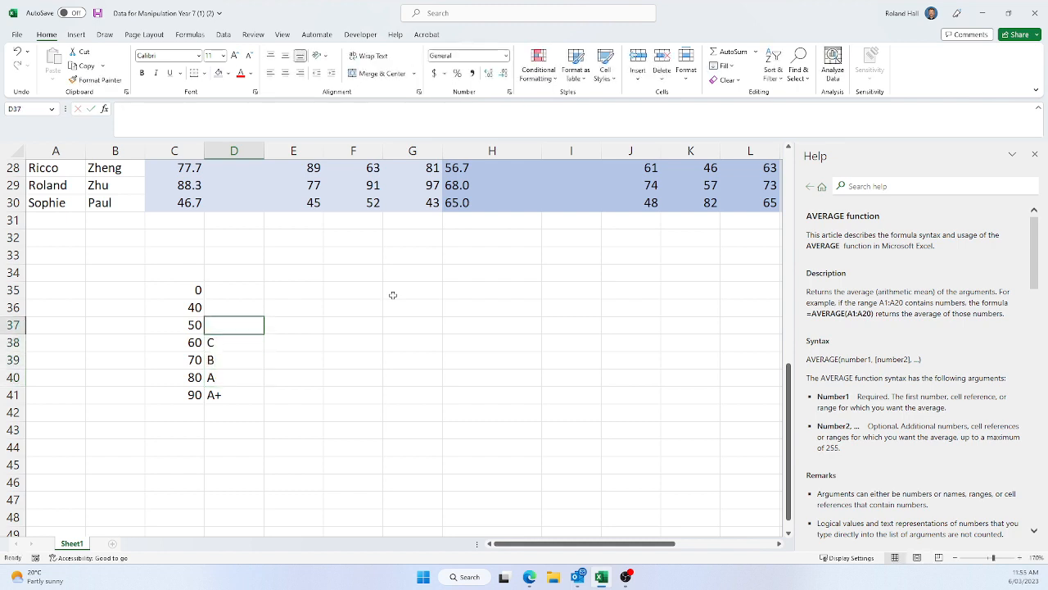
type("D")
key("Up")
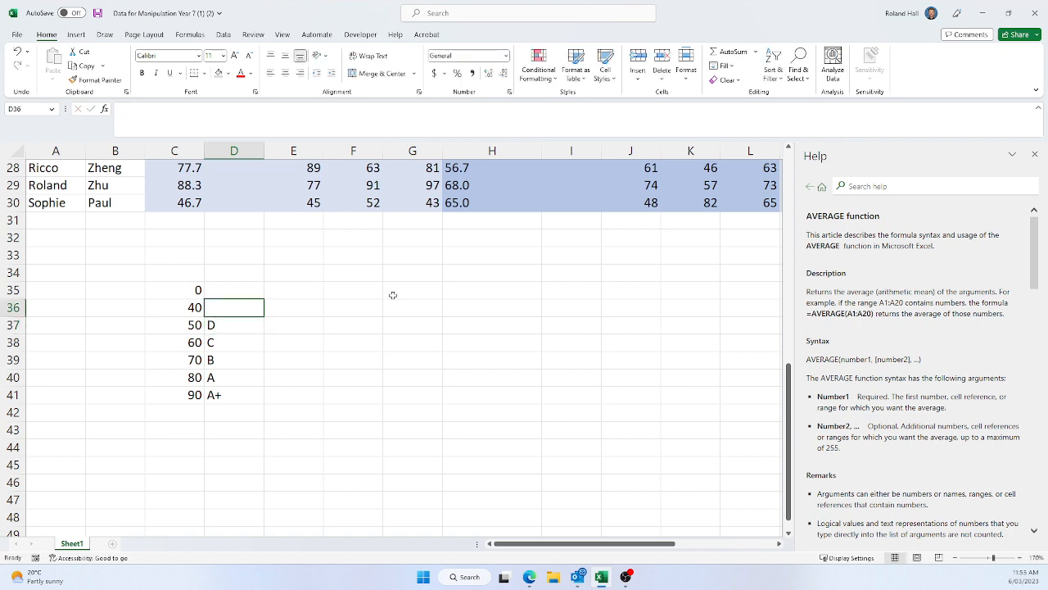
type("E")
key("Up")
type("F")
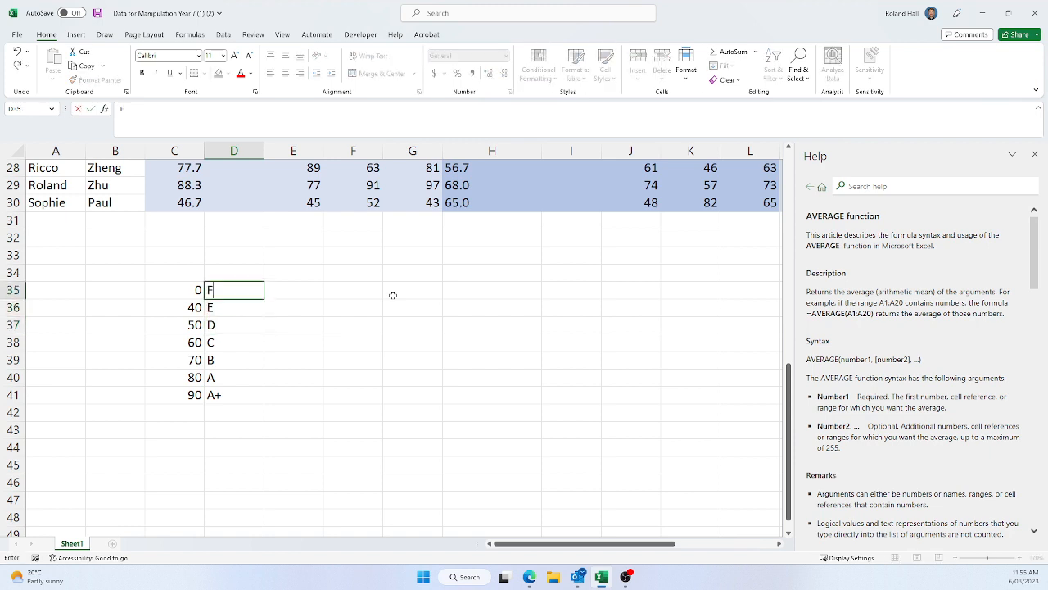
left_click(472, 395)
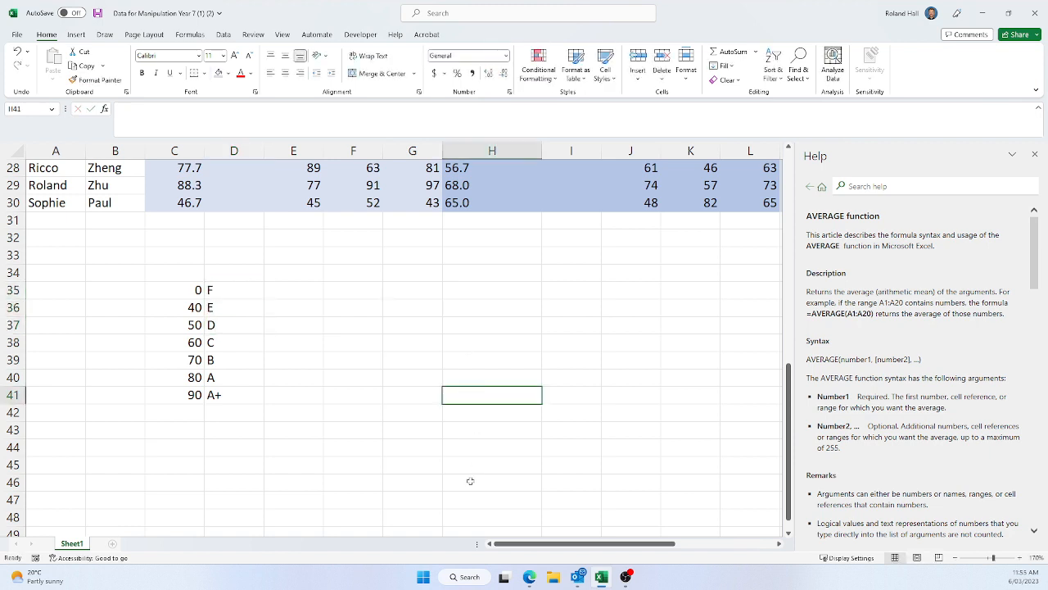
- Name the grade lookup range C35:D41 "grades"
left_click_drag(173, 294, 216, 395)
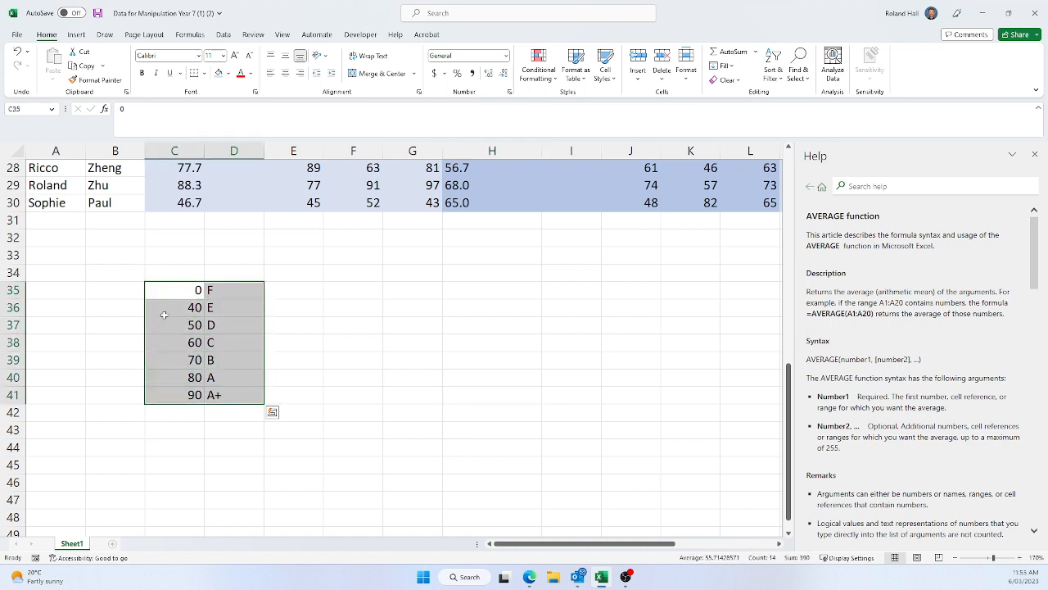
left_click(164, 292)
left_click(288, 324)
left_click_drag(185, 294, 223, 393)
left_click(31, 110)
type("gr")
key("Return")
left_click(472, 310)
- Start a VLOOKUP formula in Maths Grade cell D3 with C3 as the lookup value and grades as the table array
scroll(446, 309, "up", 9)
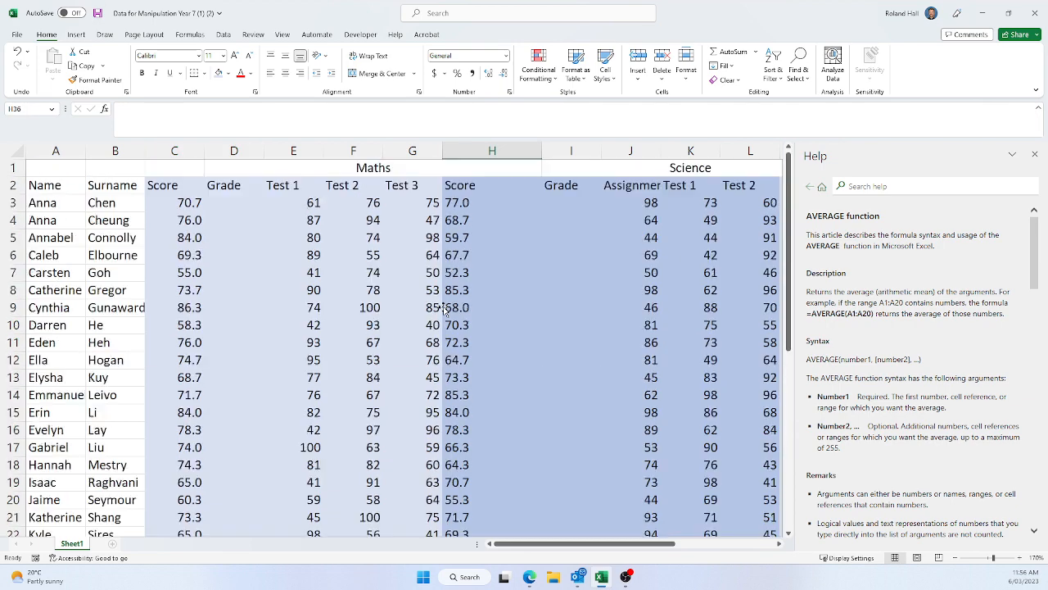
left_click(236, 203)
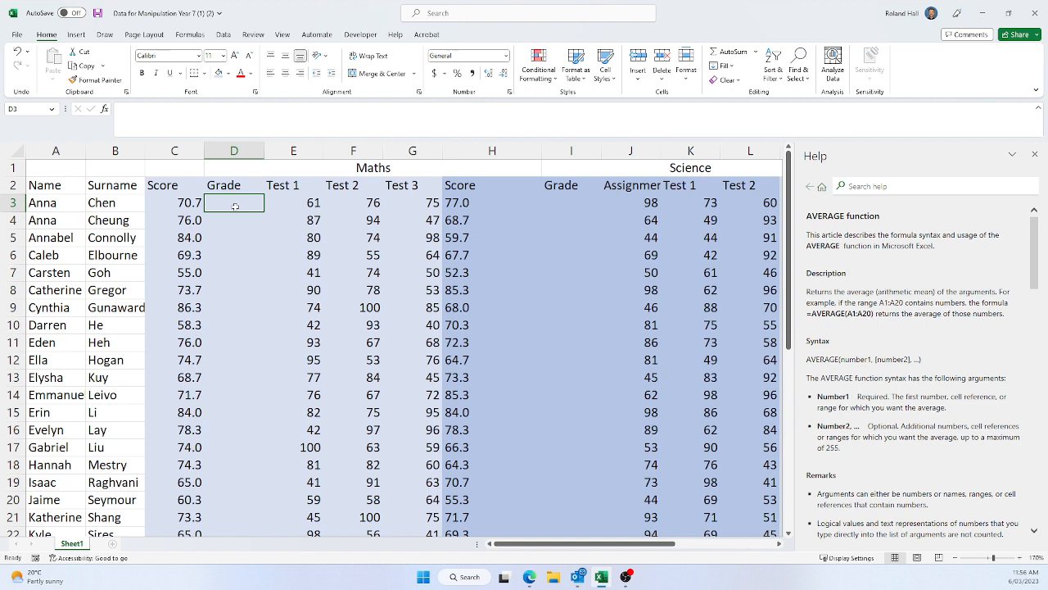
type("=vlo")
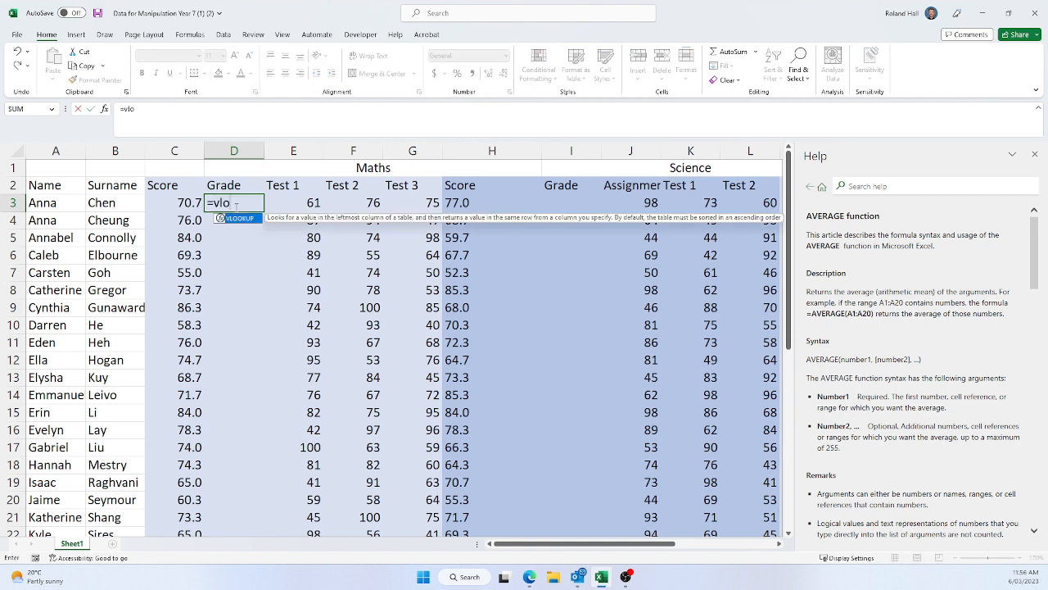
double_click(244, 220)
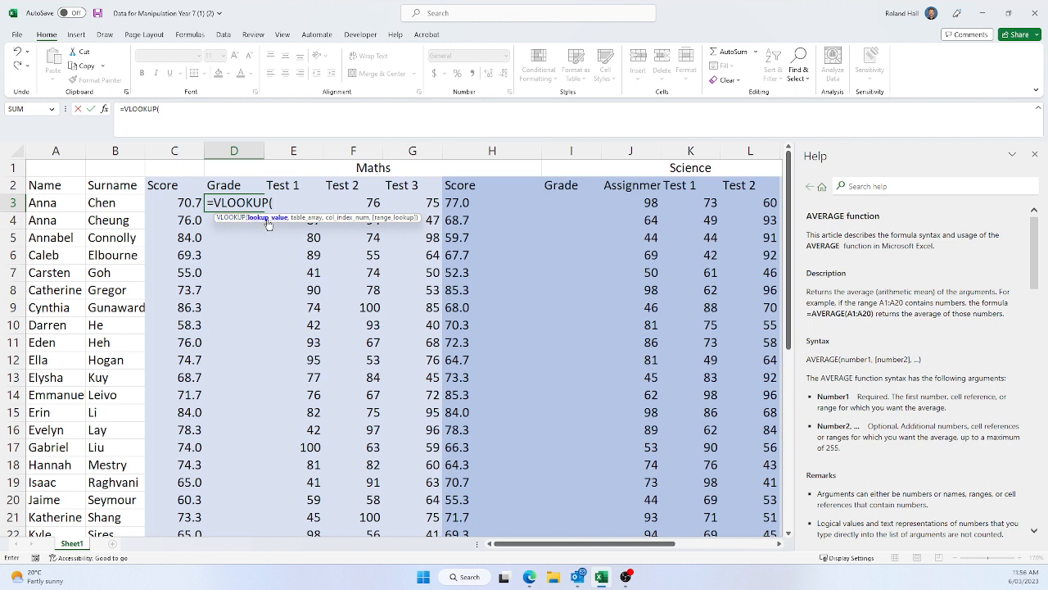
left_click(178, 202)
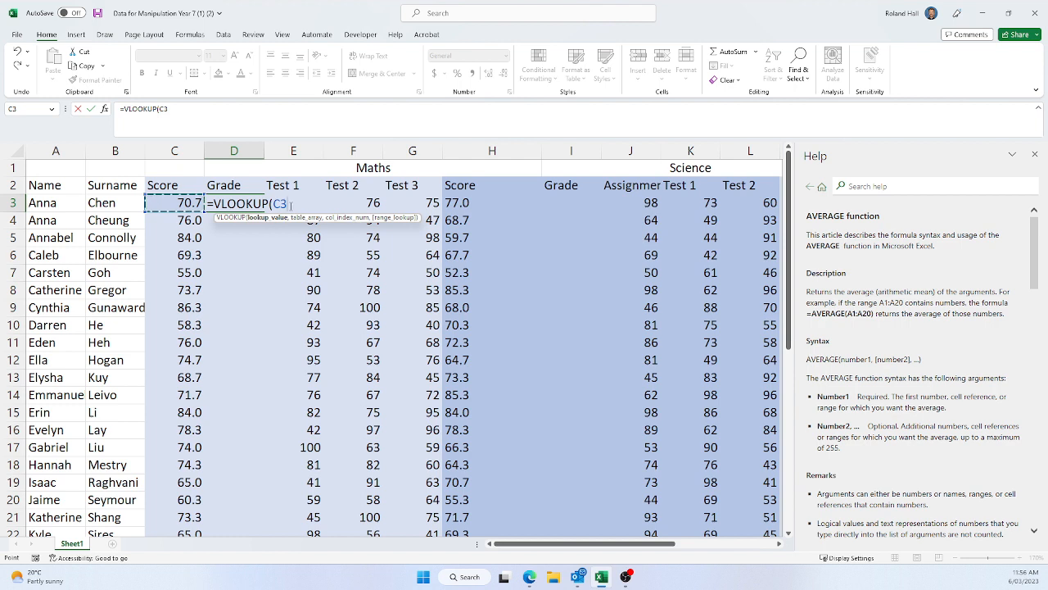
type(",")
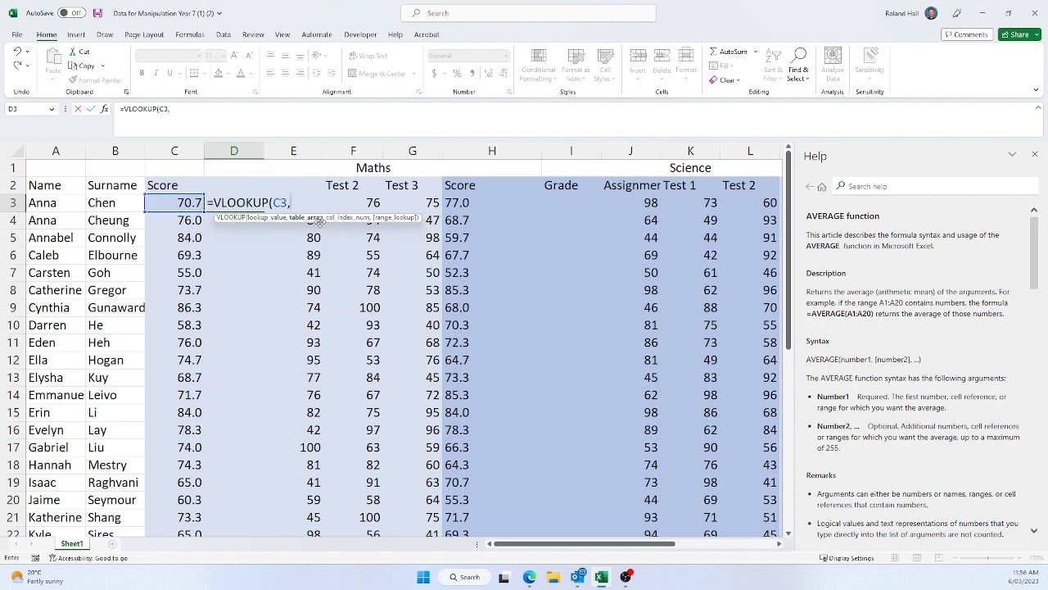
type("grad")
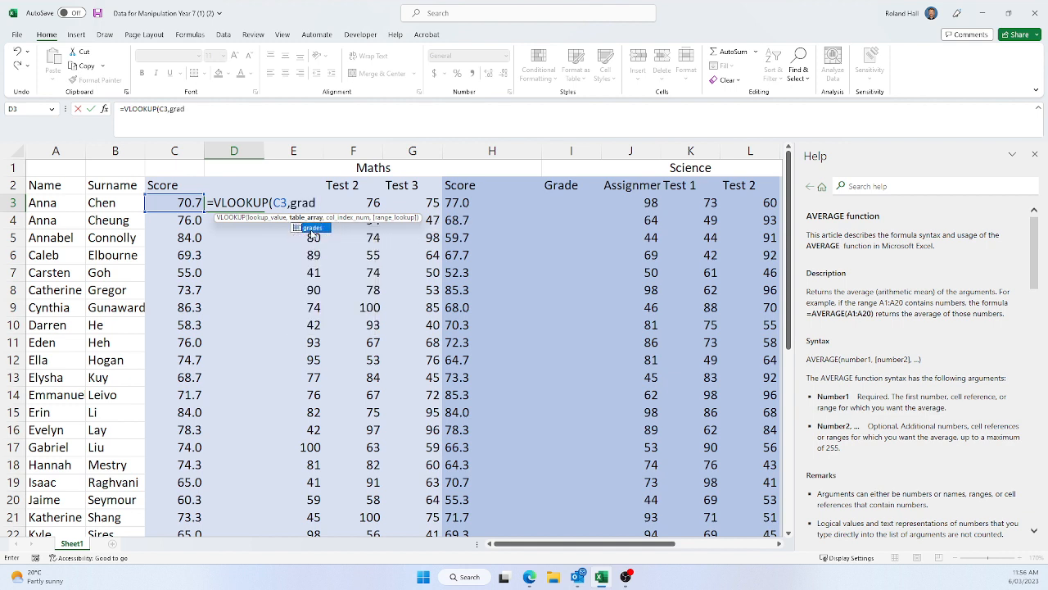
double_click(314, 228)
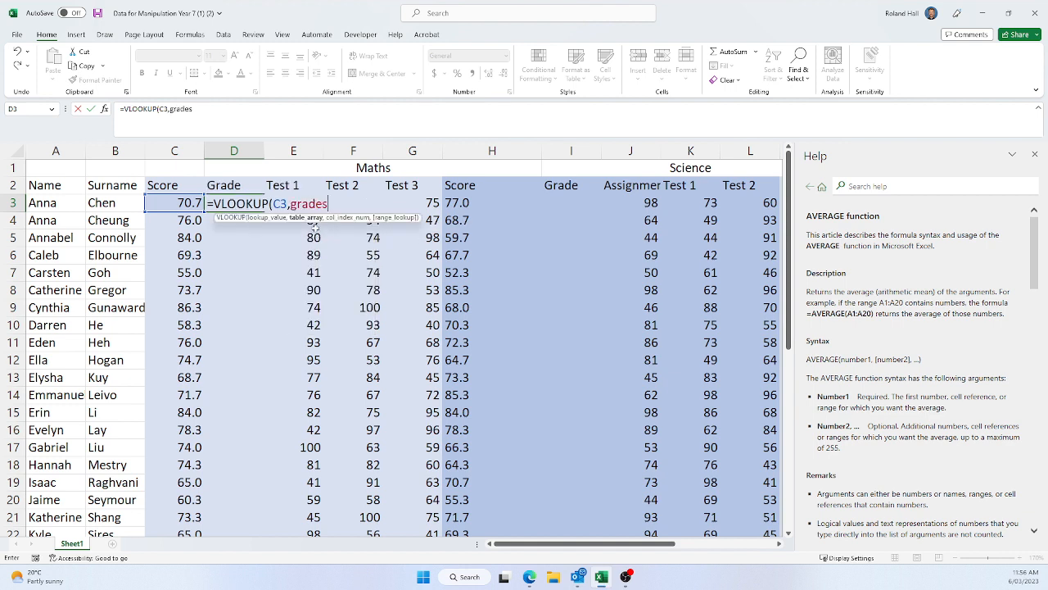
type(",")
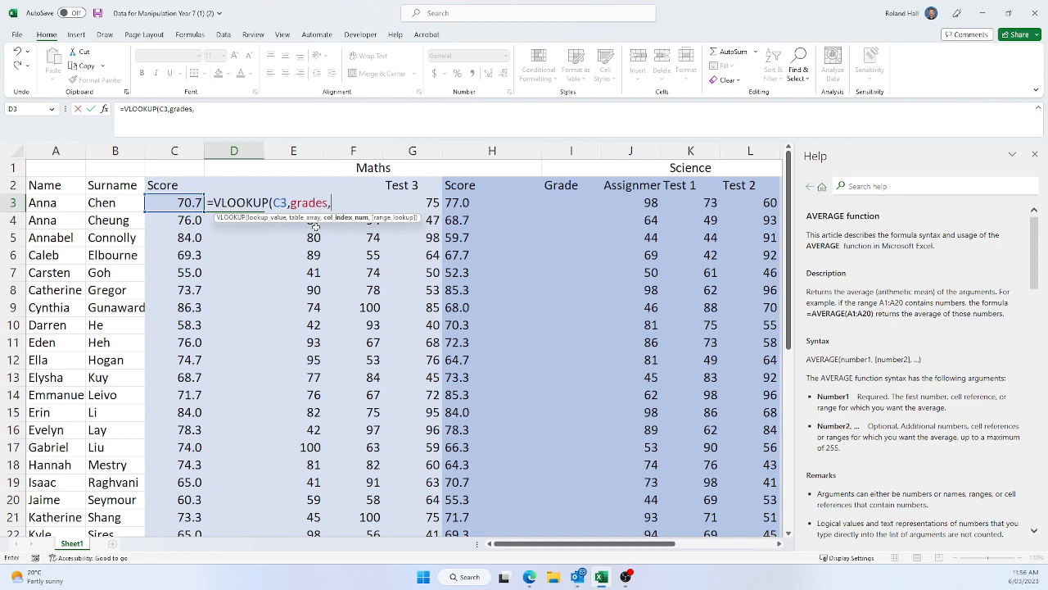
- Complete the D3 formula with column index 2 and approximate match, giving =VLOOKUP(C3,grades,2,TRUE)
scroll(339, 270, "down", 7)
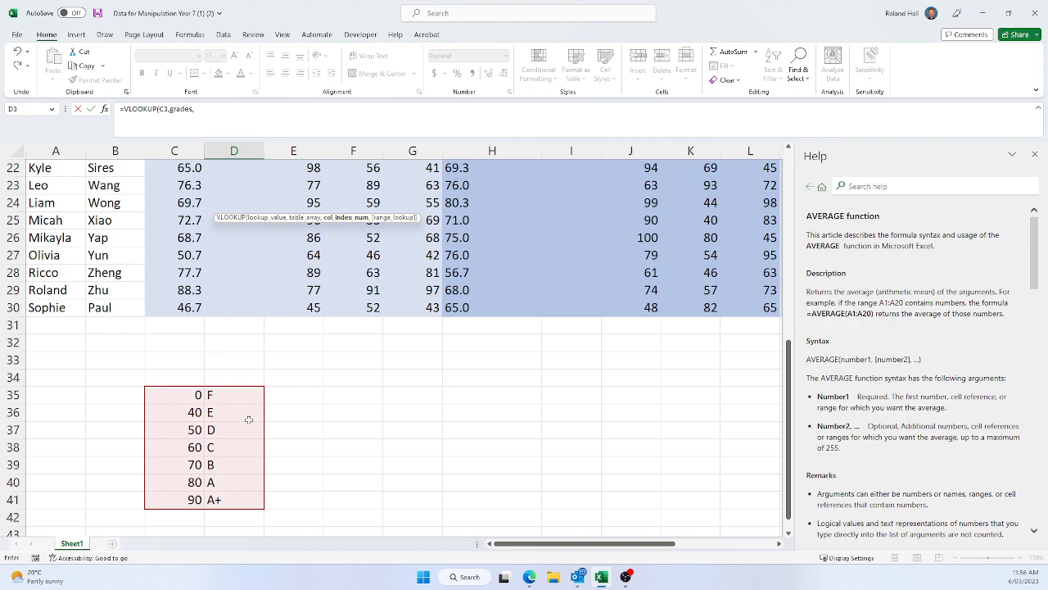
scroll(363, 360, "up", 7)
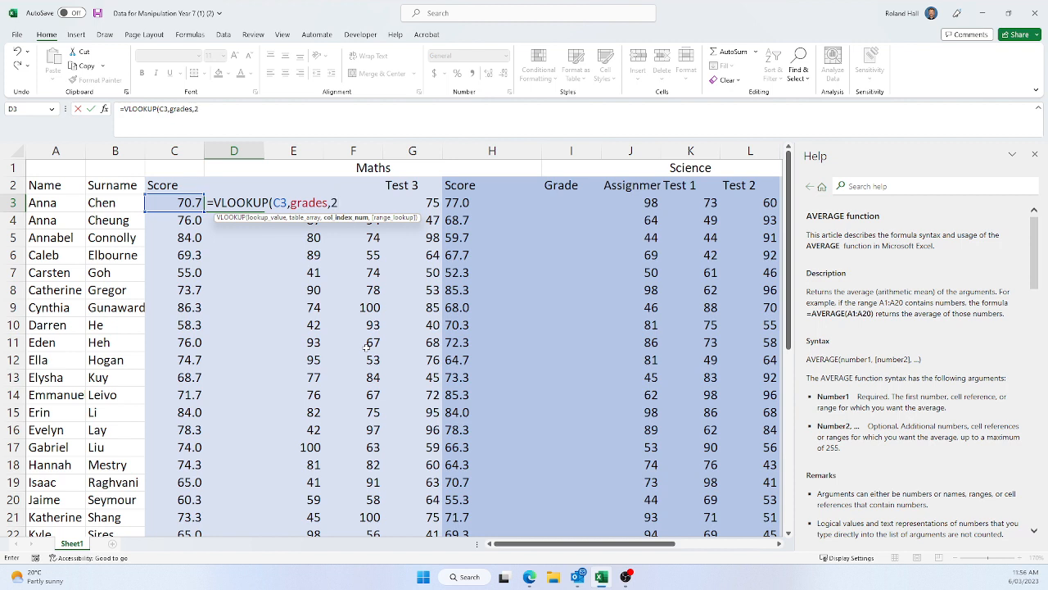
type(",")
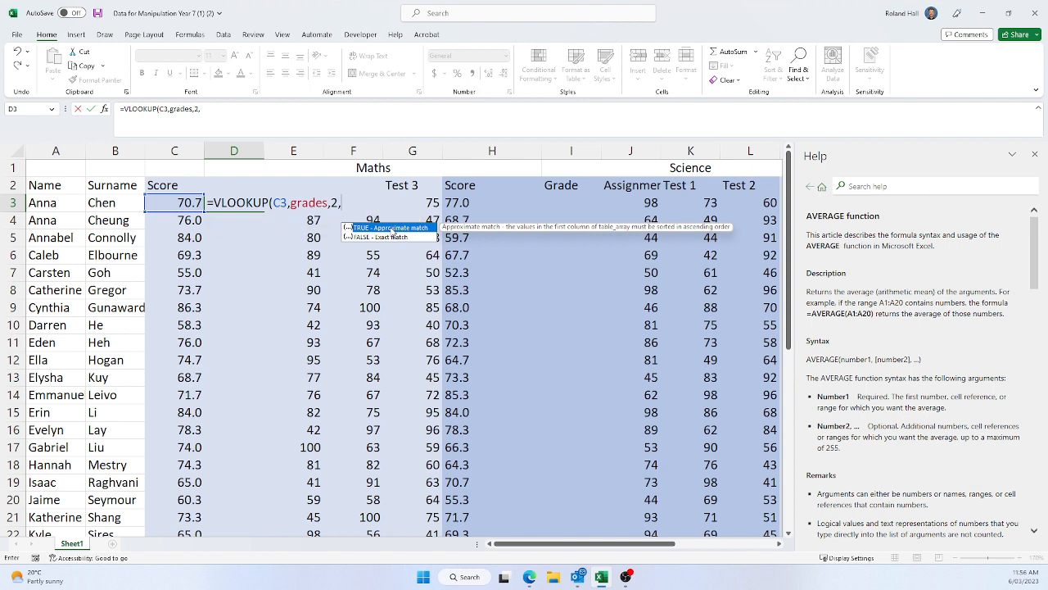
double_click(391, 227)
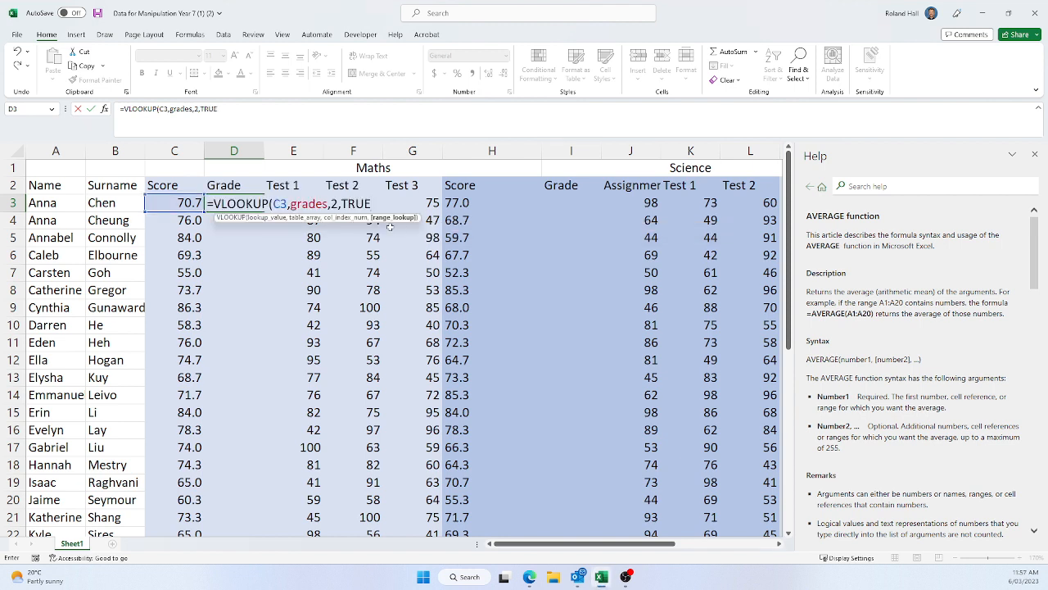
type(")")
key("Return")
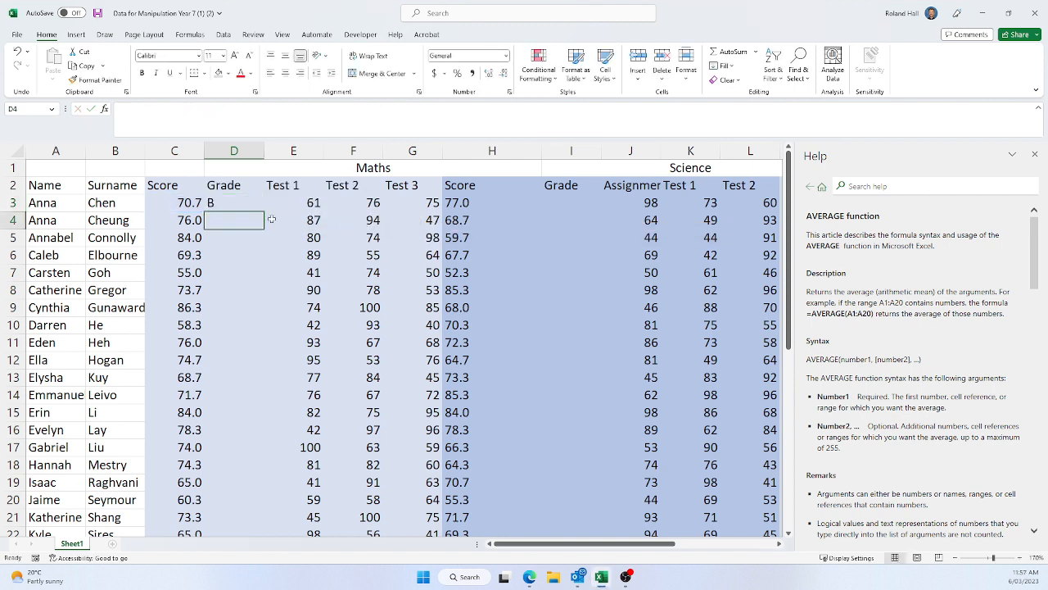
- Fill the Maths grade formula from D3 down to D30 and narrow column D to fit the grades
left_click(211, 204)
scroll(256, 239, "down", 6)
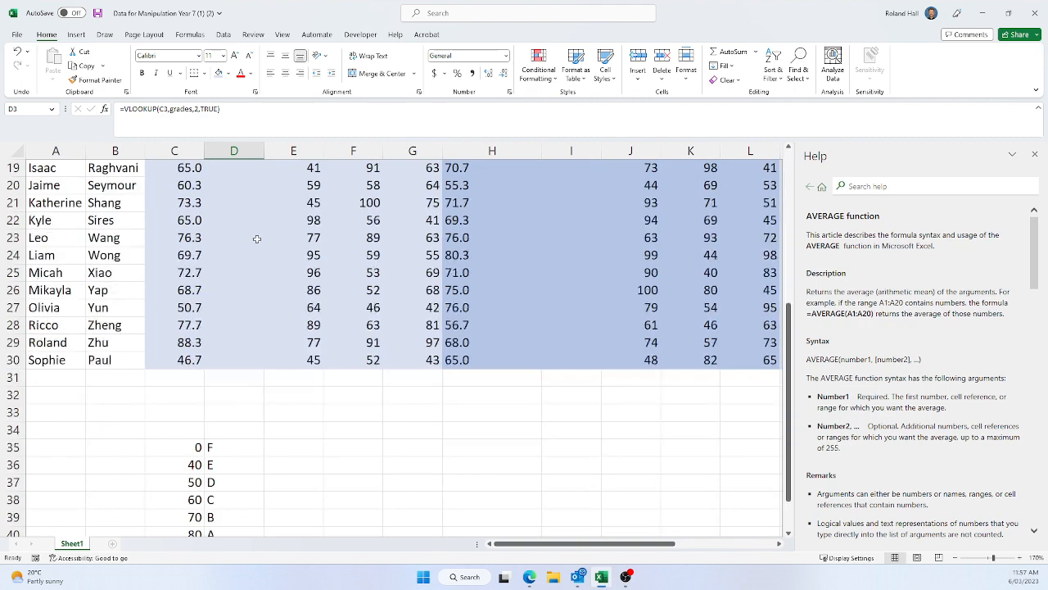
scroll(257, 238, "down", 4)
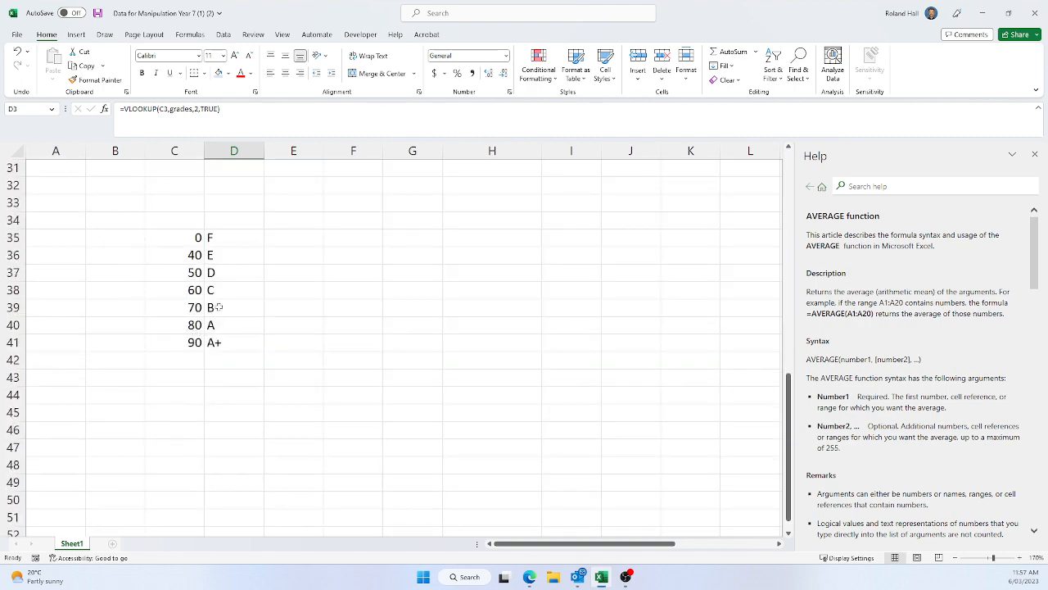
scroll(251, 287, "up", 10)
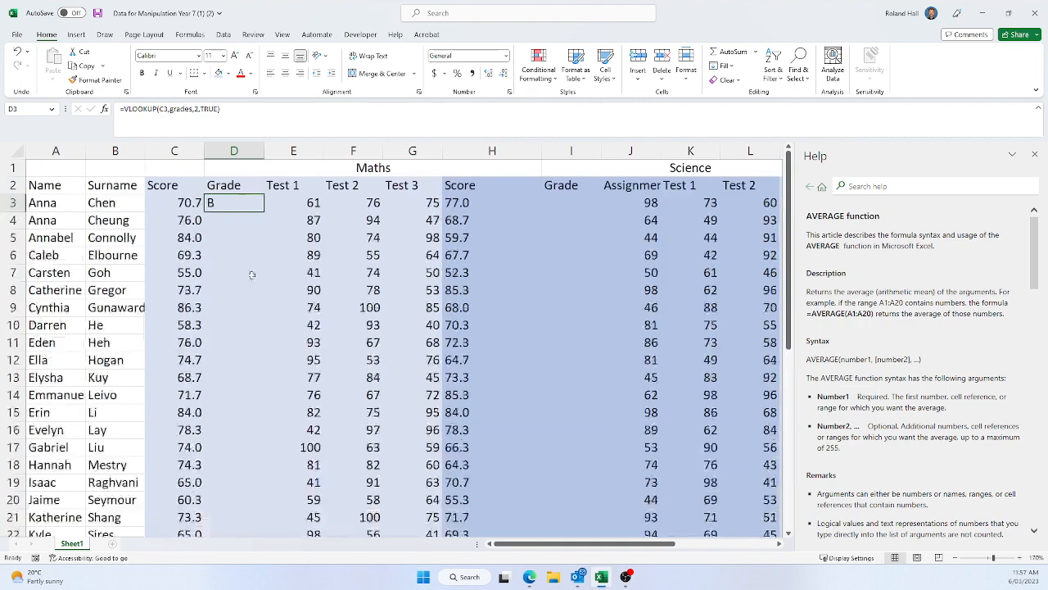
left_click(230, 221)
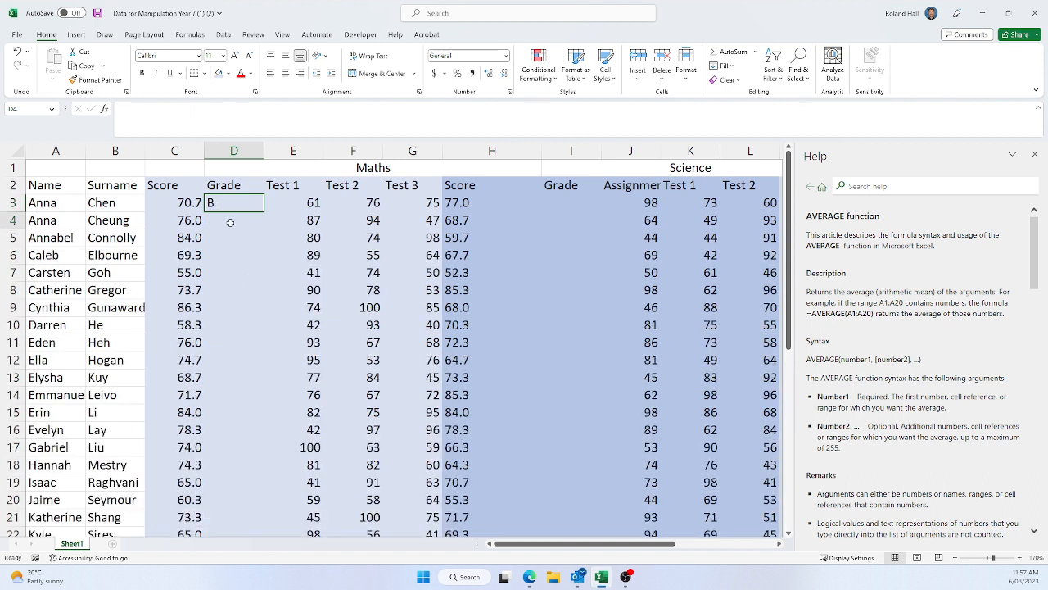
left_click(226, 206)
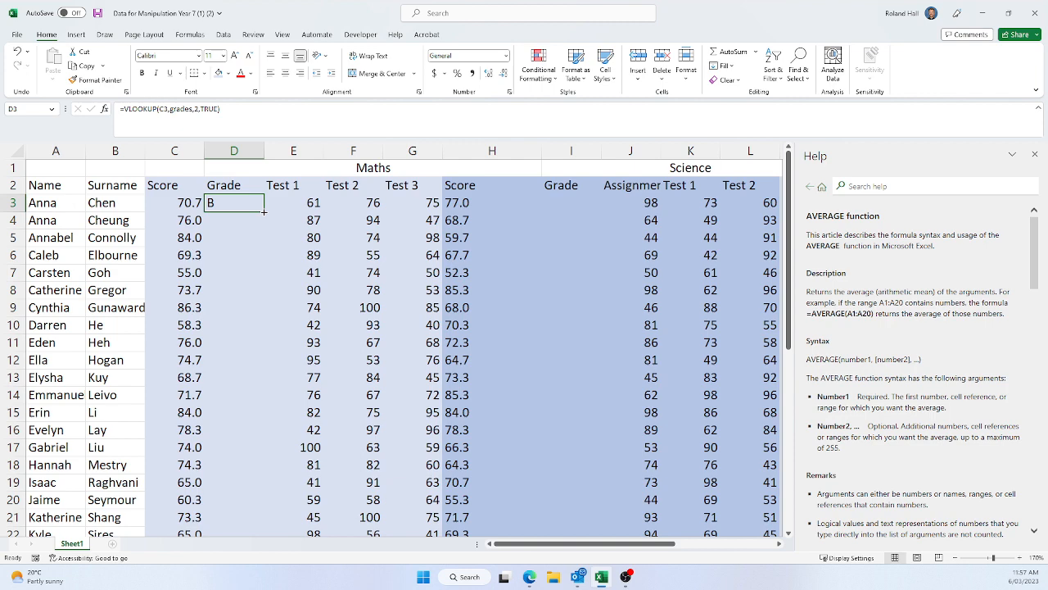
left_click_drag(264, 211, 244, 499)
scroll(250, 284, "up", 1)
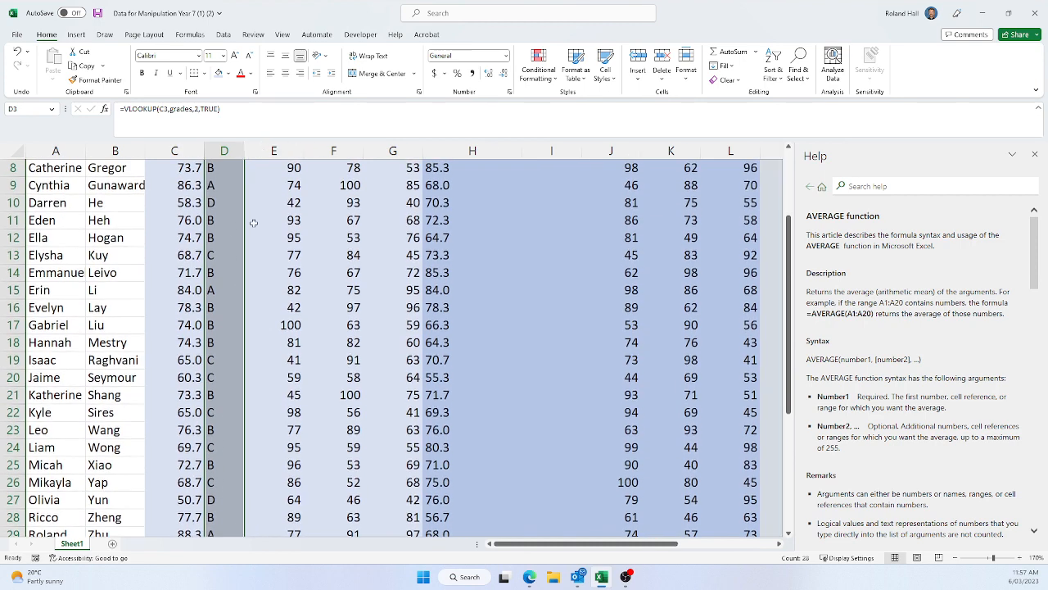
scroll(215, 225, "up", 3)
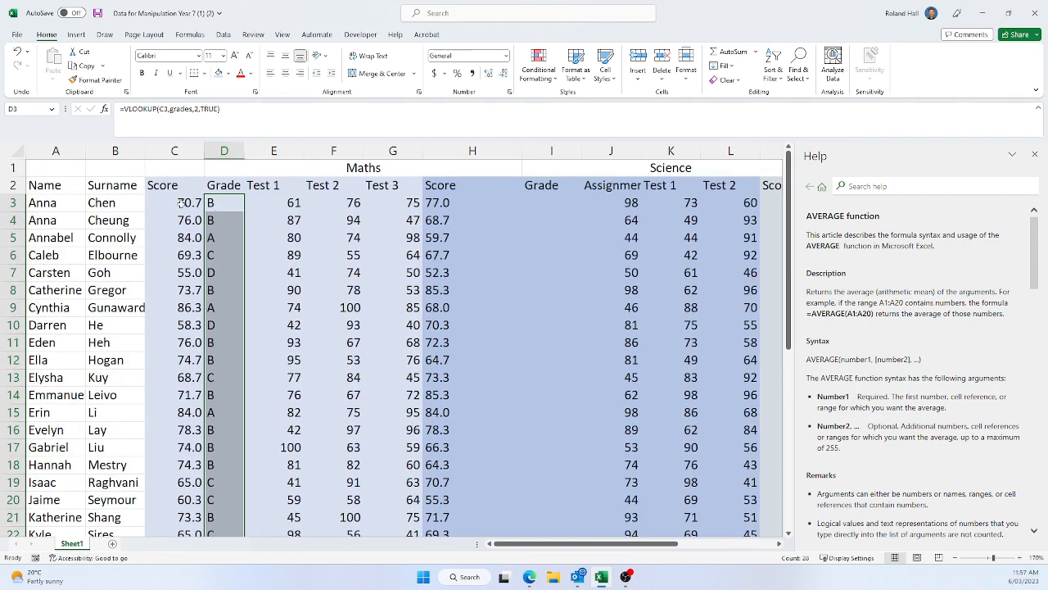
- Copy the Maths grade formula from D3 into the Science Grade cell I3
left_click(496, 204)
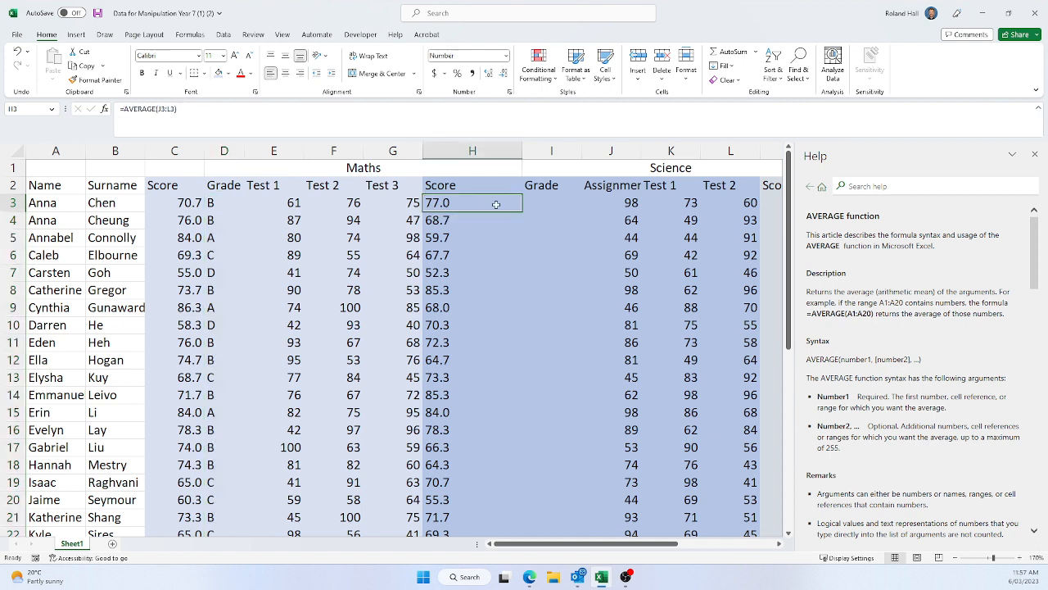
left_click(553, 205)
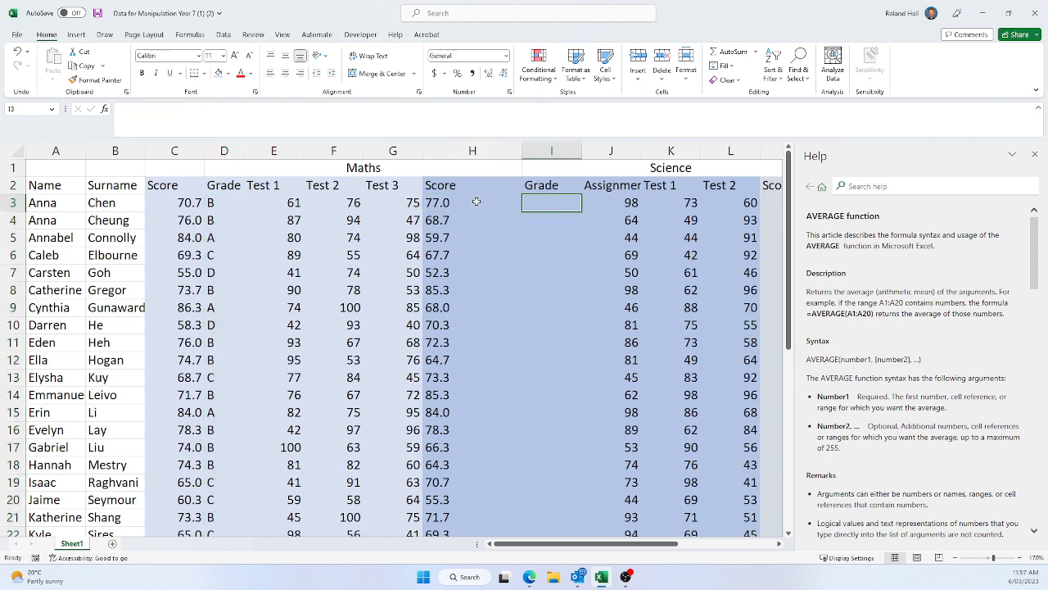
left_click(220, 203)
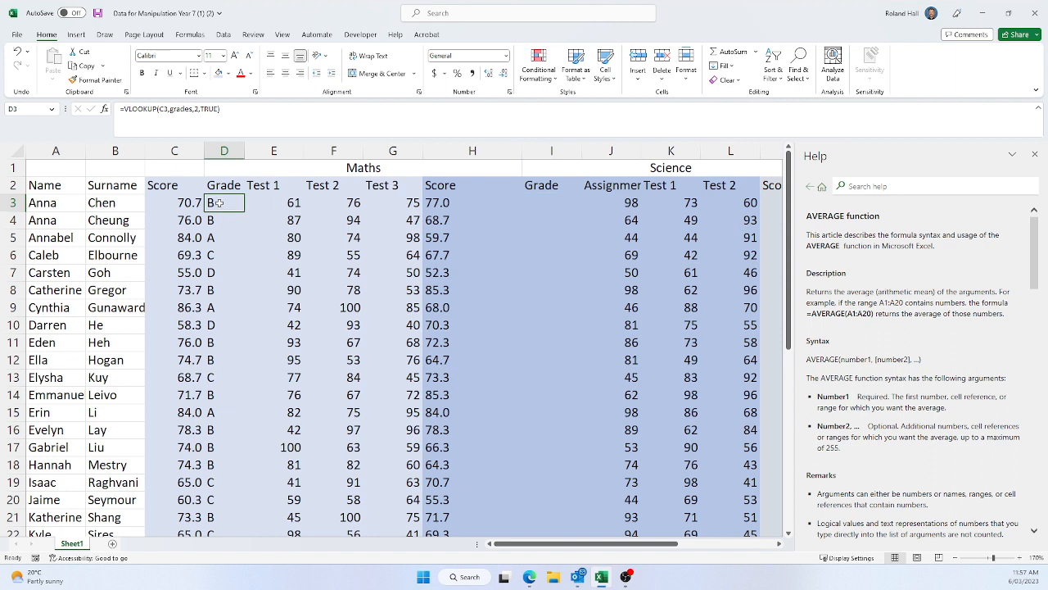
key("ctrl+c")
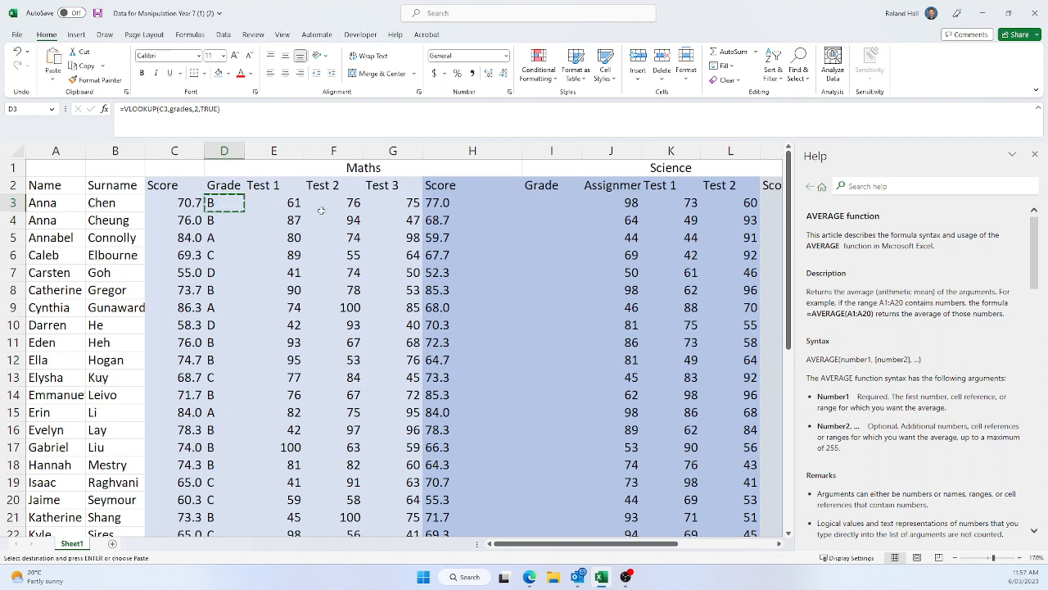
left_click(554, 204)
key("ctrl+v")
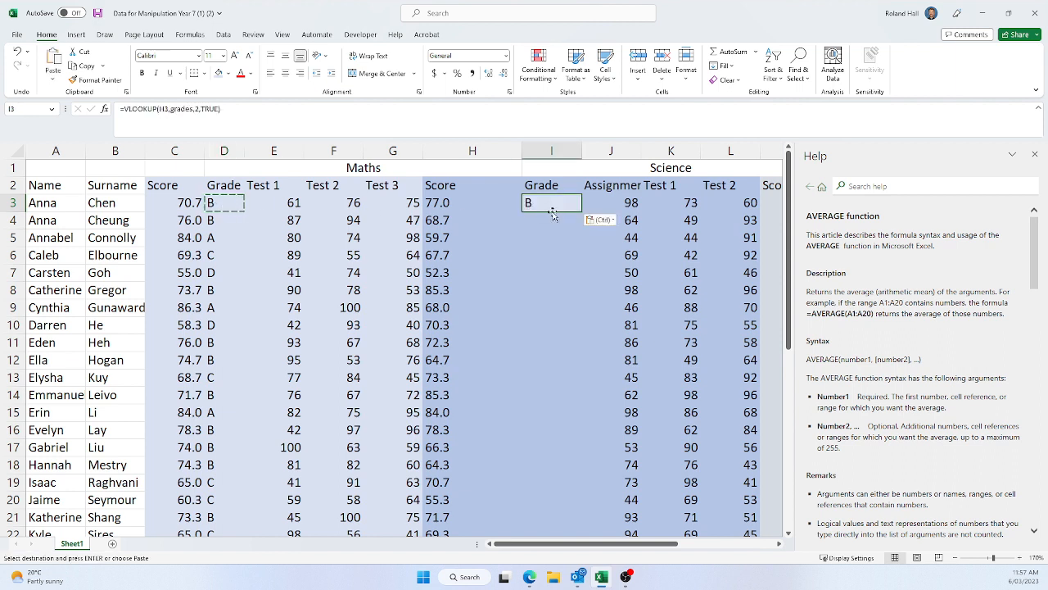
- Fill the Science grade formula from I3 down to I30
left_click(560, 236)
left_click(552, 204)
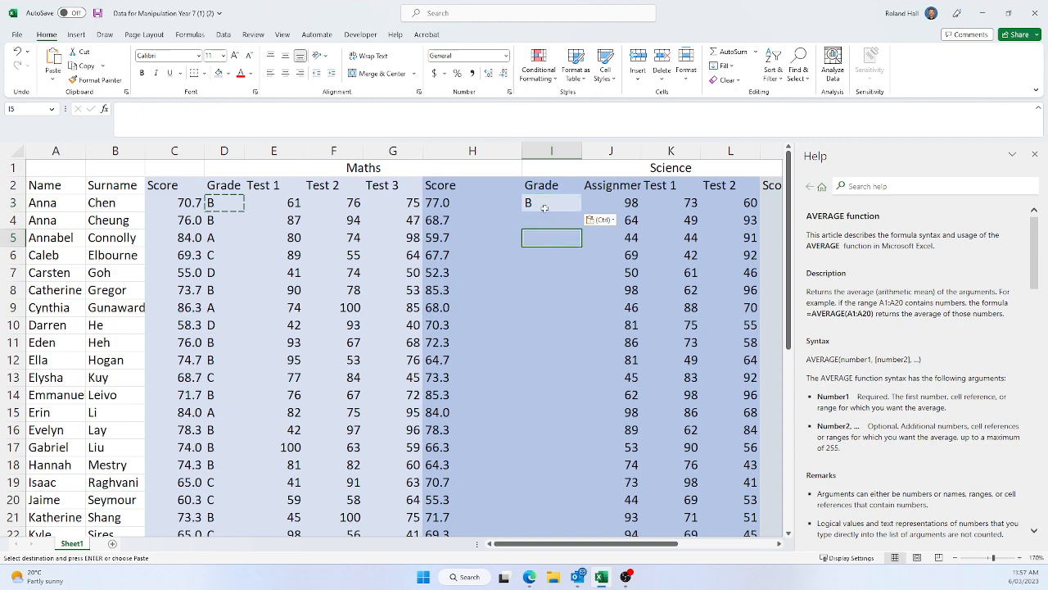
left_click_drag(583, 211, 568, 511)
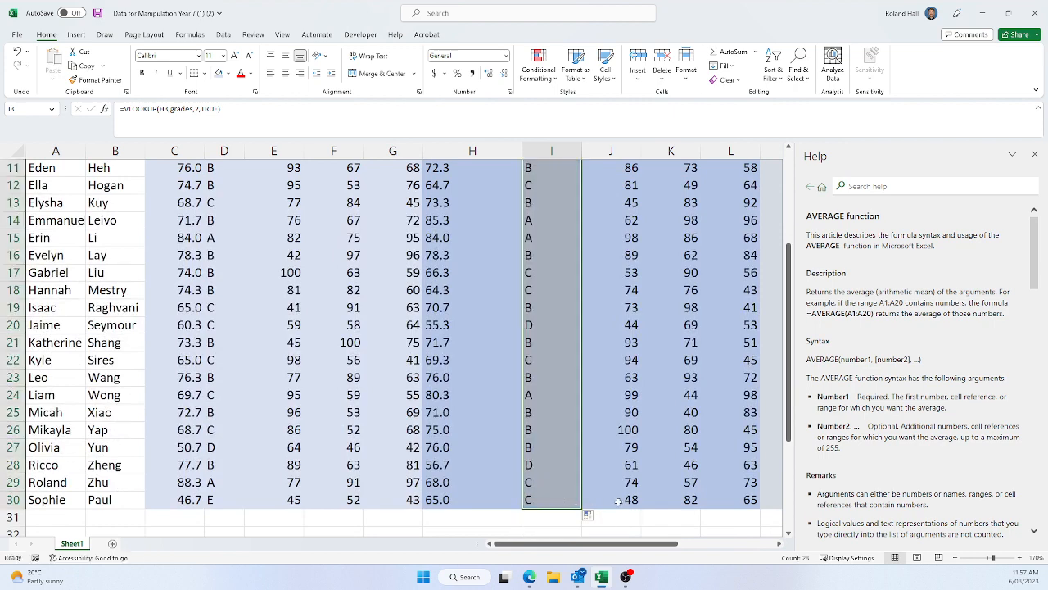
scroll(565, 503, "down", 2)
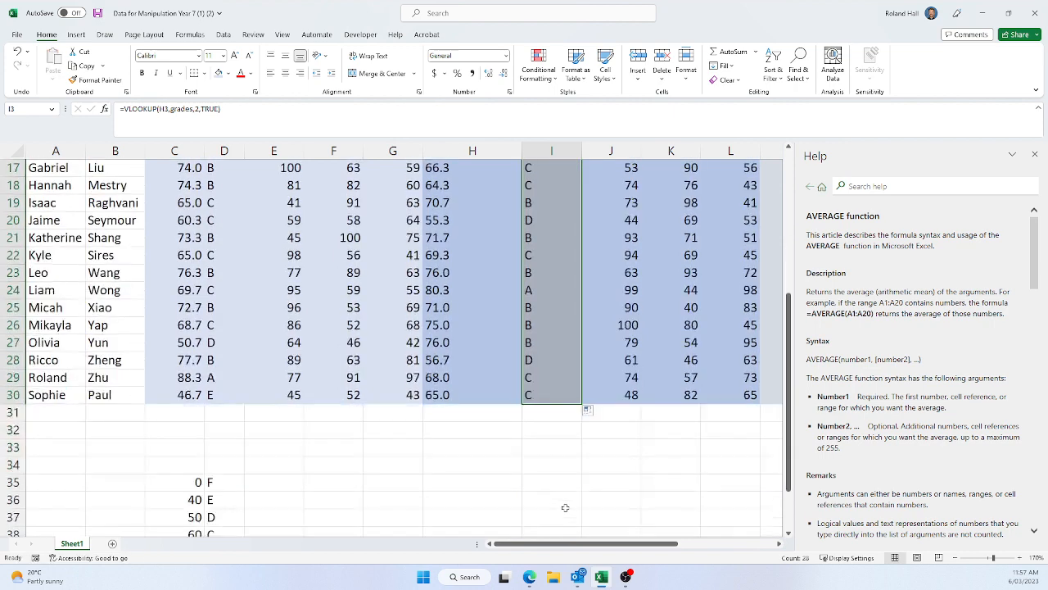
scroll(515, 436, "down", 2)
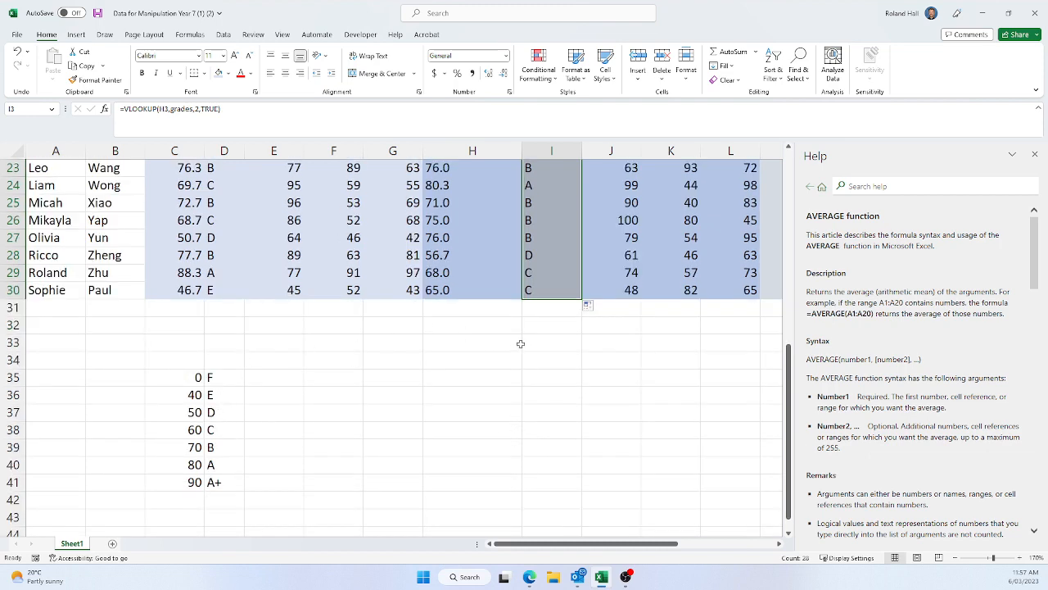
scroll(520, 343, "up", 8)
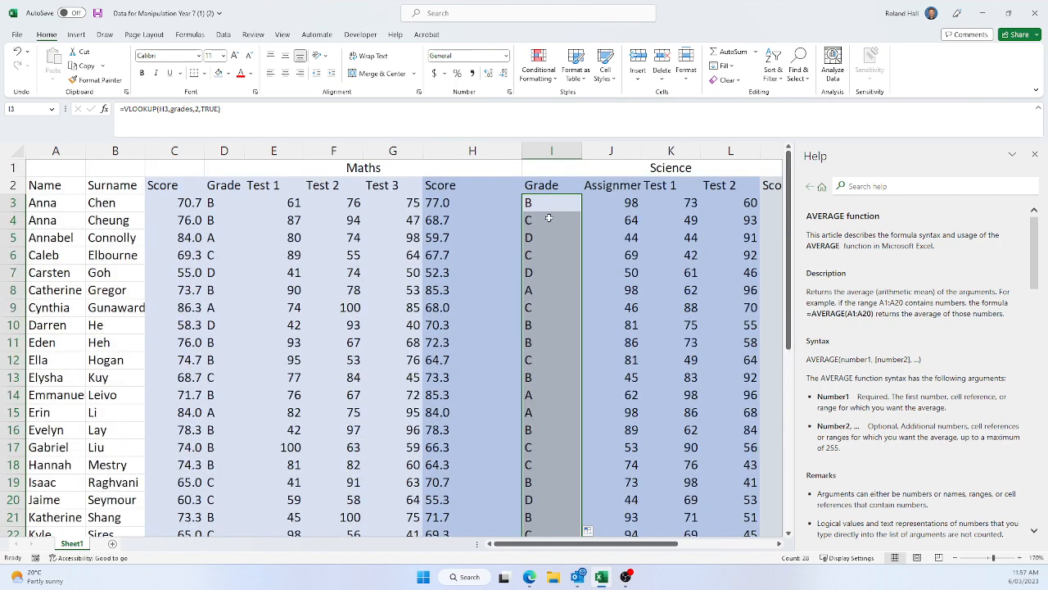
- Clear the VLOOKUP formula from the first Science Grade cell, I3
left_click(548, 208)
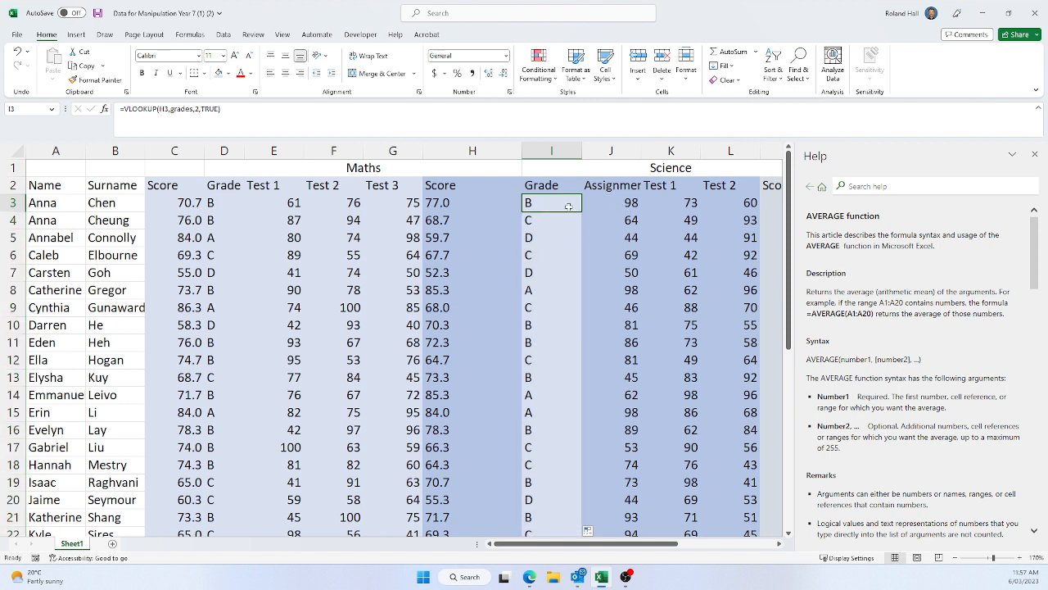
double_click(568, 206)
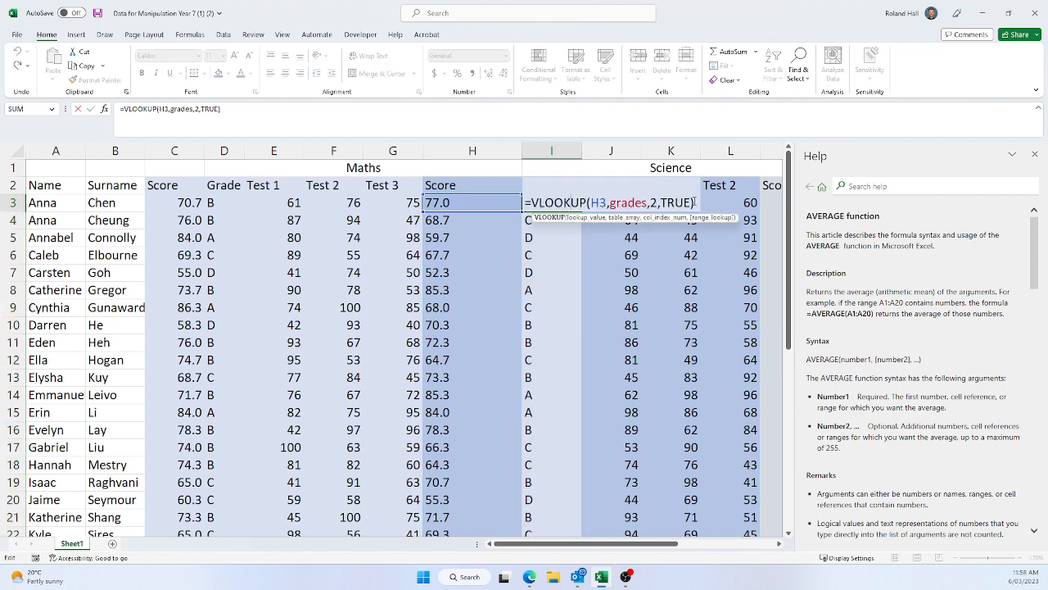
left_click_drag(694, 202, 512, 196)
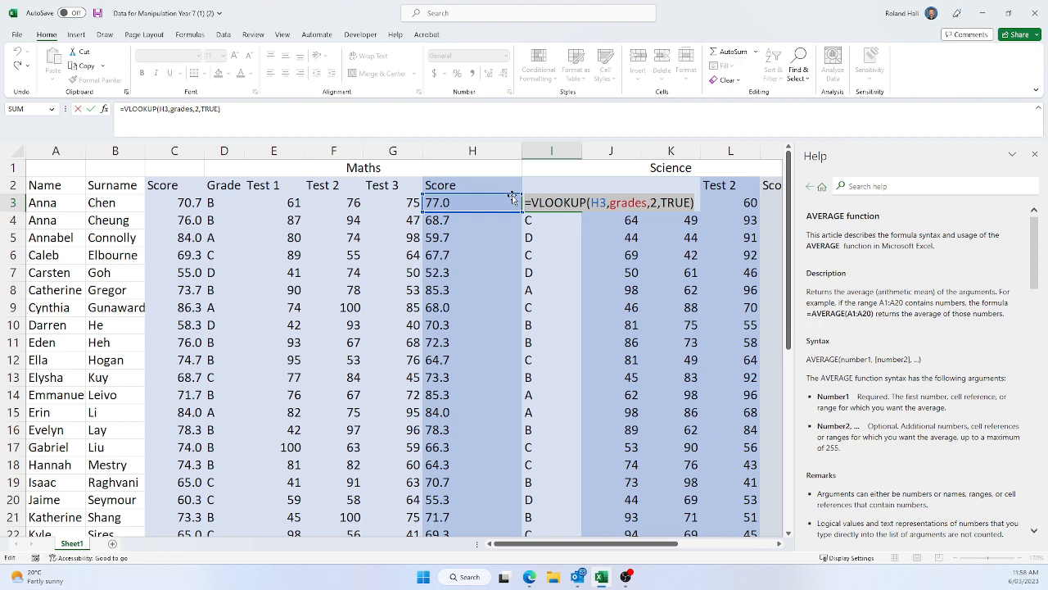
key("Delete")
left_click(600, 304)
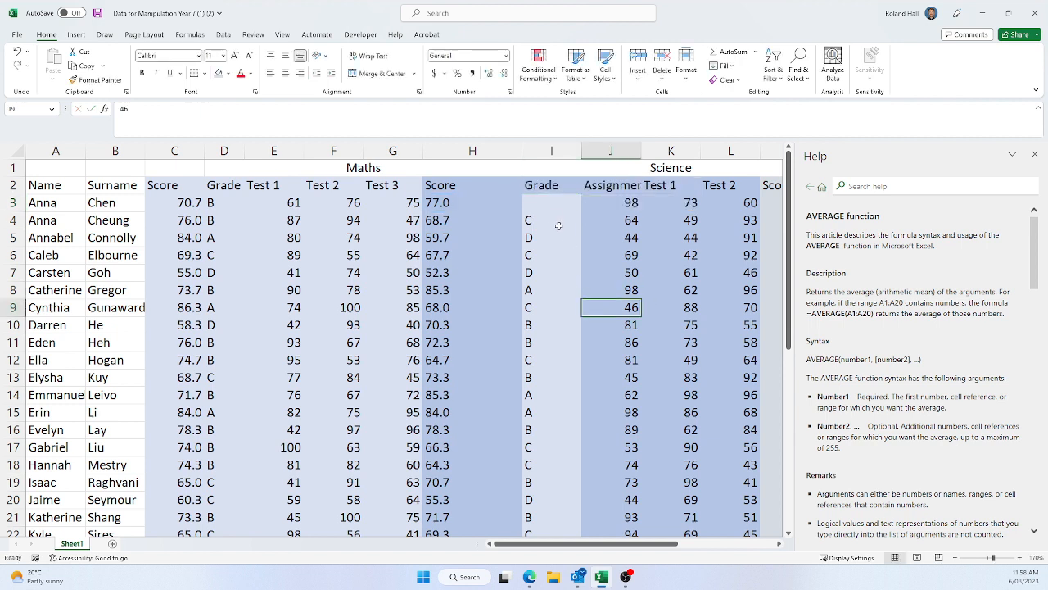
- Start a VLOOKUP formula in I3 with the Science score H3 as lookup value and the named range grades as table
left_click(545, 204)
type("=vl")
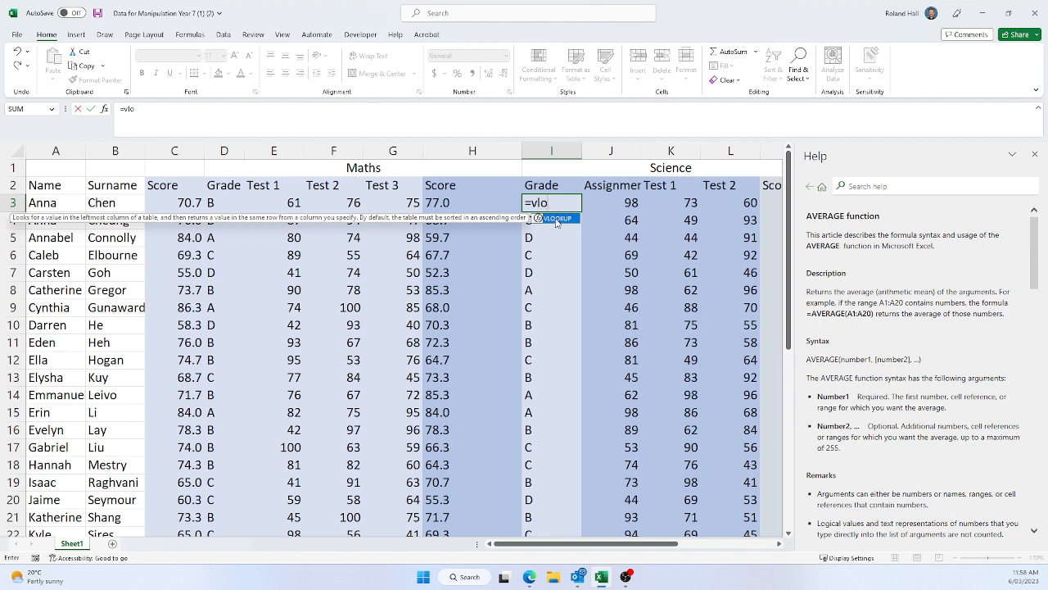
type("o")
double_click(556, 218)
left_click(439, 203)
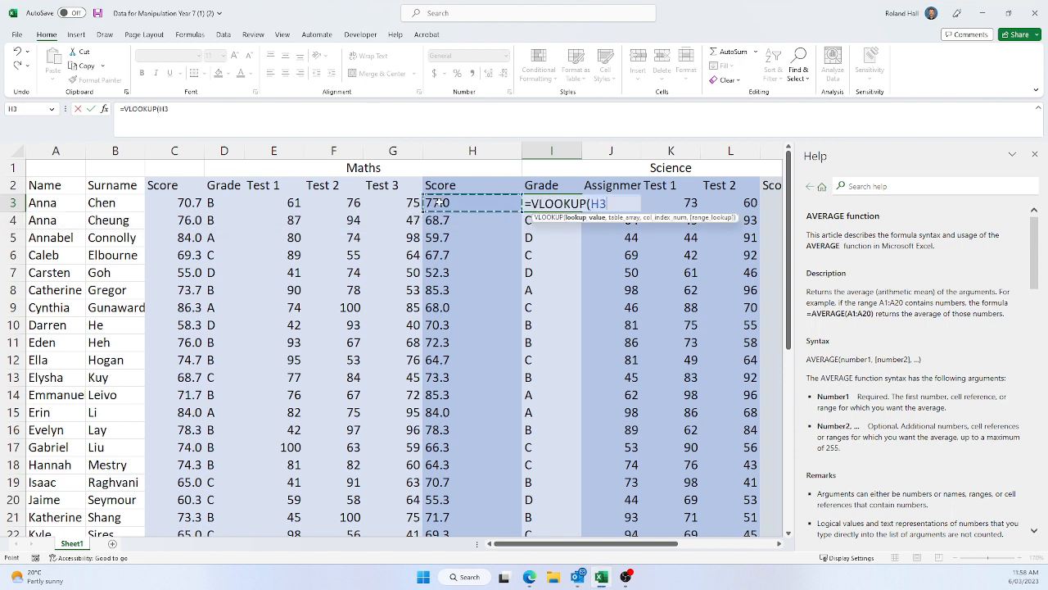
type(",")
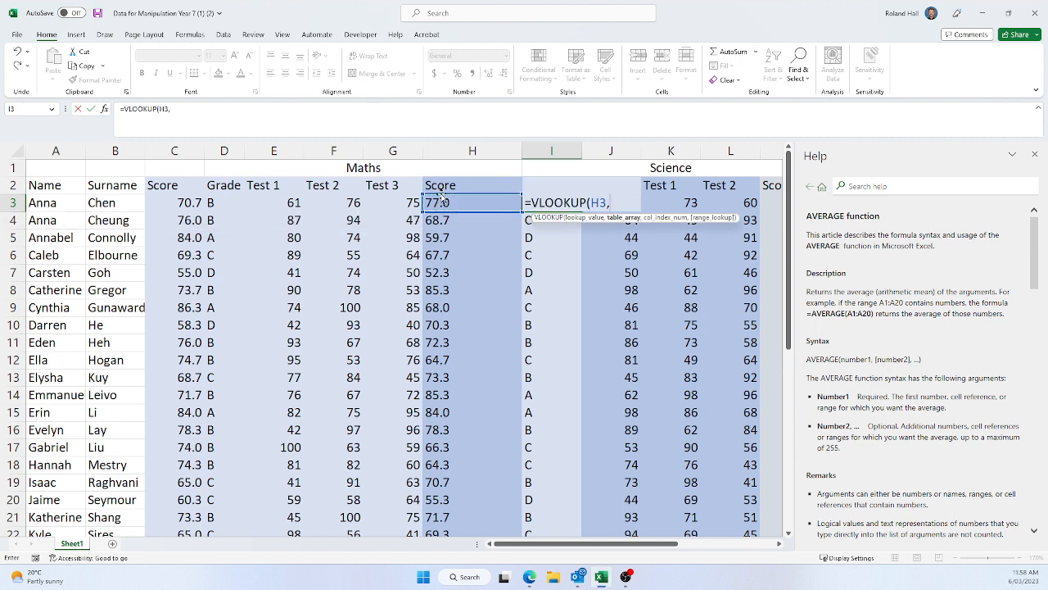
type("gra")
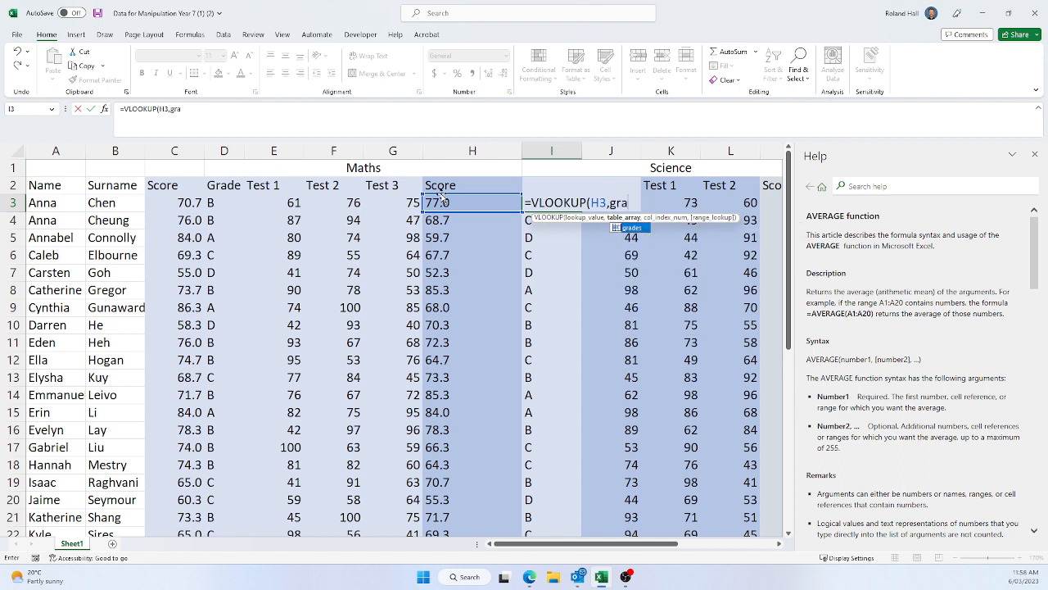
double_click(637, 228)
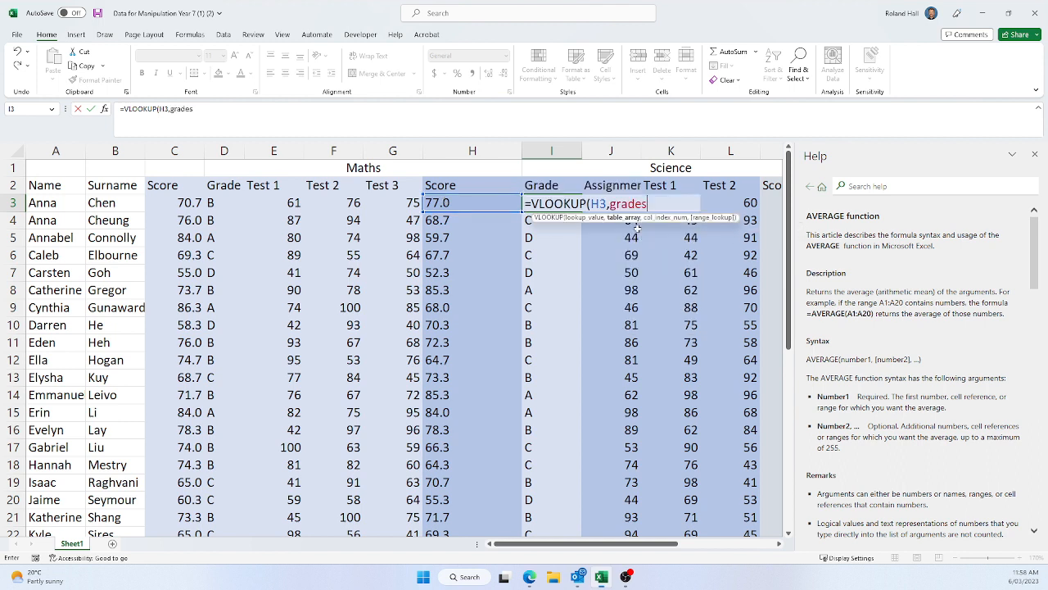
- Complete the I3 formula with column index 2 and approximate match, giving =VLOOKUP(H3,grades,2,TRUE)
type(",2")
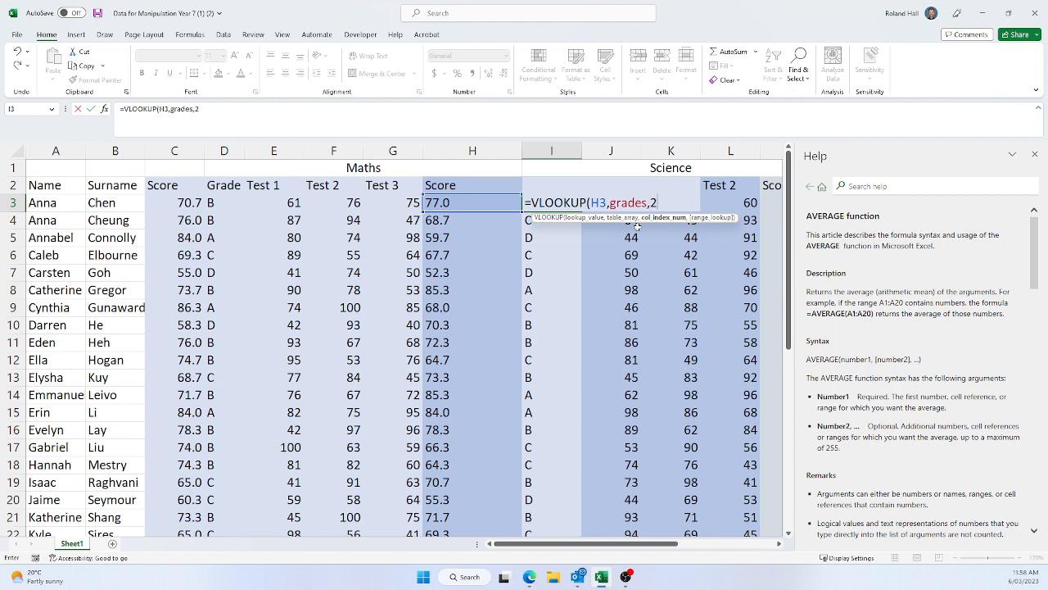
type(",")
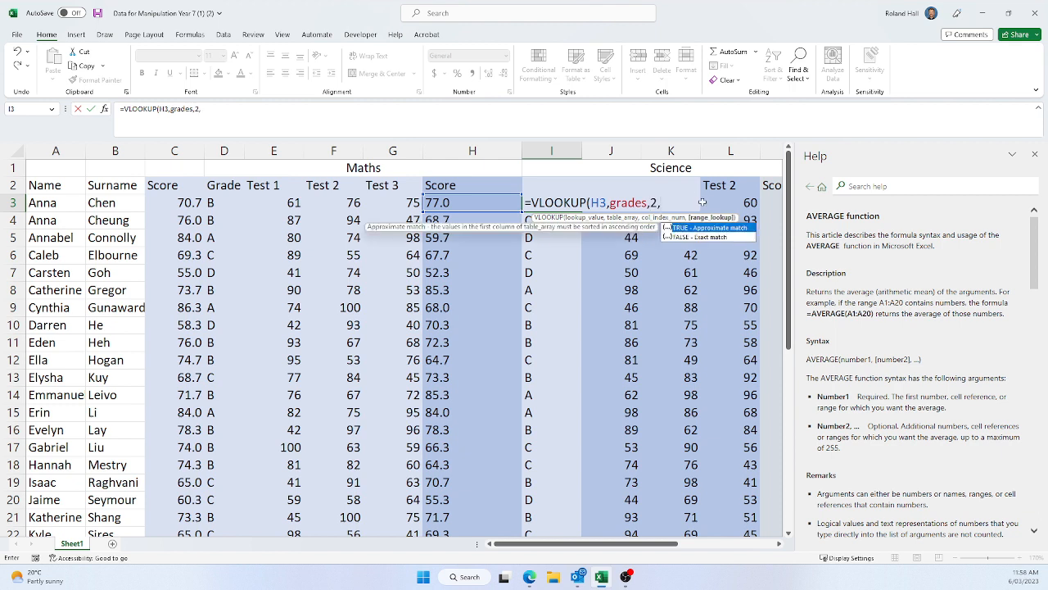
double_click(720, 229)
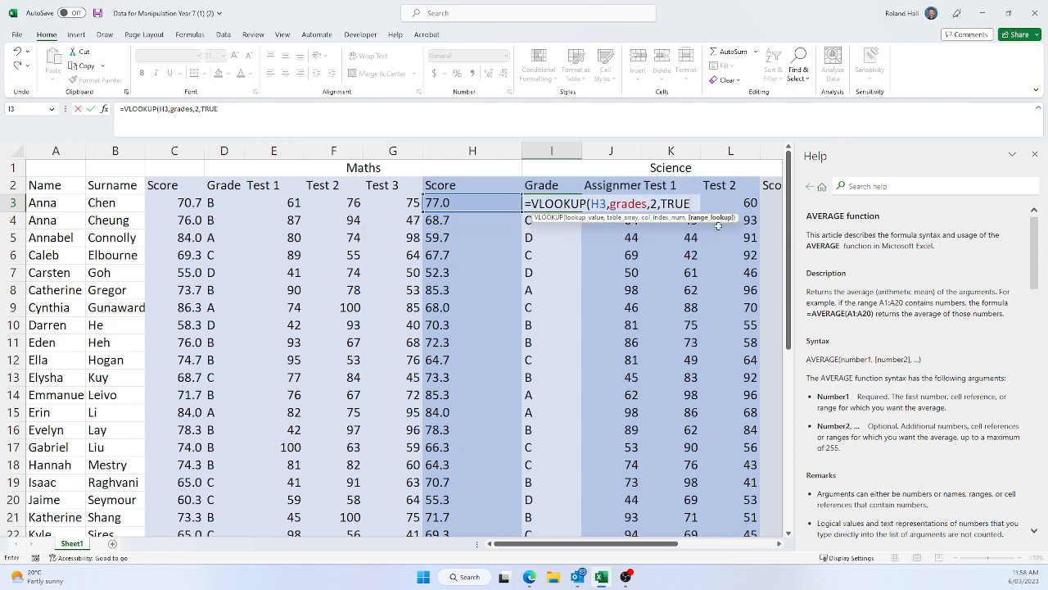
type(")")
key("Return")
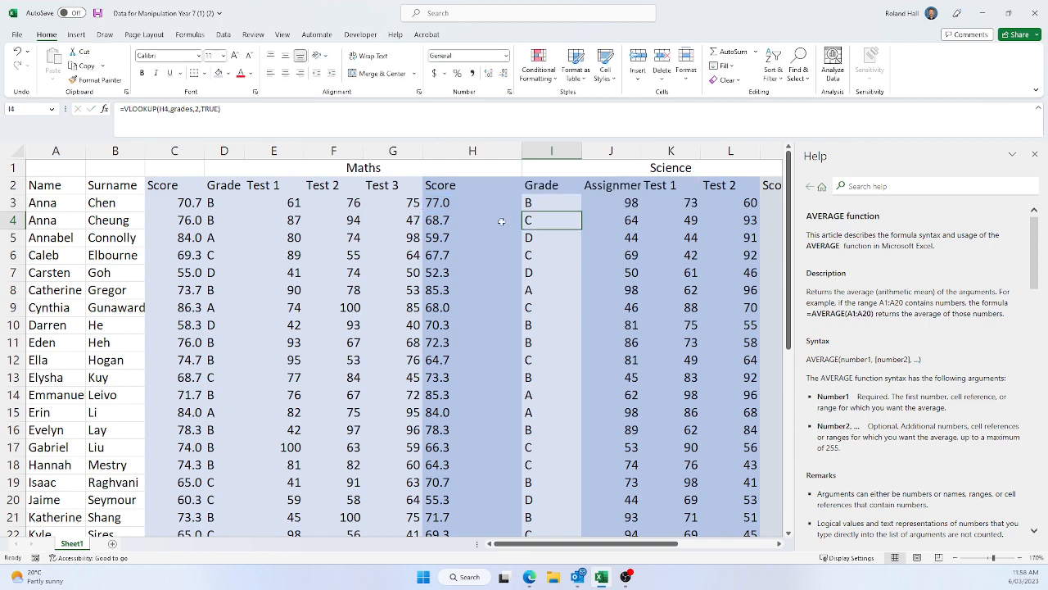
- Fill the re-entered Science grade formula from I3 down to I30
left_click(537, 206)
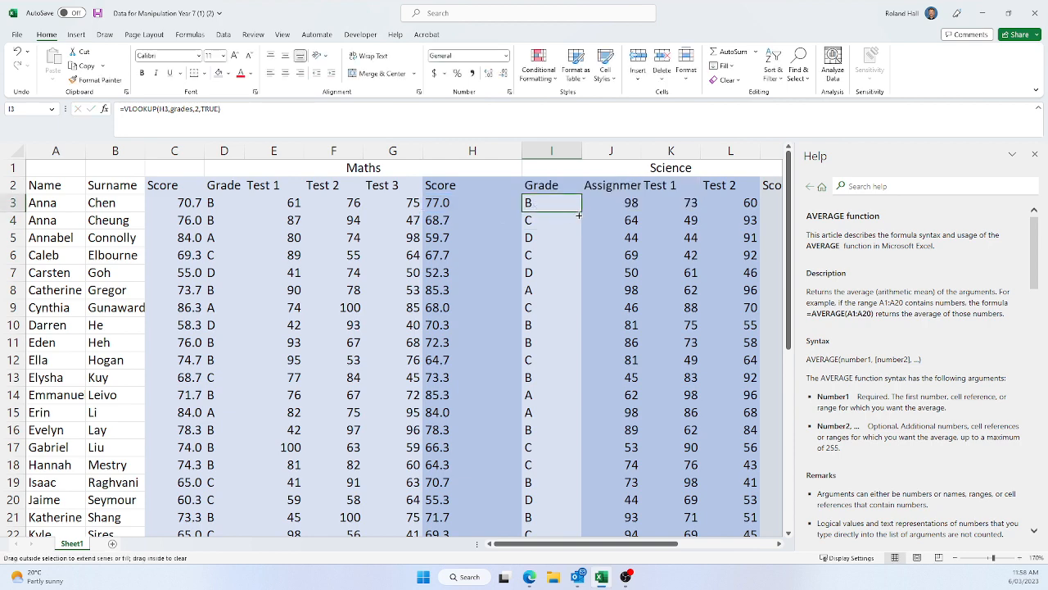
left_click_drag(579, 215, 570, 508)
scroll(560, 466, "up", 3)
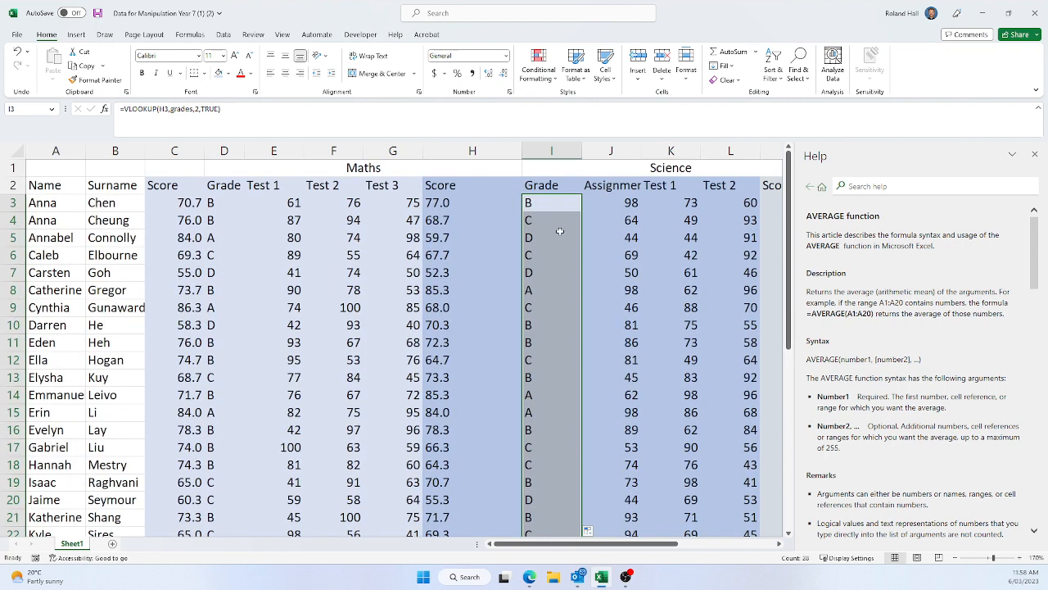
- Shade the Science grades I3:I30 with the same darker light-blue theme fill as the other Science columns
left_click(229, 74)
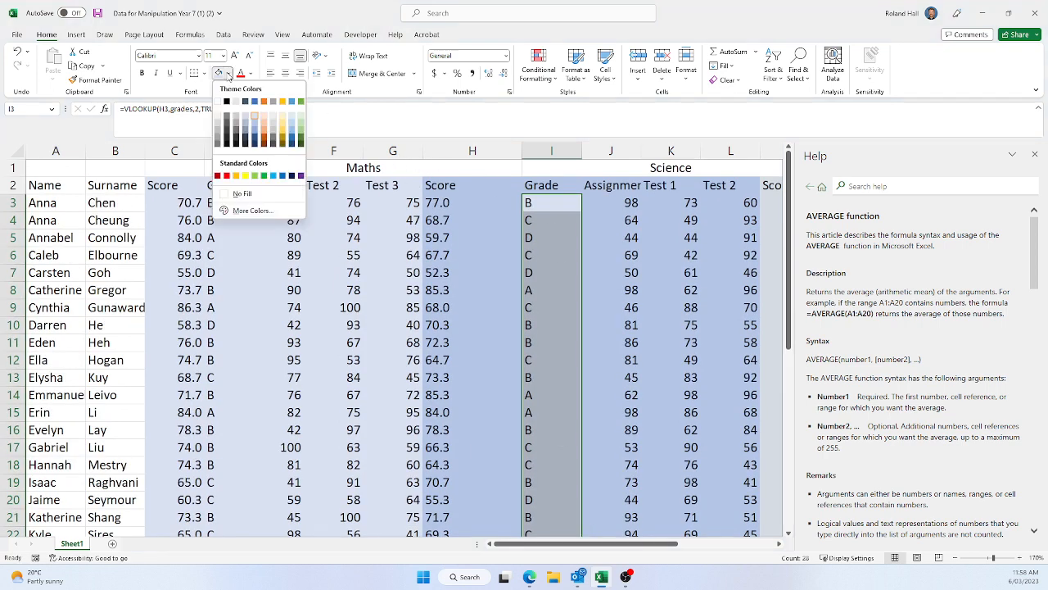
left_click(254, 123)
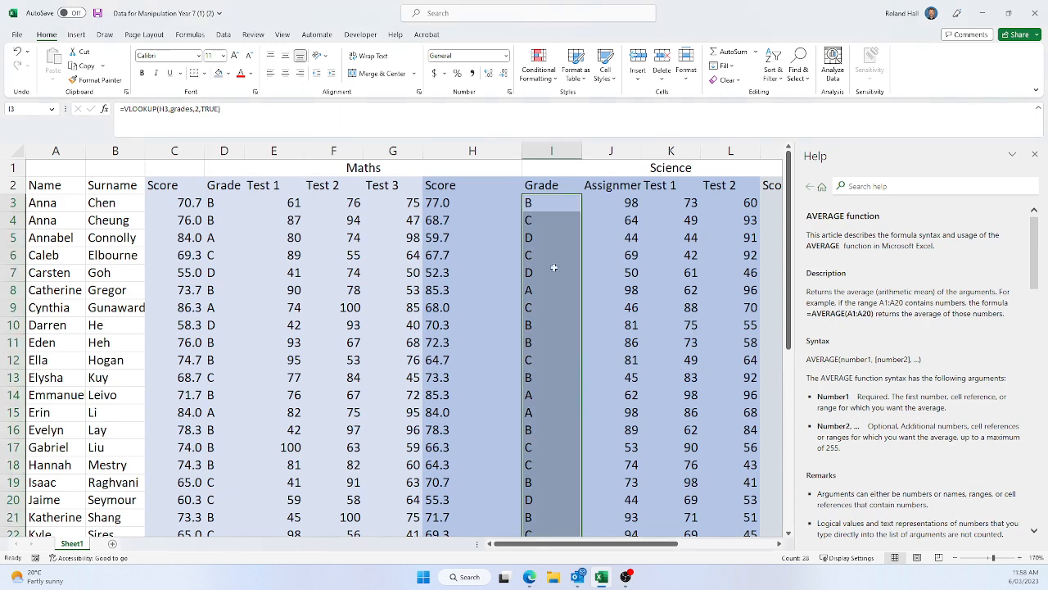
left_click(629, 284)
- Check the Score and Grade formulas in the last student row of the Science section, row 30
scroll(633, 391, "down", 6)
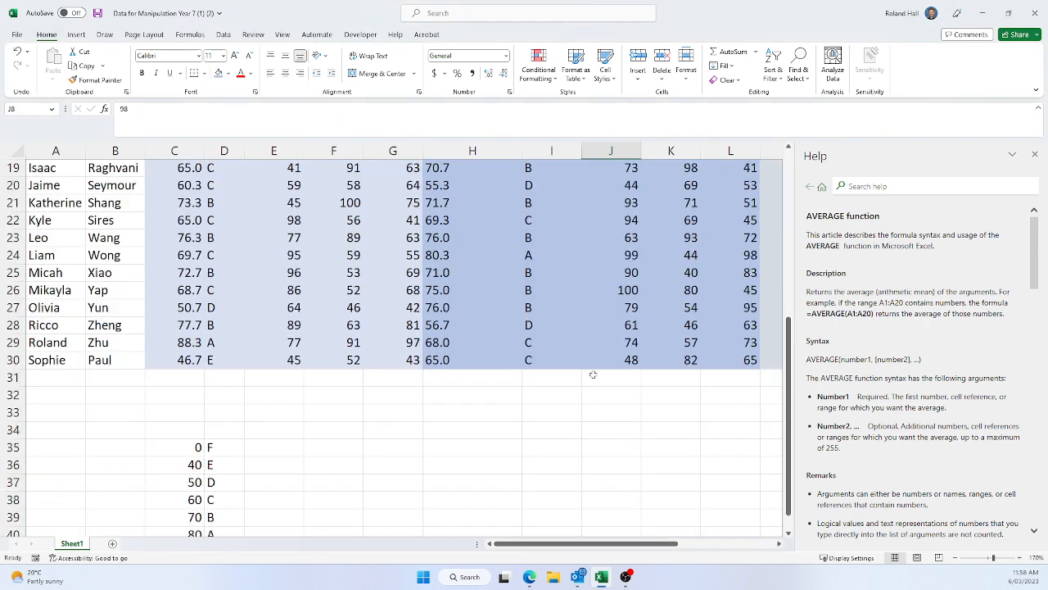
left_click(530, 360)
left_click(632, 360)
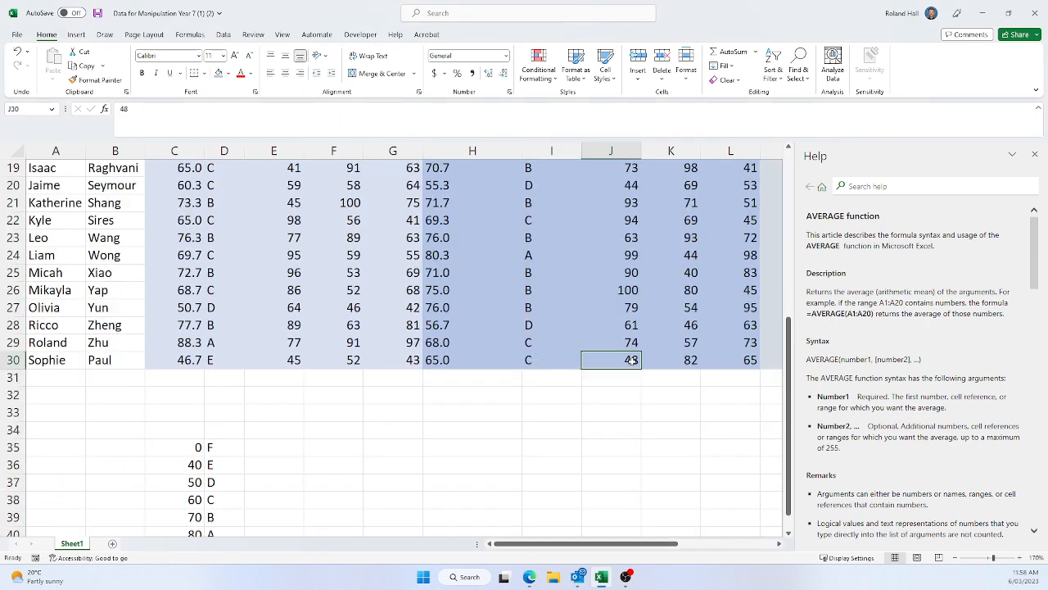
left_click(547, 362)
left_click(448, 359)
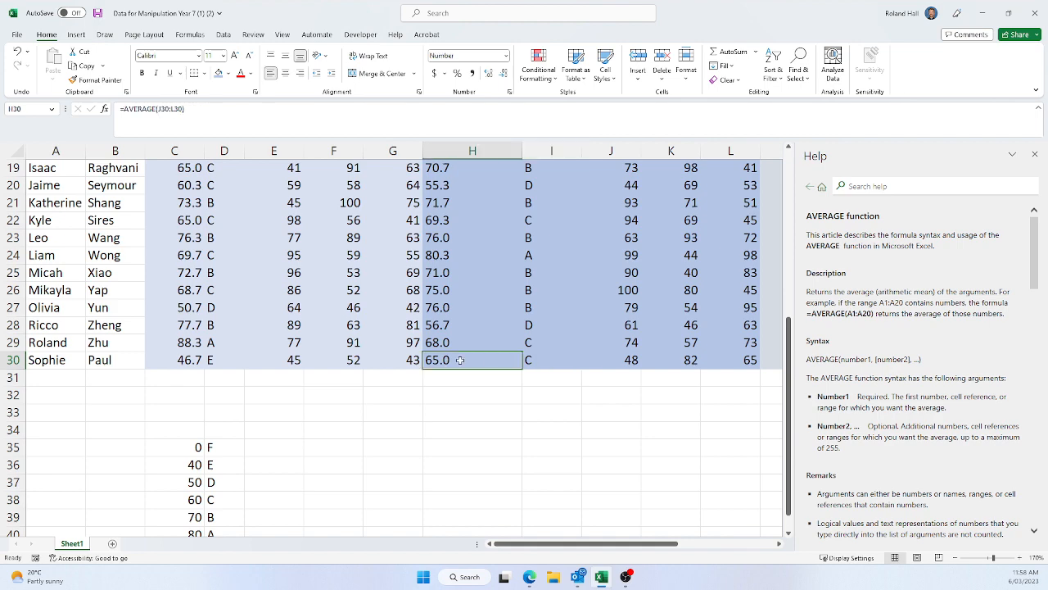
left_click(536, 366)
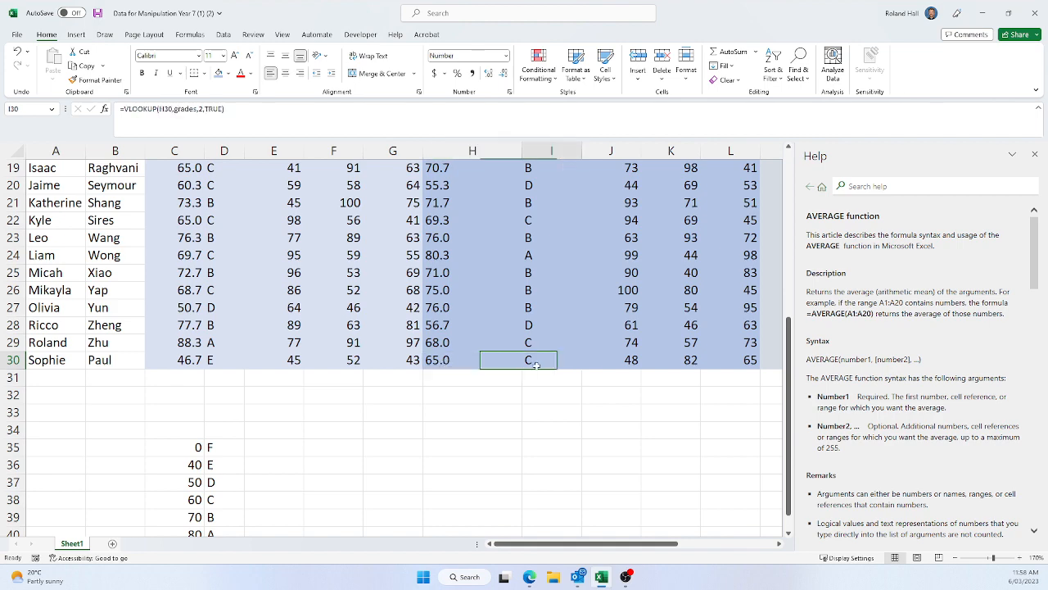
left_click(634, 362)
left_click(538, 366)
scroll(589, 361, "up", 6)
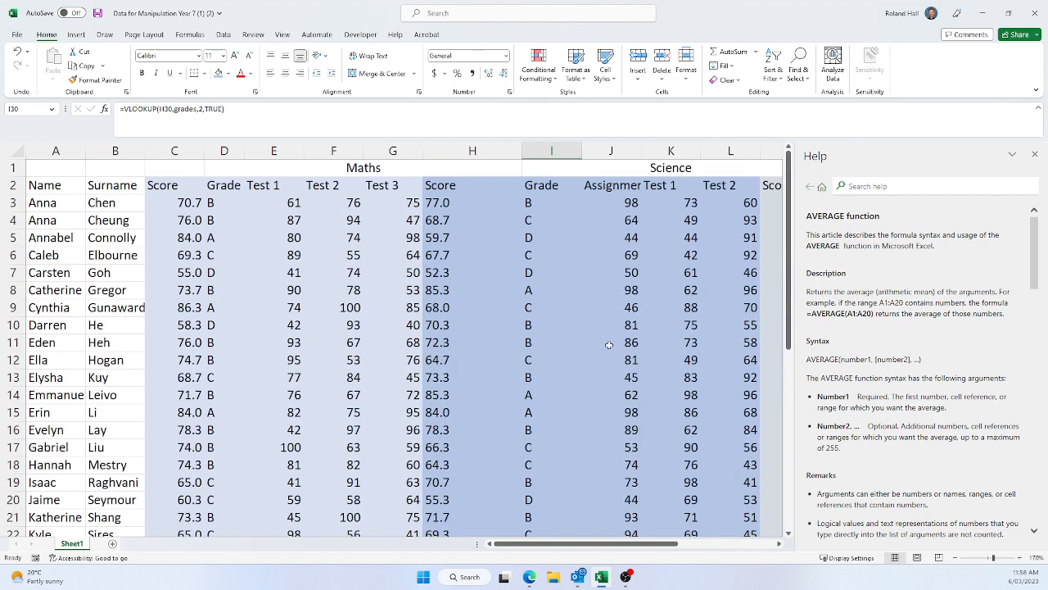
- Copy the Science grade formula from I3 into the DIT Grade cell N3
left_click_drag(586, 542, 675, 542)
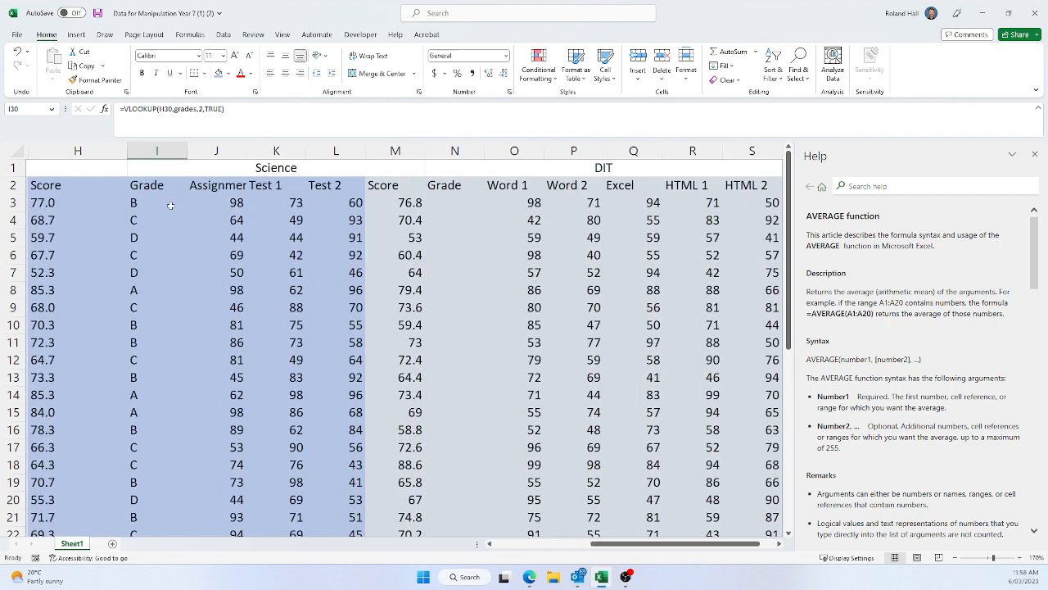
left_click(131, 203)
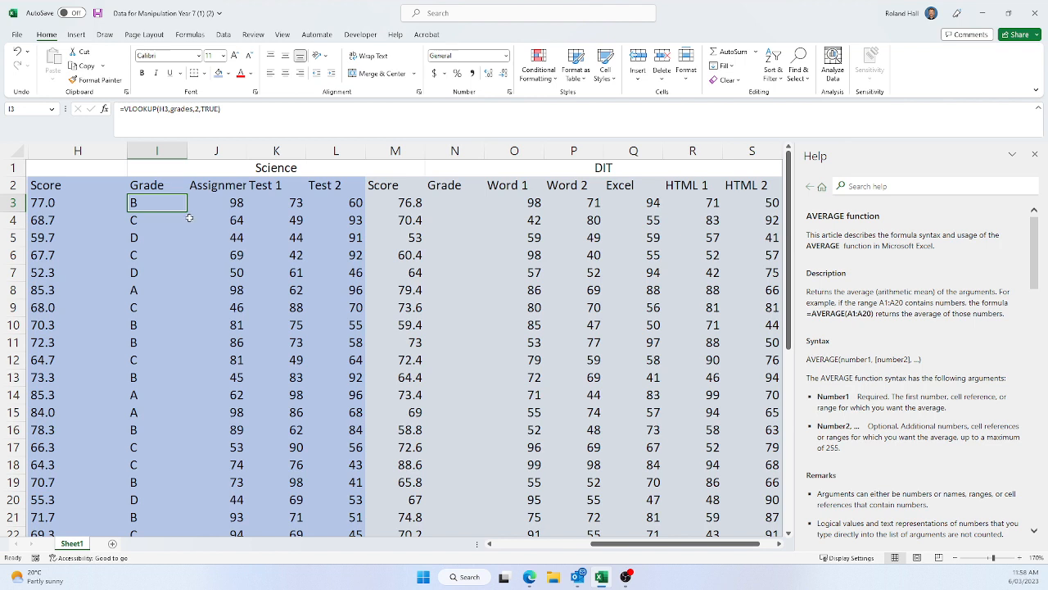
key("ctrl+c")
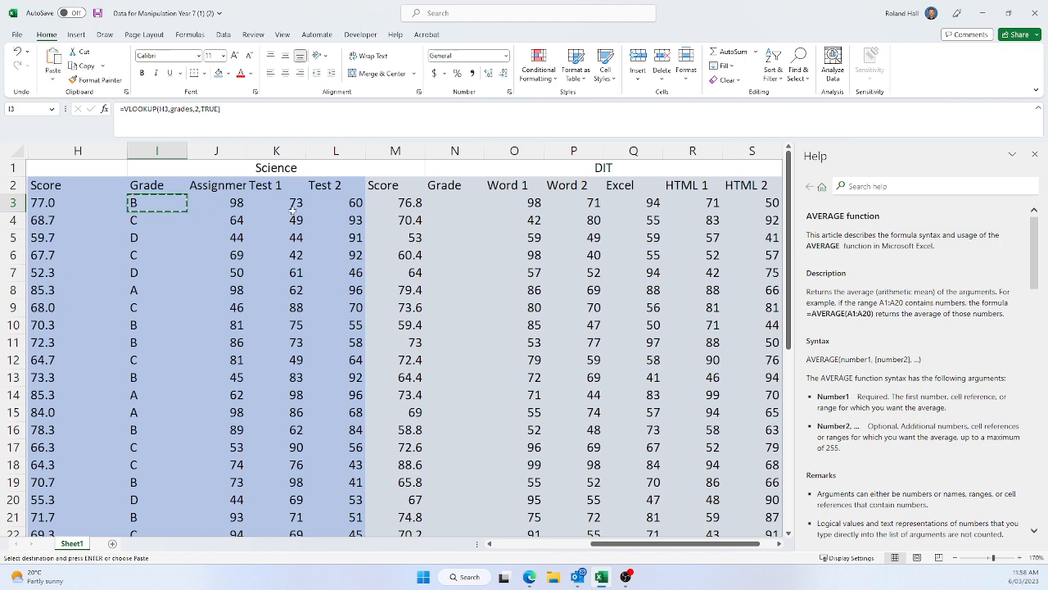
left_click(452, 206)
key("ctrl+v")
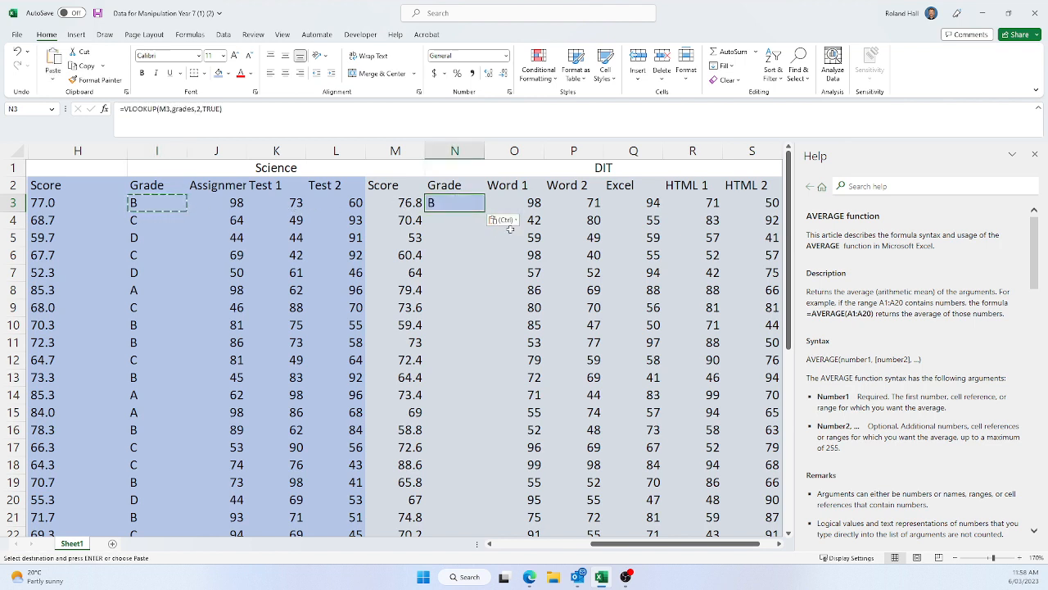
- Fill the DIT grade formula from N3 down to N30
left_click(465, 223)
left_click(456, 205)
left_click_drag(484, 219, 463, 501)
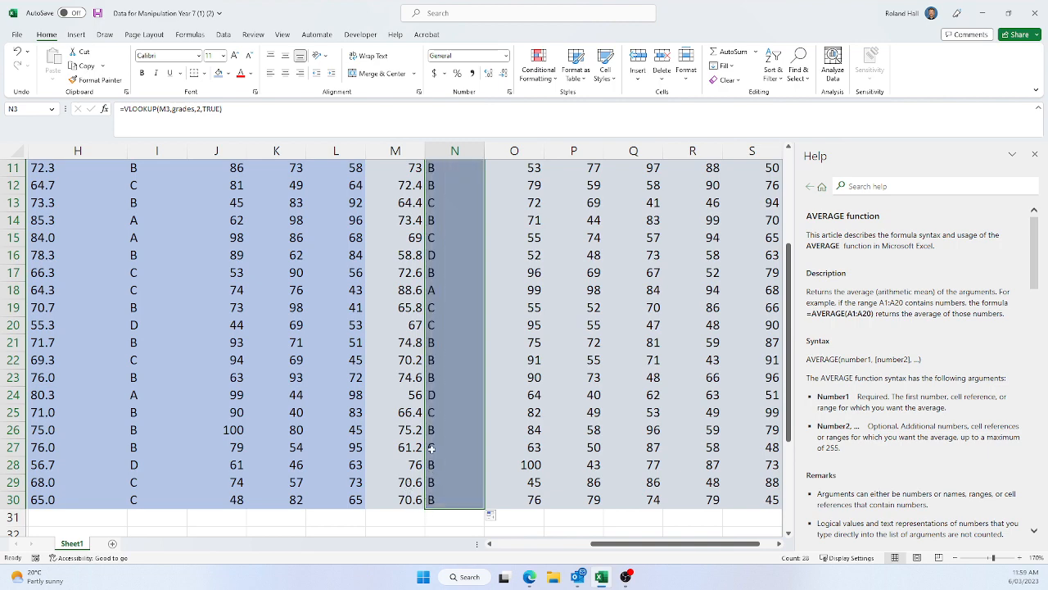
scroll(412, 192, "up", 4)
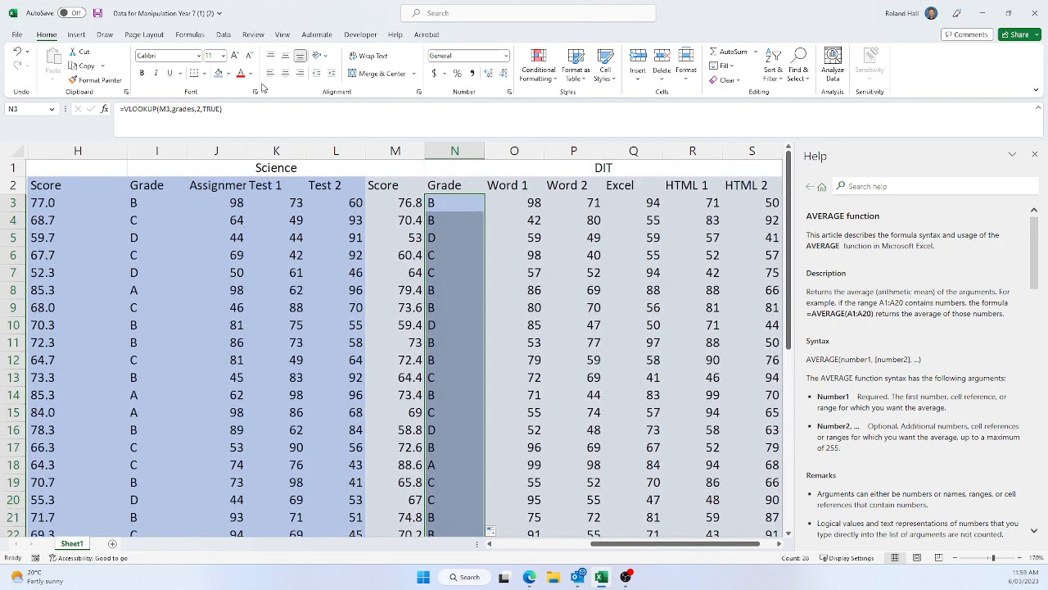
- Shade the DIT grades N3:N30 with the same light blue-grey theme fill as the other DIT columns
left_click(230, 73)
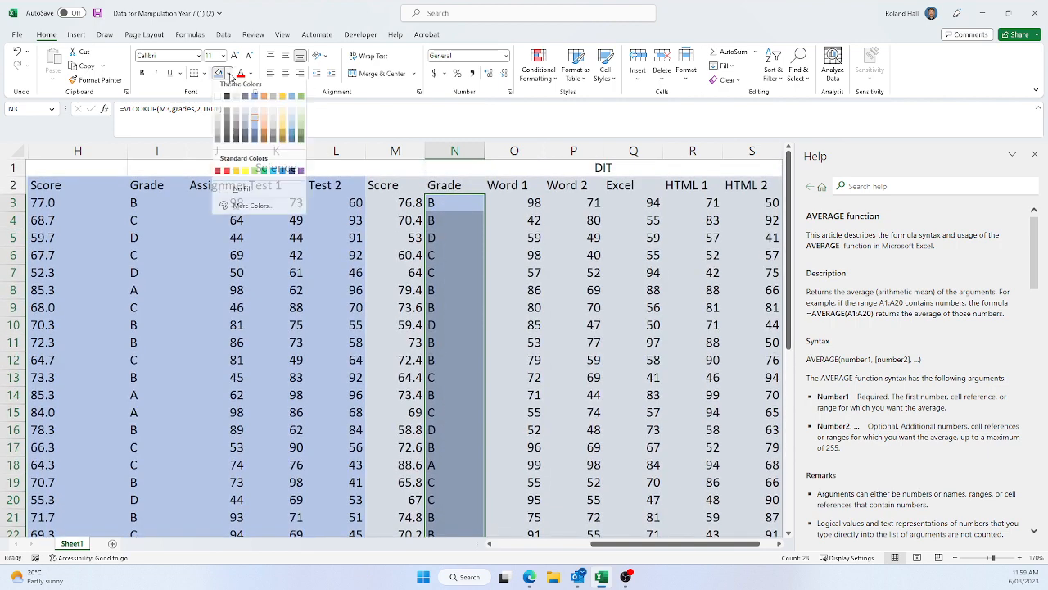
left_click(246, 119)
left_click(620, 309)
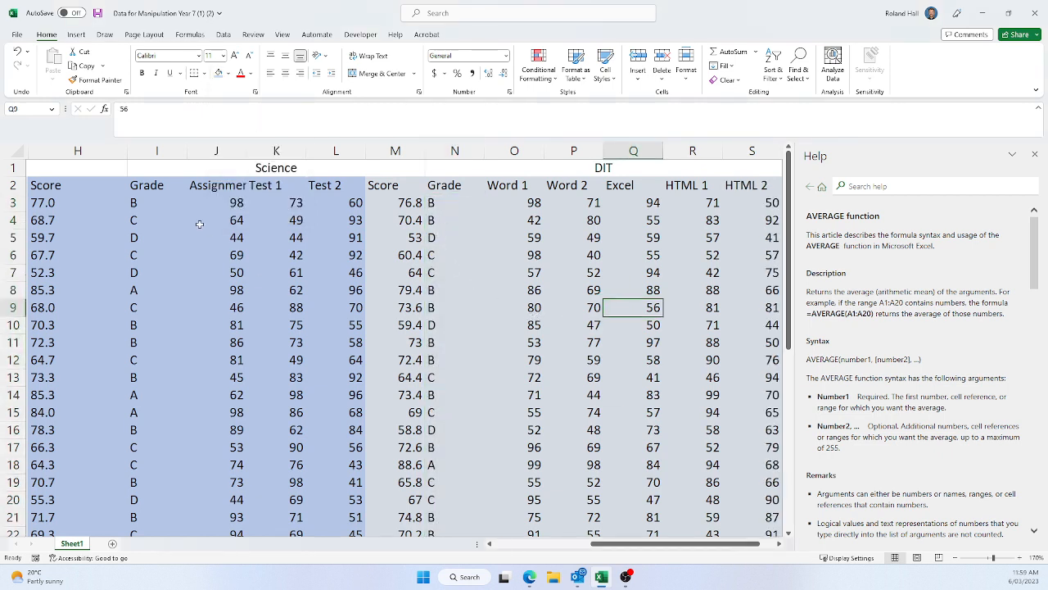
- AutoFit the Surname column B so the longest surname fits
scroll(232, 221, "down", 4)
scroll(260, 250, "up", 4)
left_click_drag(586, 545, 507, 541)
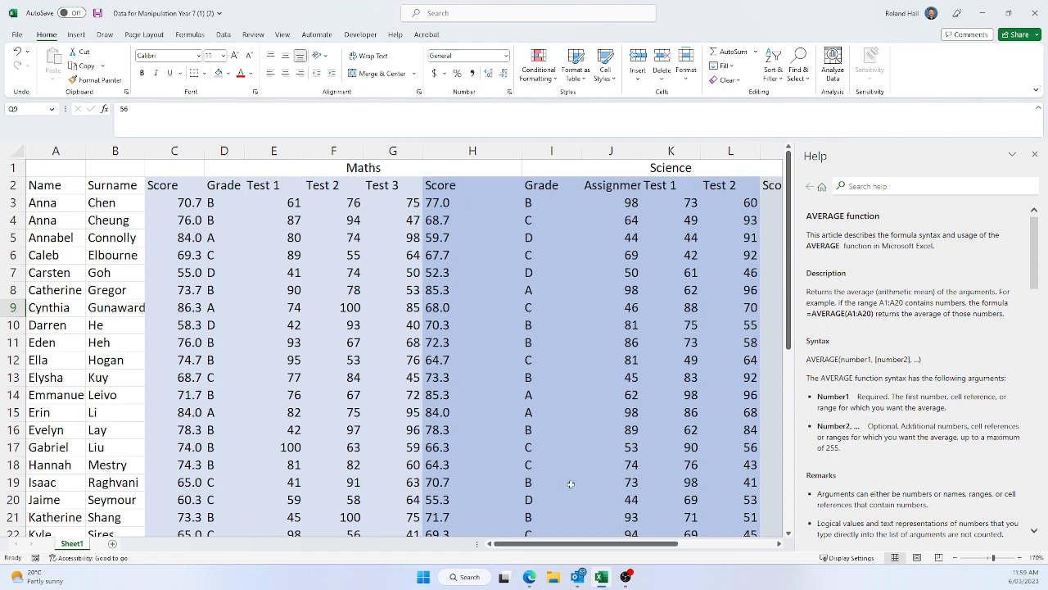
mouse_move(582, 543)
left_mouse_down()
mouse_move(759, 546)
mouse_move(588, 532)
left_mouse_up()
left_click(123, 309)
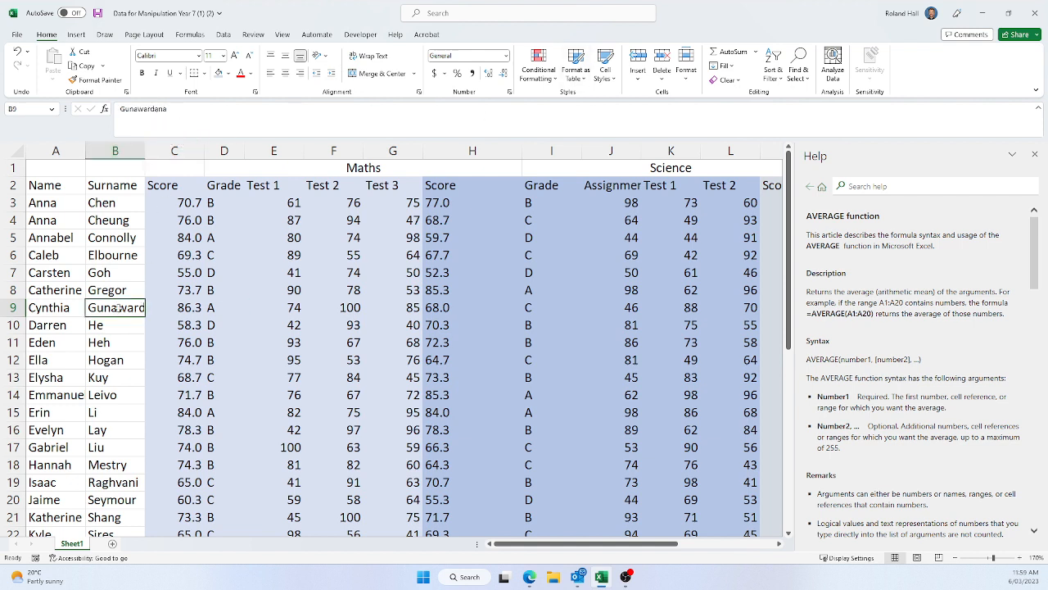
double_click(144, 150)
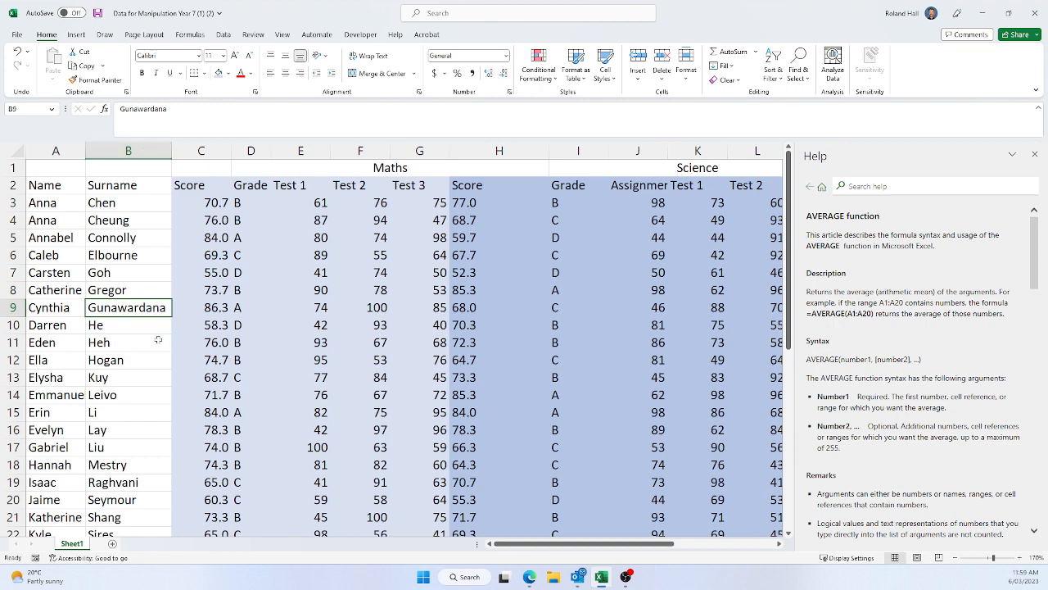
- AutoFit the Name column A and the Maths Score, Grade and Test columns C to G
scroll(159, 339, "down", 5)
scroll(131, 257, "up", 5)
double_click(84, 150)
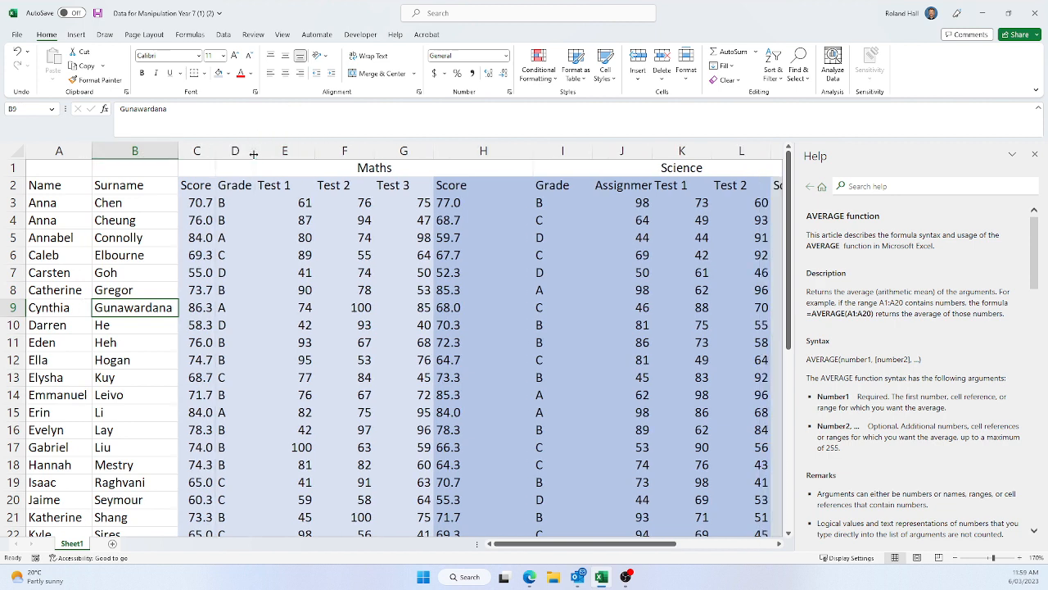
double_click(316, 151)
double_click(356, 151)
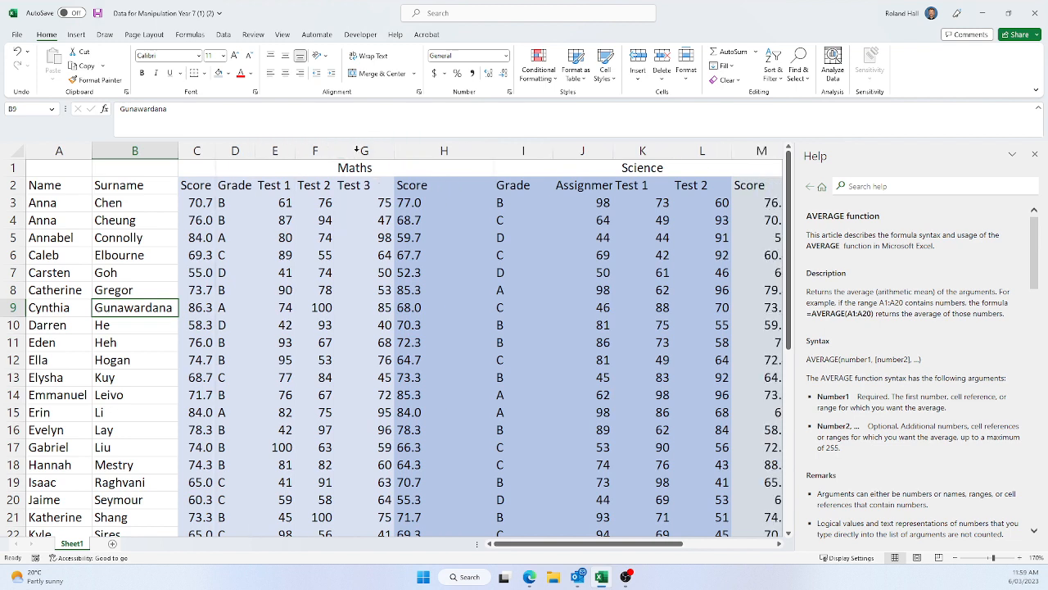
double_click(393, 151)
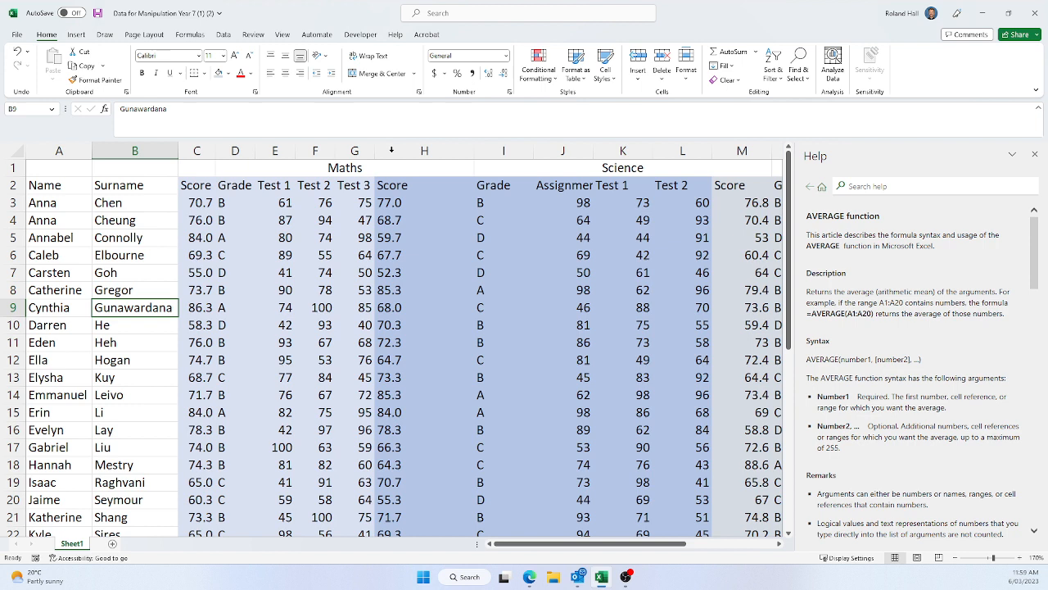
- AutoFit the Science columns H to L, including Score, Grade, Assignment, Test 1 and Test 2
double_click(474, 150)
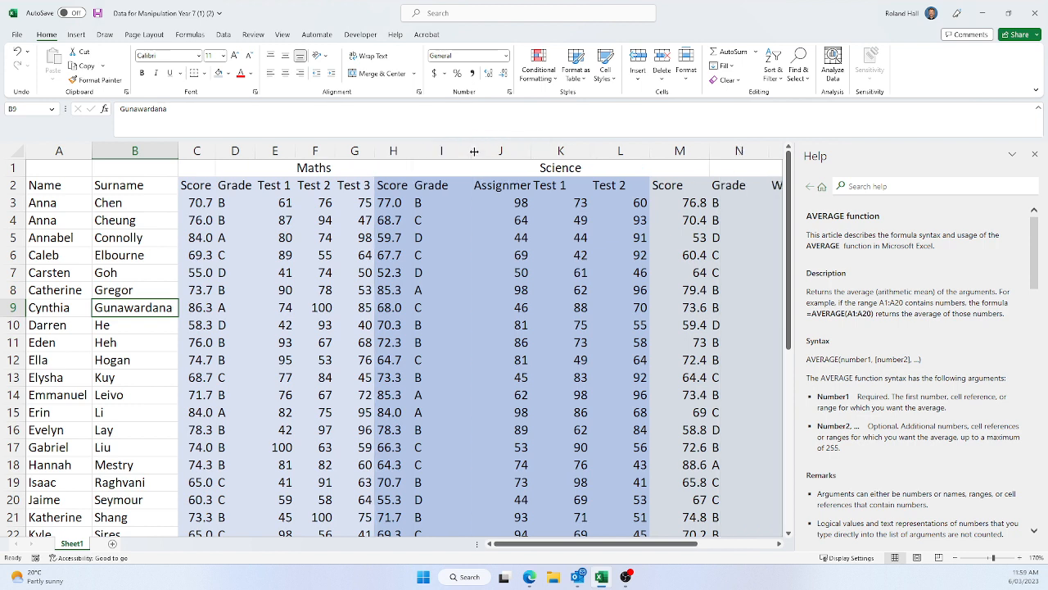
double_click(471, 150)
left_click(471, 151)
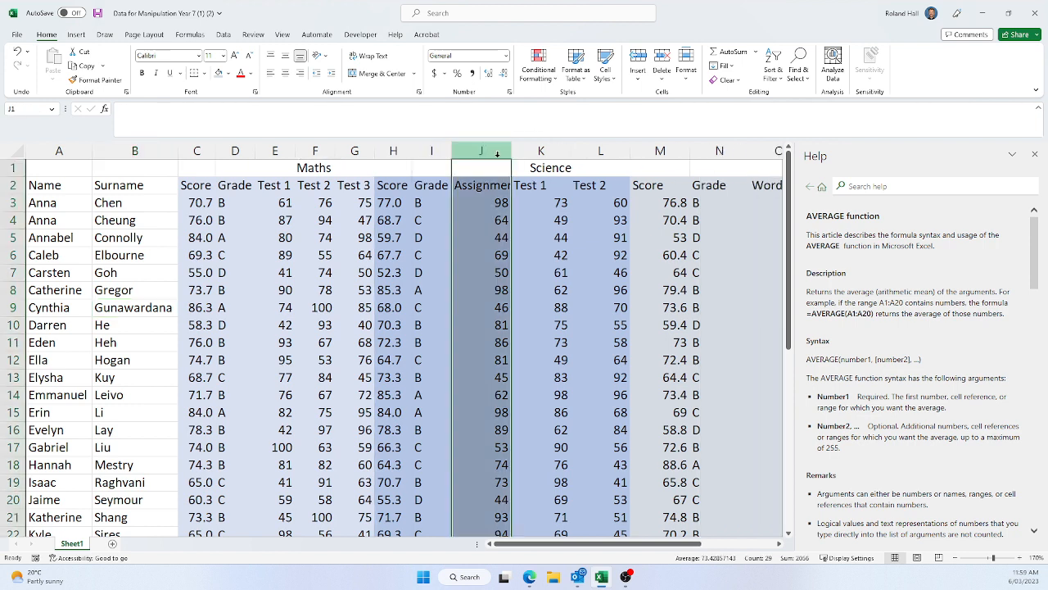
double_click(511, 151)
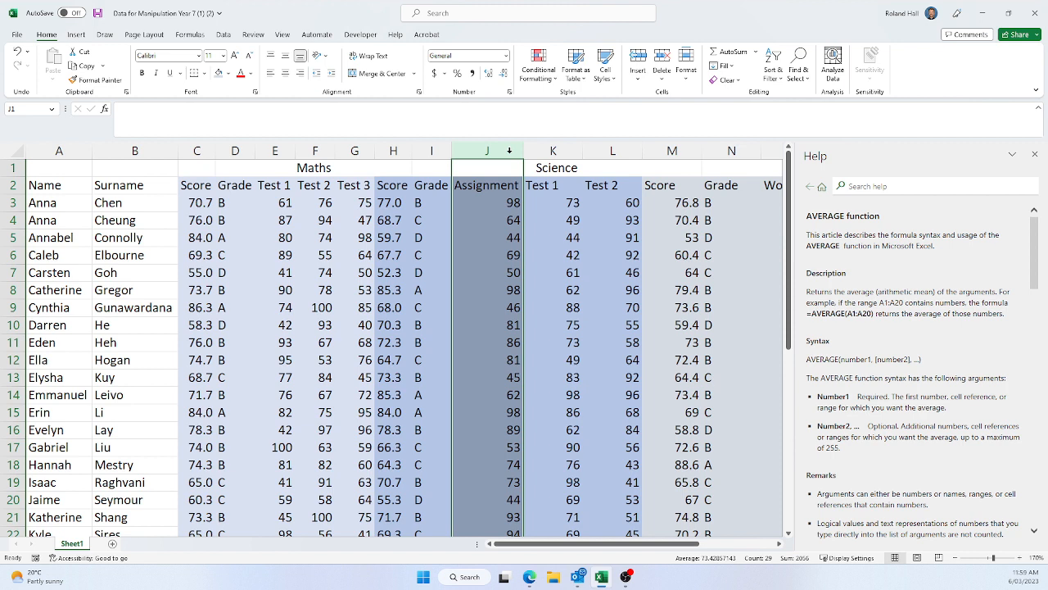
double_click(581, 151)
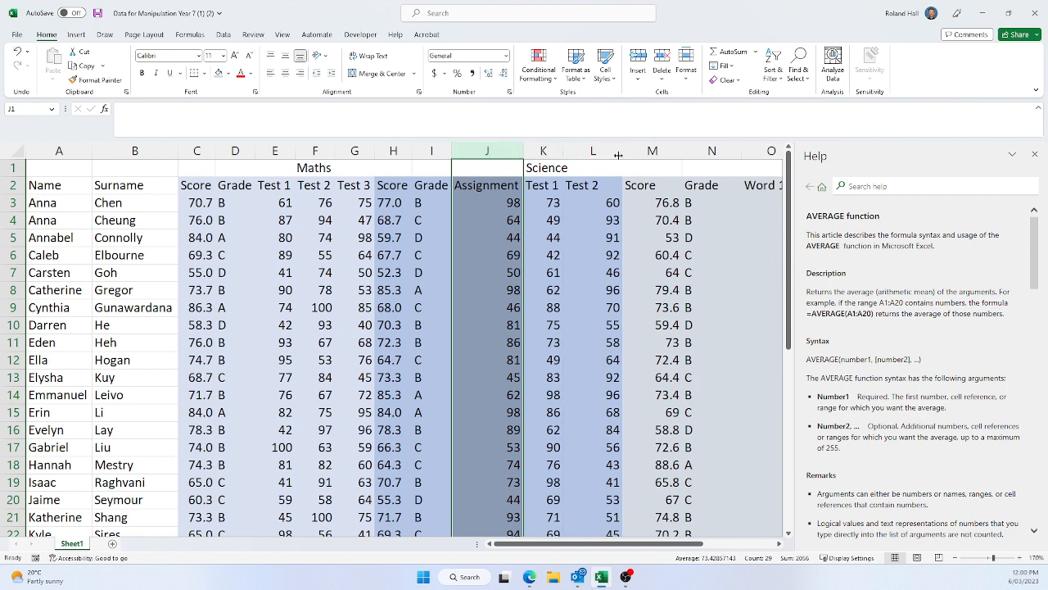
double_click(622, 151)
- AutoFit the DIT columns M to Q and the HTML 2 column S, and close the Help pane
double_click(664, 152)
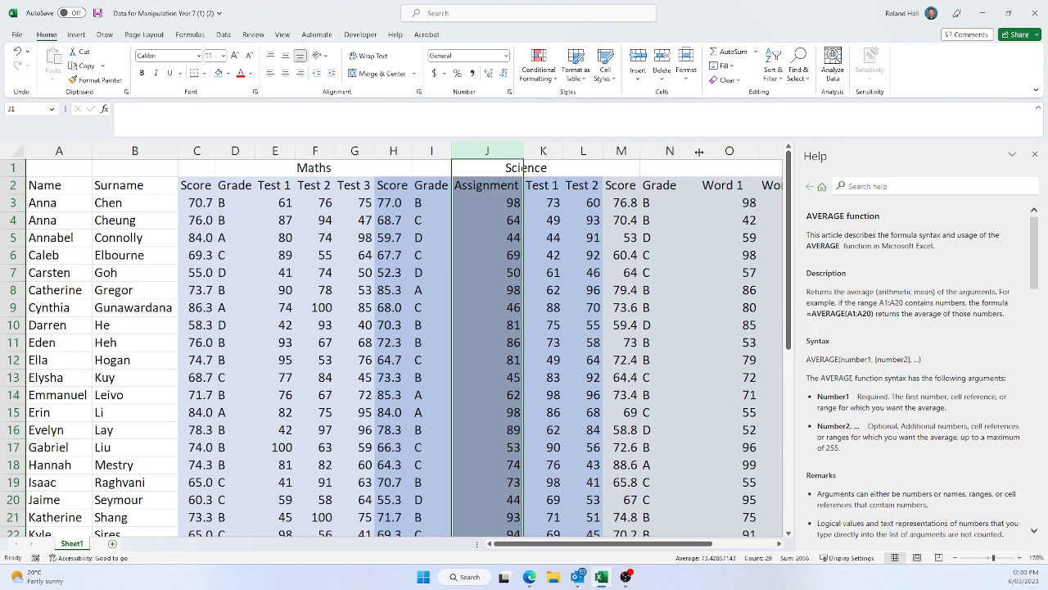
double_click(699, 150)
double_click(740, 151)
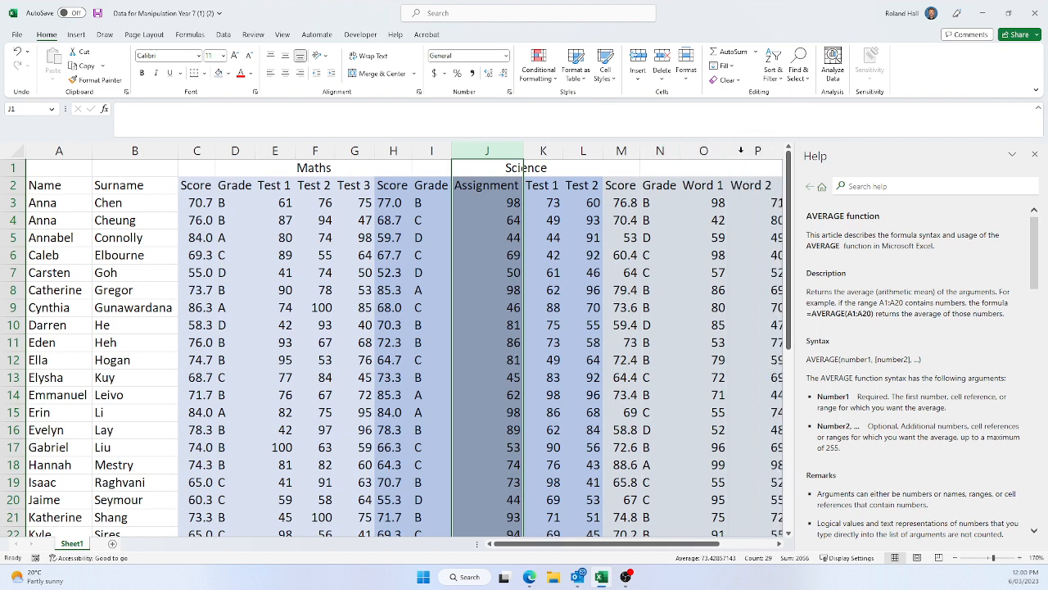
left_click(1034, 154)
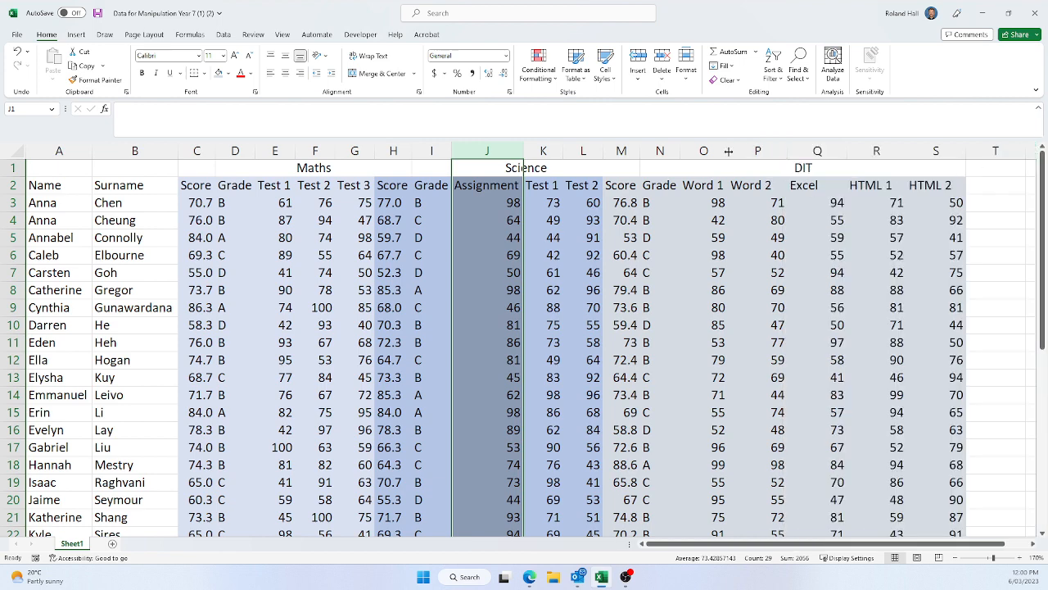
double_click(786, 150)
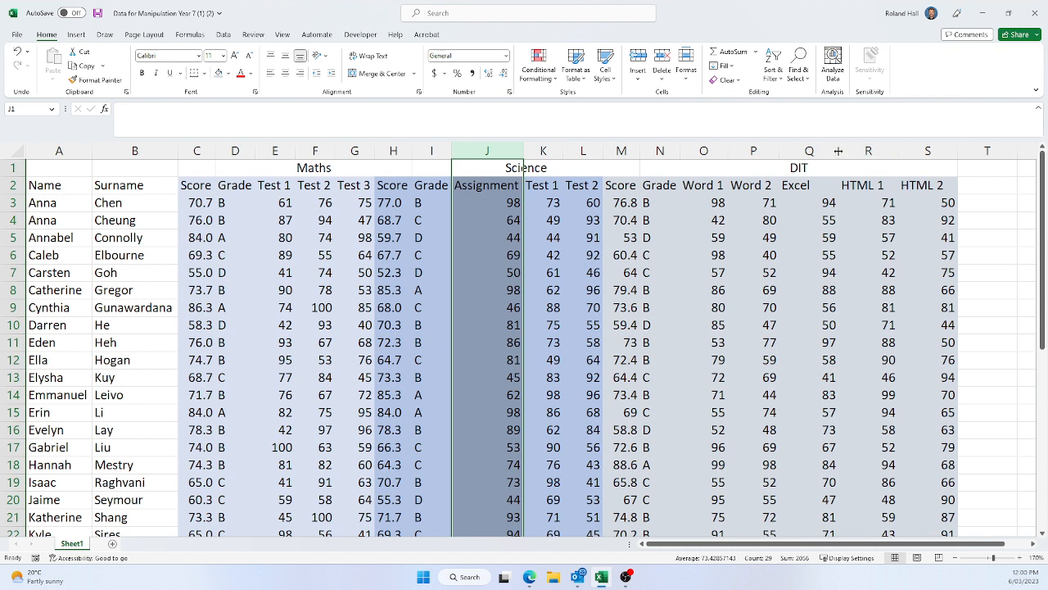
double_click(837, 151)
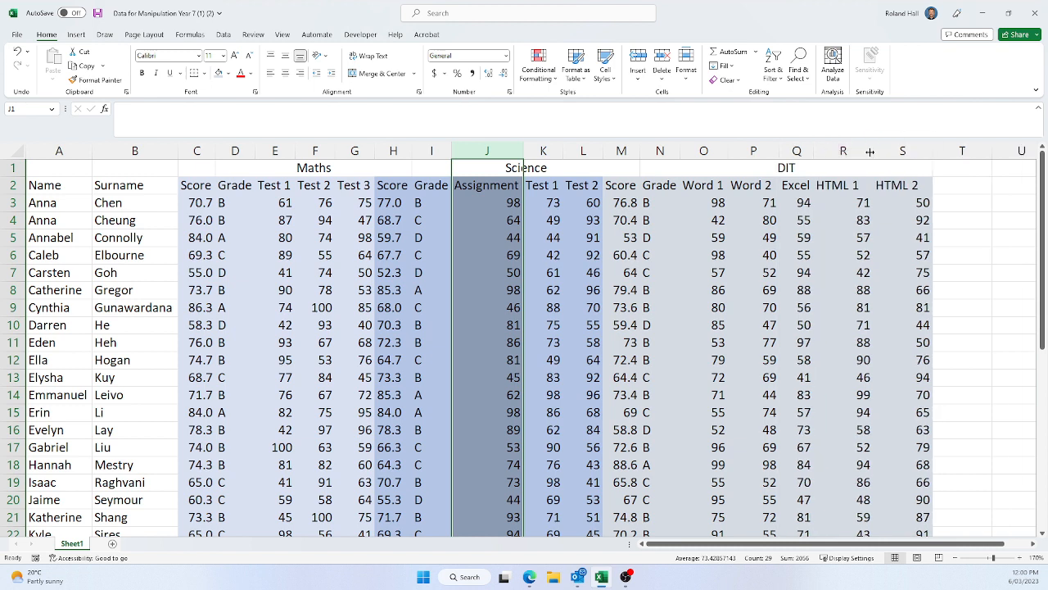
double_click(934, 151)
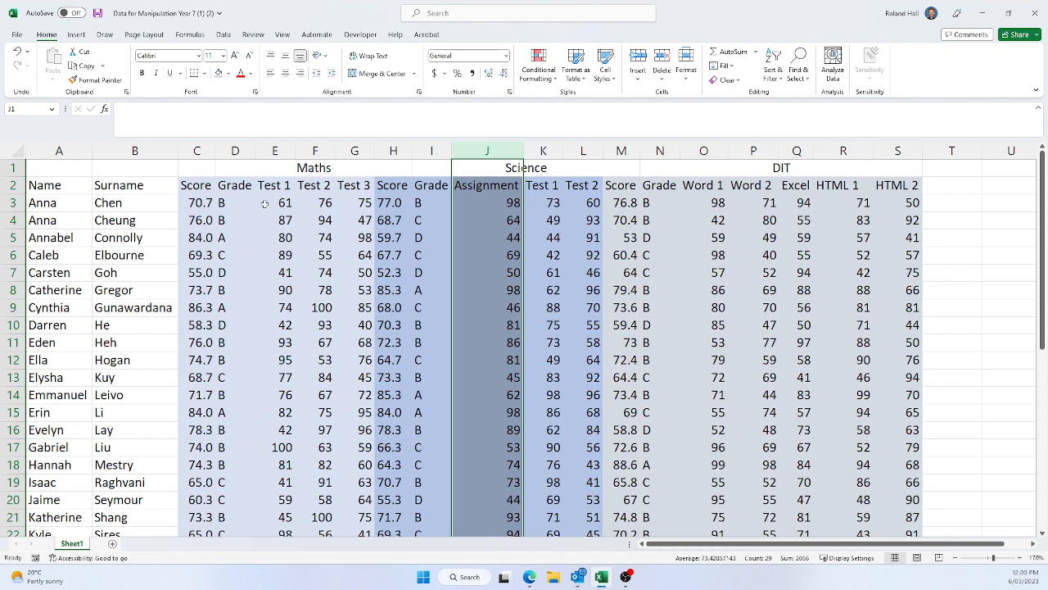
- Centre the headings, scores, grades and marks in C2:S30 horizontally
left_click_drag(265, 203, 274, 290)
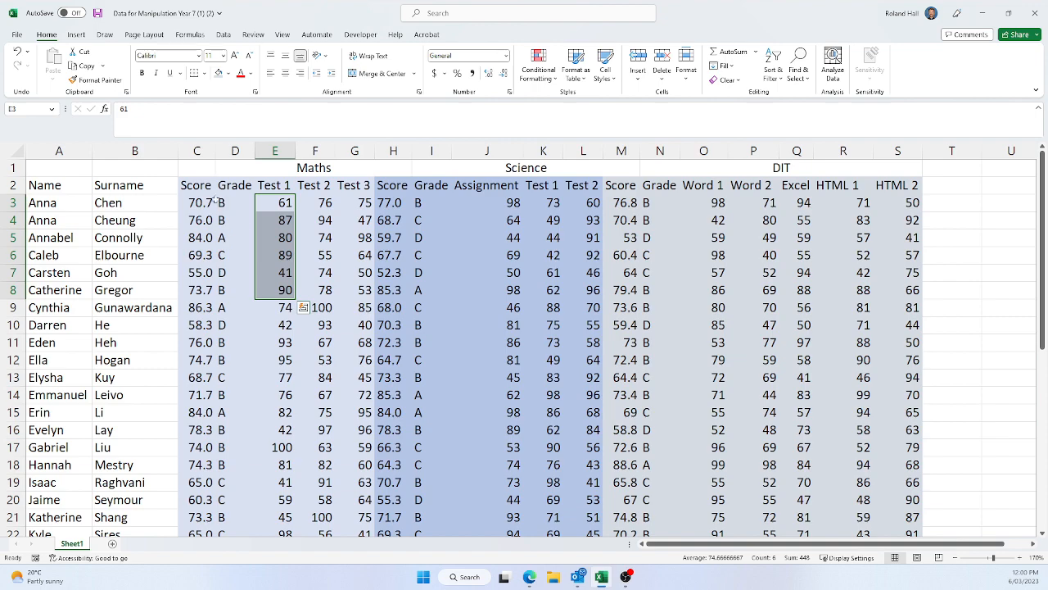
left_click_drag(196, 185, 901, 502)
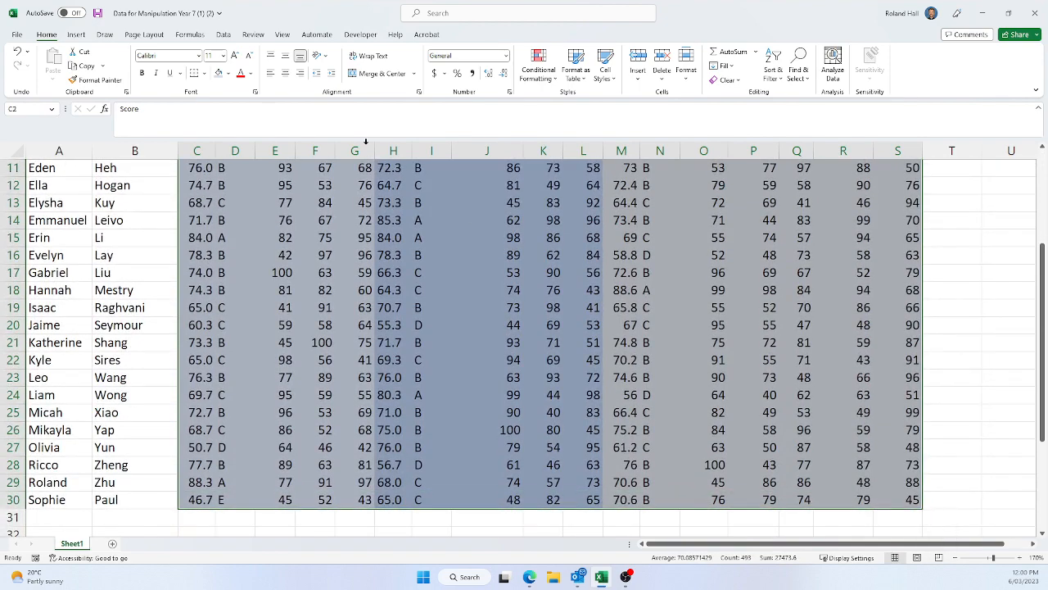
left_click(286, 76)
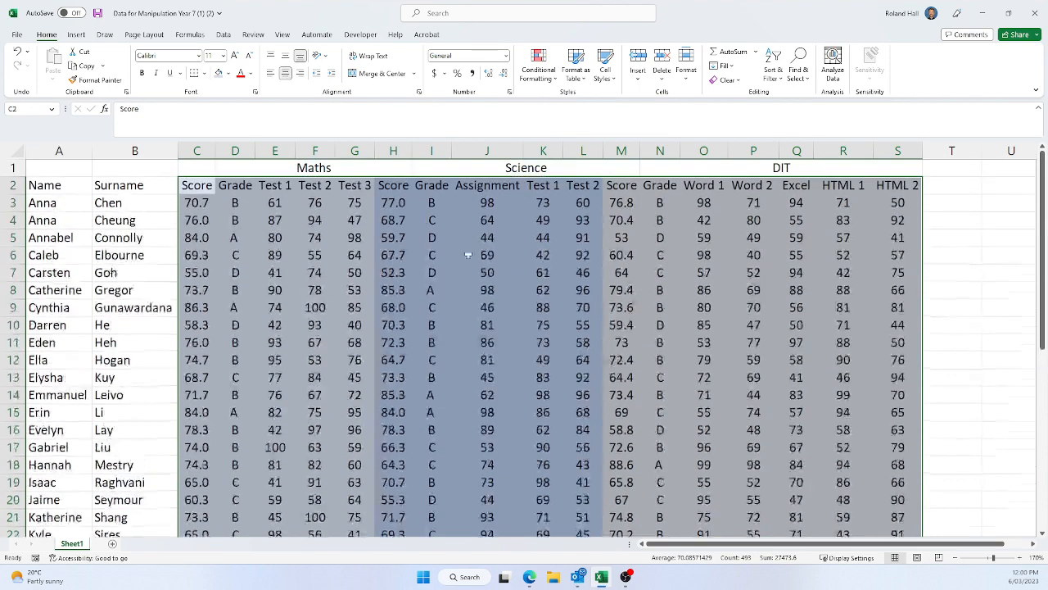
left_click(971, 311)
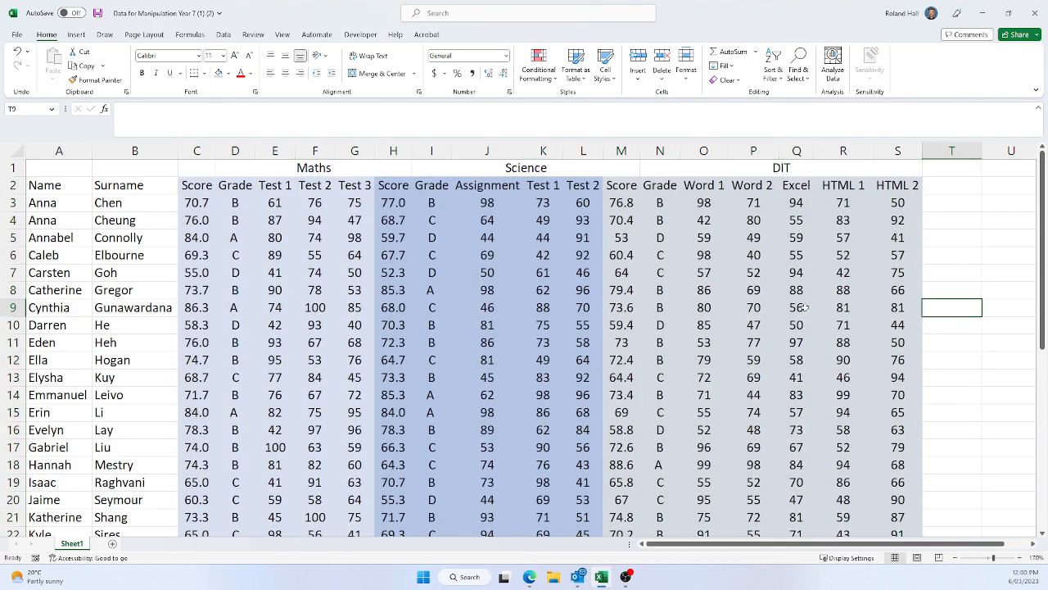
- Apply All Borders to the whole marks table A2:S30
scroll(219, 243, "down", 6)
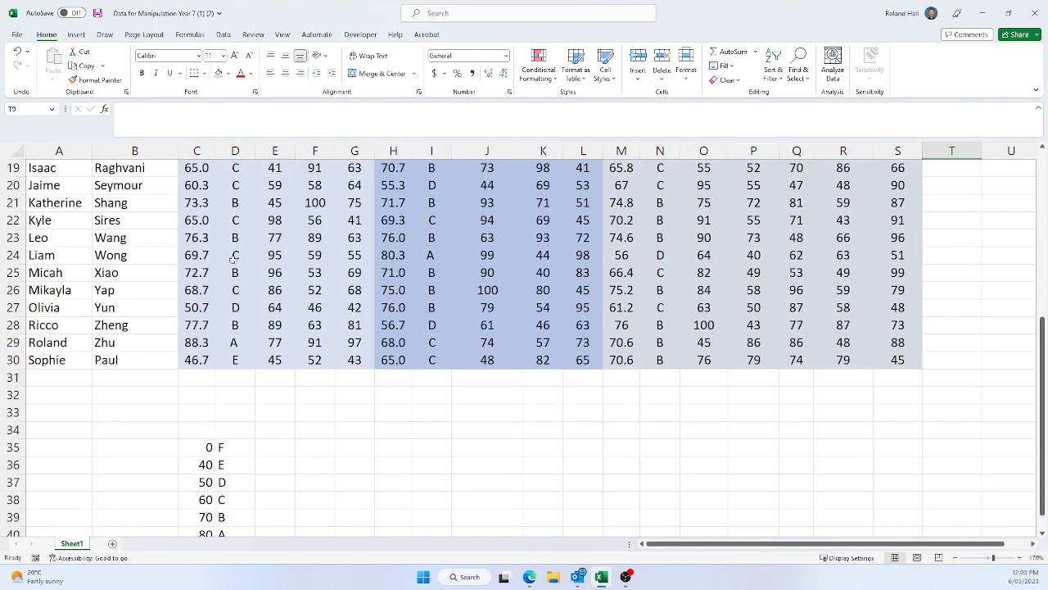
scroll(231, 258, "up", 2)
scroll(234, 259, "down", 3)
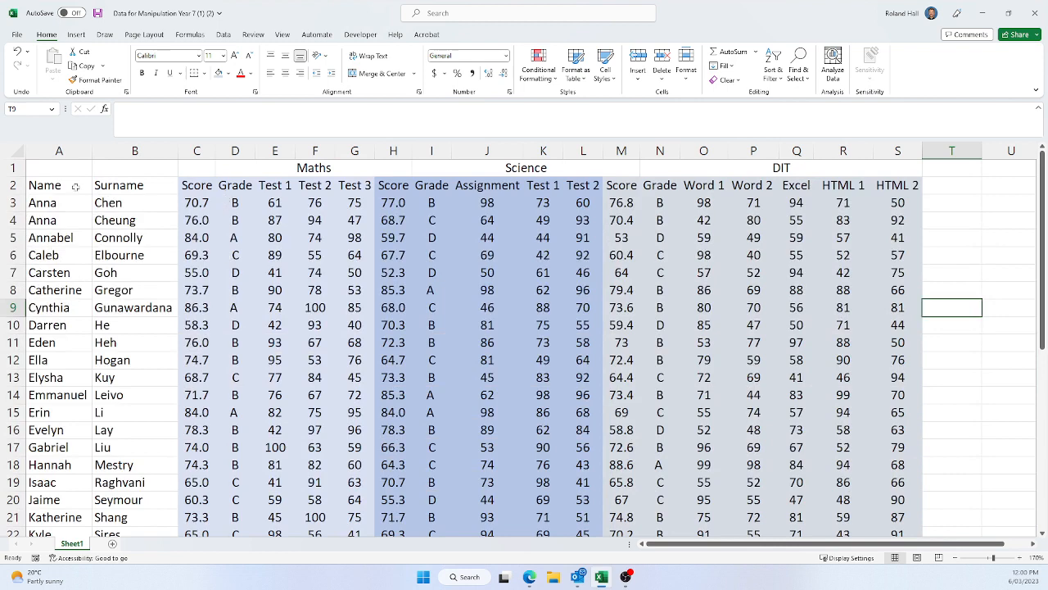
left_click_drag(74, 185, 894, 475)
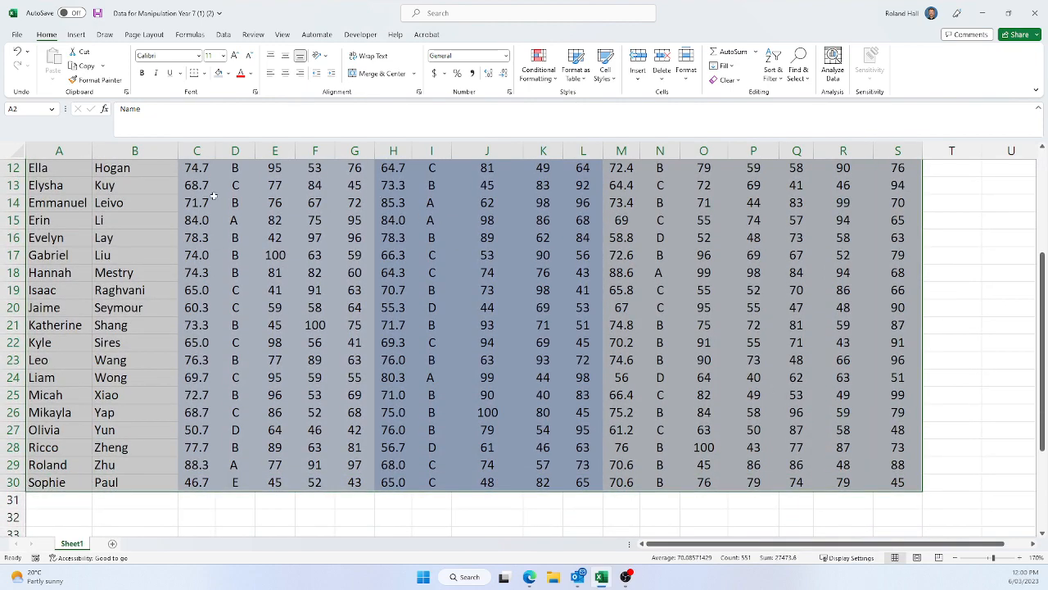
left_click(206, 73)
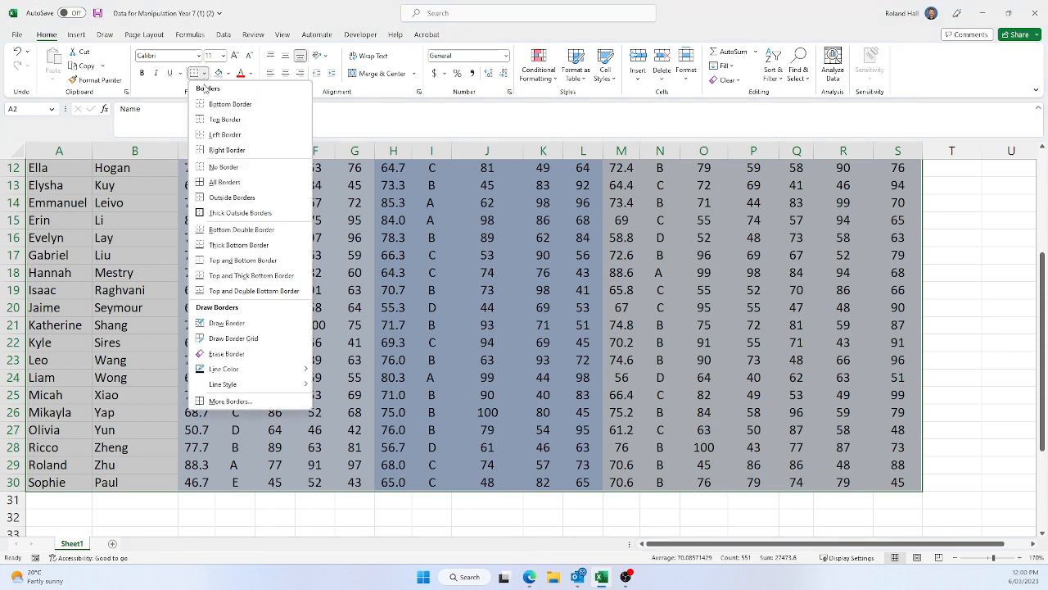
left_click(223, 183)
scroll(223, 183, "up", 4)
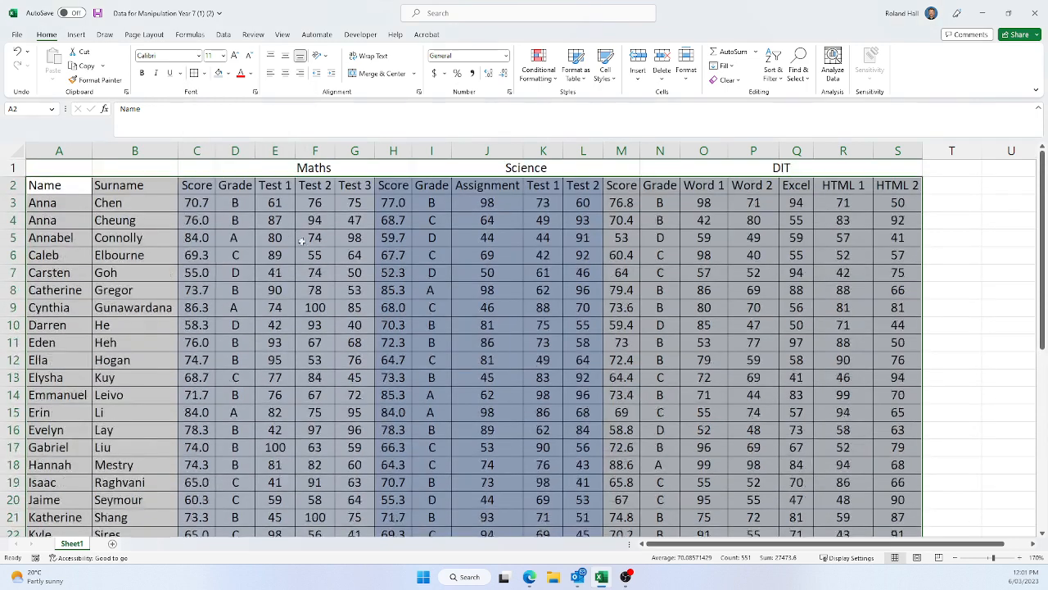
left_click(357, 275)
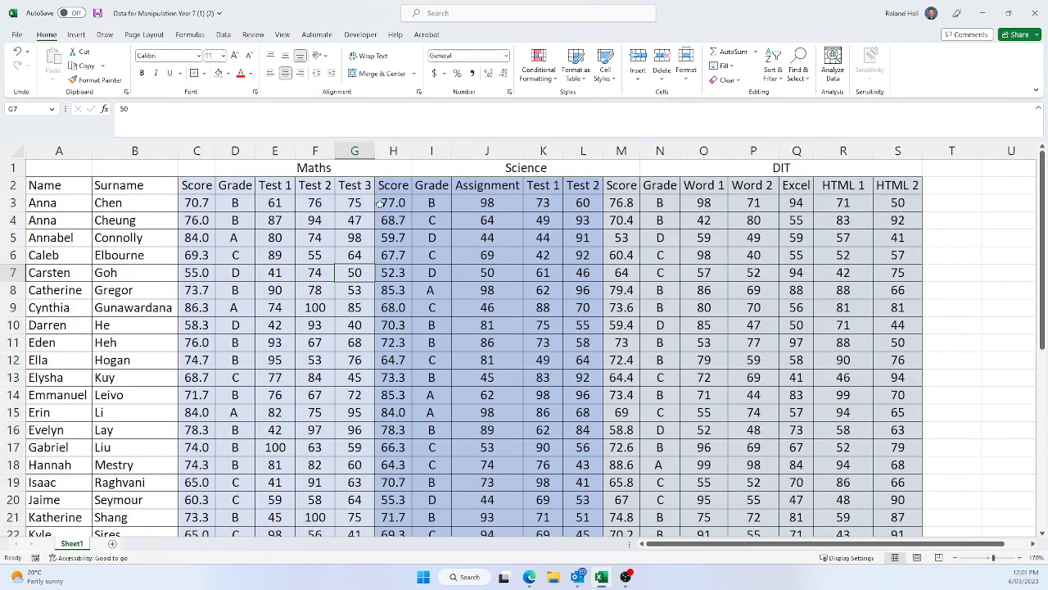
- Apply Outside Borders around the Maths heading cells D1:H1
left_click(233, 168)
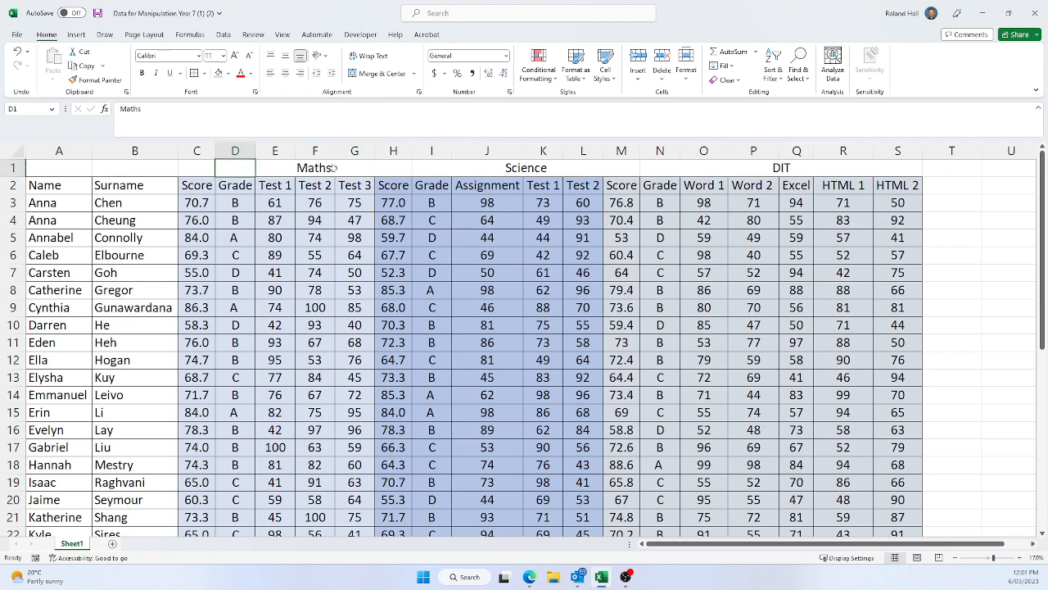
left_click_drag(384, 169, 232, 168)
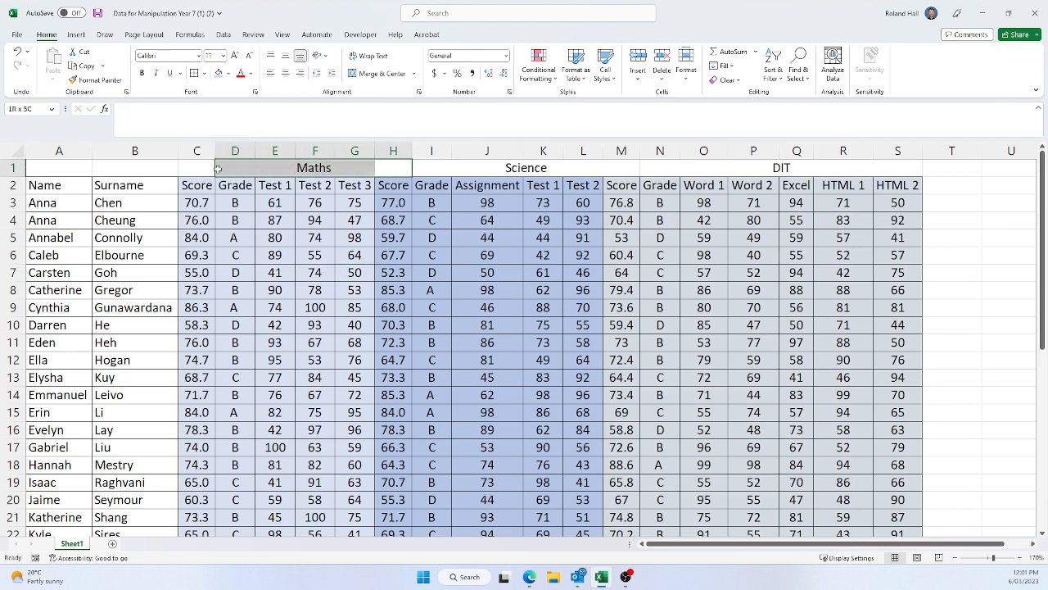
left_click(204, 73)
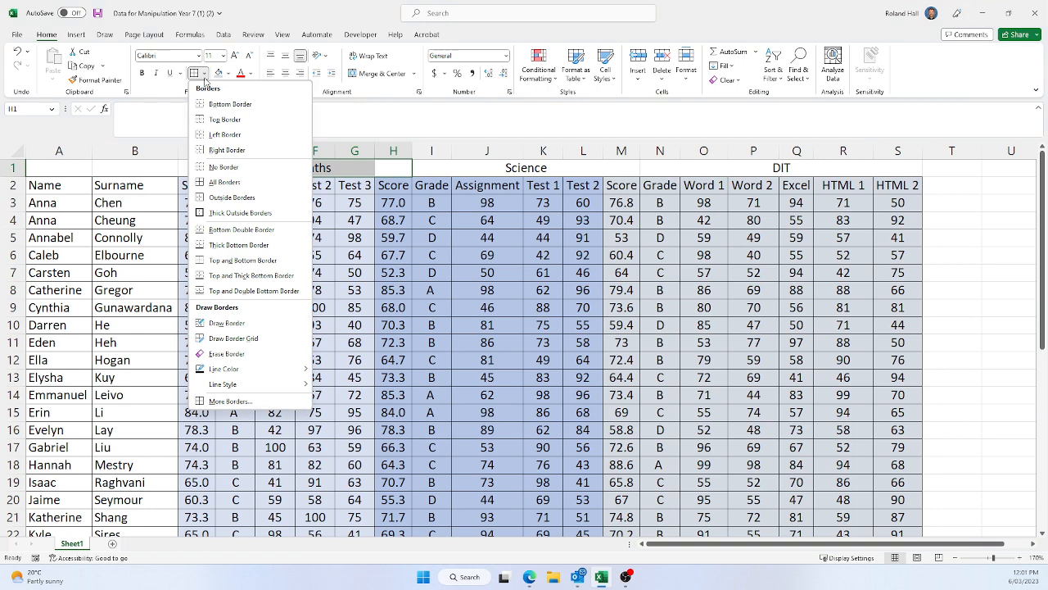
left_click(219, 199)
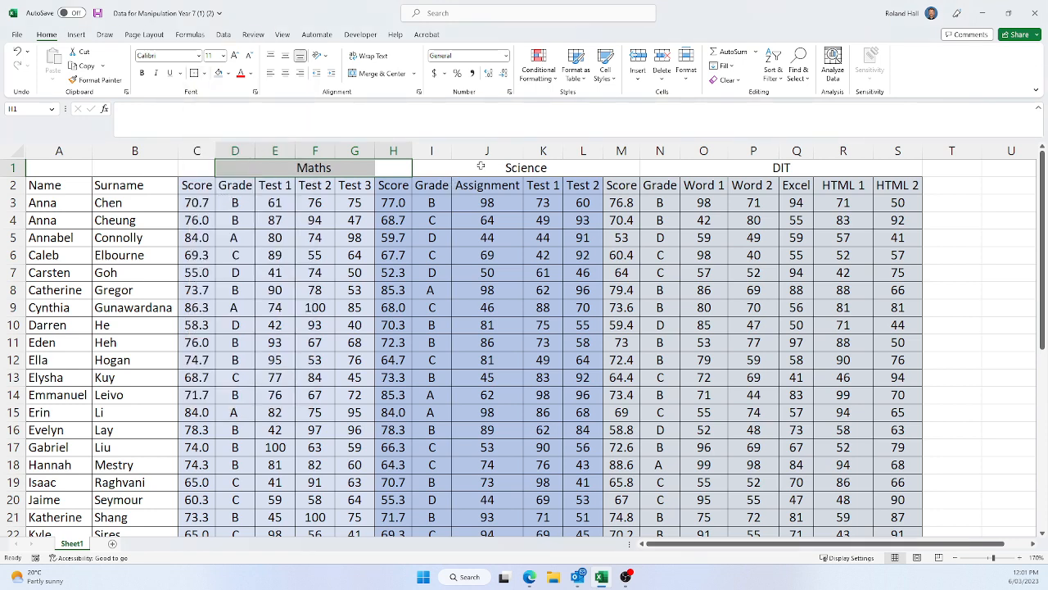
- Apply Outside Borders around the Science heading cells H1:L1 and the DIT heading cells M1:S1
left_click_drag(425, 167, 591, 169)
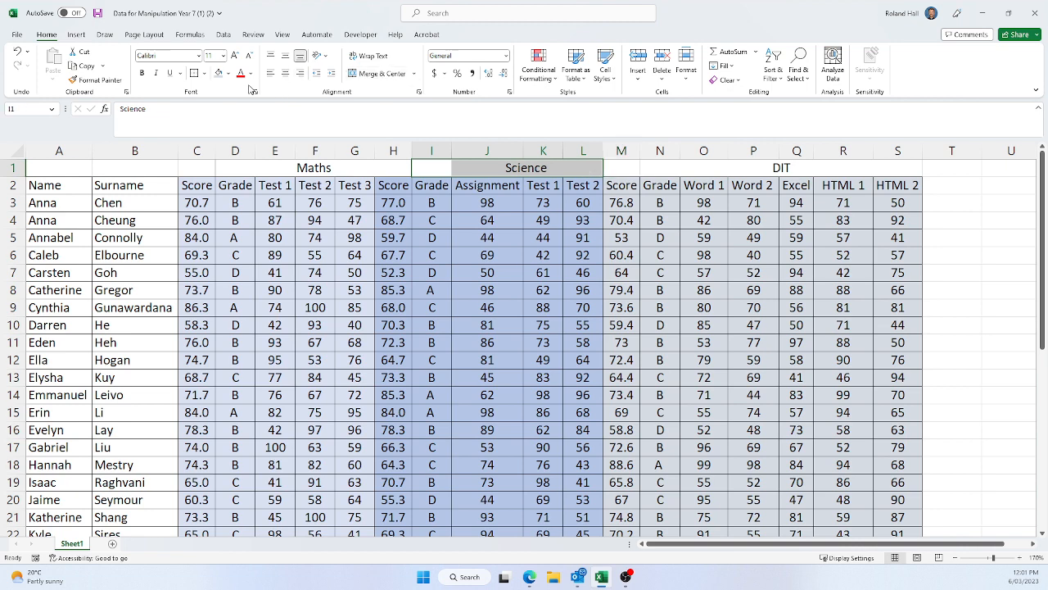
left_click(393, 167)
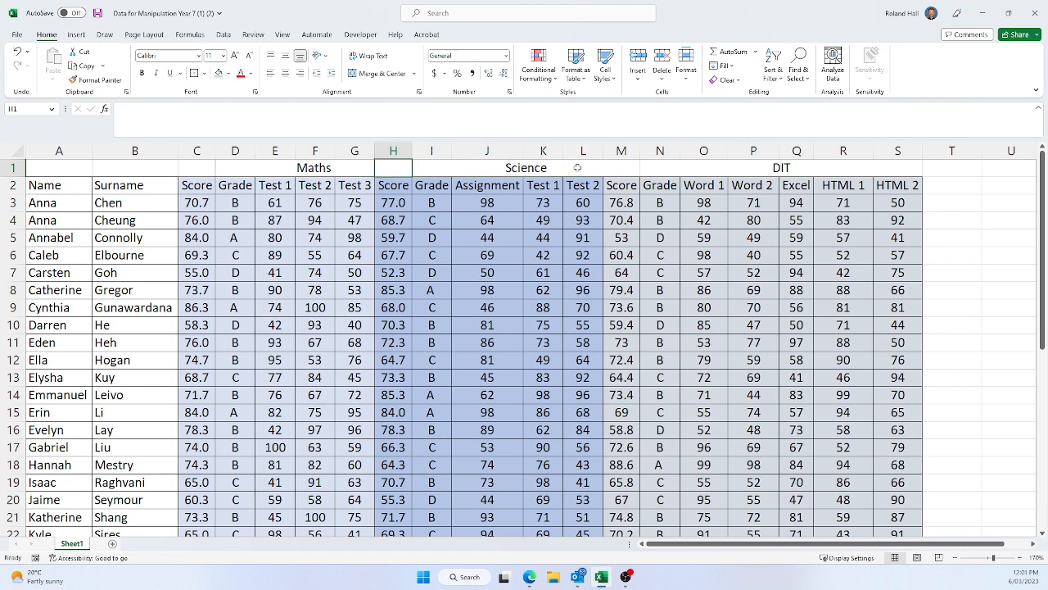
left_click_drag(578, 167, 391, 168)
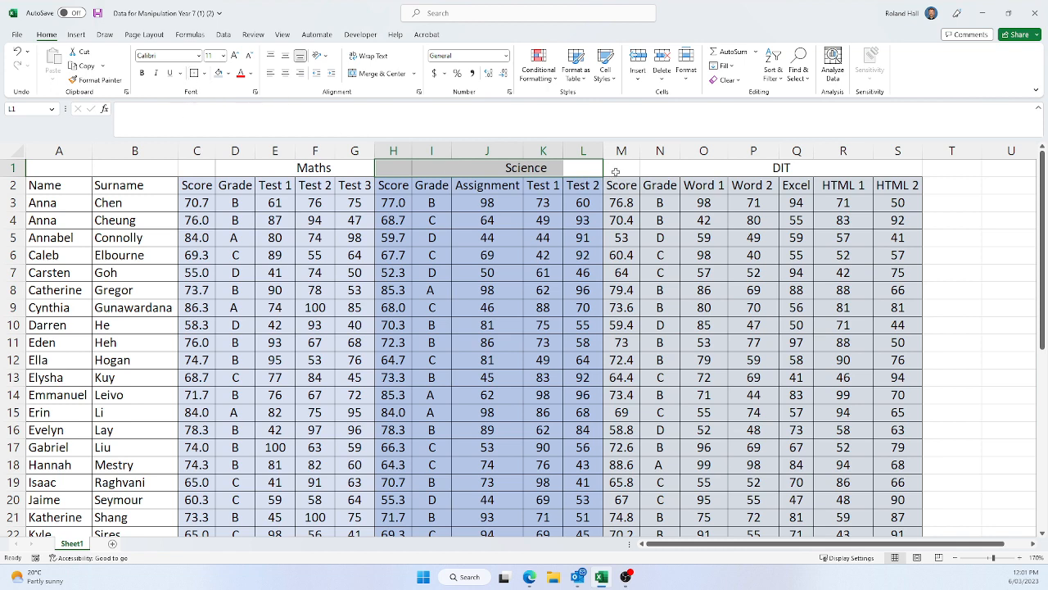
left_click_drag(616, 168, 892, 167)
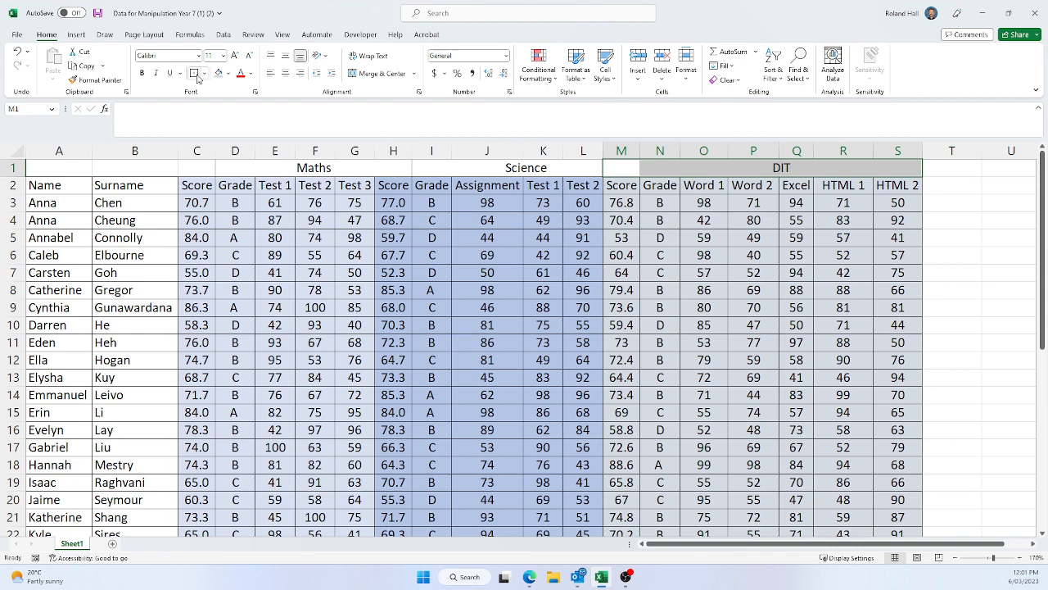
left_click(963, 271)
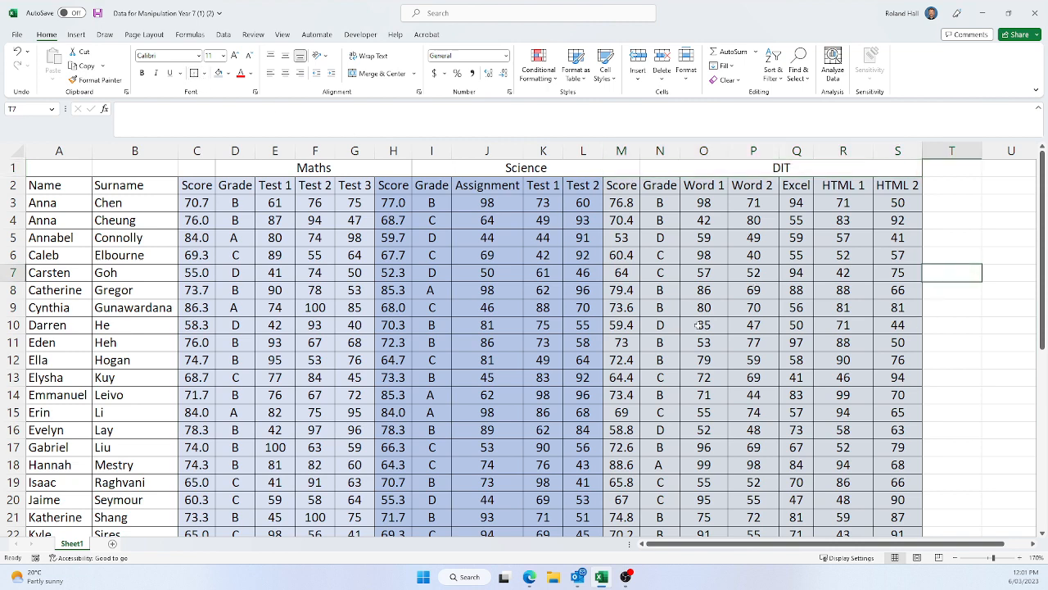
- Zoom the worksheet out to 110% to view the whole marks table down to row 30
scroll(483, 354, "down", 7)
scroll(473, 344, "up", 7)
left_click(956, 557)
left_click(955, 557)
left_click(956, 558)
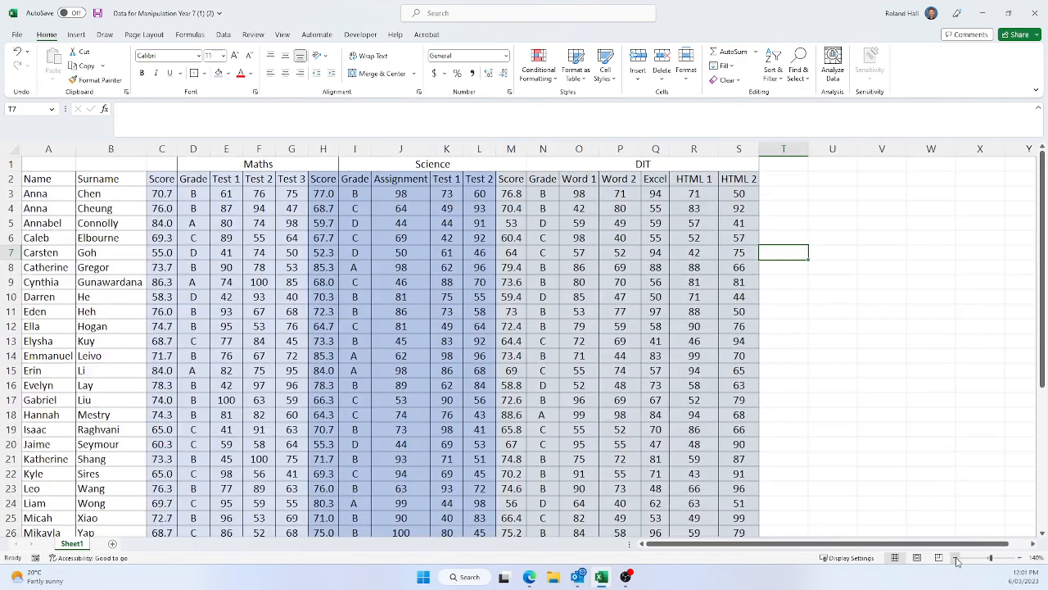
left_click(955, 557)
left_click(956, 558)
left_click(956, 558)
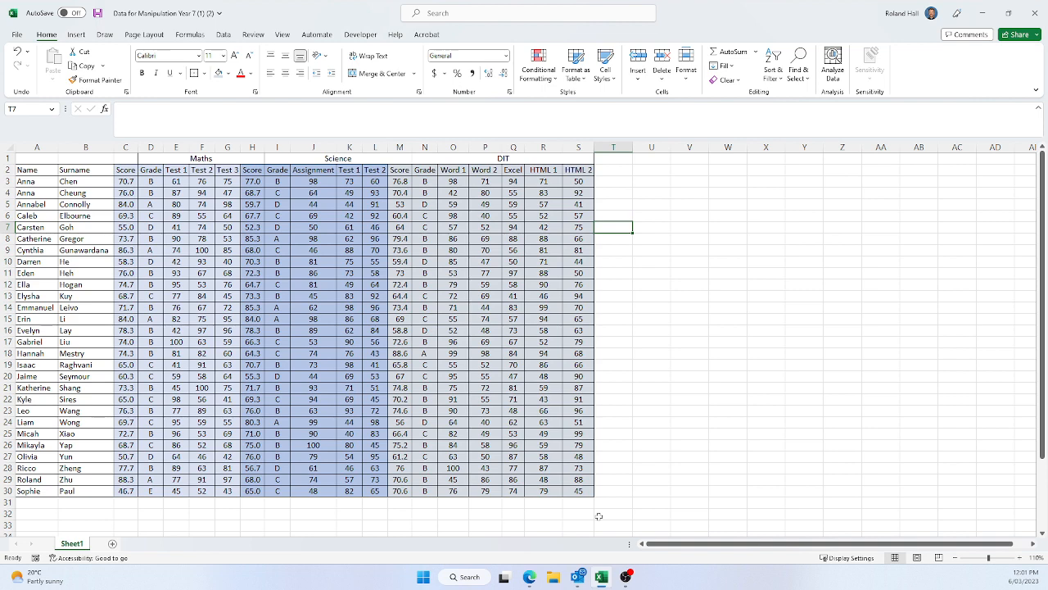
- Examine the Maths, Science and DIT grade columns and the test marks behind them
left_click_drag(148, 181, 151, 422)
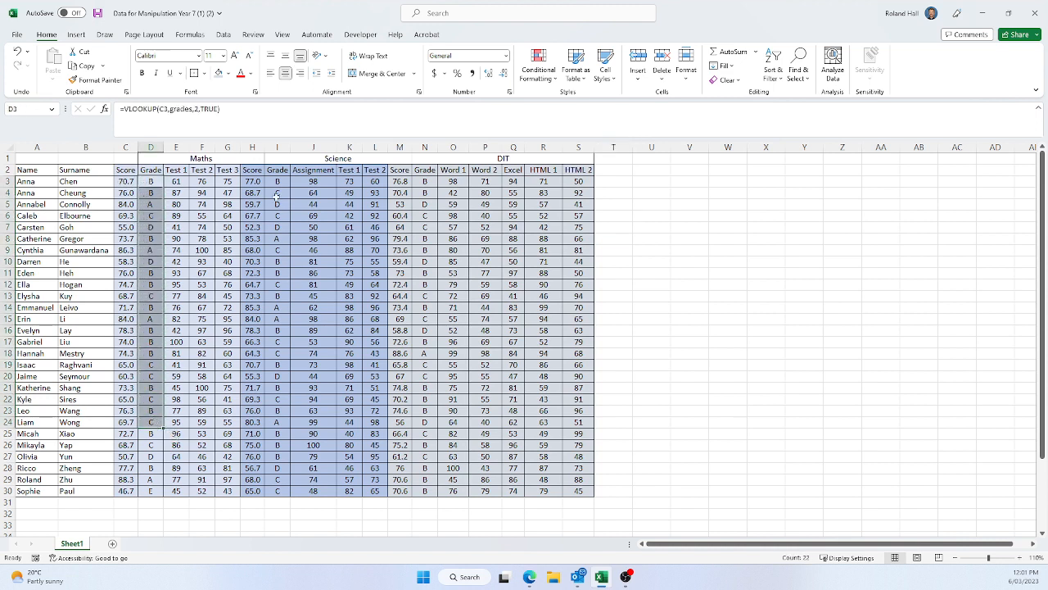
left_click_drag(276, 182, 277, 411)
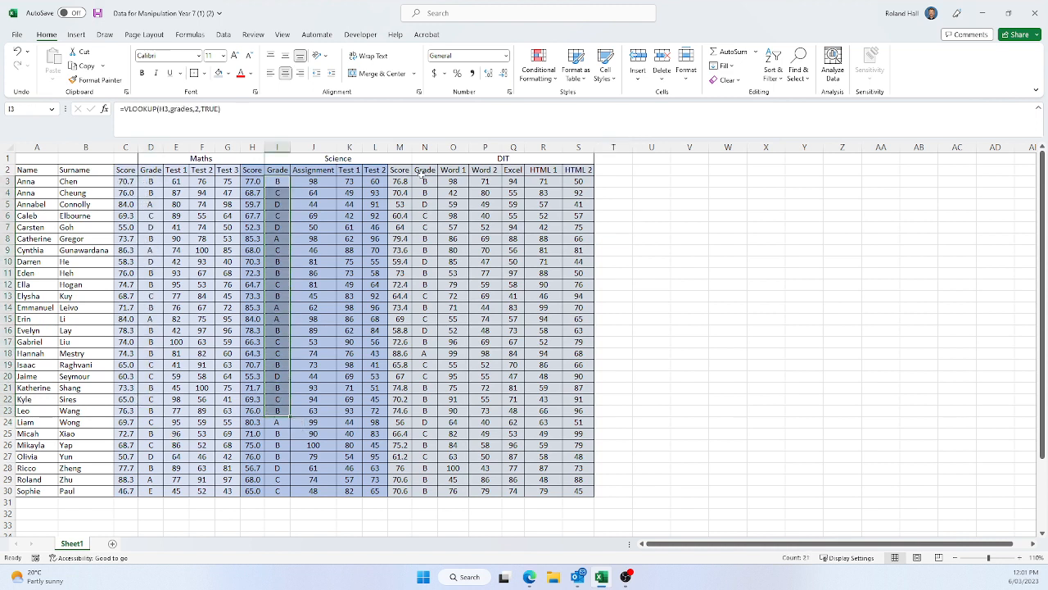
left_click_drag(421, 172, 439, 431)
left_click(356, 316)
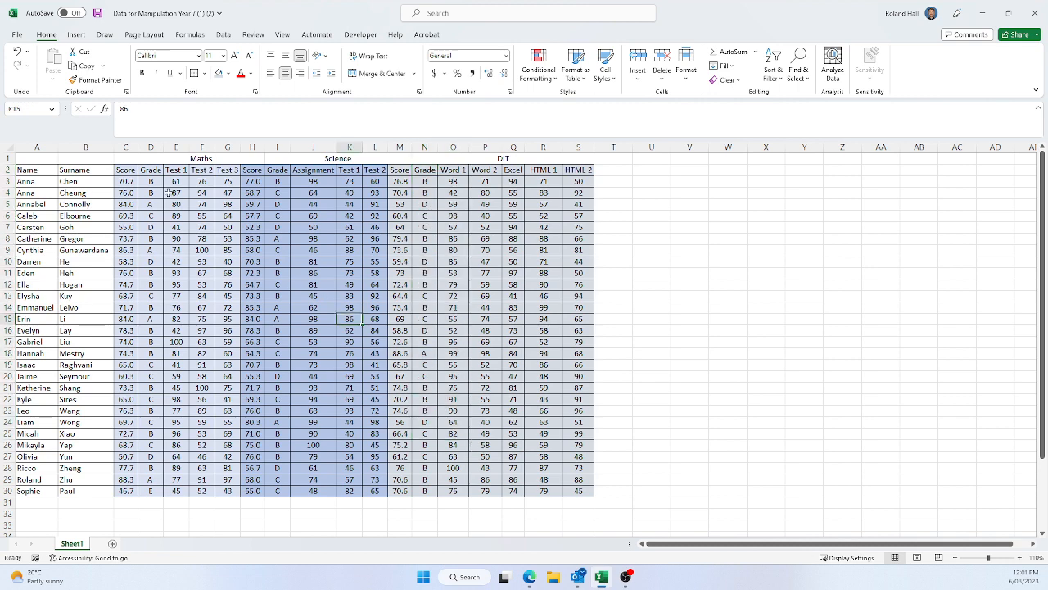
left_click_drag(170, 182, 253, 309)
left_click_drag(405, 179, 405, 180)
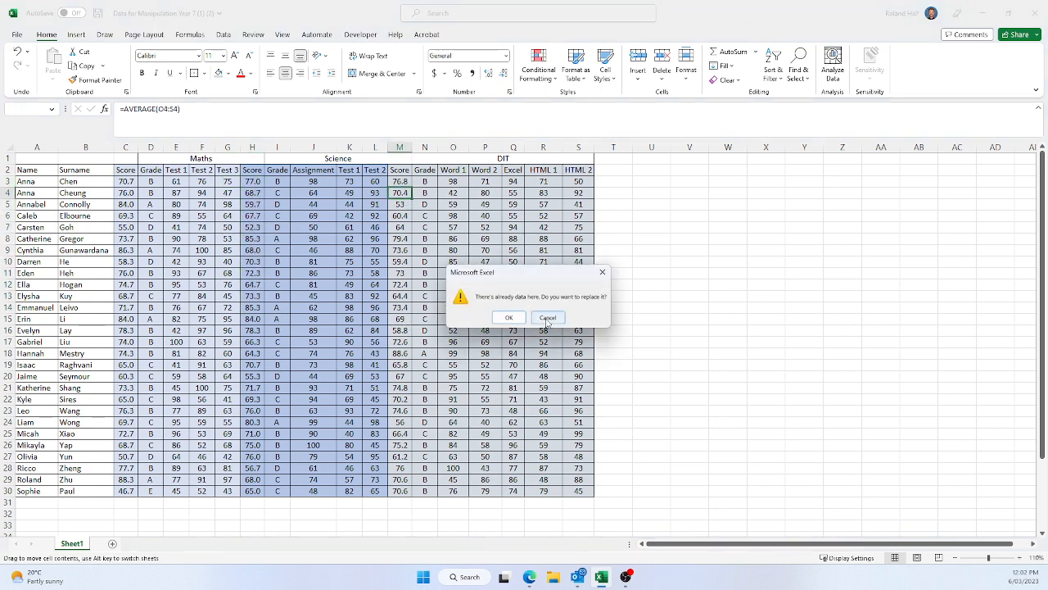
left_click(534, 319)
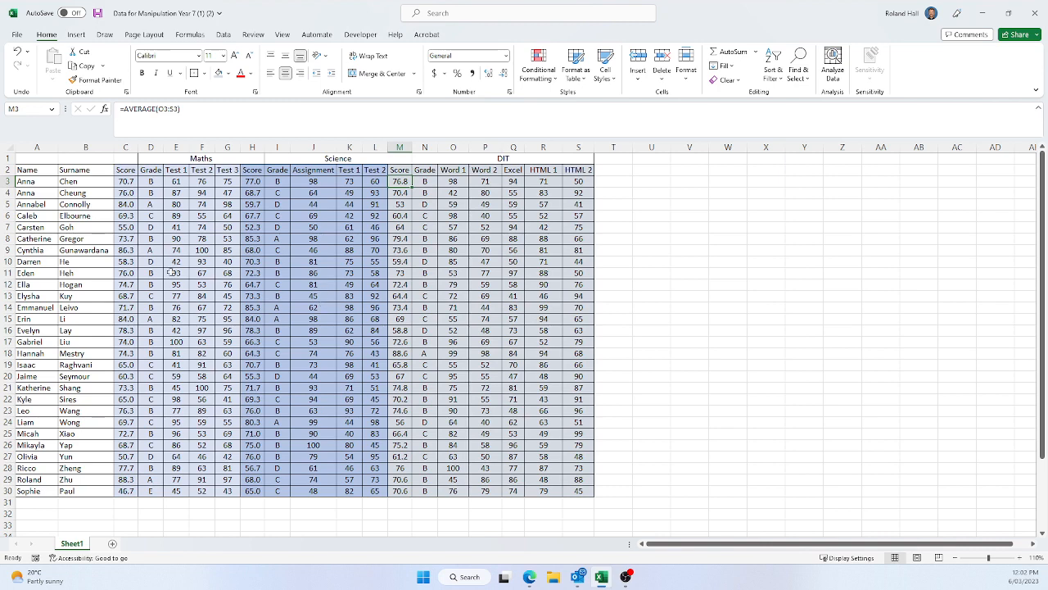
left_click(96, 271)
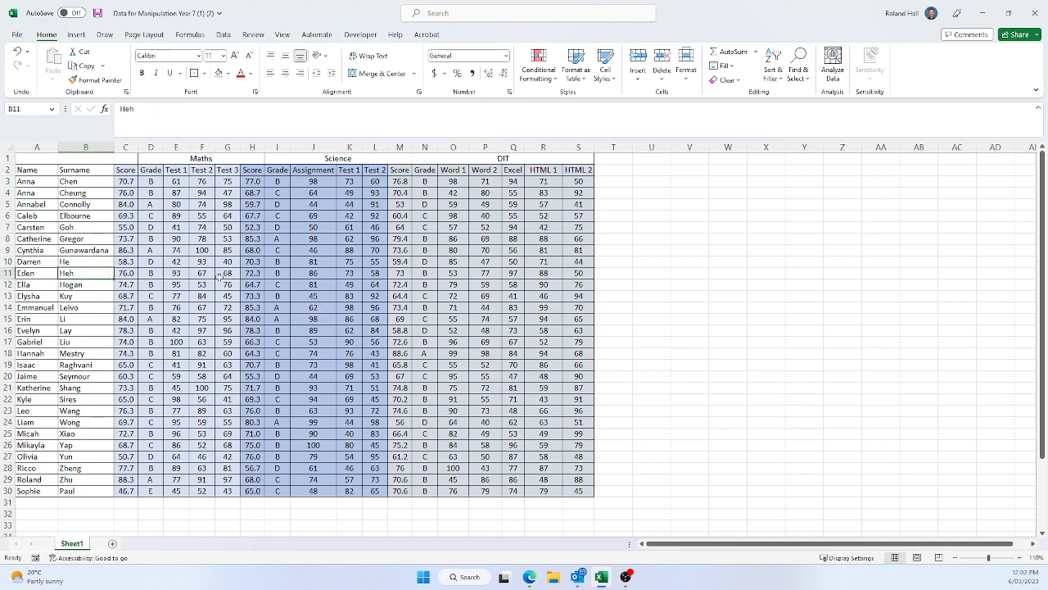
- Try to convert the range A1:S30, including the subject heading row, into a table with headers
left_click(255, 294)
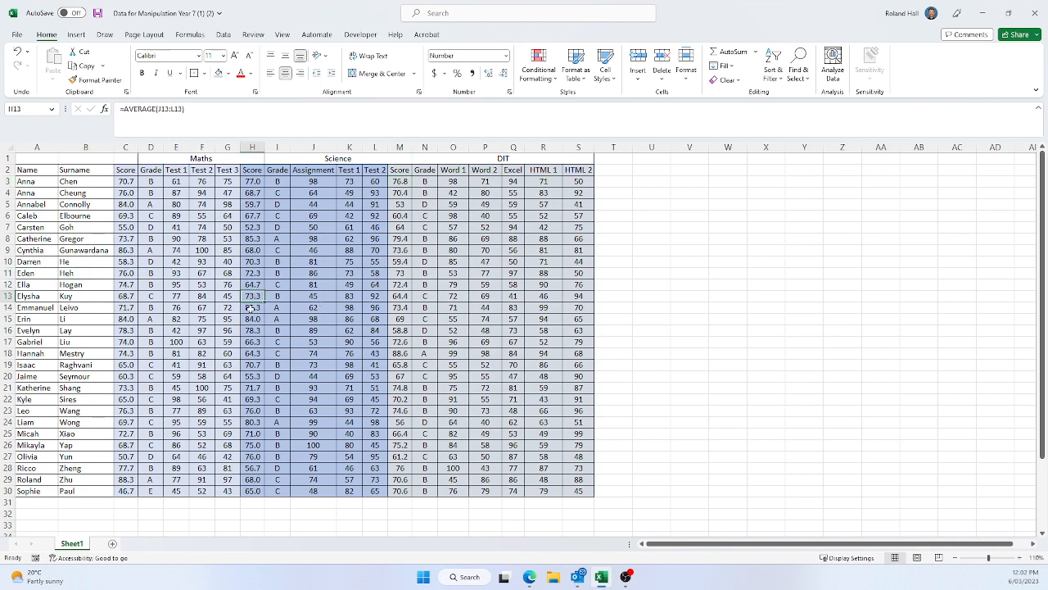
left_click(76, 34)
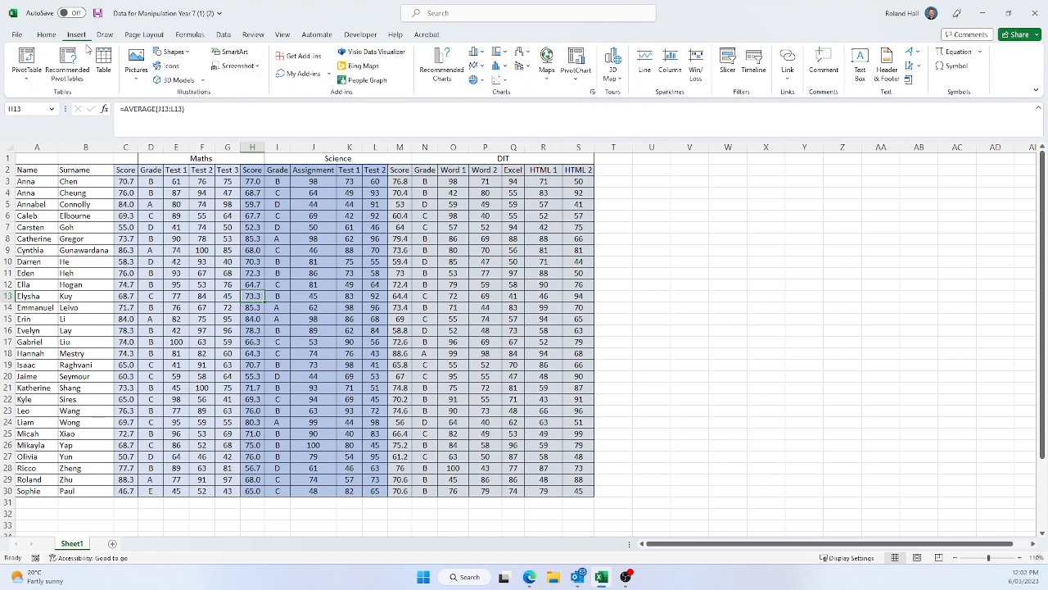
left_click(103, 59)
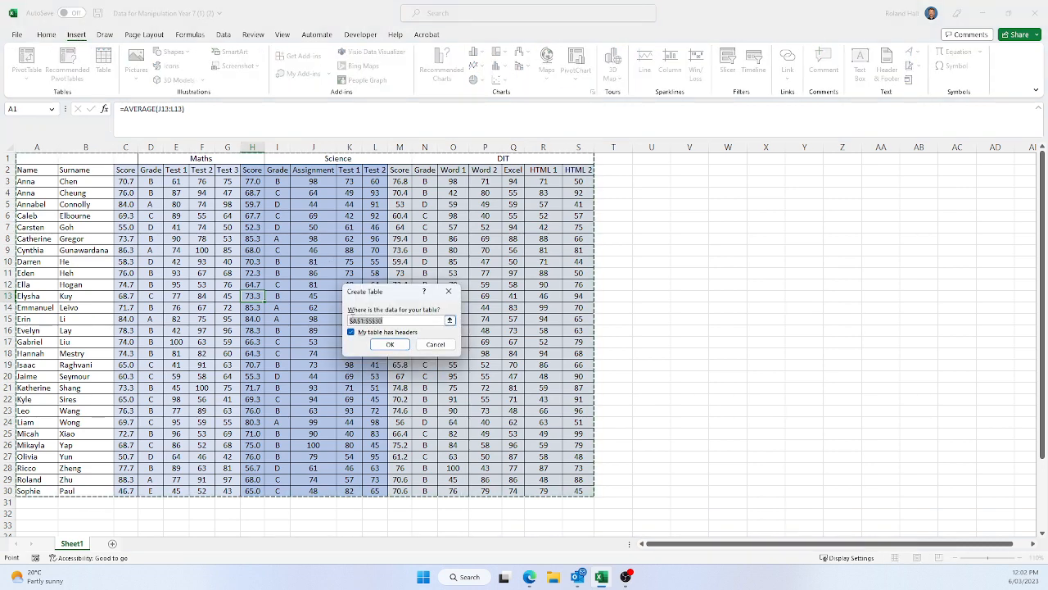
left_click(390, 345)
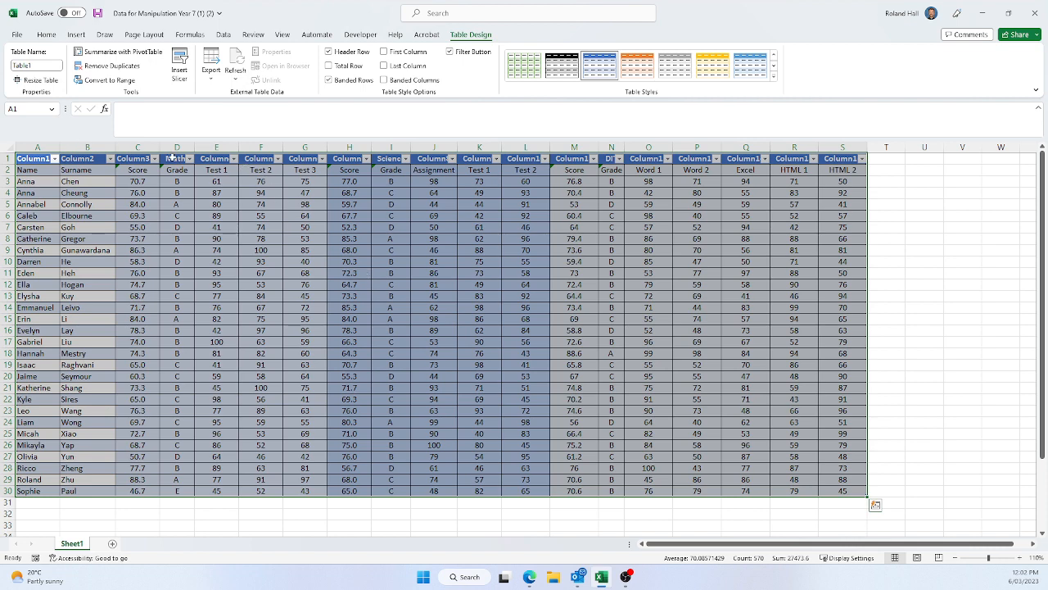
key("ctrl+z")
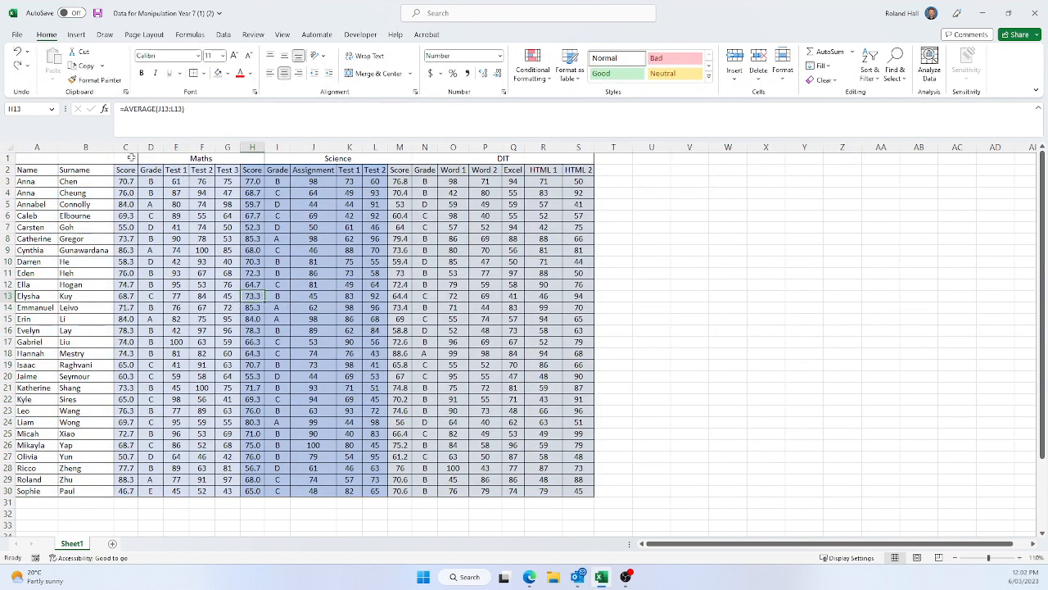
- Insert a blank row between the subject headings in row 1 and the column headers
left_click(8, 169)
right_click(8, 169)
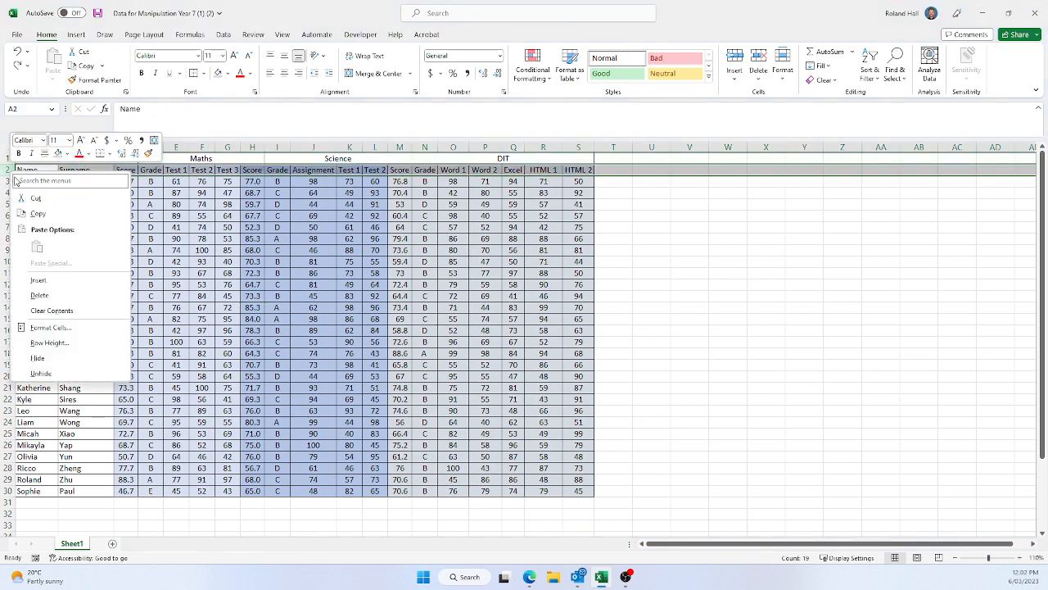
left_click(39, 280)
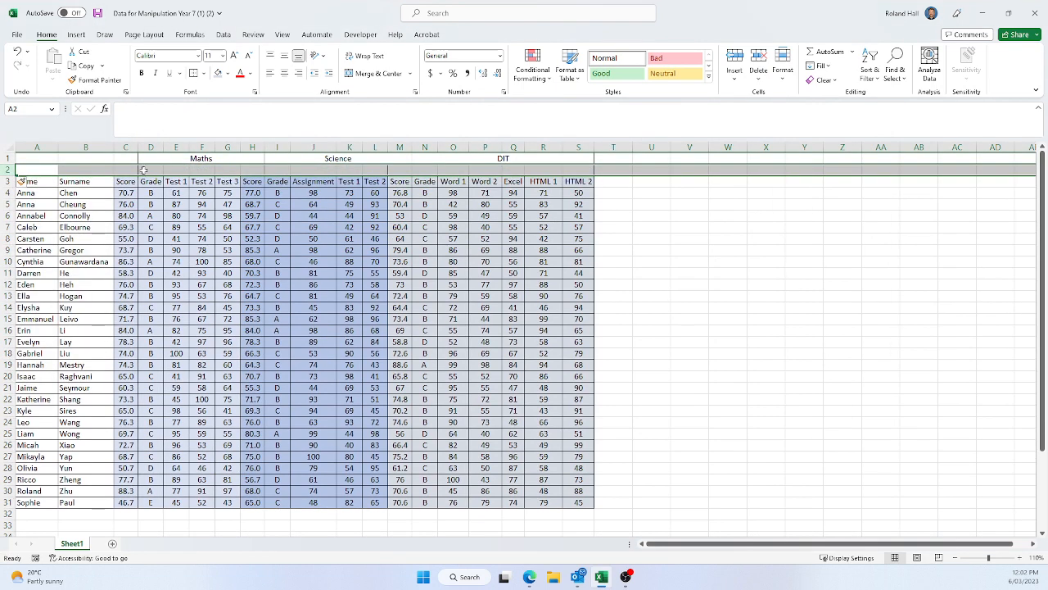
left_click(143, 170)
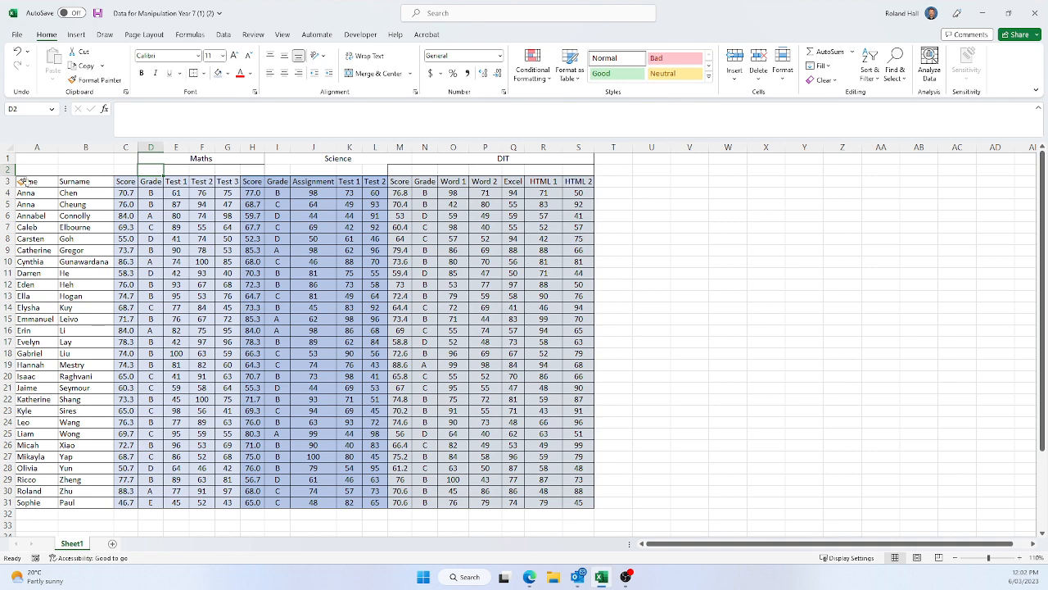
- Convert the marks range A3:S31 into a table that has headers
left_click_drag(22, 181, 582, 501)
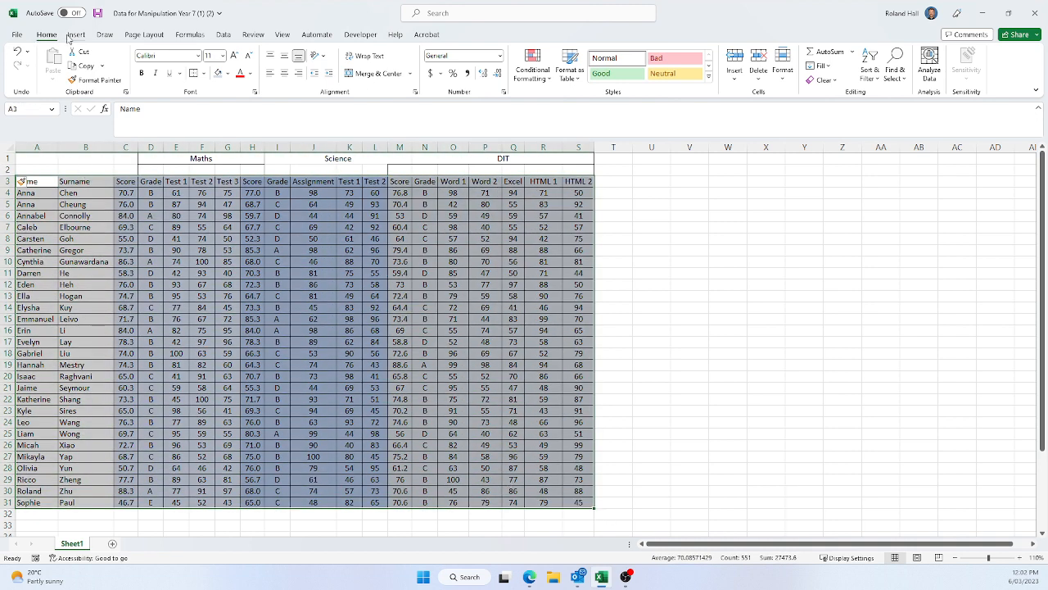
left_click(75, 34)
left_click(101, 62)
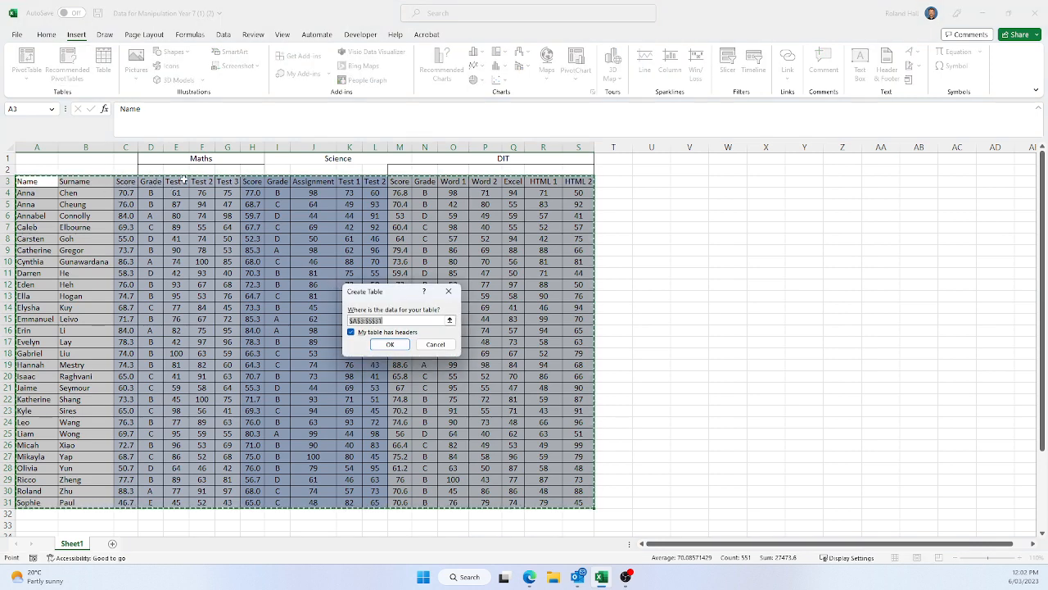
left_click(387, 344)
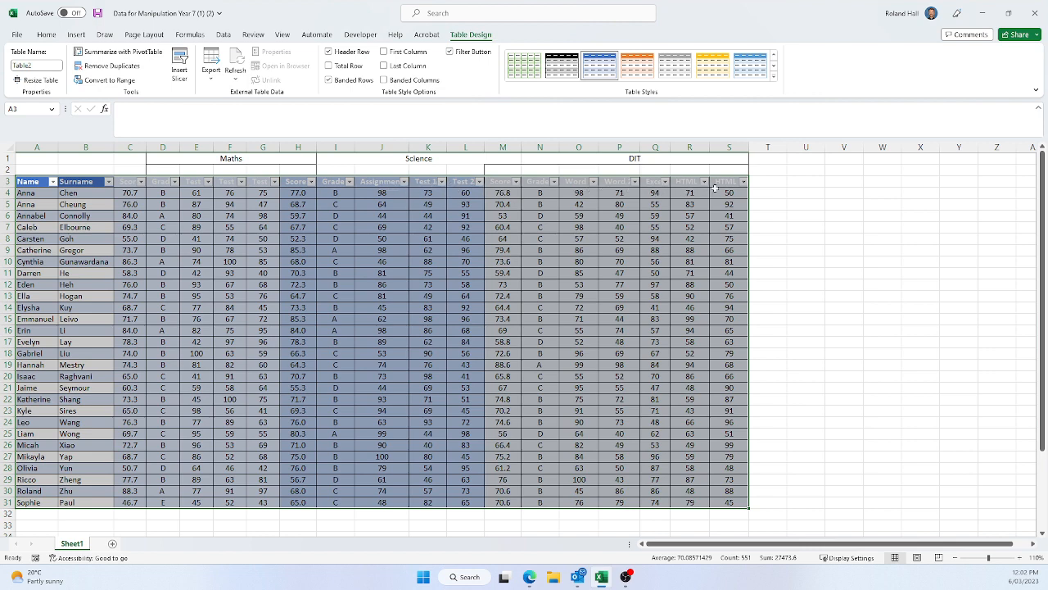
left_click(889, 333)
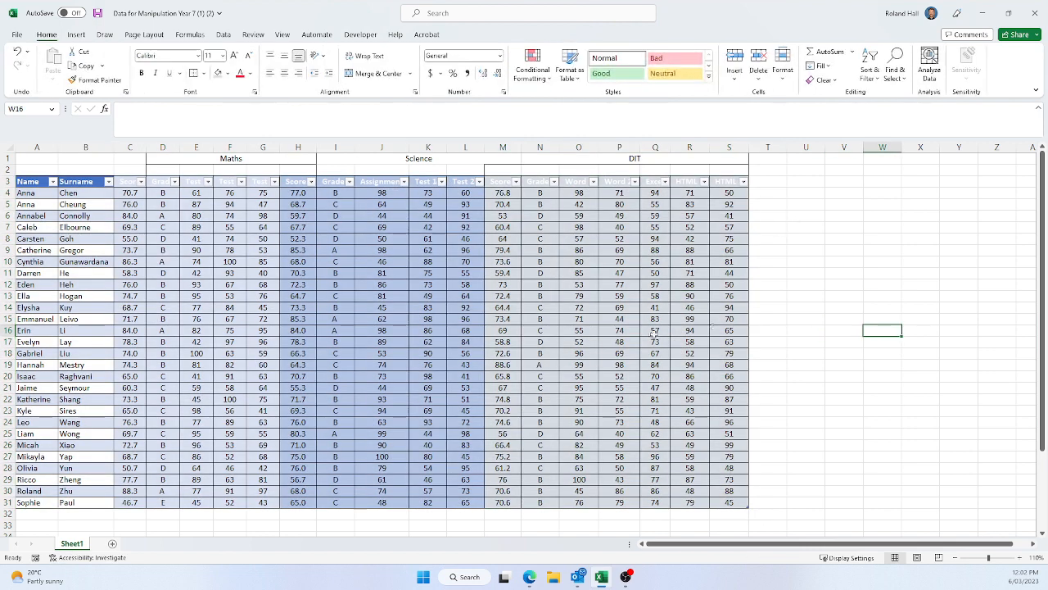
- Filter the table's Maths Grade column to show only grade A
left_click(173, 184)
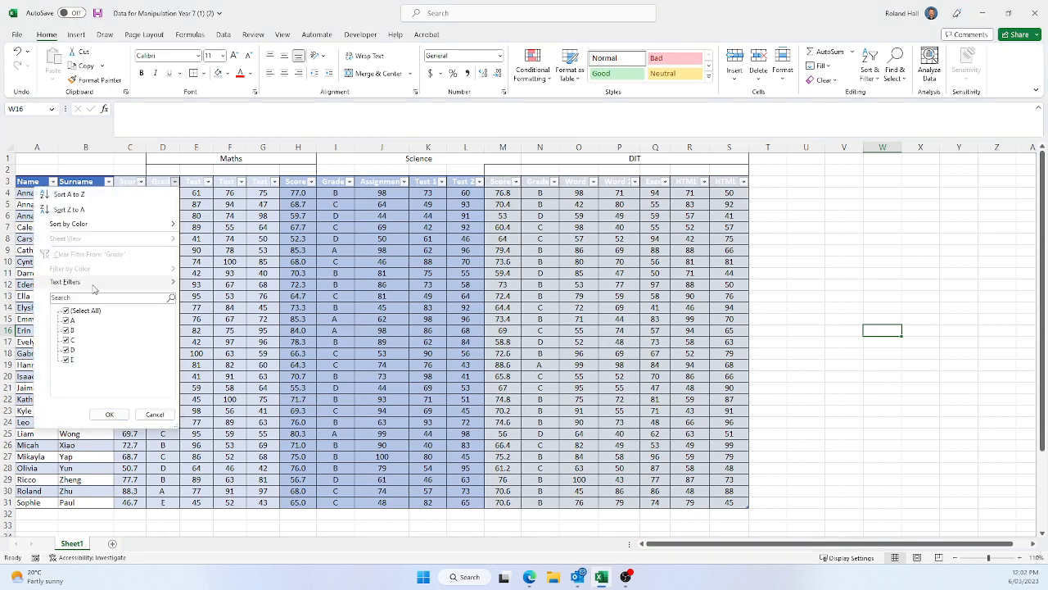
left_click(68, 311)
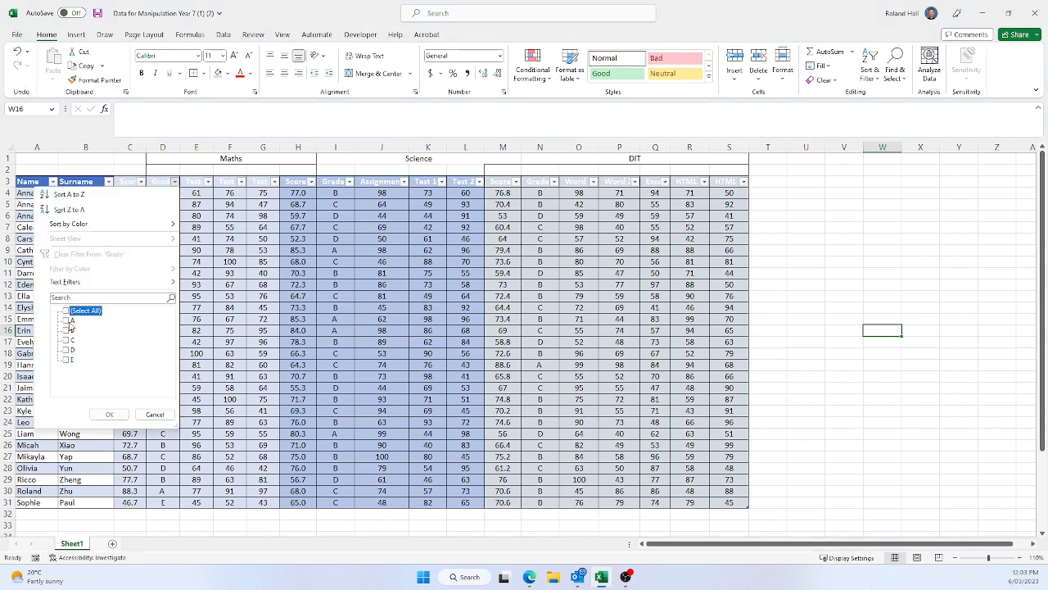
left_click(67, 320)
left_click(109, 414)
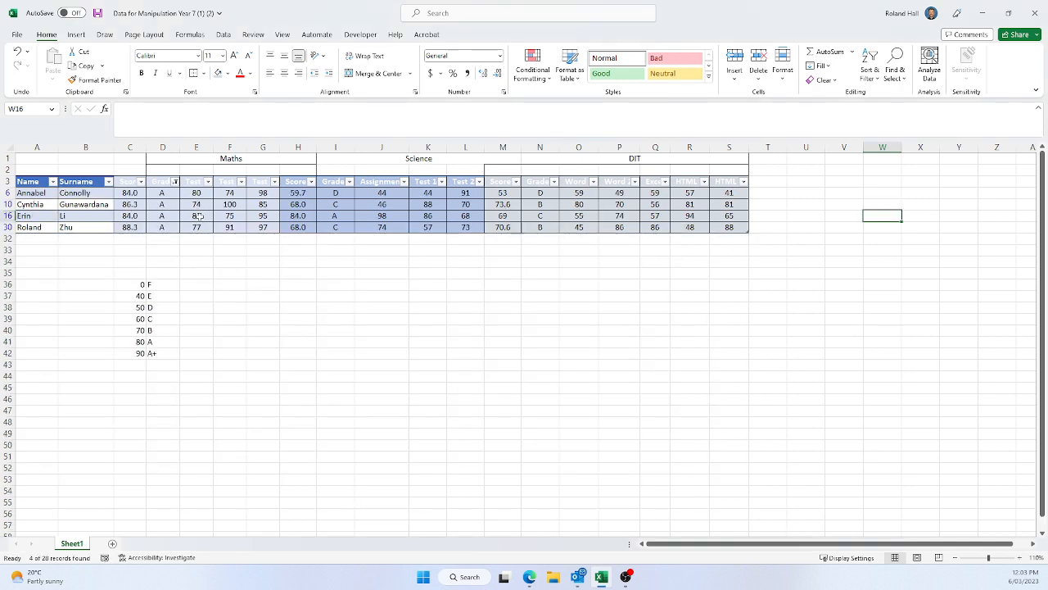
- Include grade B as well in the Maths Grade filter
left_click(174, 182)
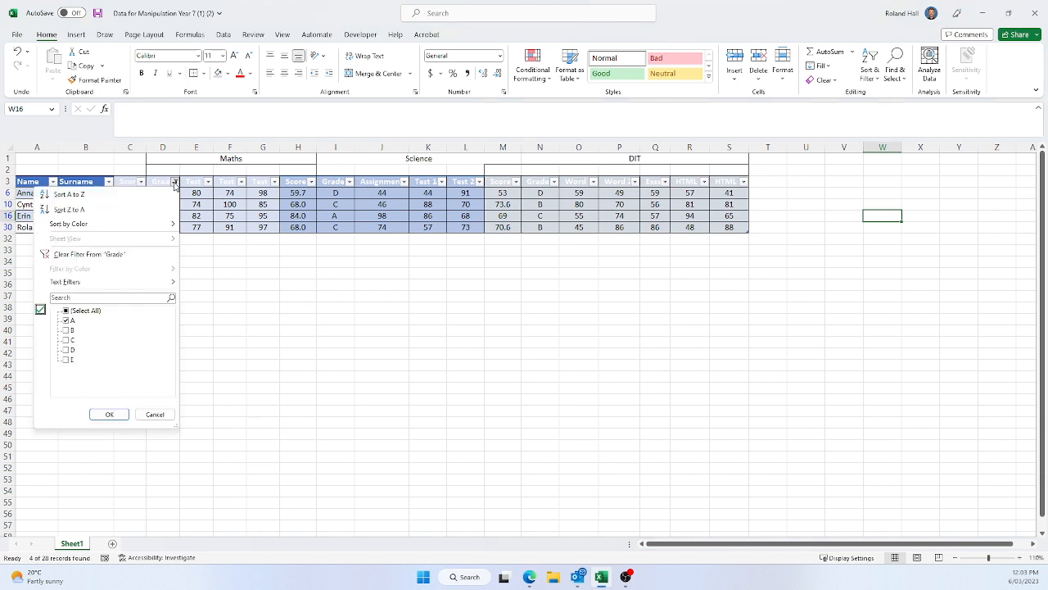
left_click(67, 330)
left_click(100, 411)
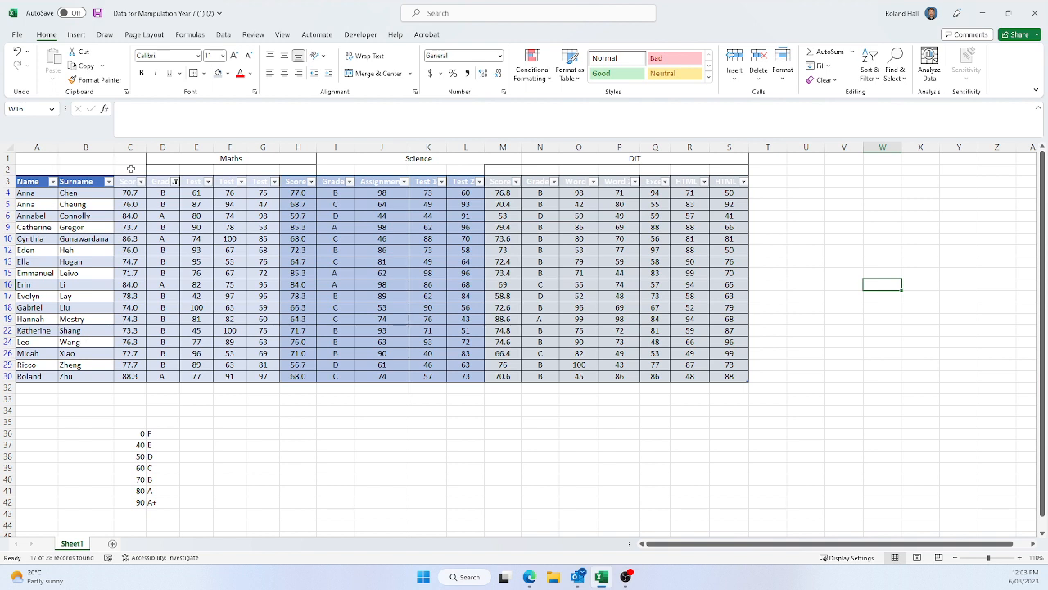
- Reselect all grades in the Maths Grade filter to show every student
left_click(175, 182)
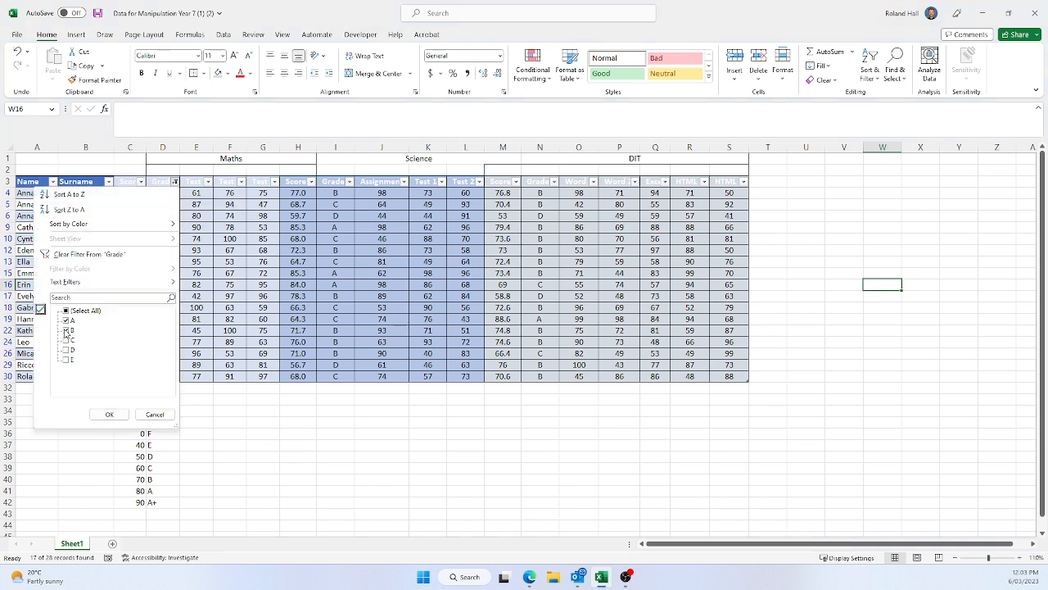
left_click(67, 312)
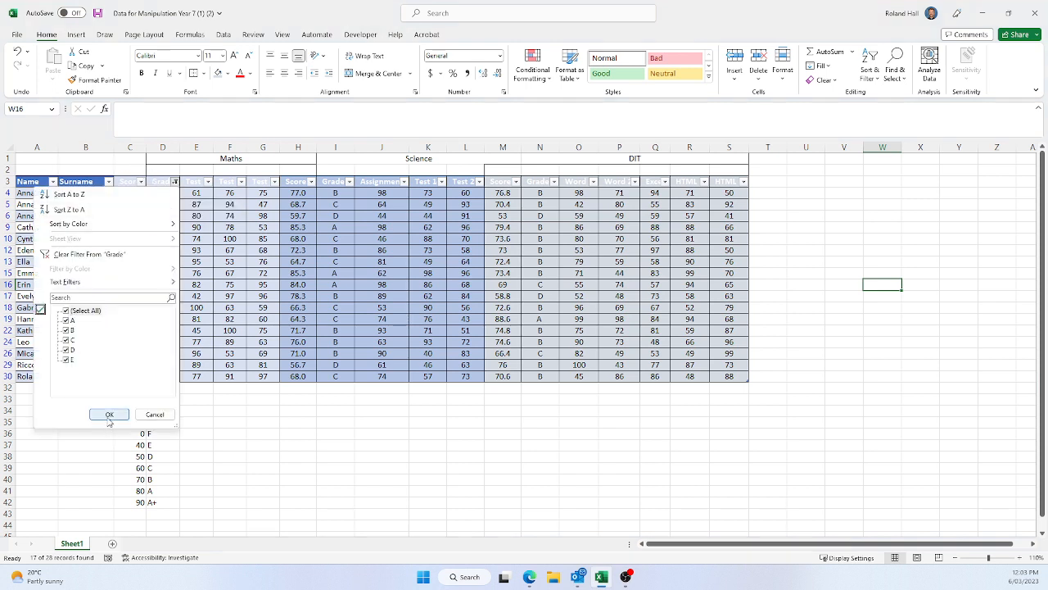
left_click(109, 413)
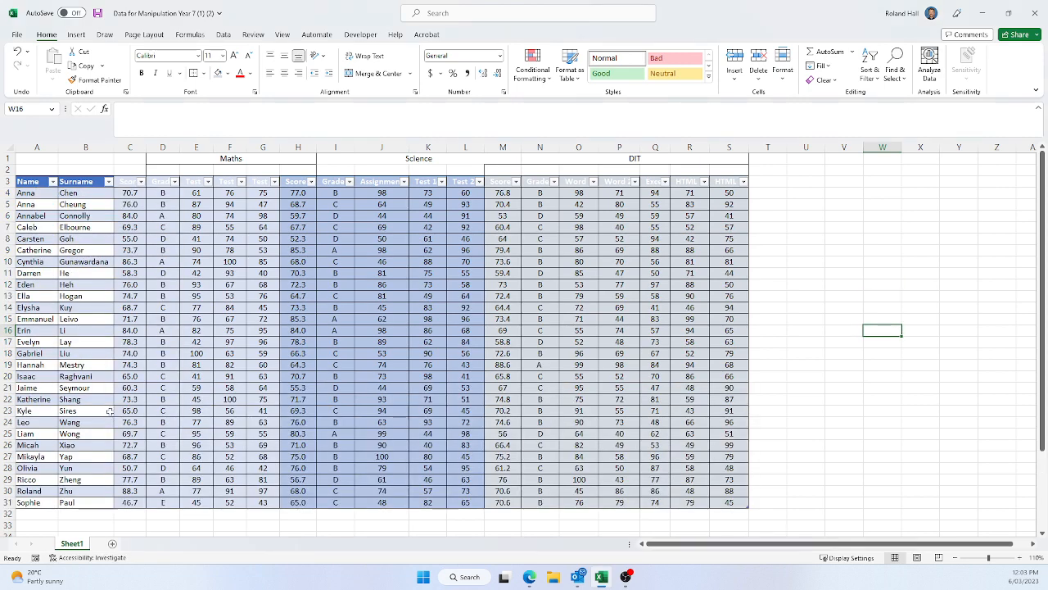
- Create a PivotTable from the marks table on a new worksheet, with Surname as rows and Grade as values
left_click(82, 272)
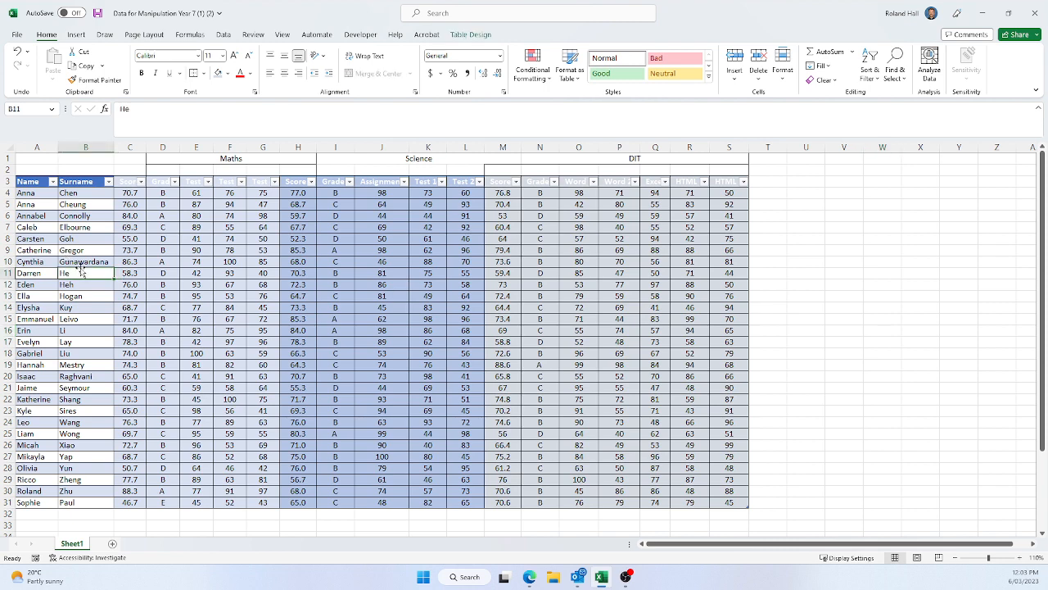
left_click(75, 35)
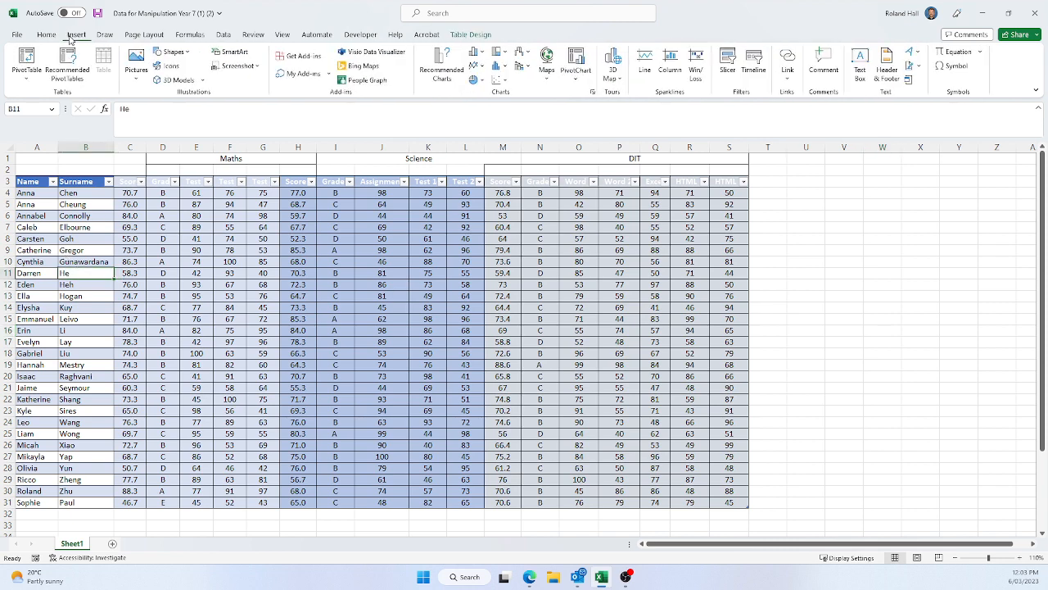
left_click(26, 59)
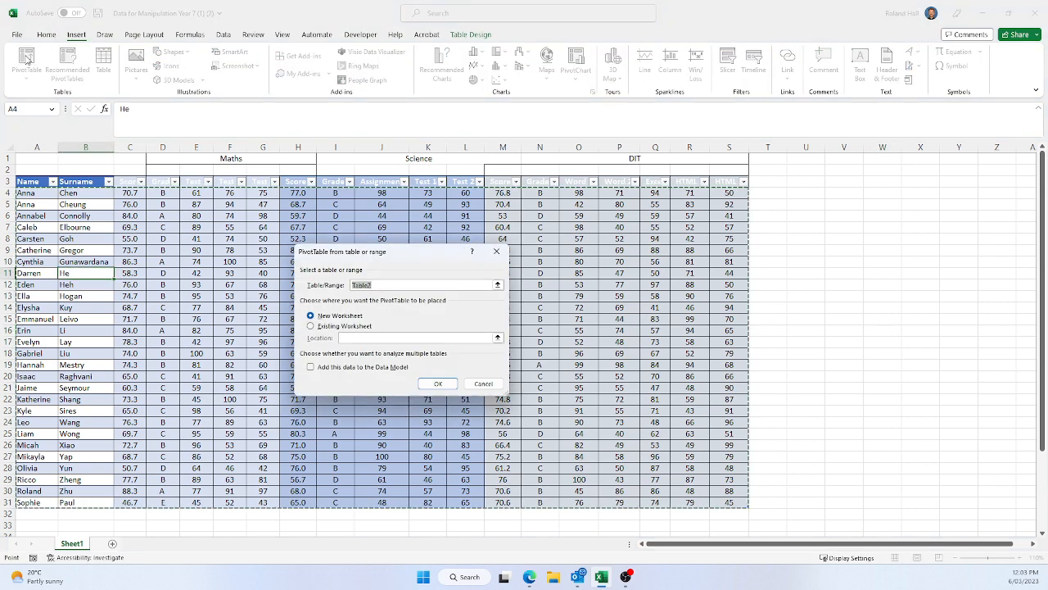
left_click(438, 384)
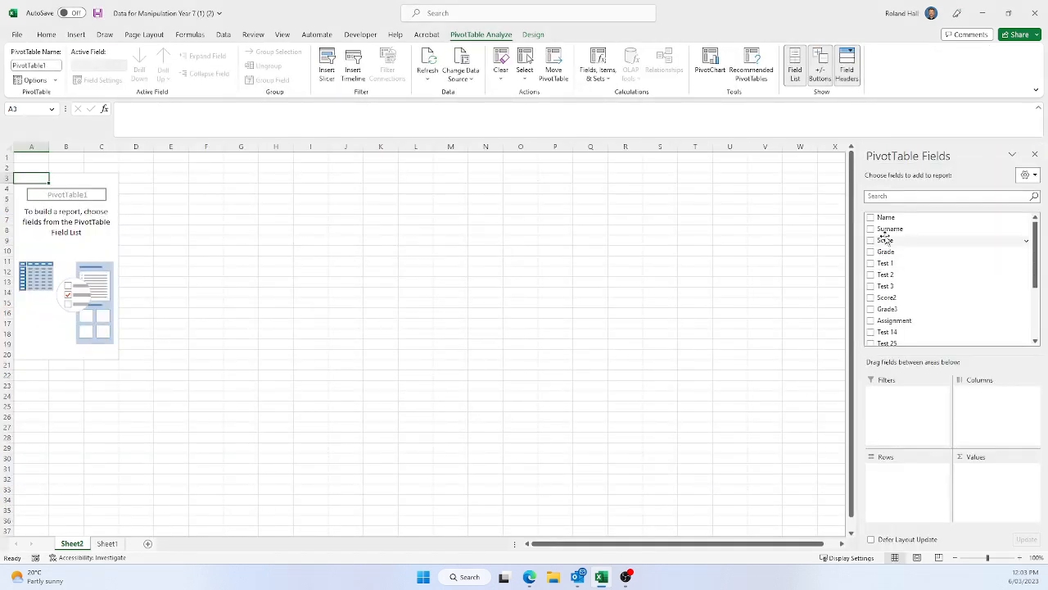
left_click_drag(889, 228, 913, 478)
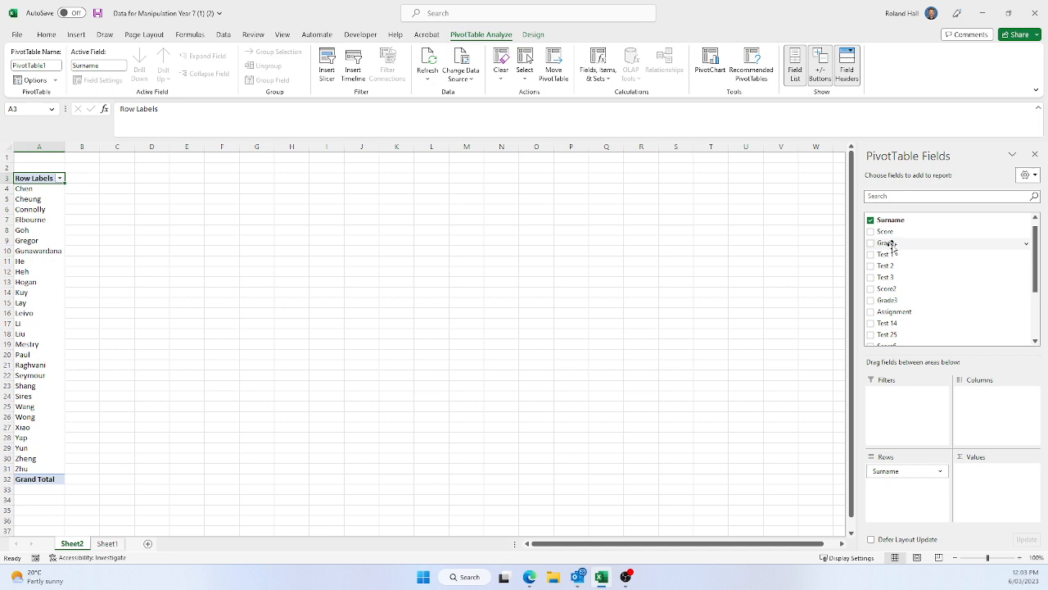
left_click_drag(891, 244, 976, 470)
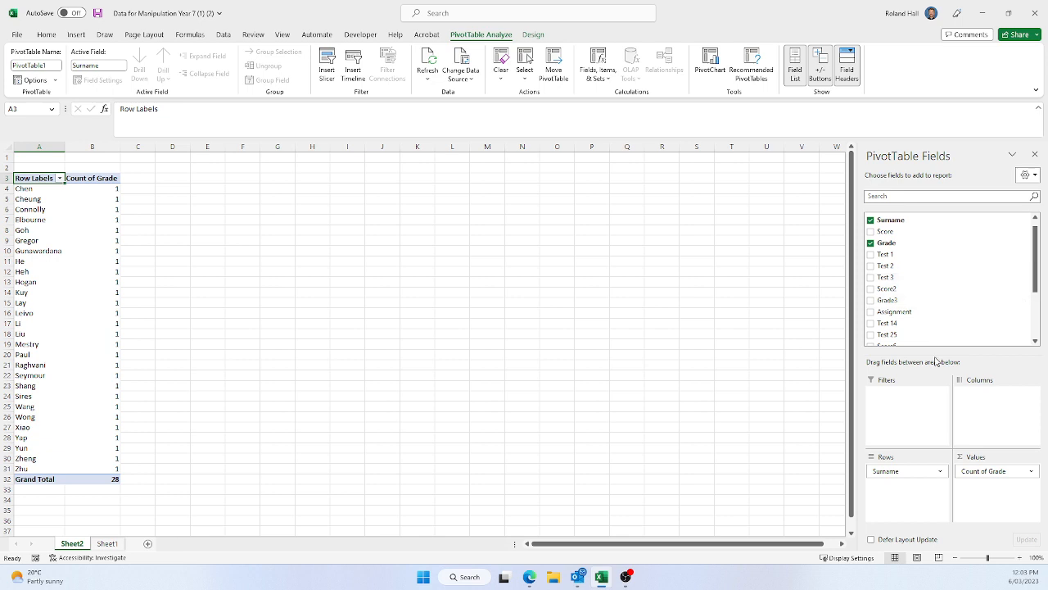
- Try to summarize the PivotTable's Grade values by average instead of count
left_click(1033, 472)
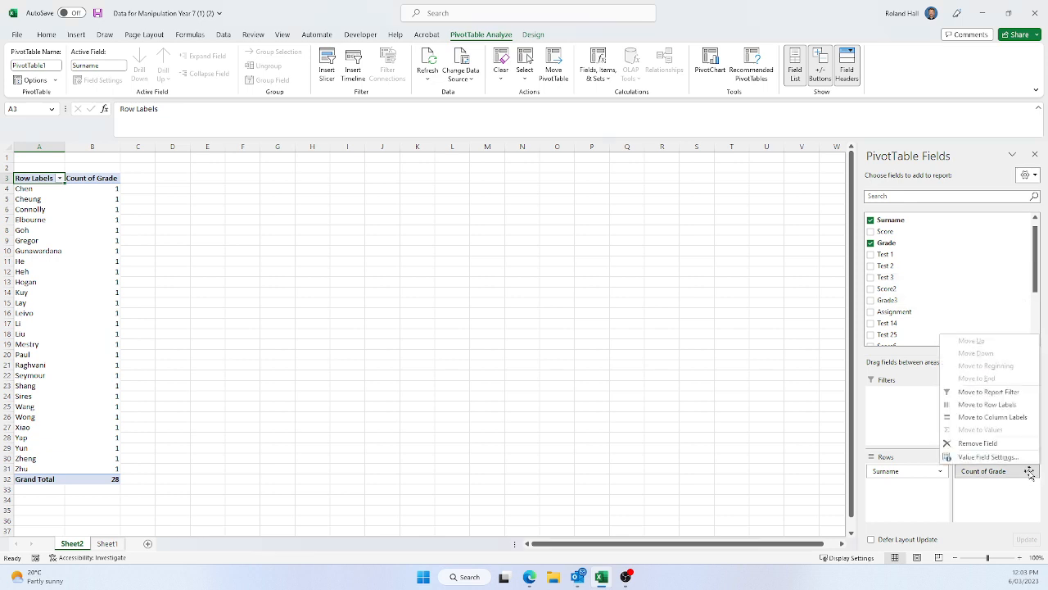
left_click(983, 456)
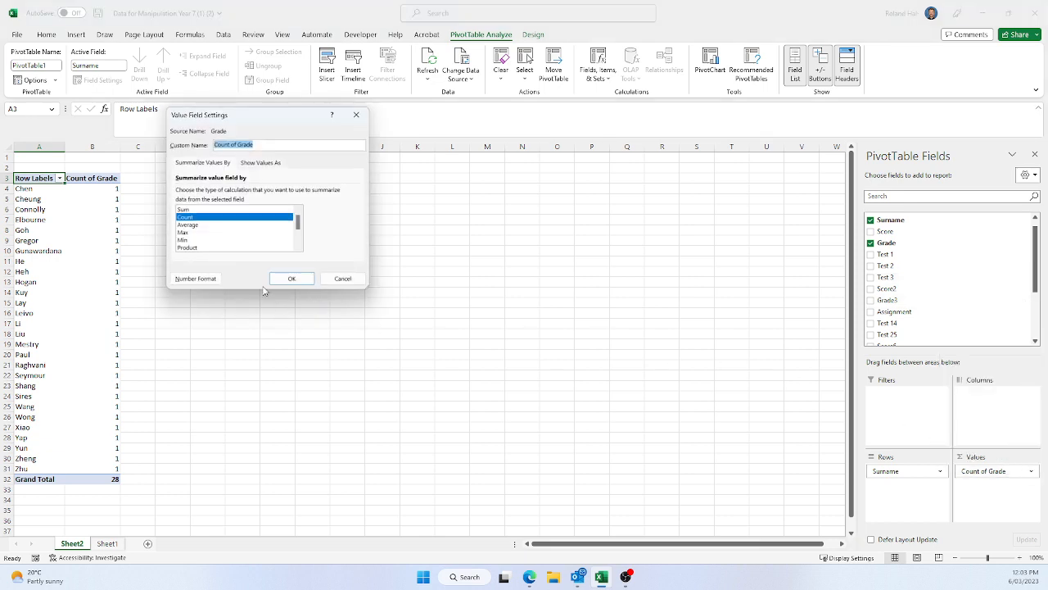
left_click(194, 226)
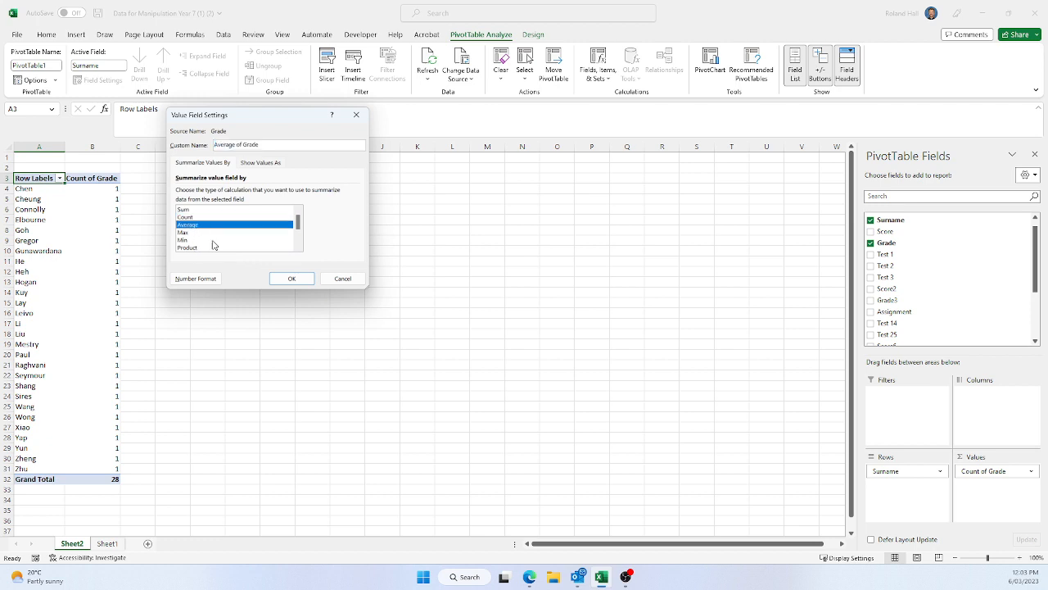
left_click(291, 278)
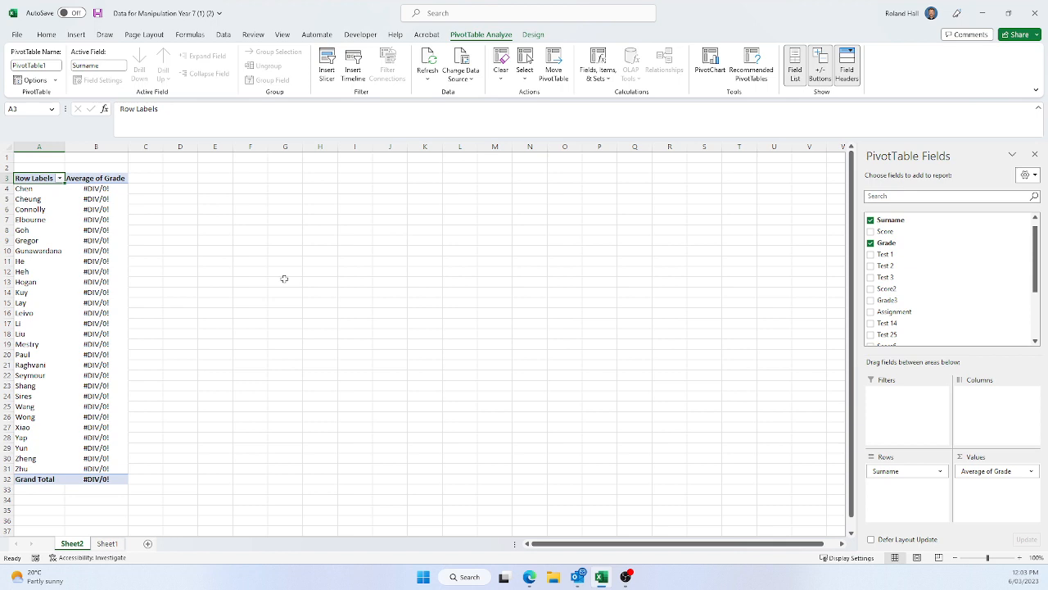
- Remove Grade from the PivotTable values and add Score, Score2 and Score6 as value fields
left_click_drag(983, 470, 663, 318)
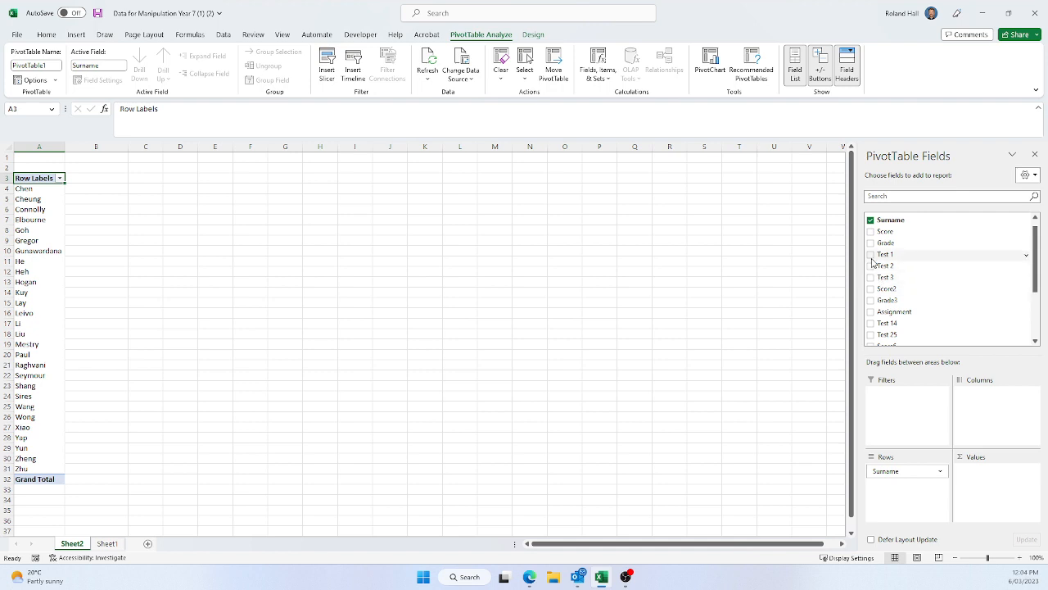
left_click(871, 232)
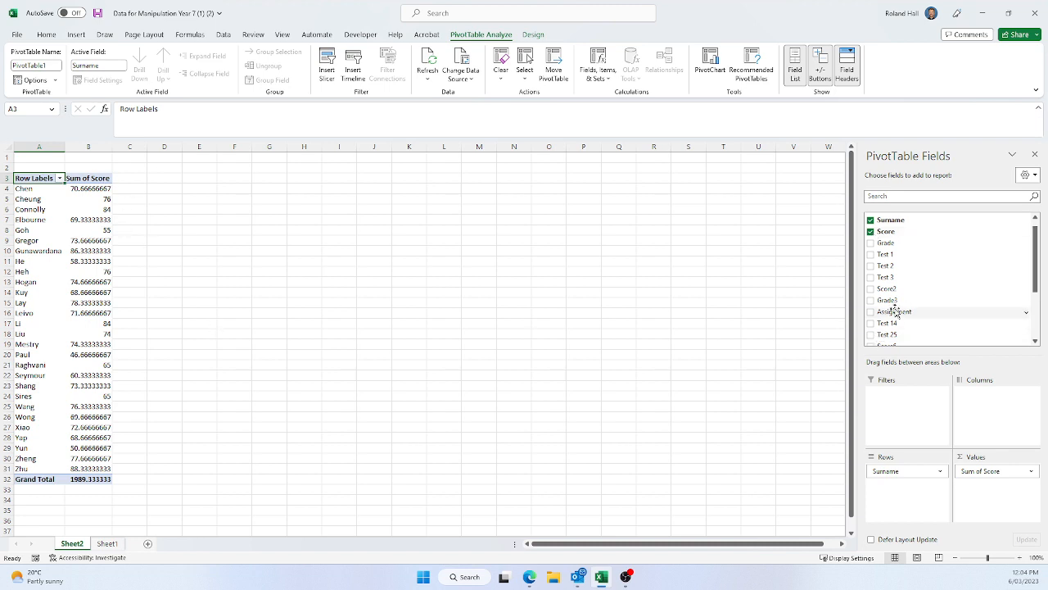
left_click(871, 289)
scroll(874, 295, "down", 3)
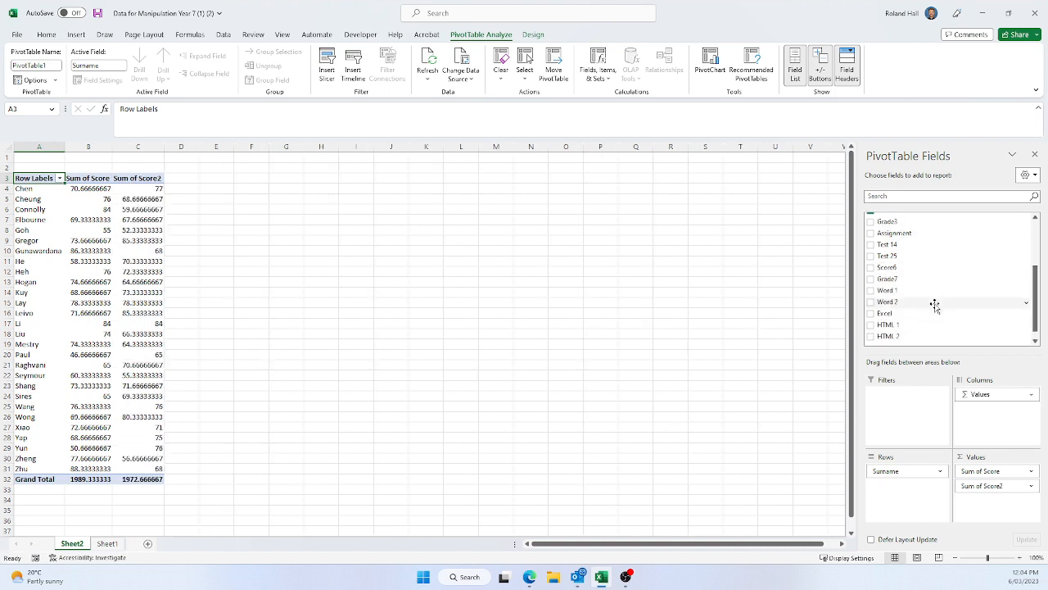
left_click(871, 257)
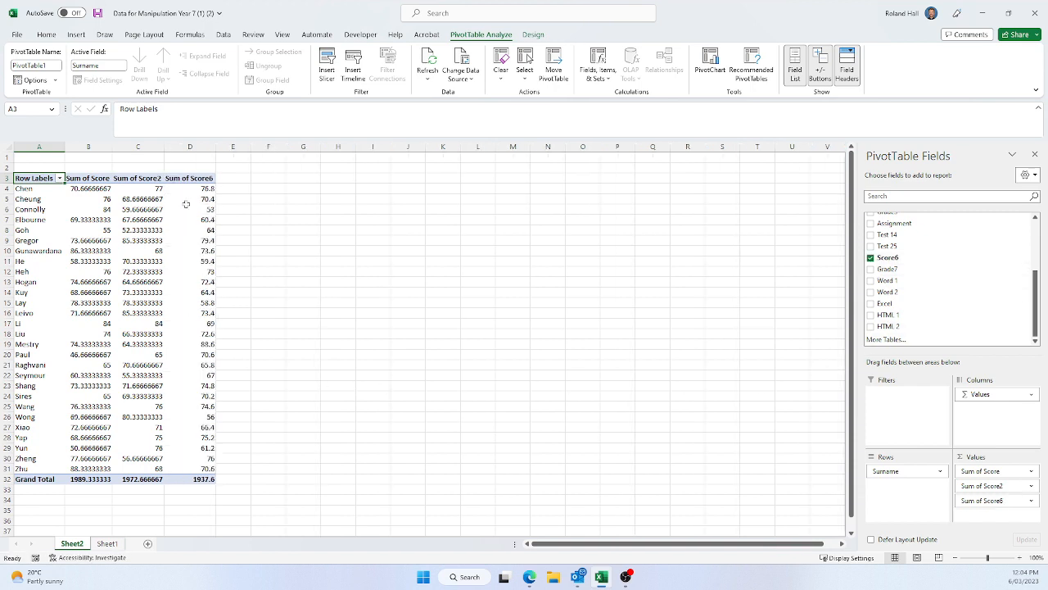
- Rename the three PivotTable value columns Score, Score2 and Score6 as Maths, Science and DIT
double_click(98, 178)
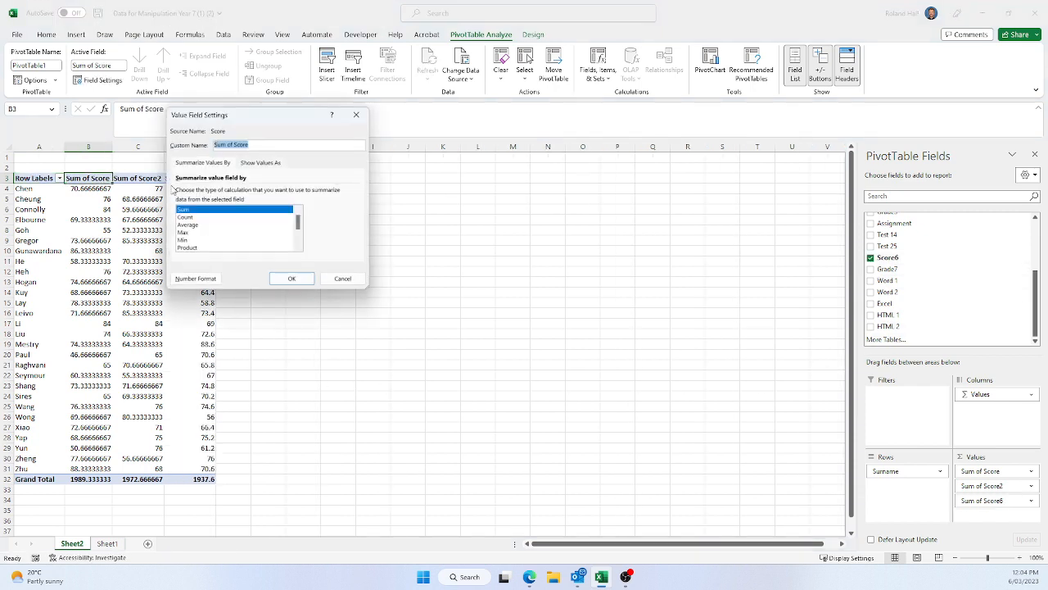
type("Maths")
left_click(285, 278)
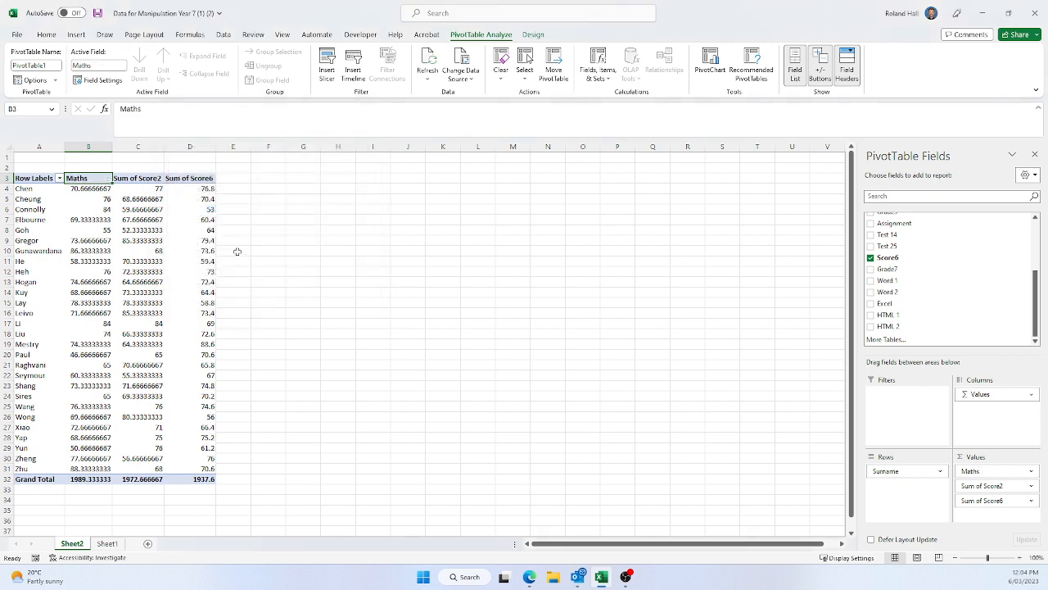
double_click(141, 178)
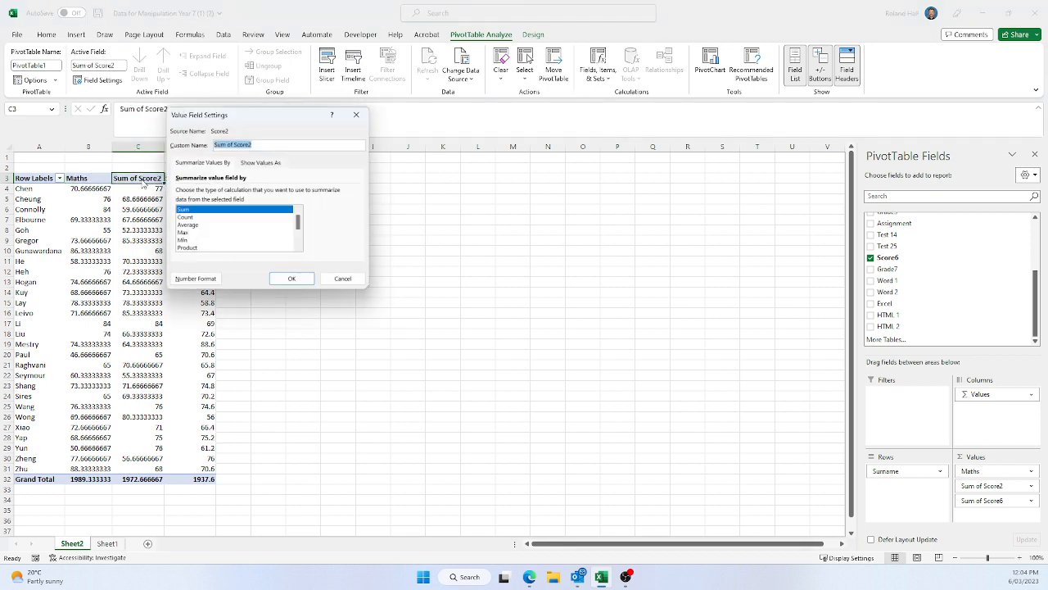
type("Science")
left_click(291, 278)
double_click(194, 179)
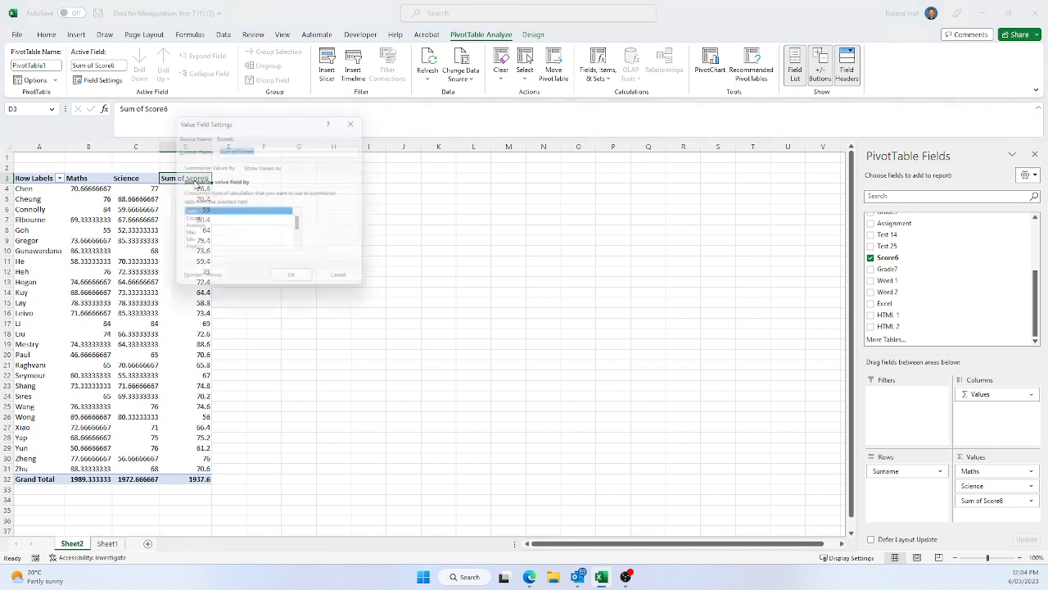
type("DIT")
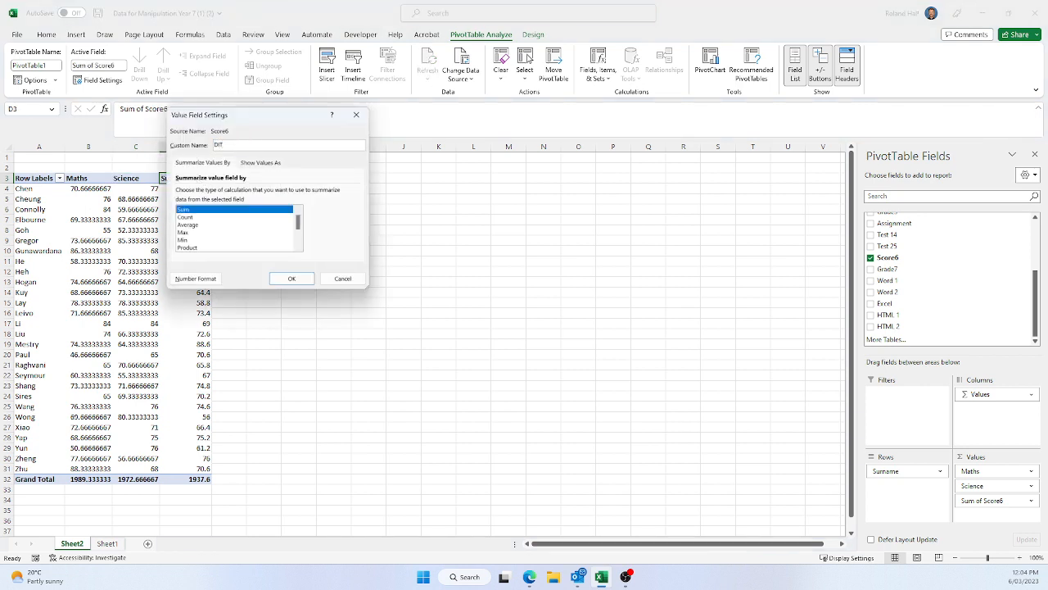
left_click(291, 279)
left_click(448, 312)
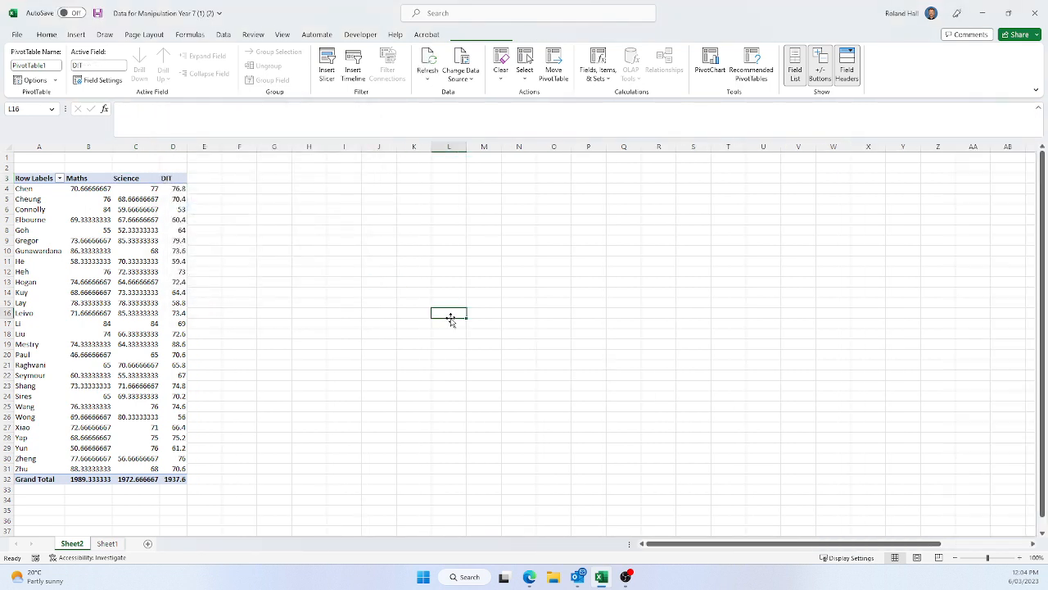
- Format the students' Science scores in the PivotTable to one decimal place
left_click(141, 175)
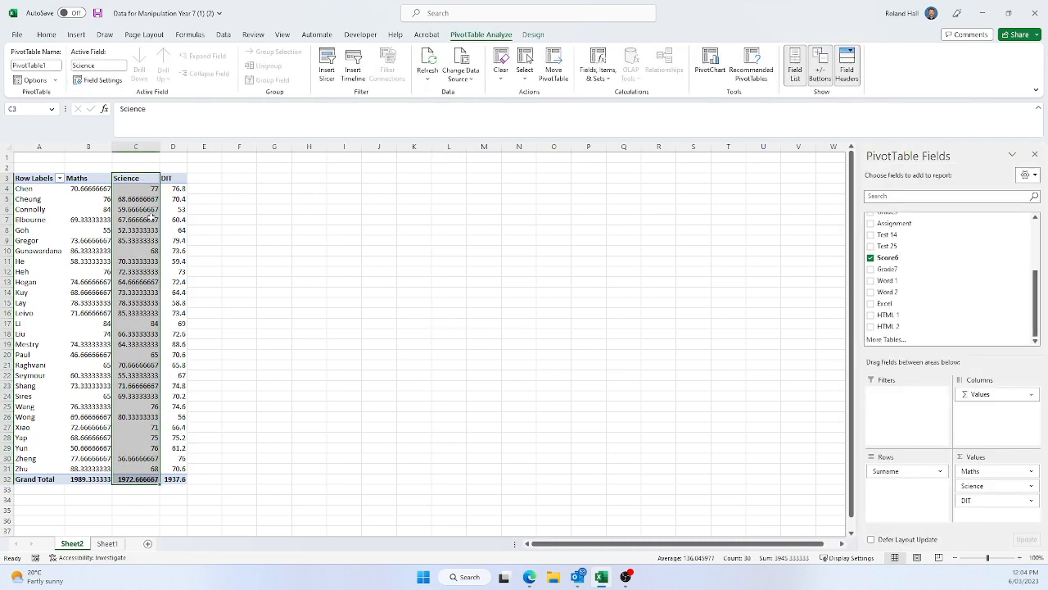
left_click(47, 36)
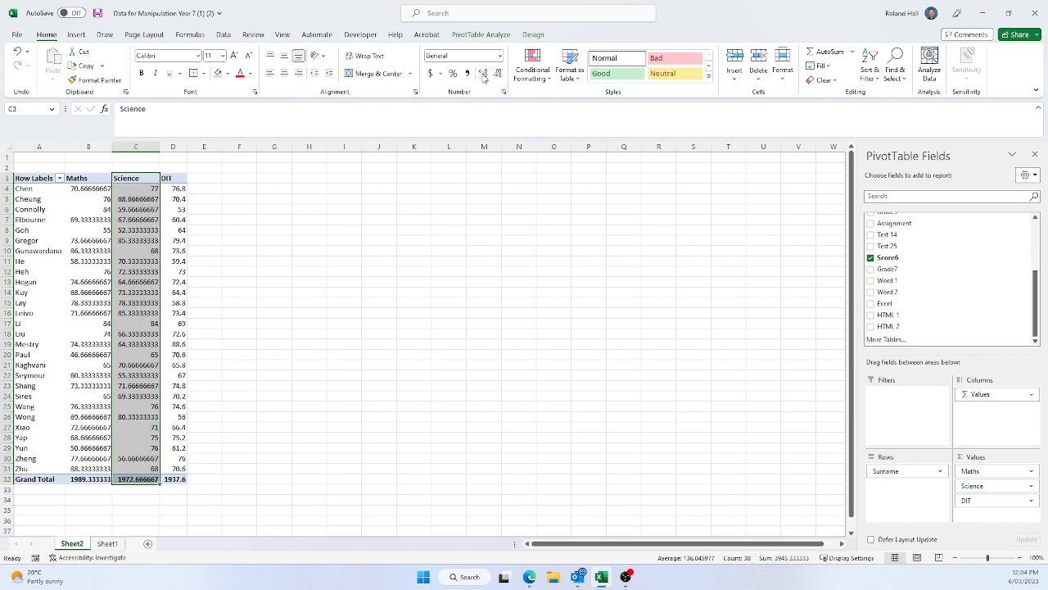
left_click(228, 269)
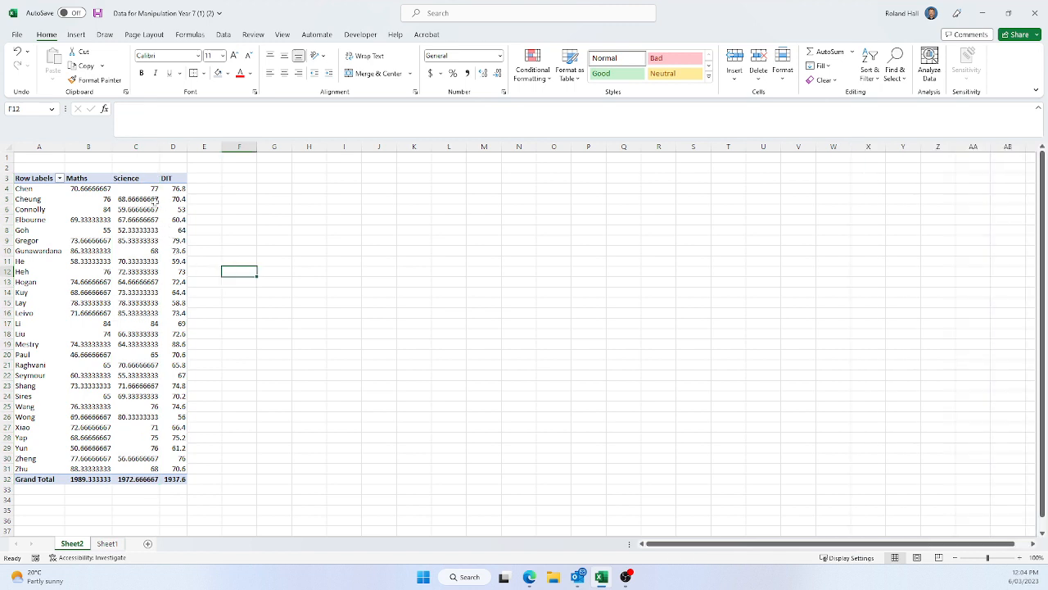
left_click_drag(144, 188, 144, 472)
left_click(484, 72)
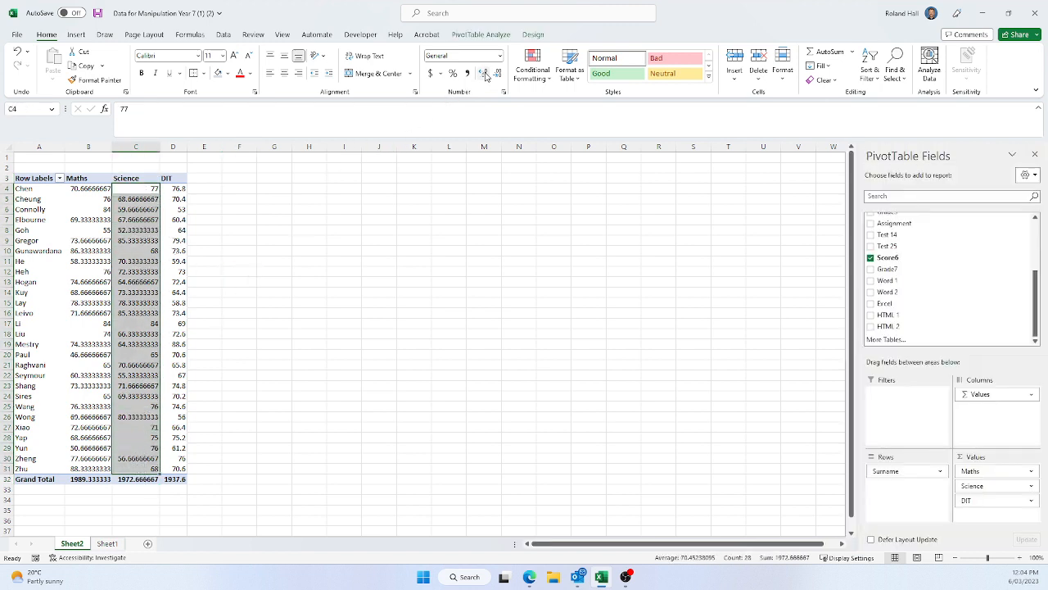
left_click(483, 73)
left_click(484, 73)
left_click(484, 73)
left_click(484, 73)
left_click(484, 73)
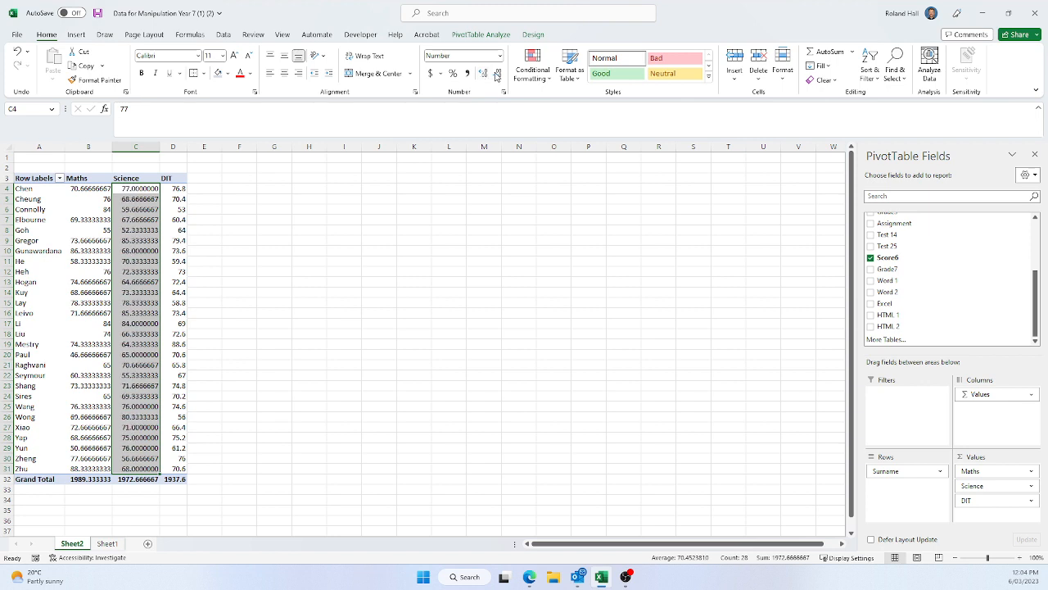
left_click(498, 73)
left_click(497, 73)
left_click(497, 73)
left_click(497, 73)
left_click(497, 73)
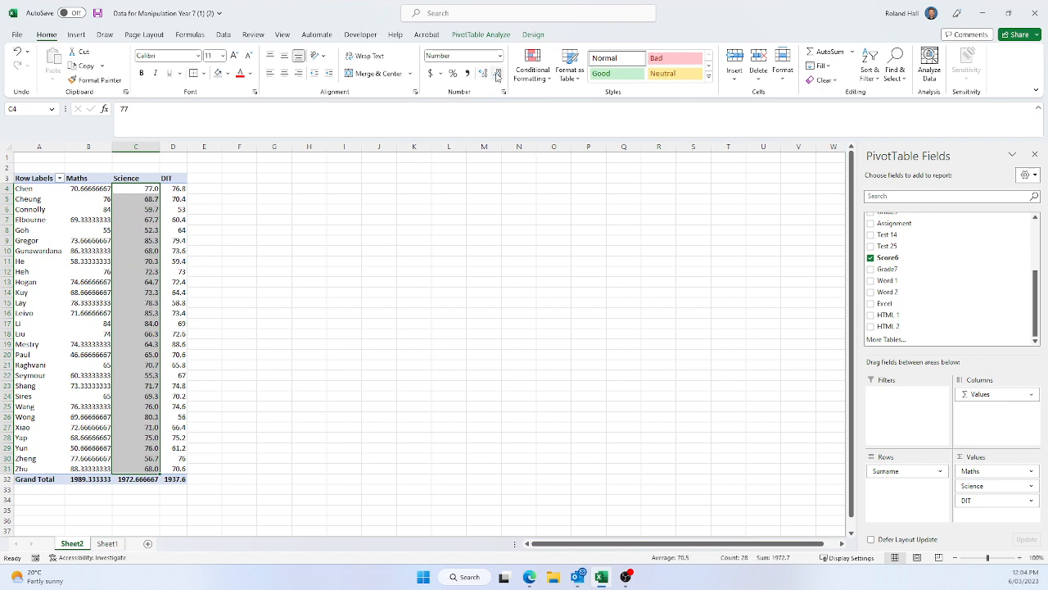
left_click(141, 482)
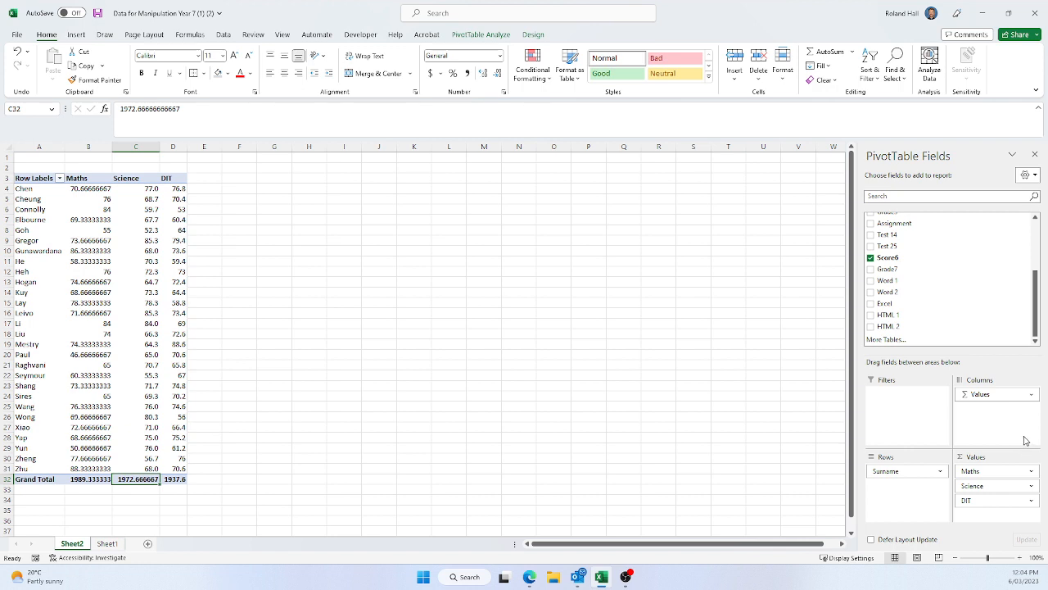
left_click(1033, 394)
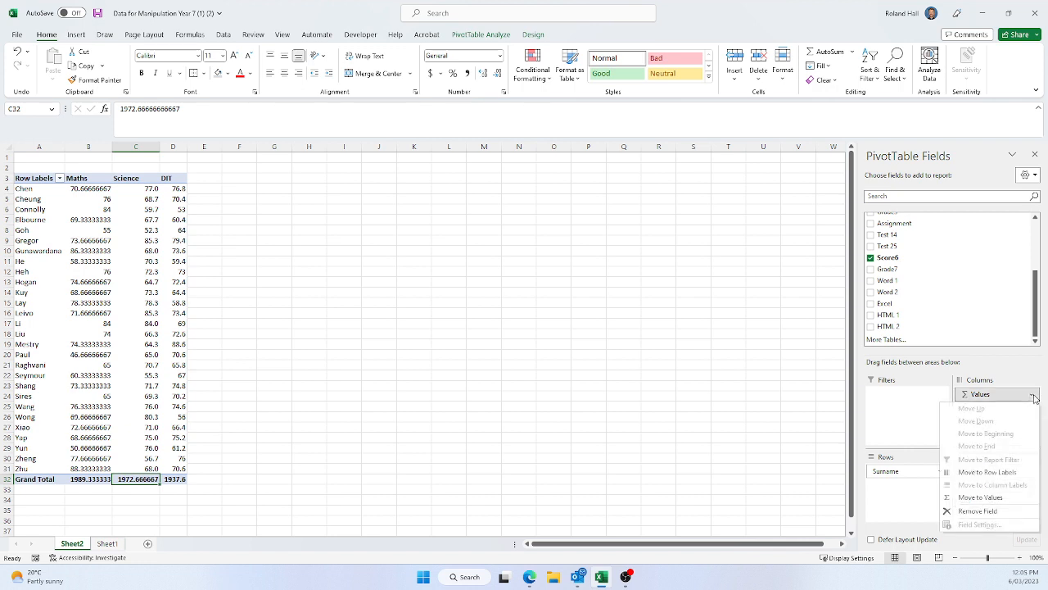
left_click(1034, 397)
left_click(1034, 396)
left_click(1033, 396)
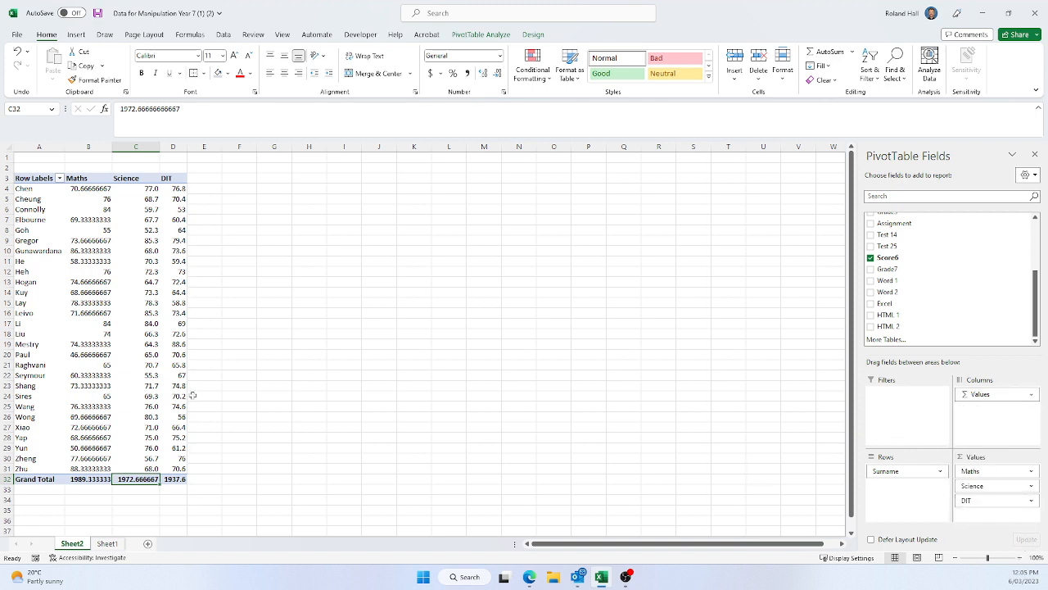
- Summarize the Science value field by average instead of sum
right_click(151, 482)
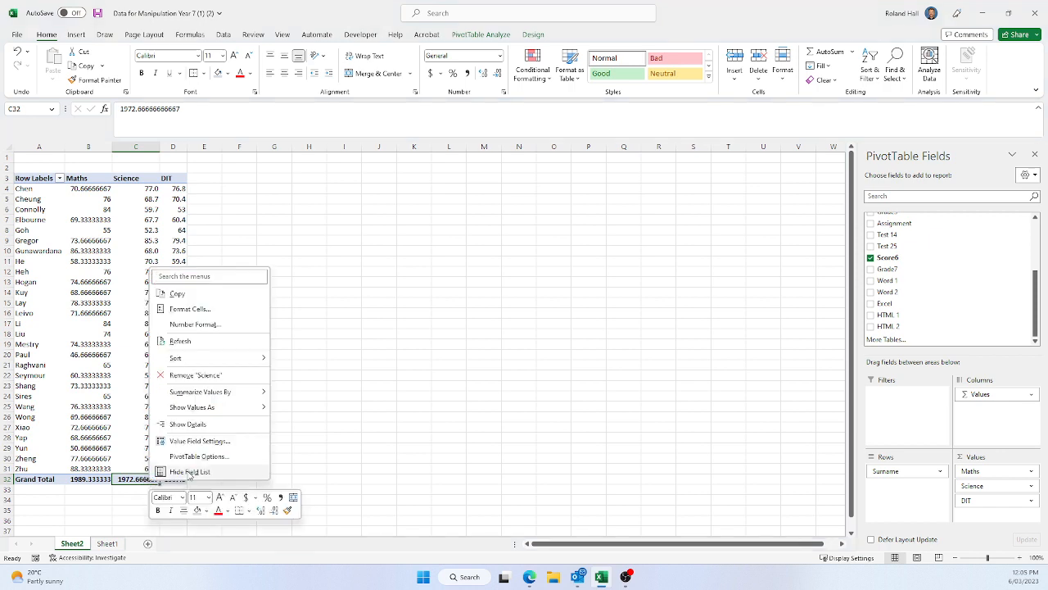
left_click(192, 443)
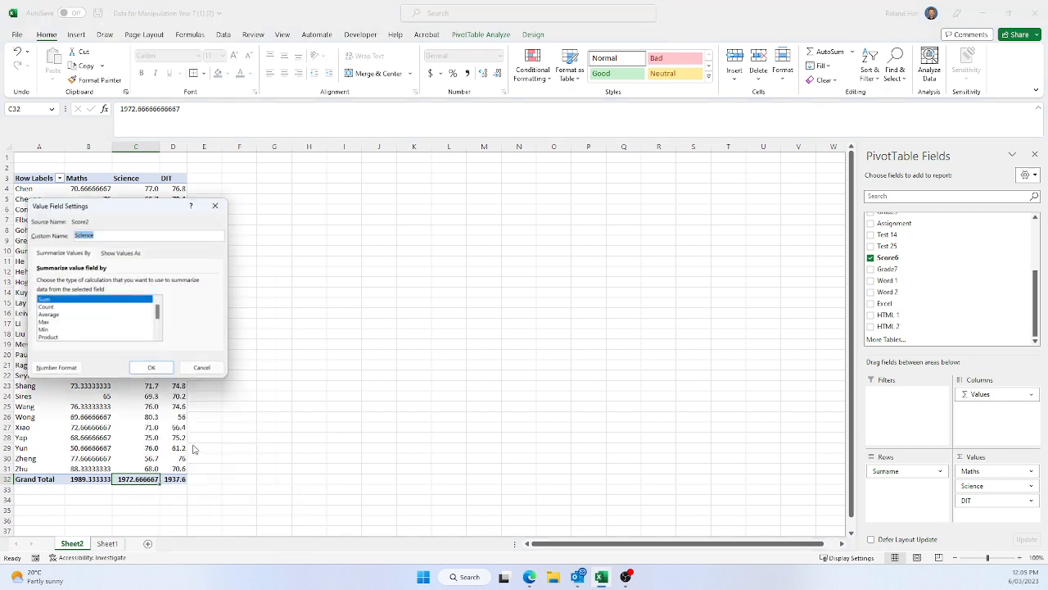
left_click(51, 315)
left_click(149, 368)
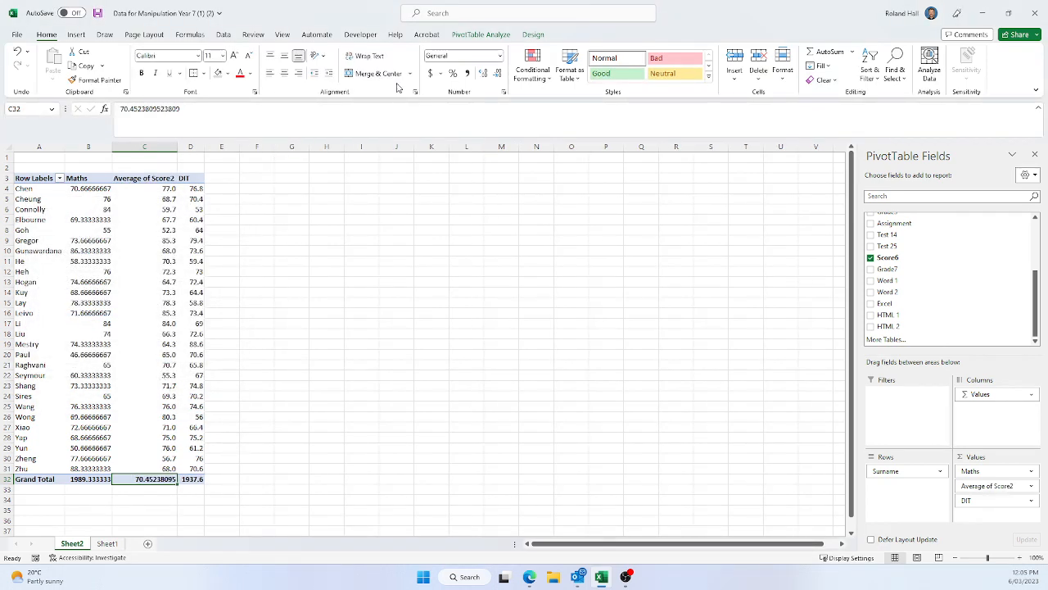
- Format the Grand Total cell of the Score2 average column to one decimal place
left_click(499, 75)
left_click(499, 75)
left_click(499, 75)
left_click(498, 74)
left_click(499, 74)
left_click(498, 74)
left_click(324, 489)
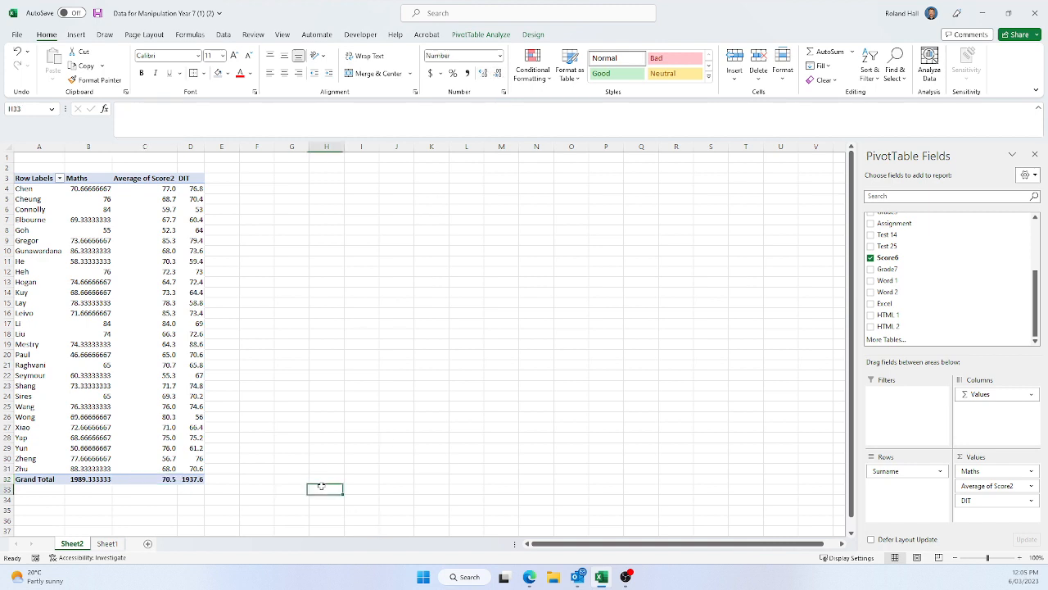
- Summarize the DIT value field by average instead of sum
left_click(190, 479)
right_click(192, 480)
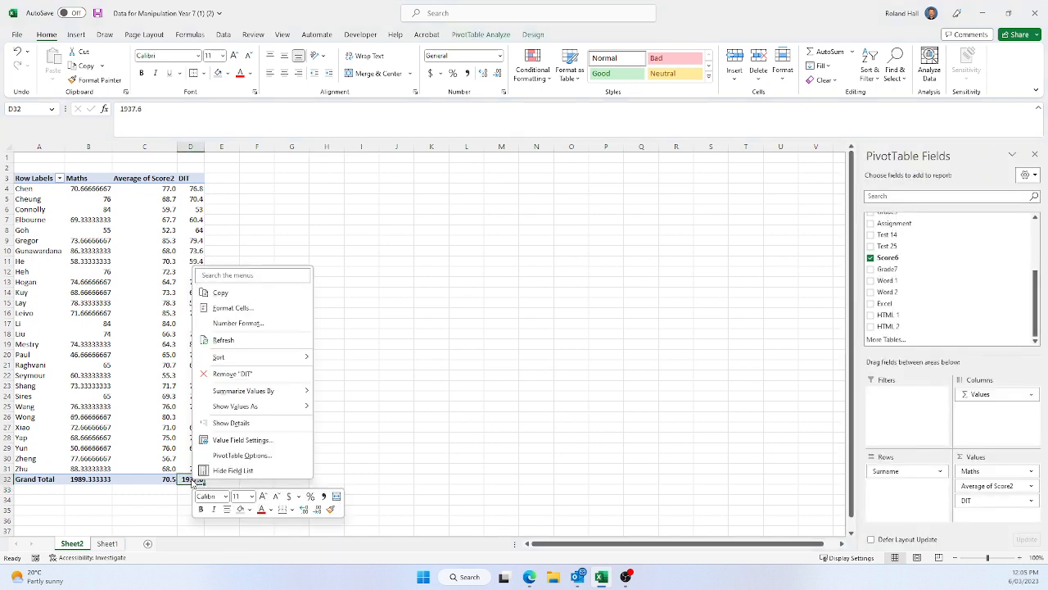
left_click(234, 440)
left_click(81, 312)
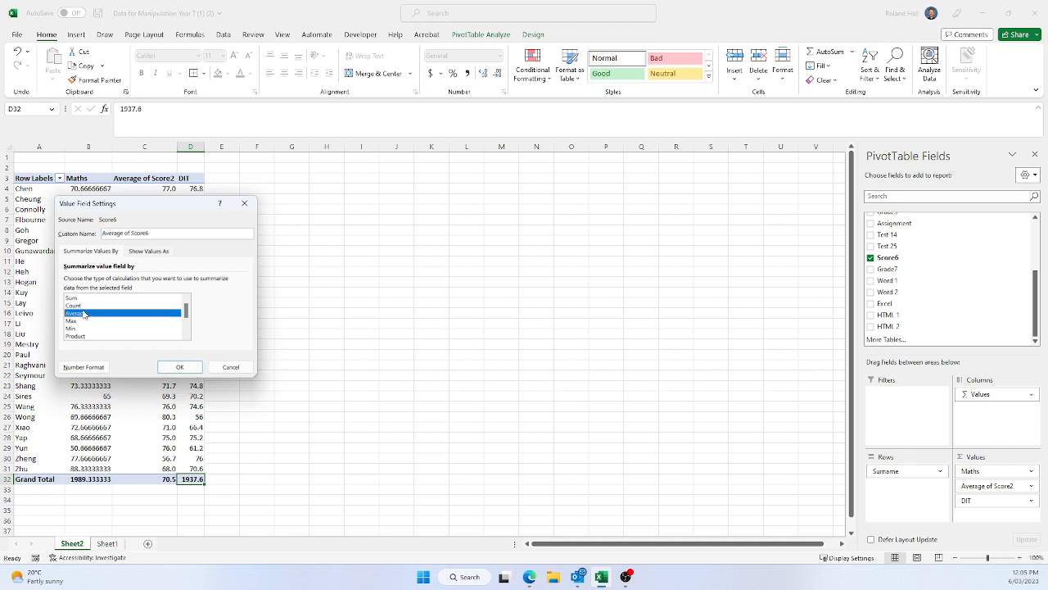
left_click(180, 366)
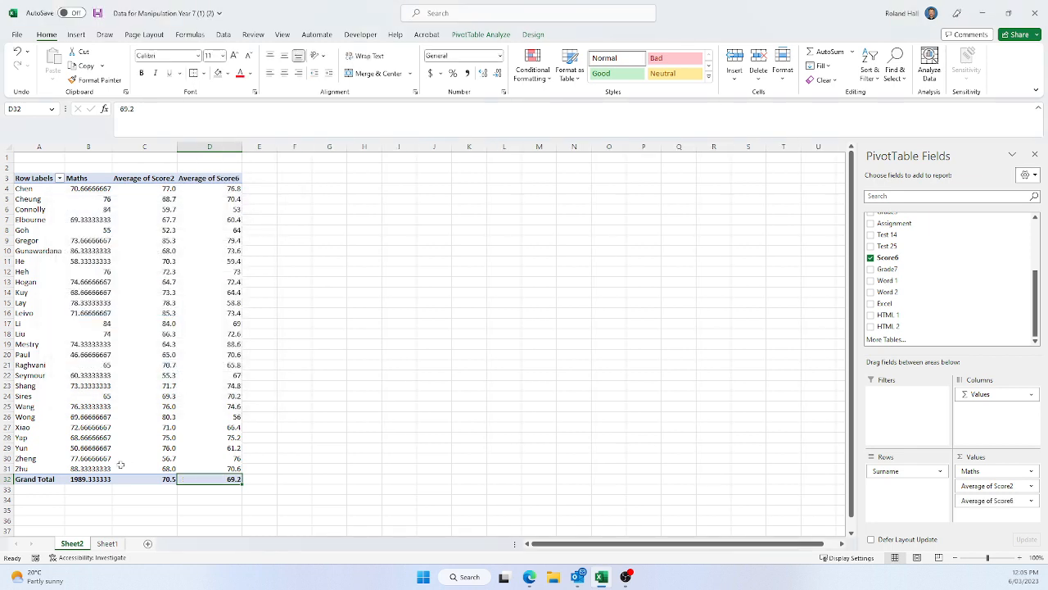
- Summarize the Maths value field by average instead of sum
left_click(90, 481)
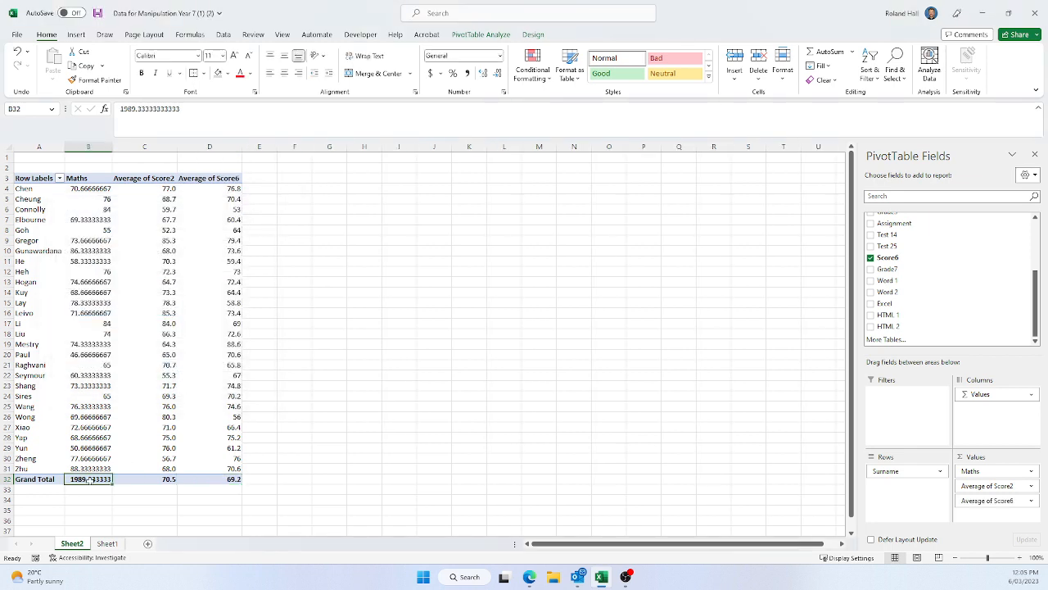
right_click(90, 481)
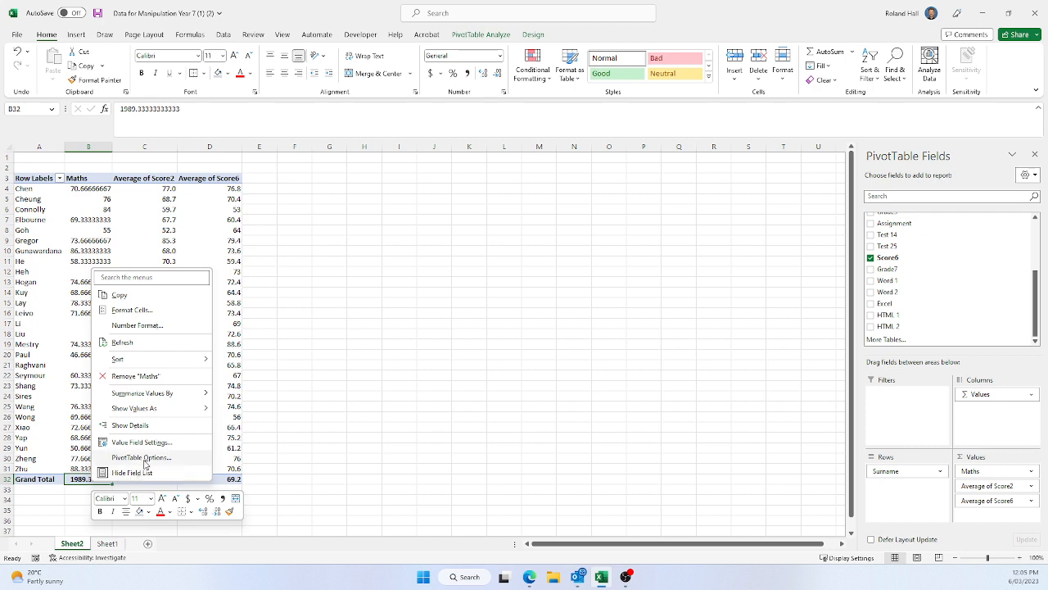
left_click(144, 443)
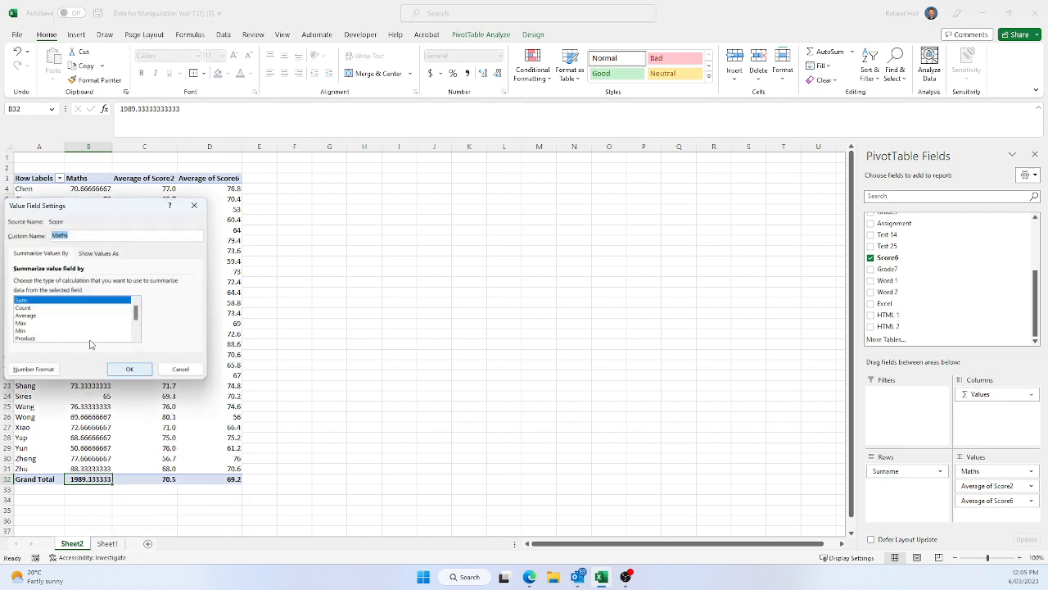
left_click(39, 318)
left_click(124, 370)
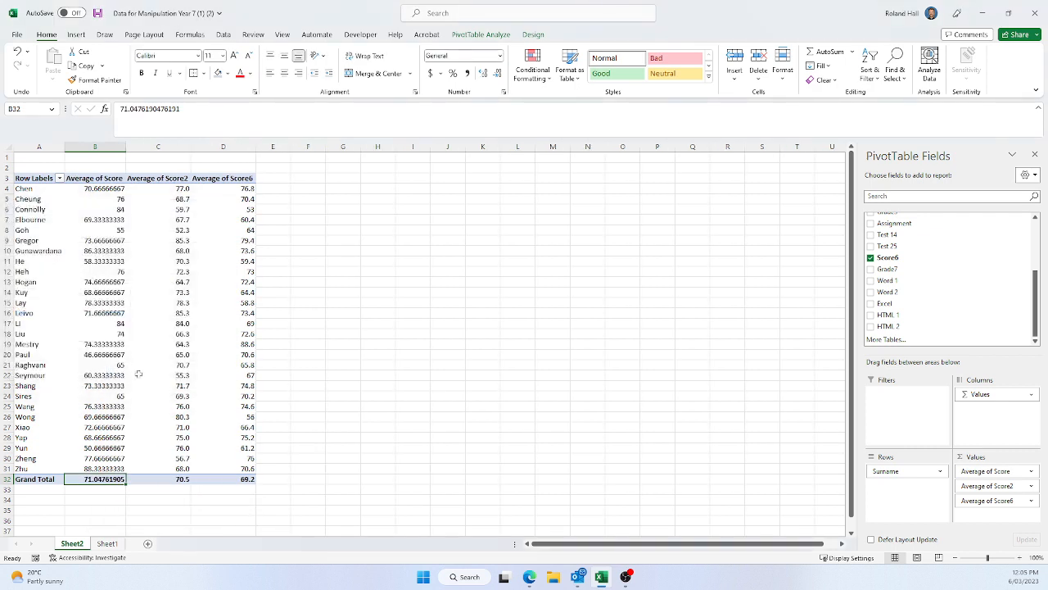
left_click(447, 438)
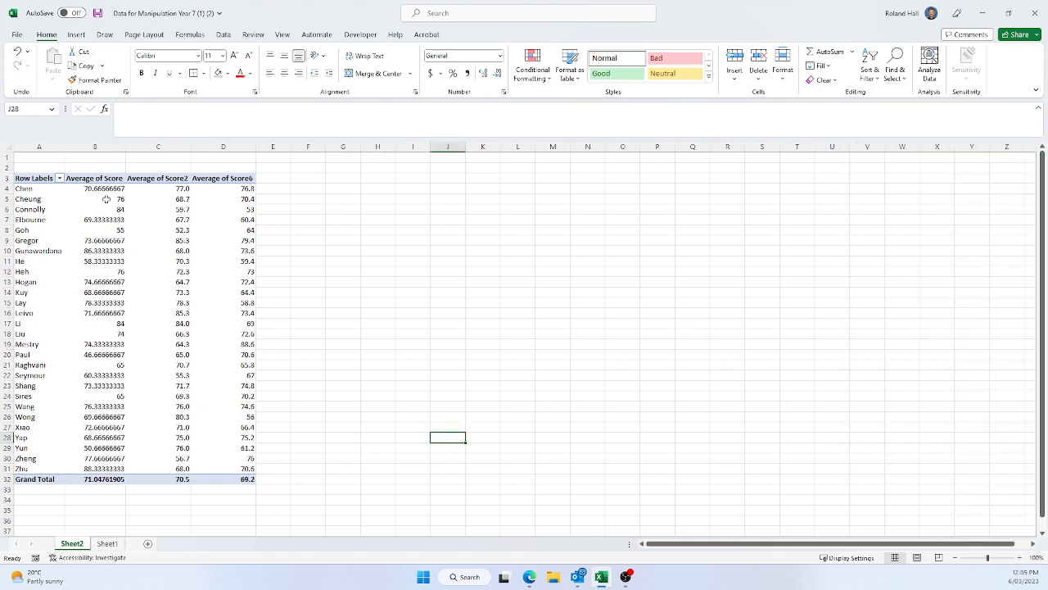
- Format the student values in the Average of Score column, B4:B31, to one decimal place
left_click_drag(105, 189, 94, 466)
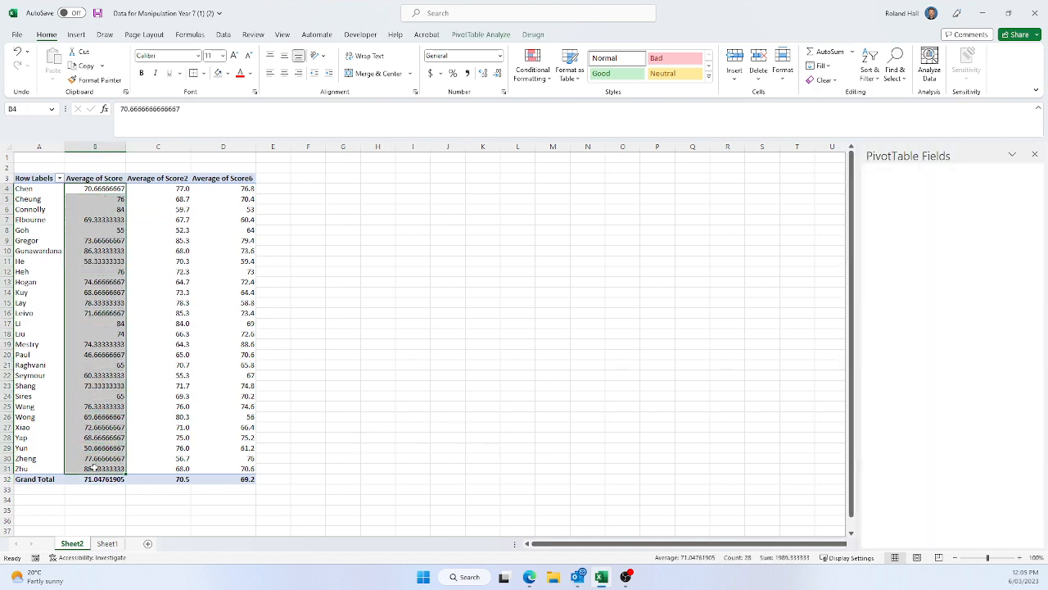
left_click(497, 78)
left_click(497, 78)
left_click(497, 78)
left_click(497, 78)
left_click(497, 78)
left_click(497, 78)
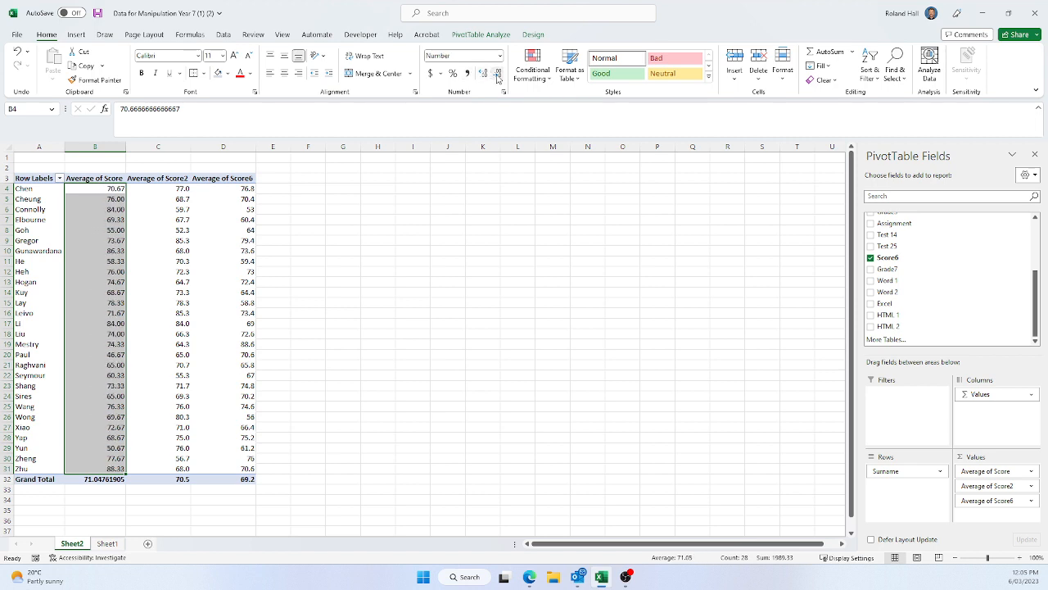
left_click(497, 78)
left_click(383, 353)
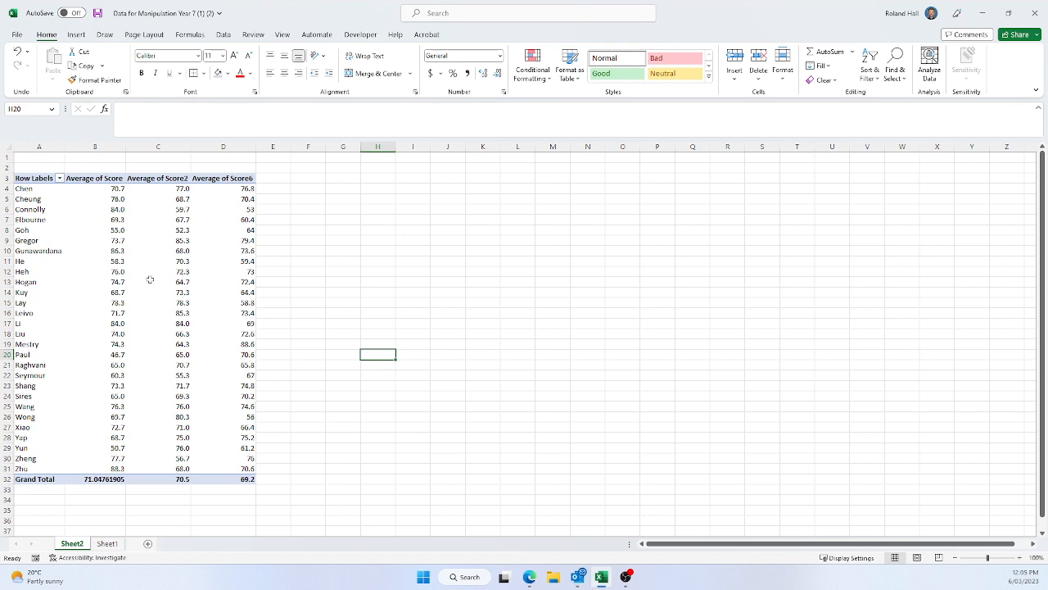
left_click(37, 293)
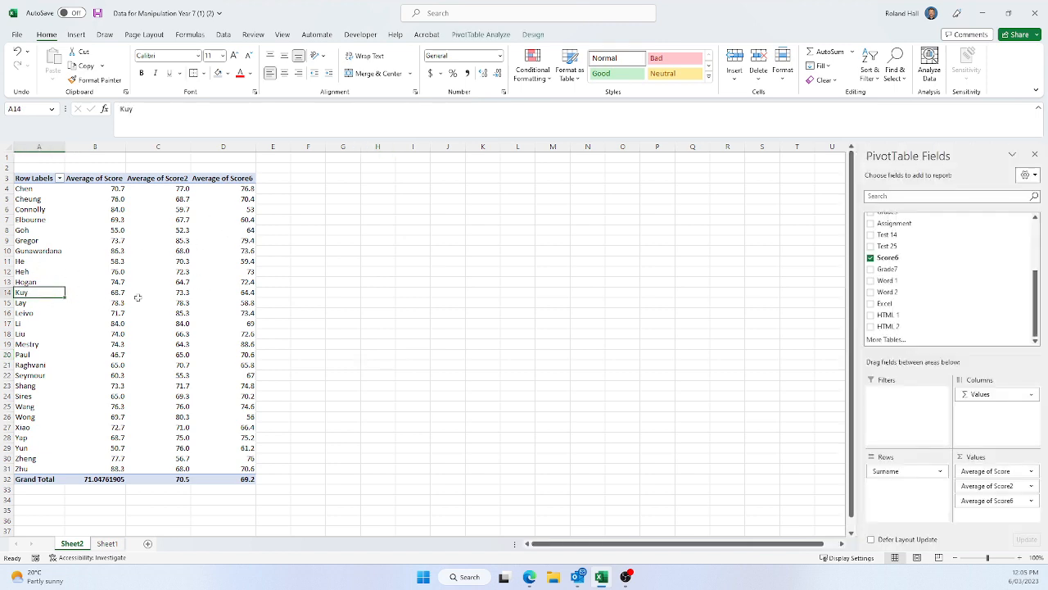
left_click(76, 34)
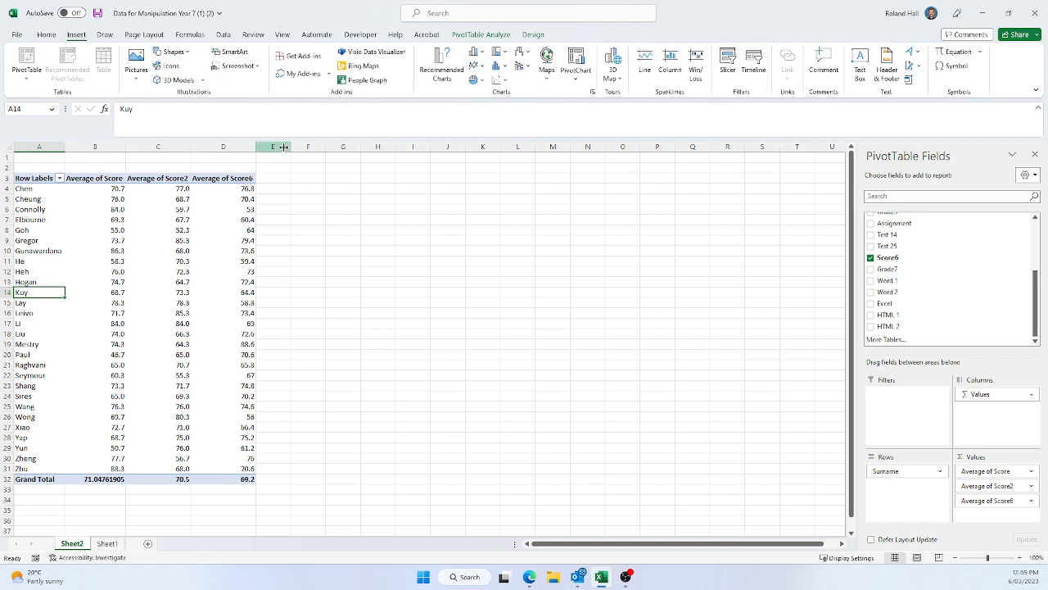
left_click(476, 65)
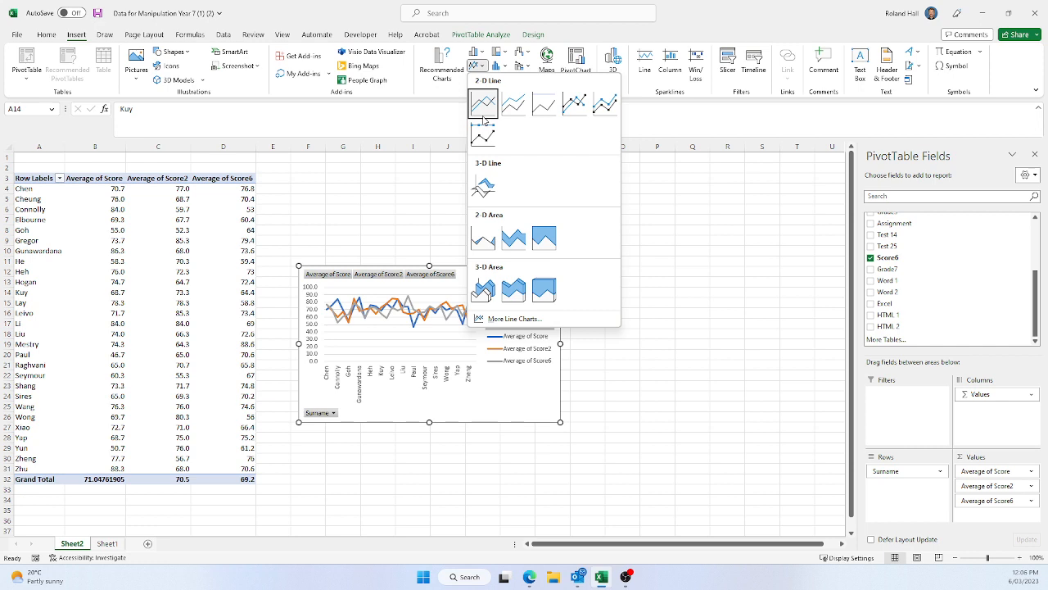
left_click(442, 65)
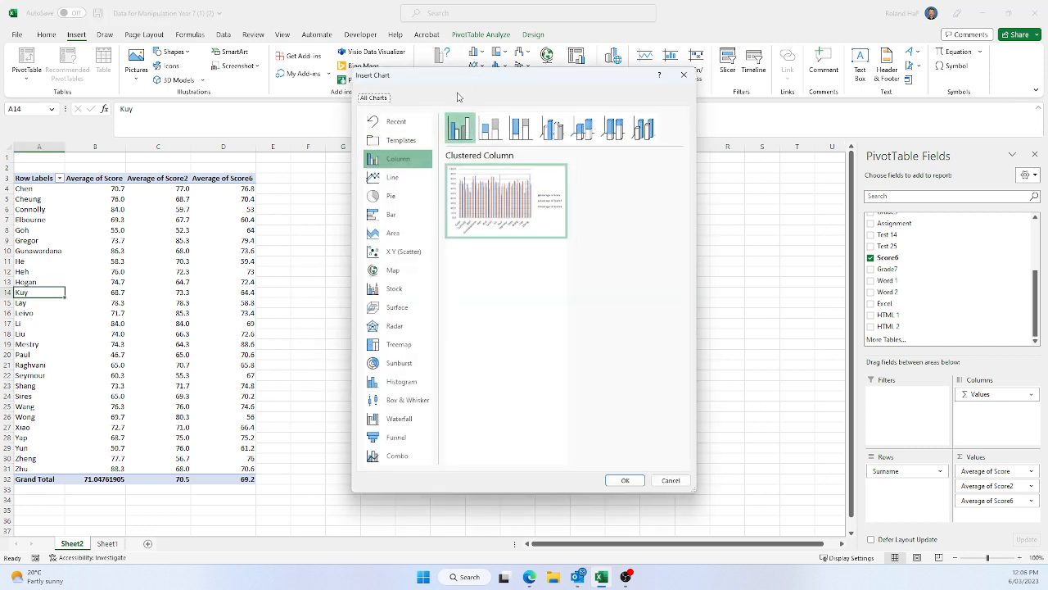
left_click(684, 74)
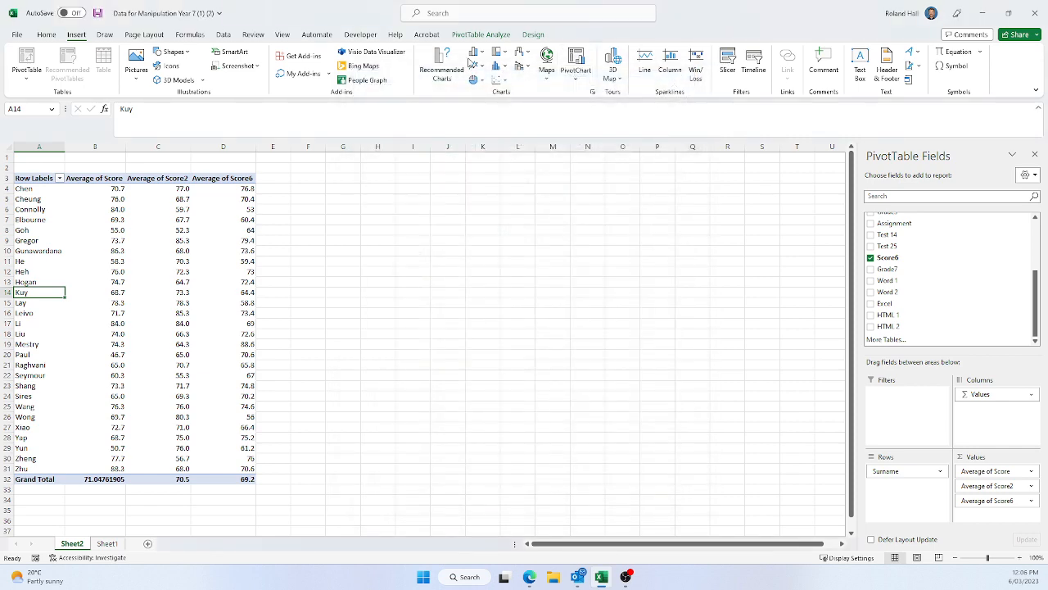
- Insert a 2-D clustered column chart from the PivotTable and widen it beside the table, starting at row 3 in column E
left_click(473, 57)
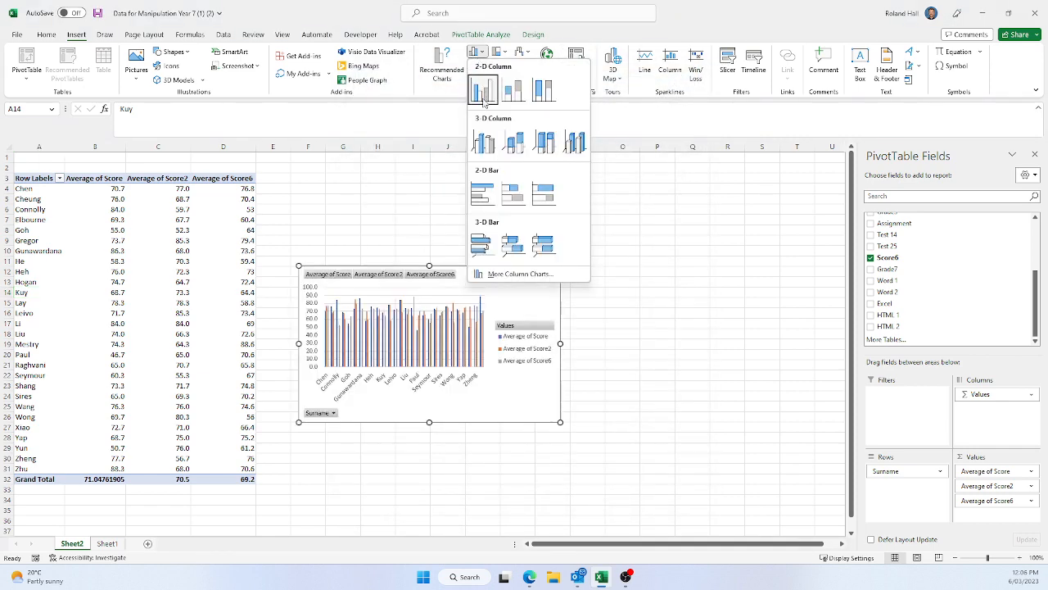
left_click(484, 97)
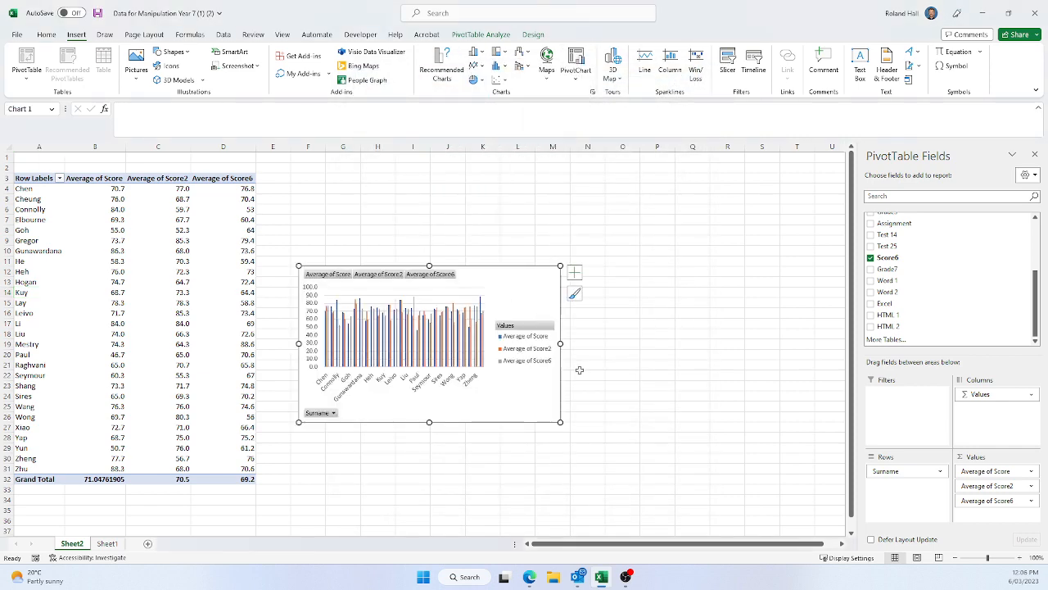
left_click_drag(614, 348, 806, 348)
left_click_drag(467, 280, 440, 200)
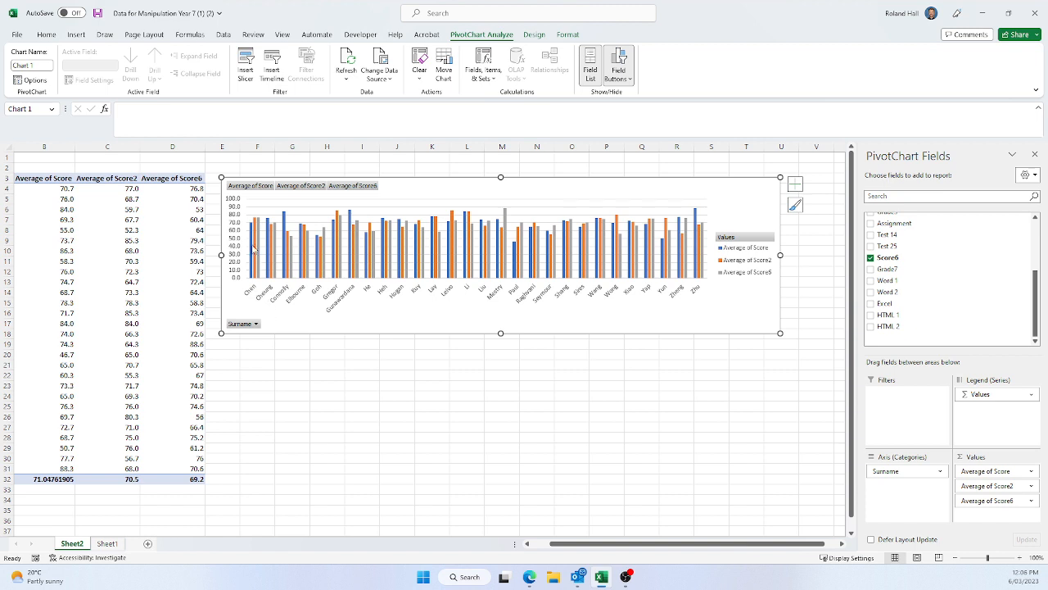